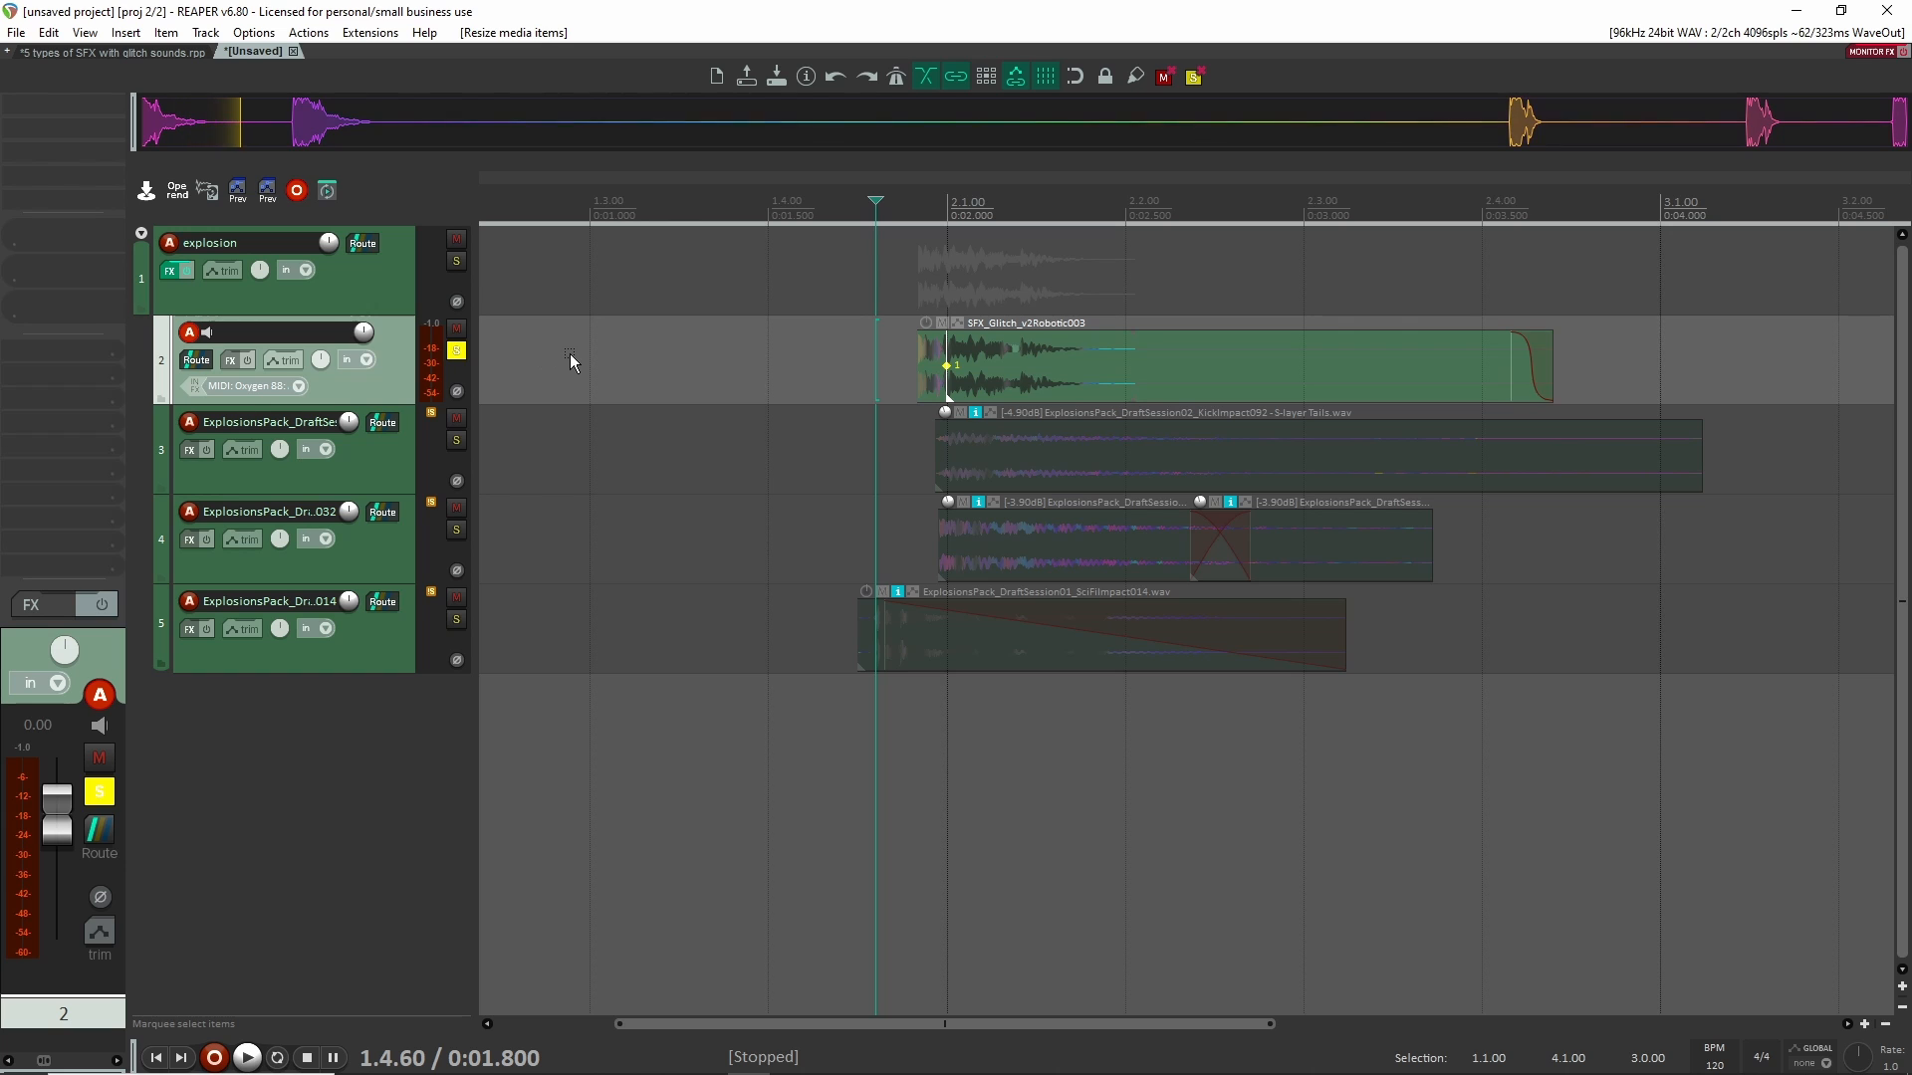
# Undo the last length change of the SFX_Glitch_v2Robotic003 item and unsolo its track
pyautogui.hotkey('ctrl', 'z')
pyautogui.press('F6')
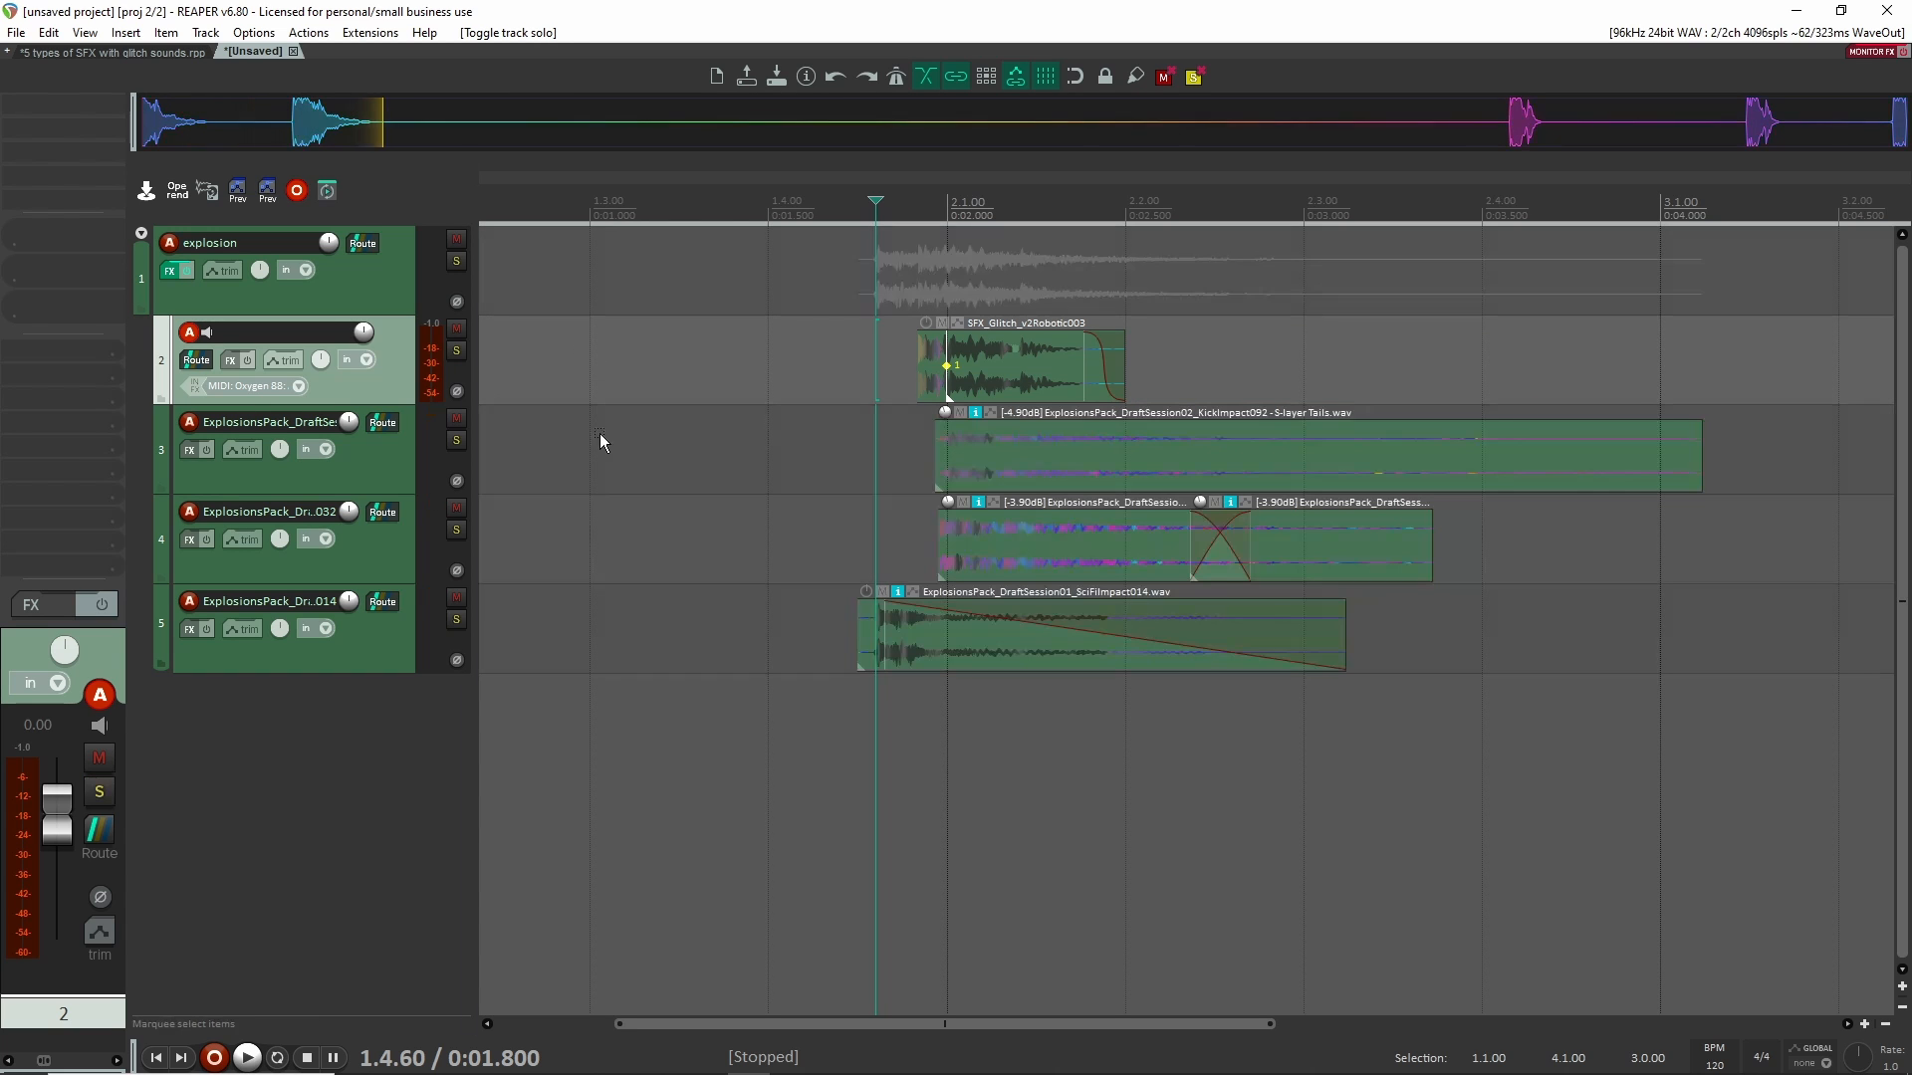
# Solo the SciFiImpact014 track in the explosion folder and play it to hear the layer alone
pyautogui.click(456, 619)
pyautogui.click(398, 647)
pyautogui.press('space')
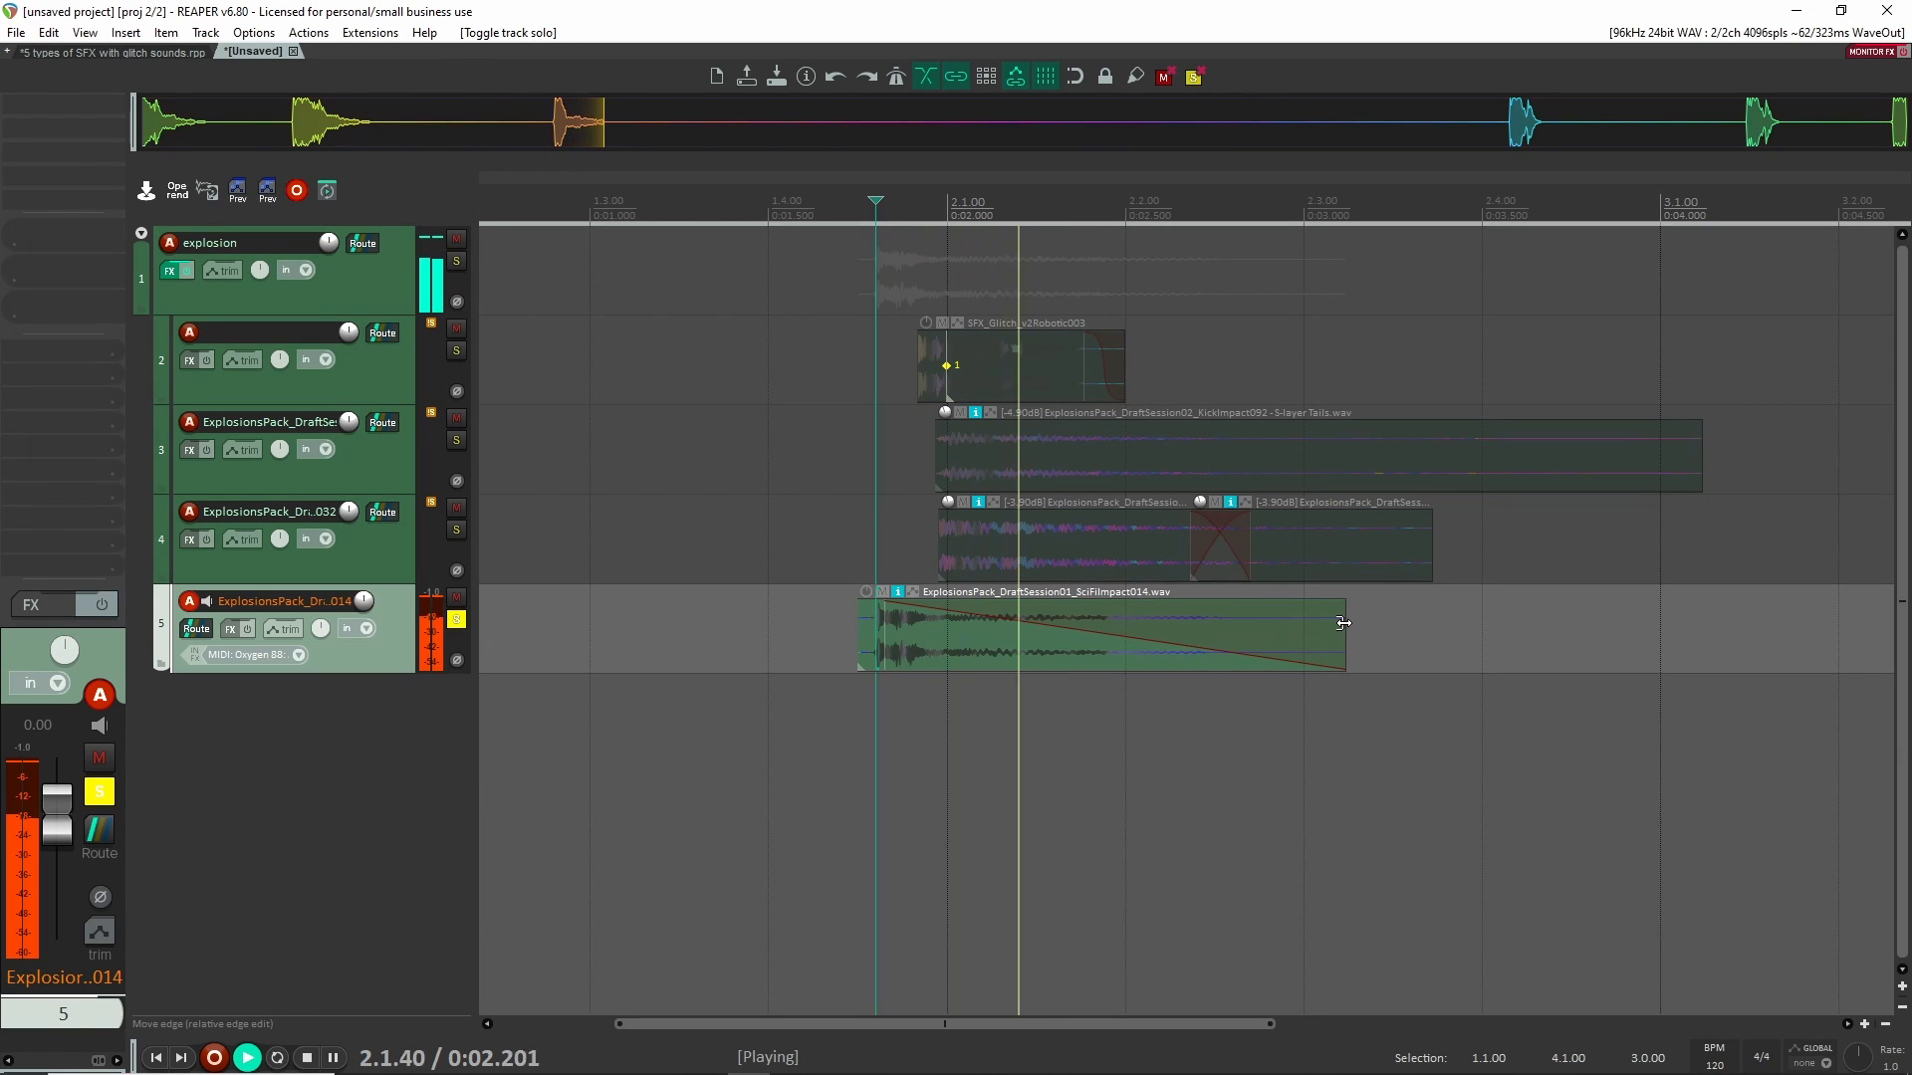
pyautogui.press('space')
# Try extending the end of the SciFiImpact014 item past 3.1.00, play the lengthened item, and undo the extension
pyautogui.moveTo(1275, 632); pyautogui.dragTo(1892, 624)
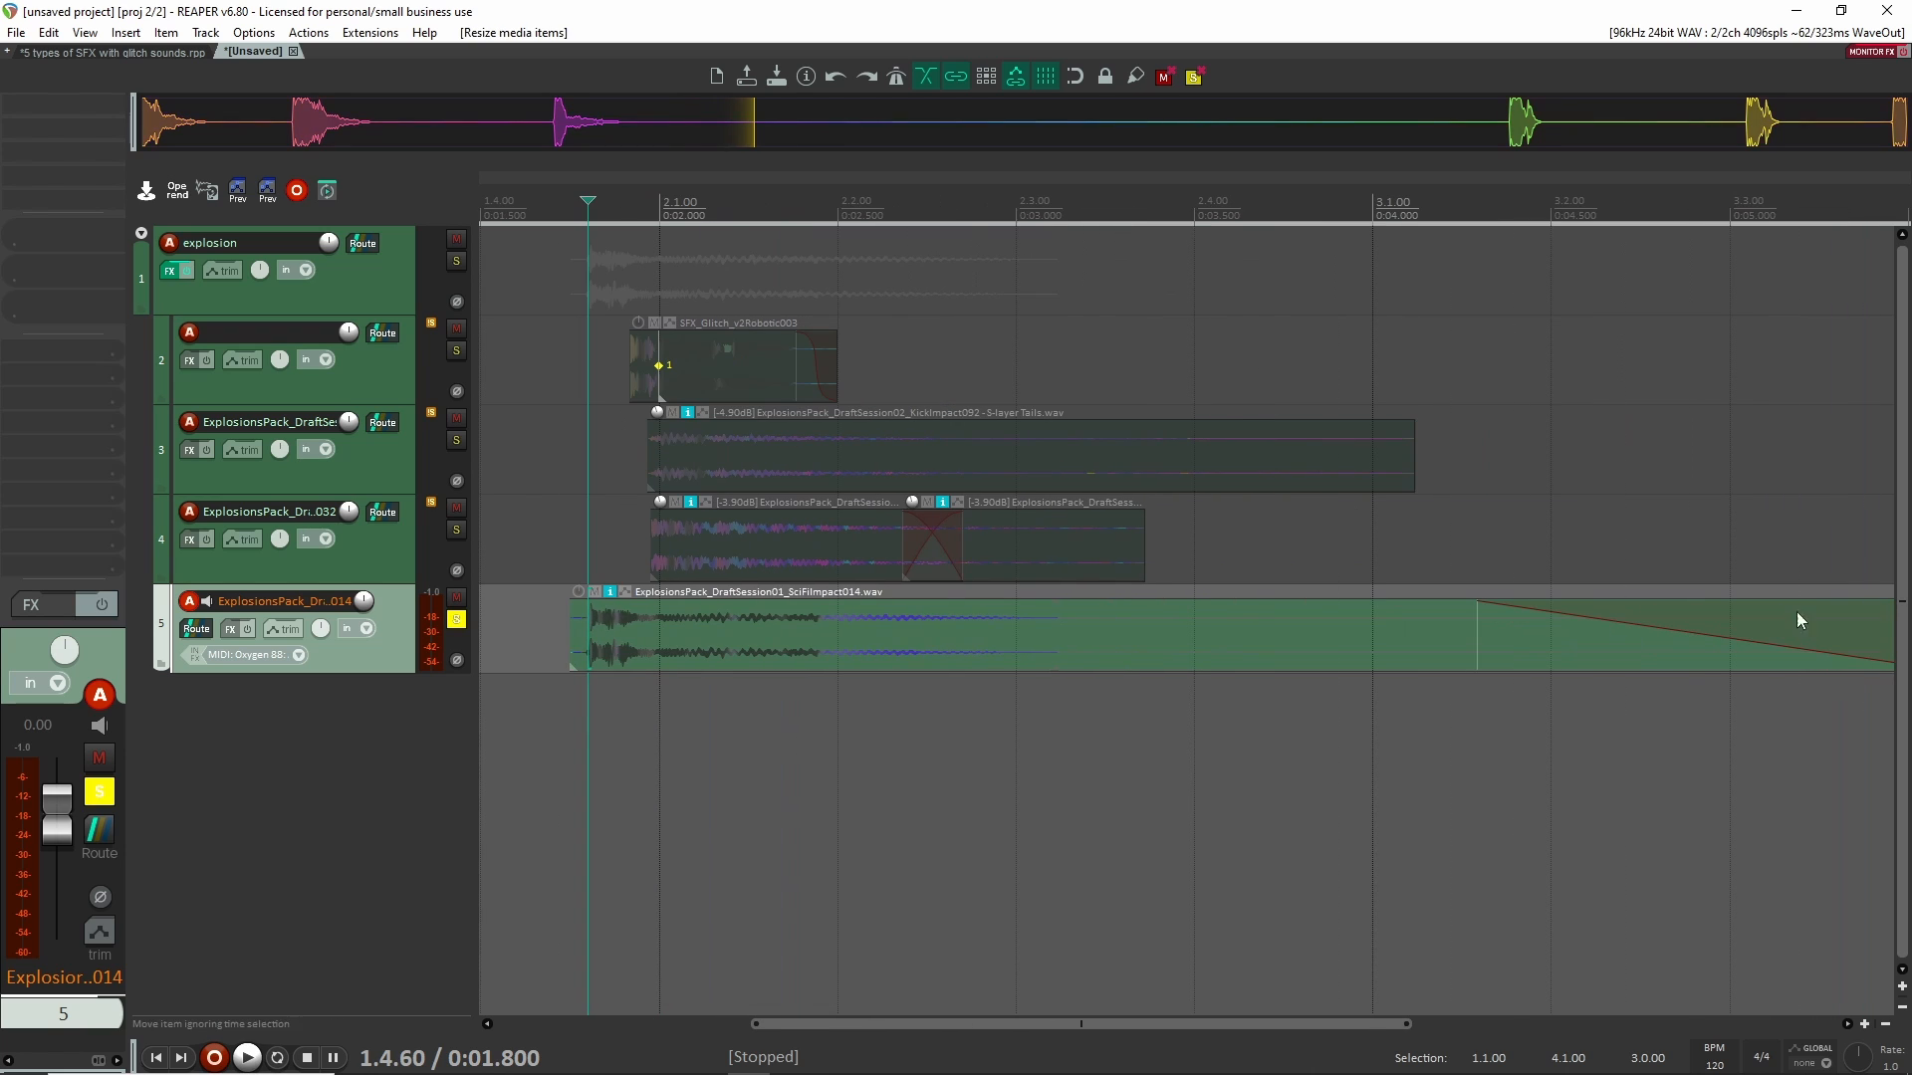
pyautogui.click(535, 635)
pyautogui.press('space')
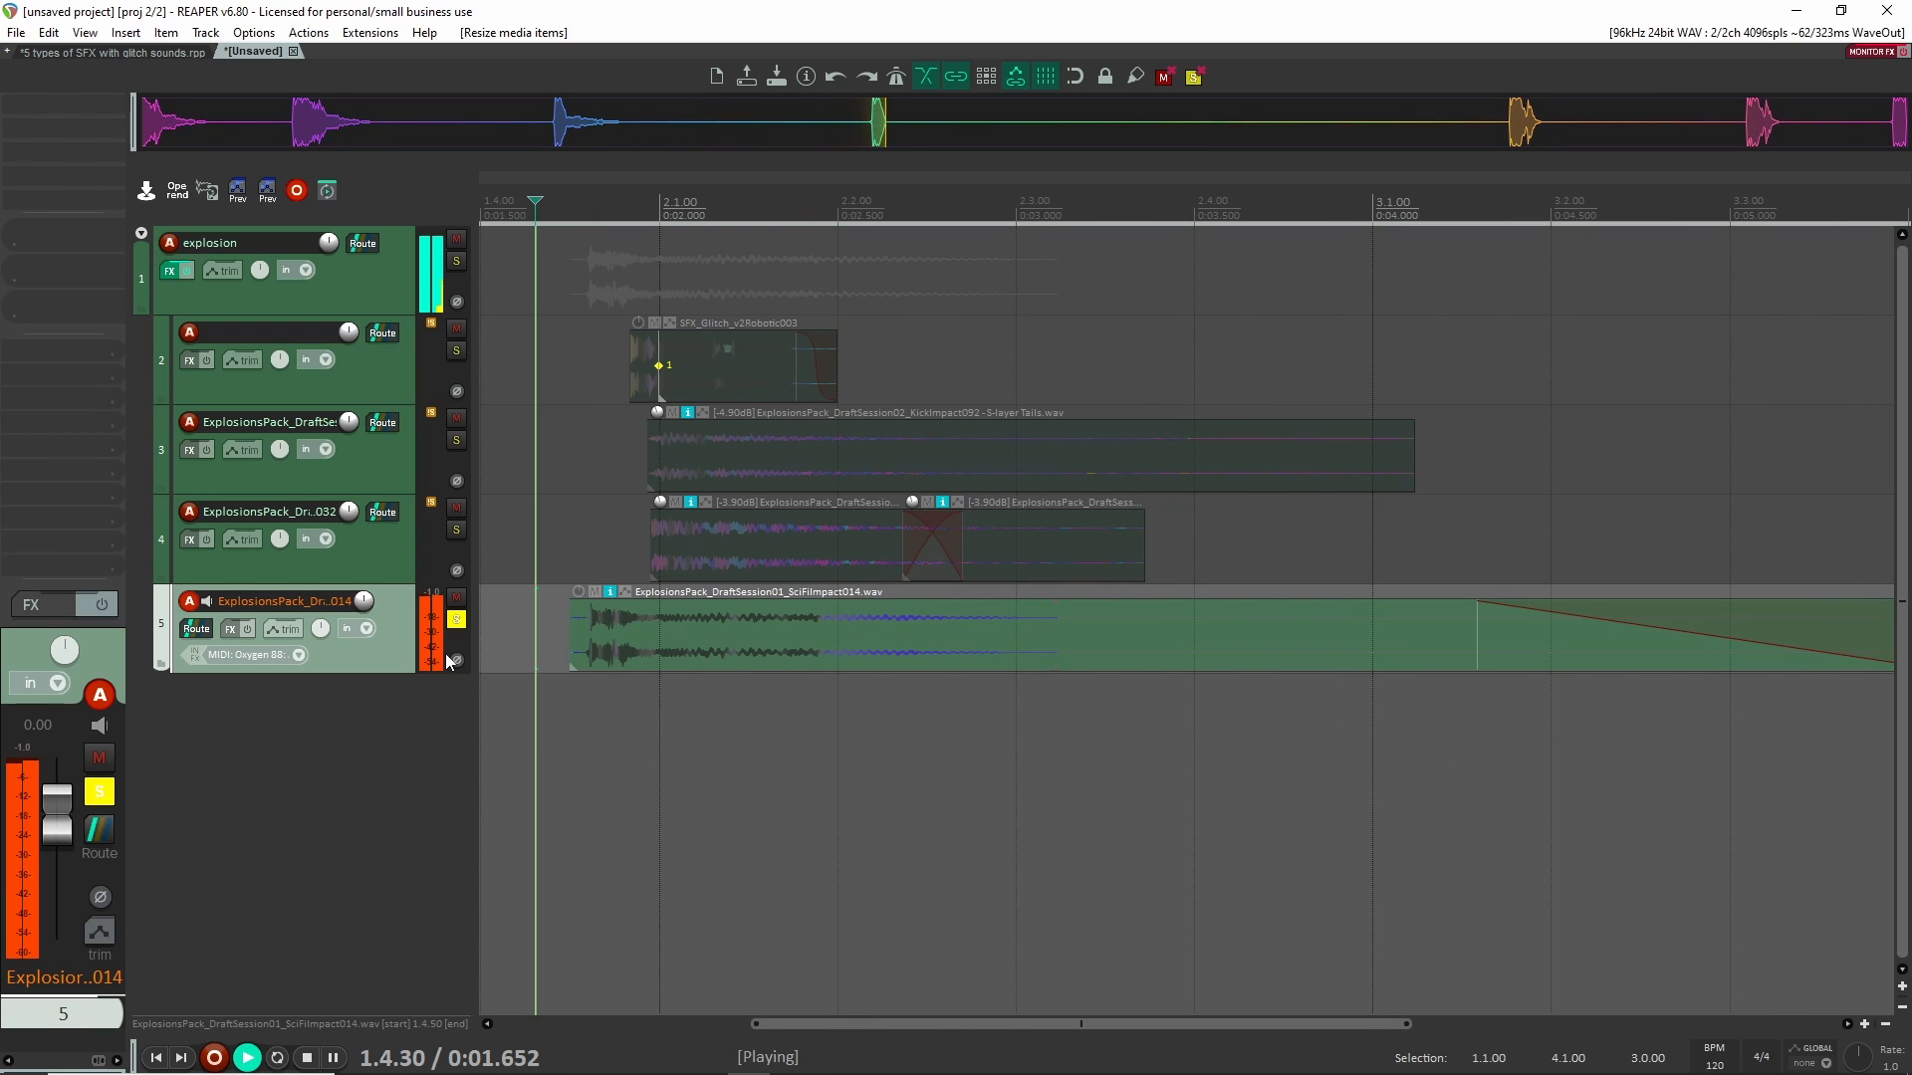
pyautogui.press('space')
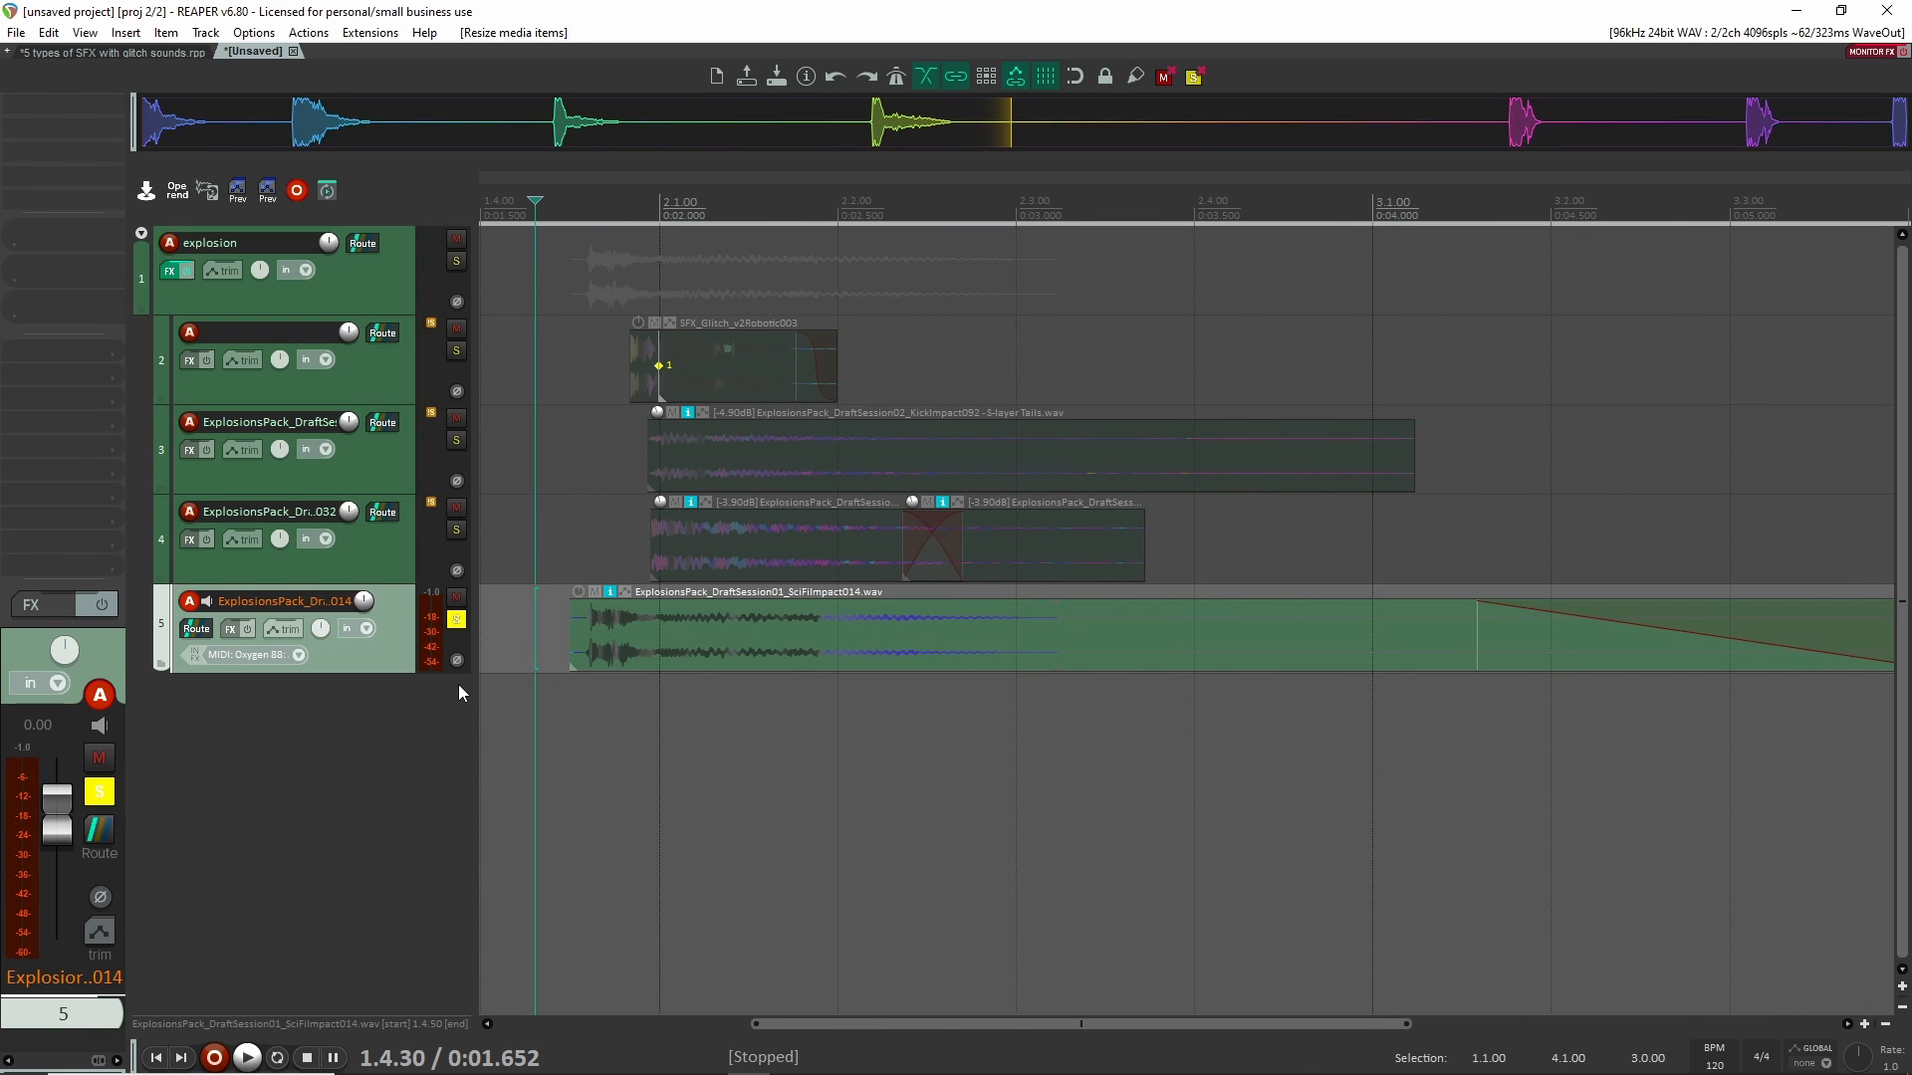
pyautogui.hotkey('ctrl', 'z')
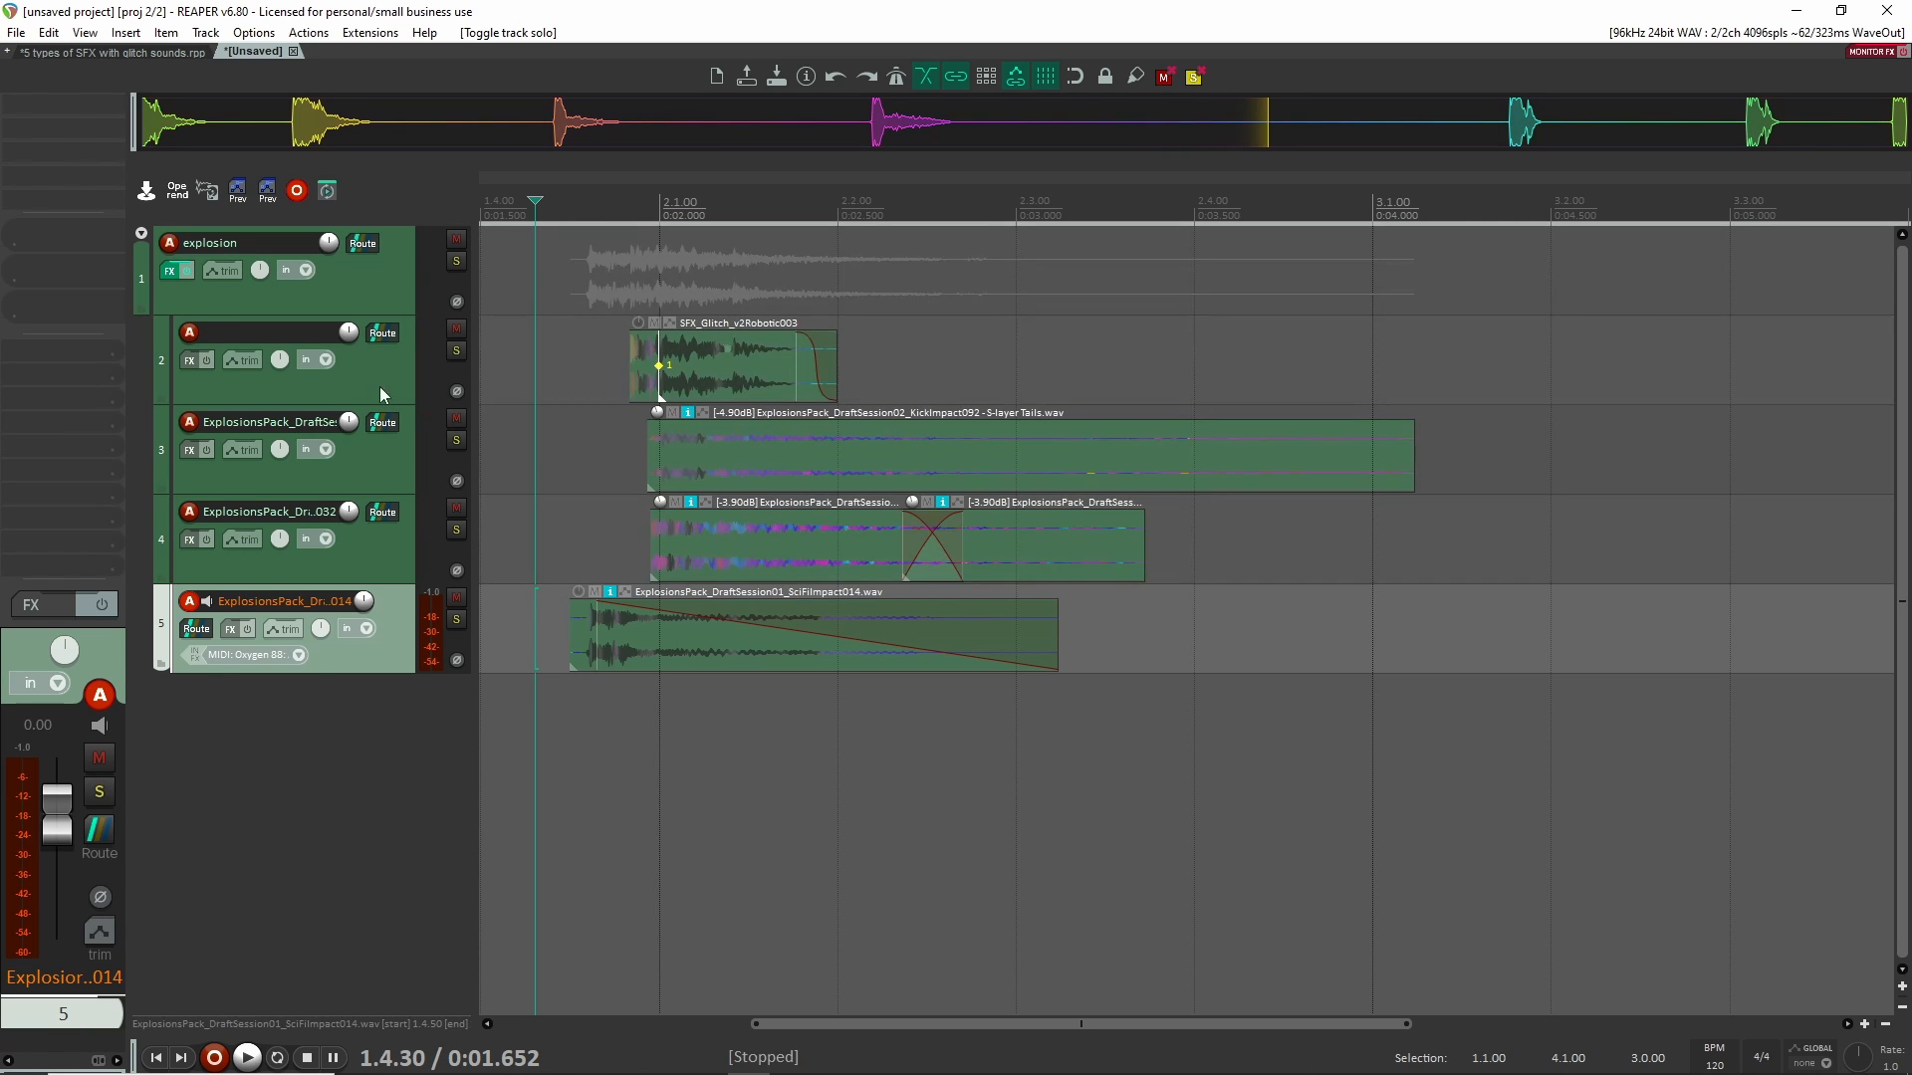
# Solo the KickImpact092 5-layer tails track, play its start, and unsolo it
pyautogui.click(380, 386)
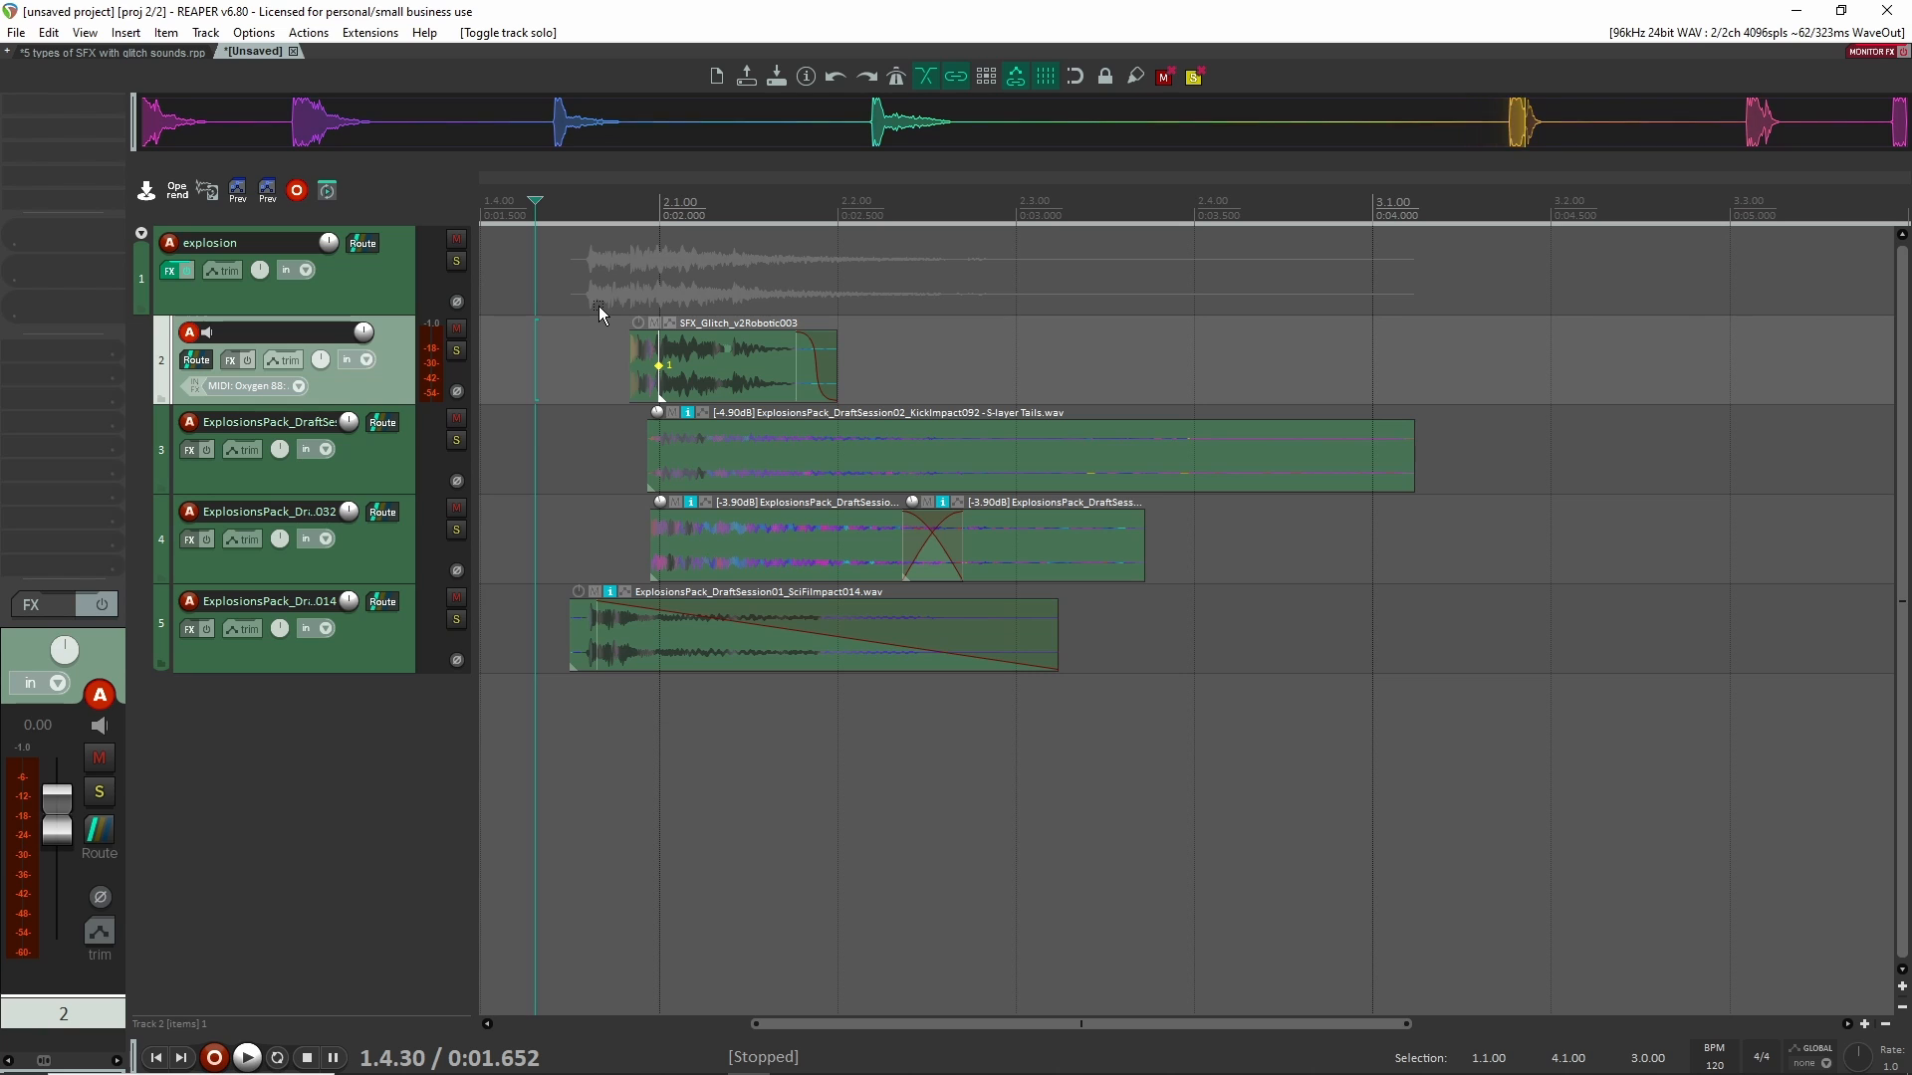
pyautogui.scroll(2, 629, 428)
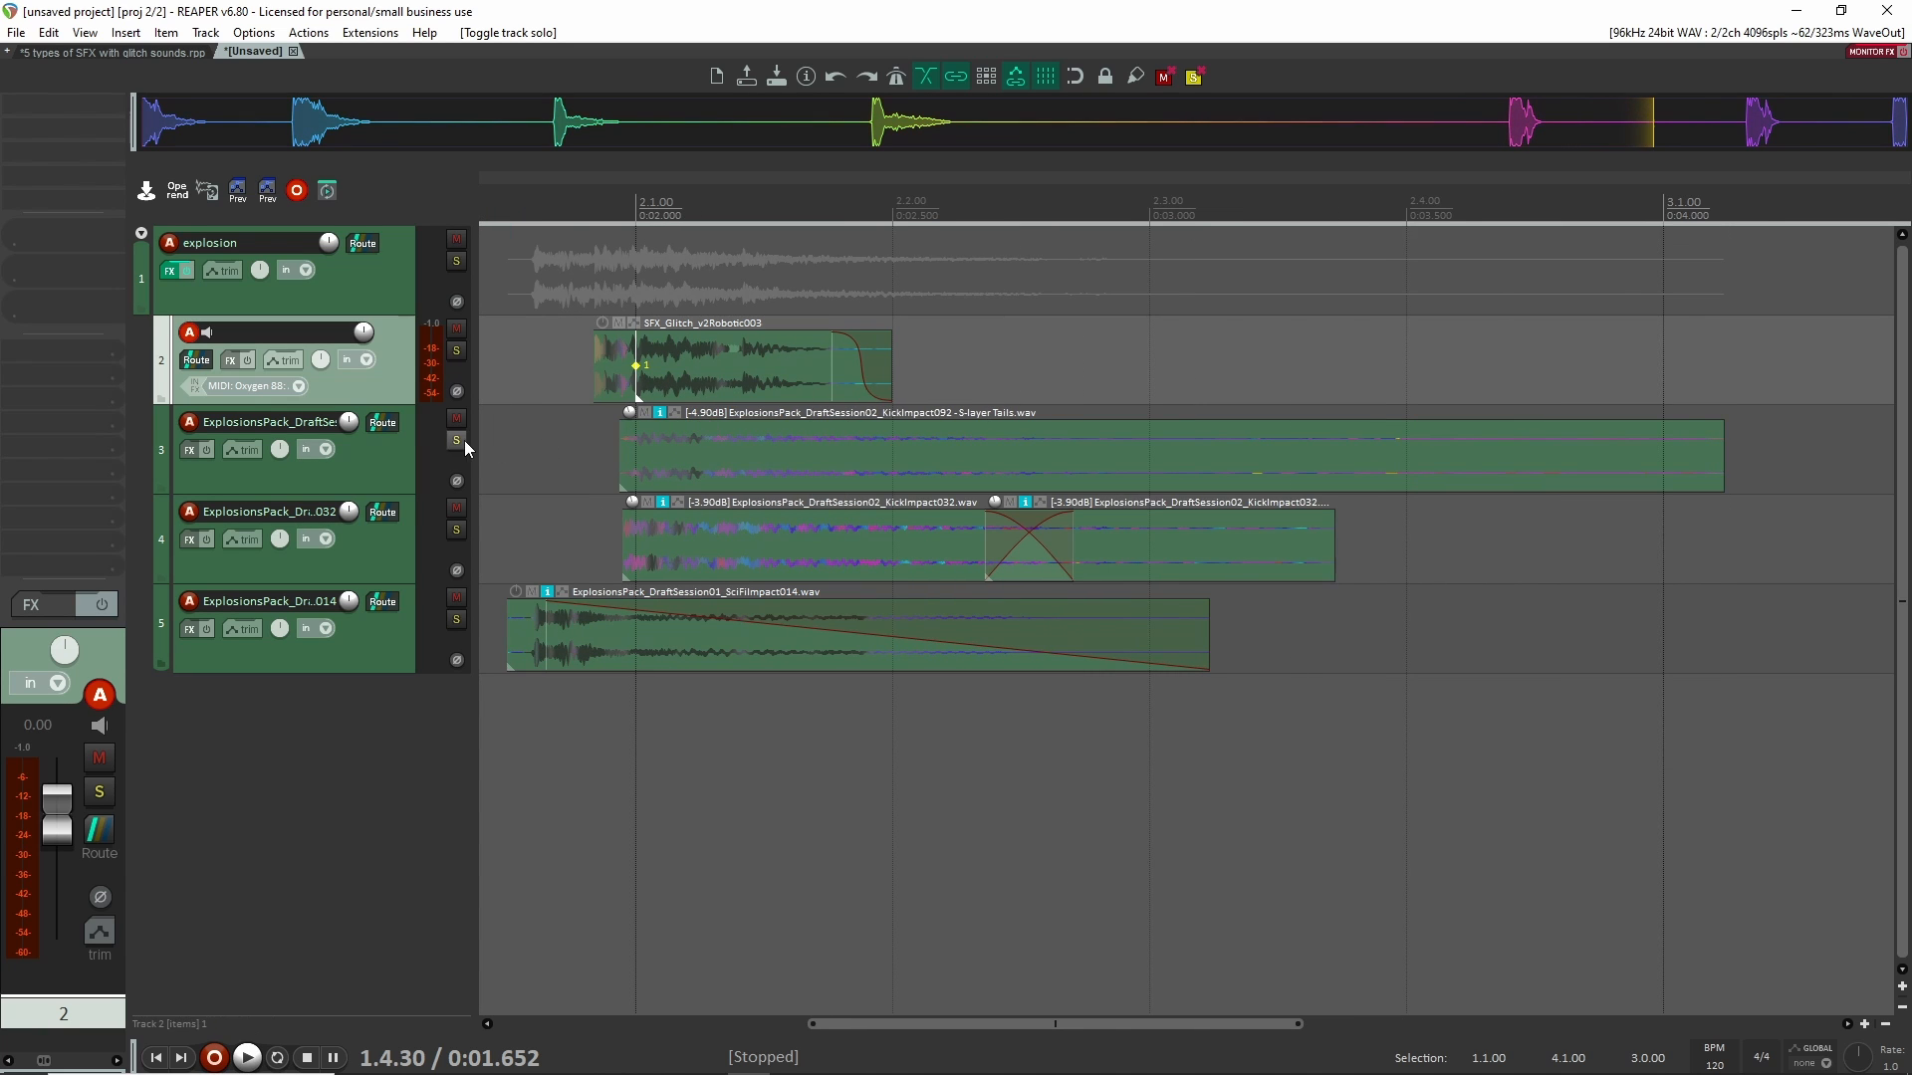
pyautogui.click(461, 440)
pyautogui.click(588, 440)
pyautogui.press('space')
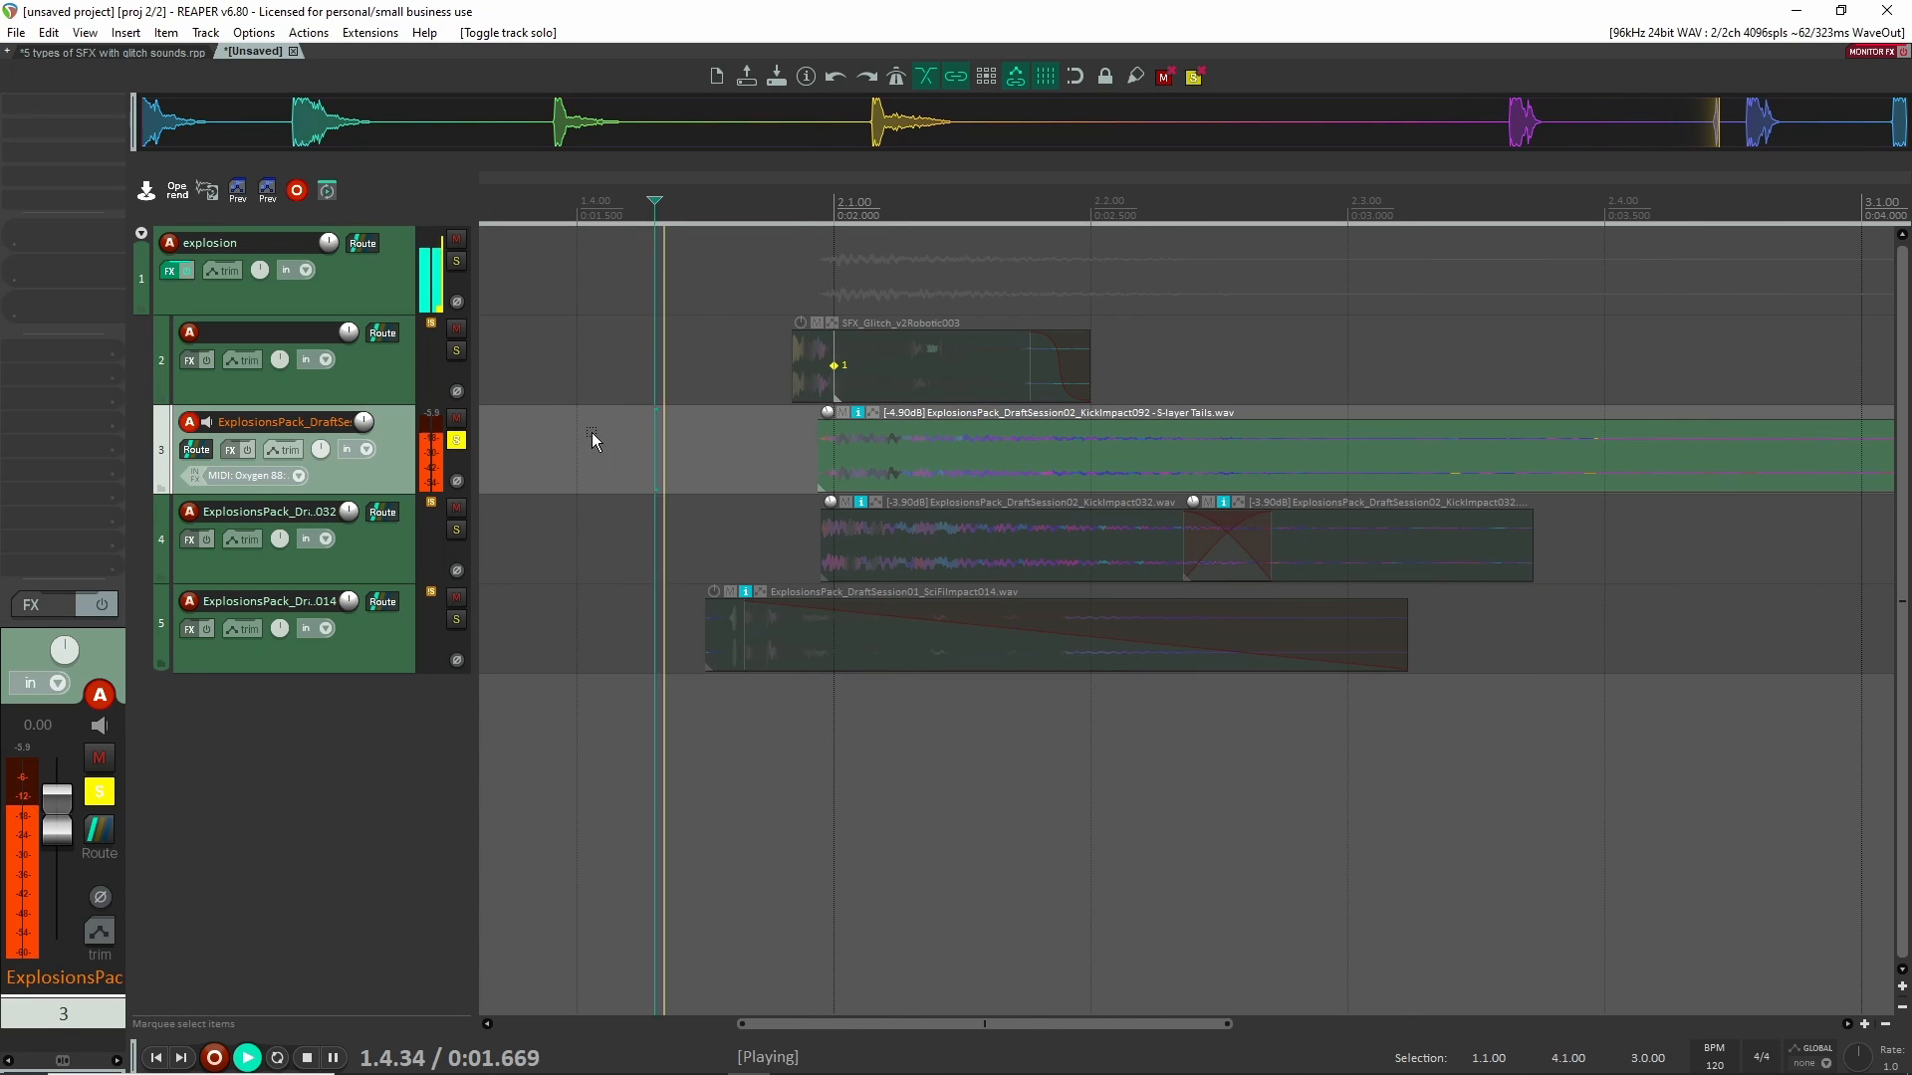
pyautogui.press('space')
pyautogui.click(458, 441)
# Solo the KickImpact032 track, play it from just before its first item, and unsolo it
pyautogui.click(458, 529)
pyautogui.click(662, 529)
pyautogui.press('space')
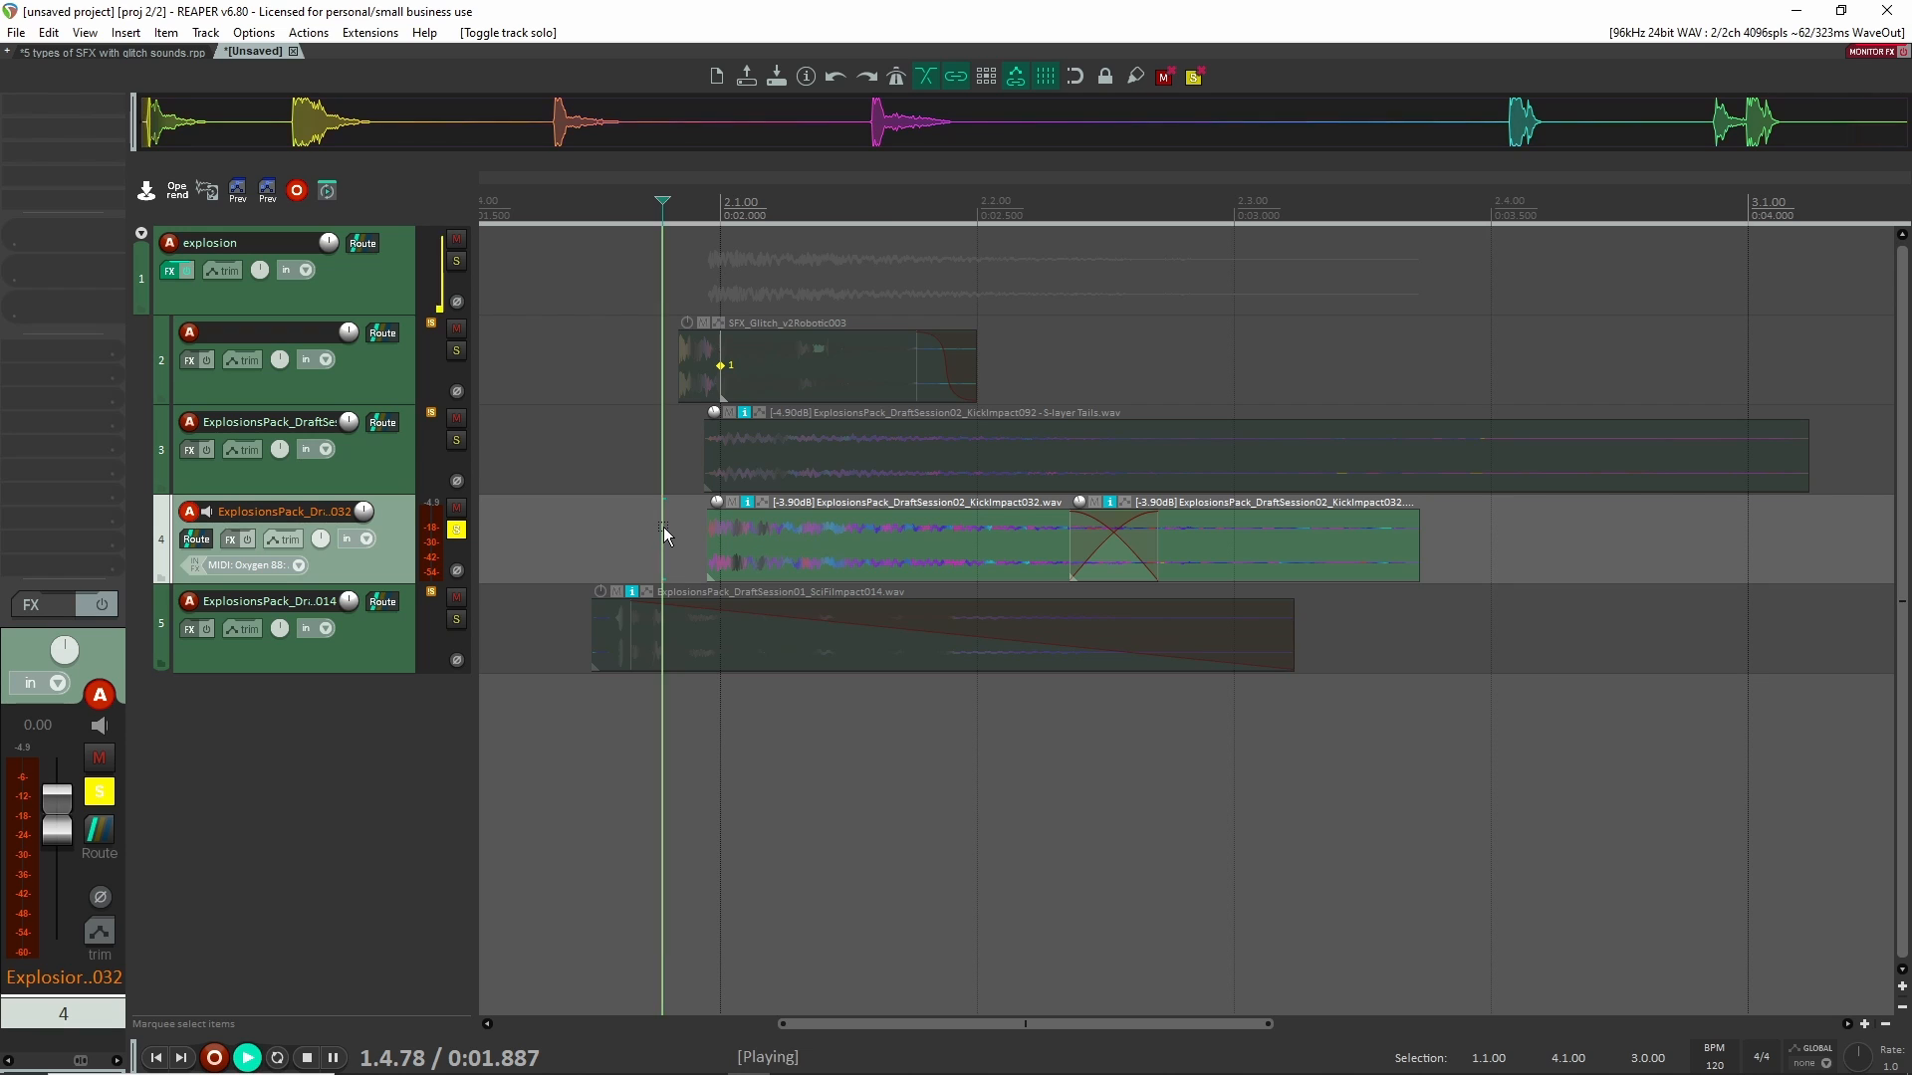
pyautogui.press('space')
pyautogui.click(457, 531)
# Play the whole explosion with all four layers from about 1.43 seconds
pyautogui.scroll(-4, 533, 506)
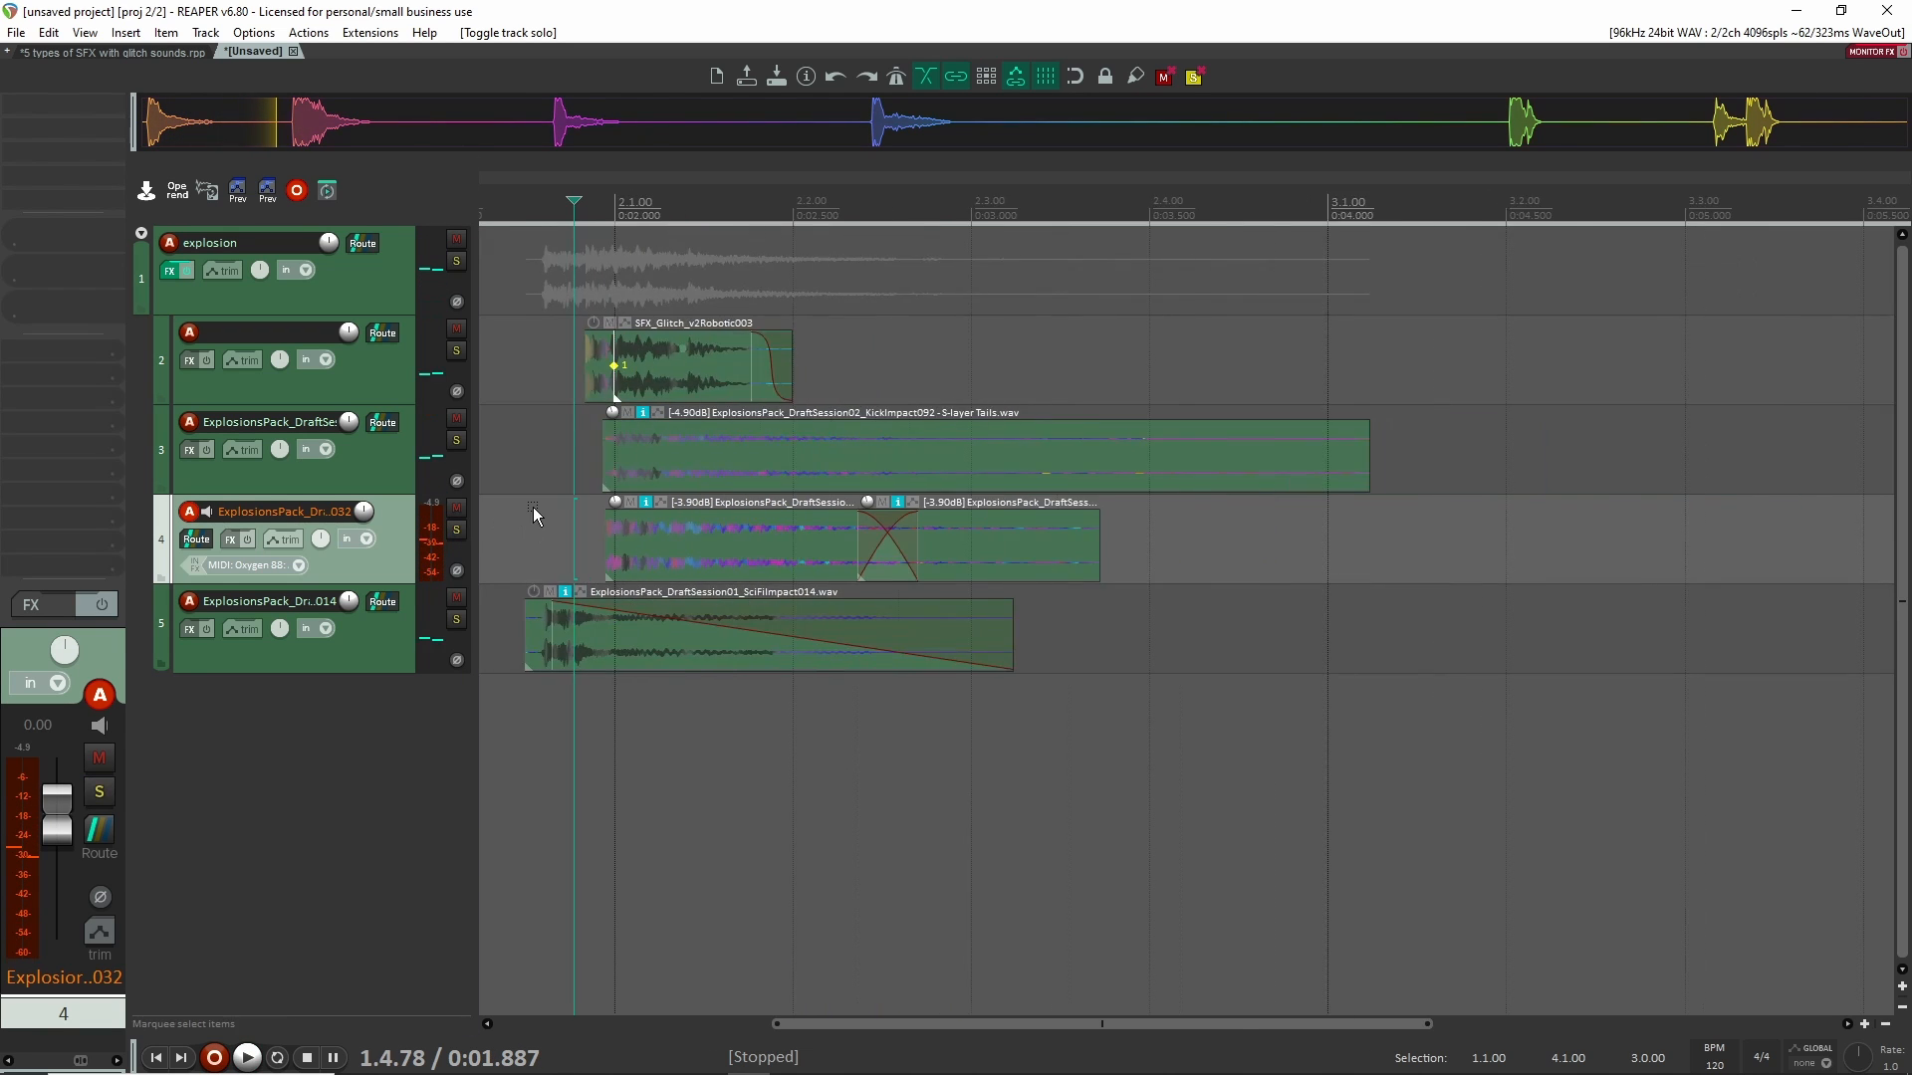
pyautogui.hscroll(-3, 625, 356)
pyautogui.click(625, 356)
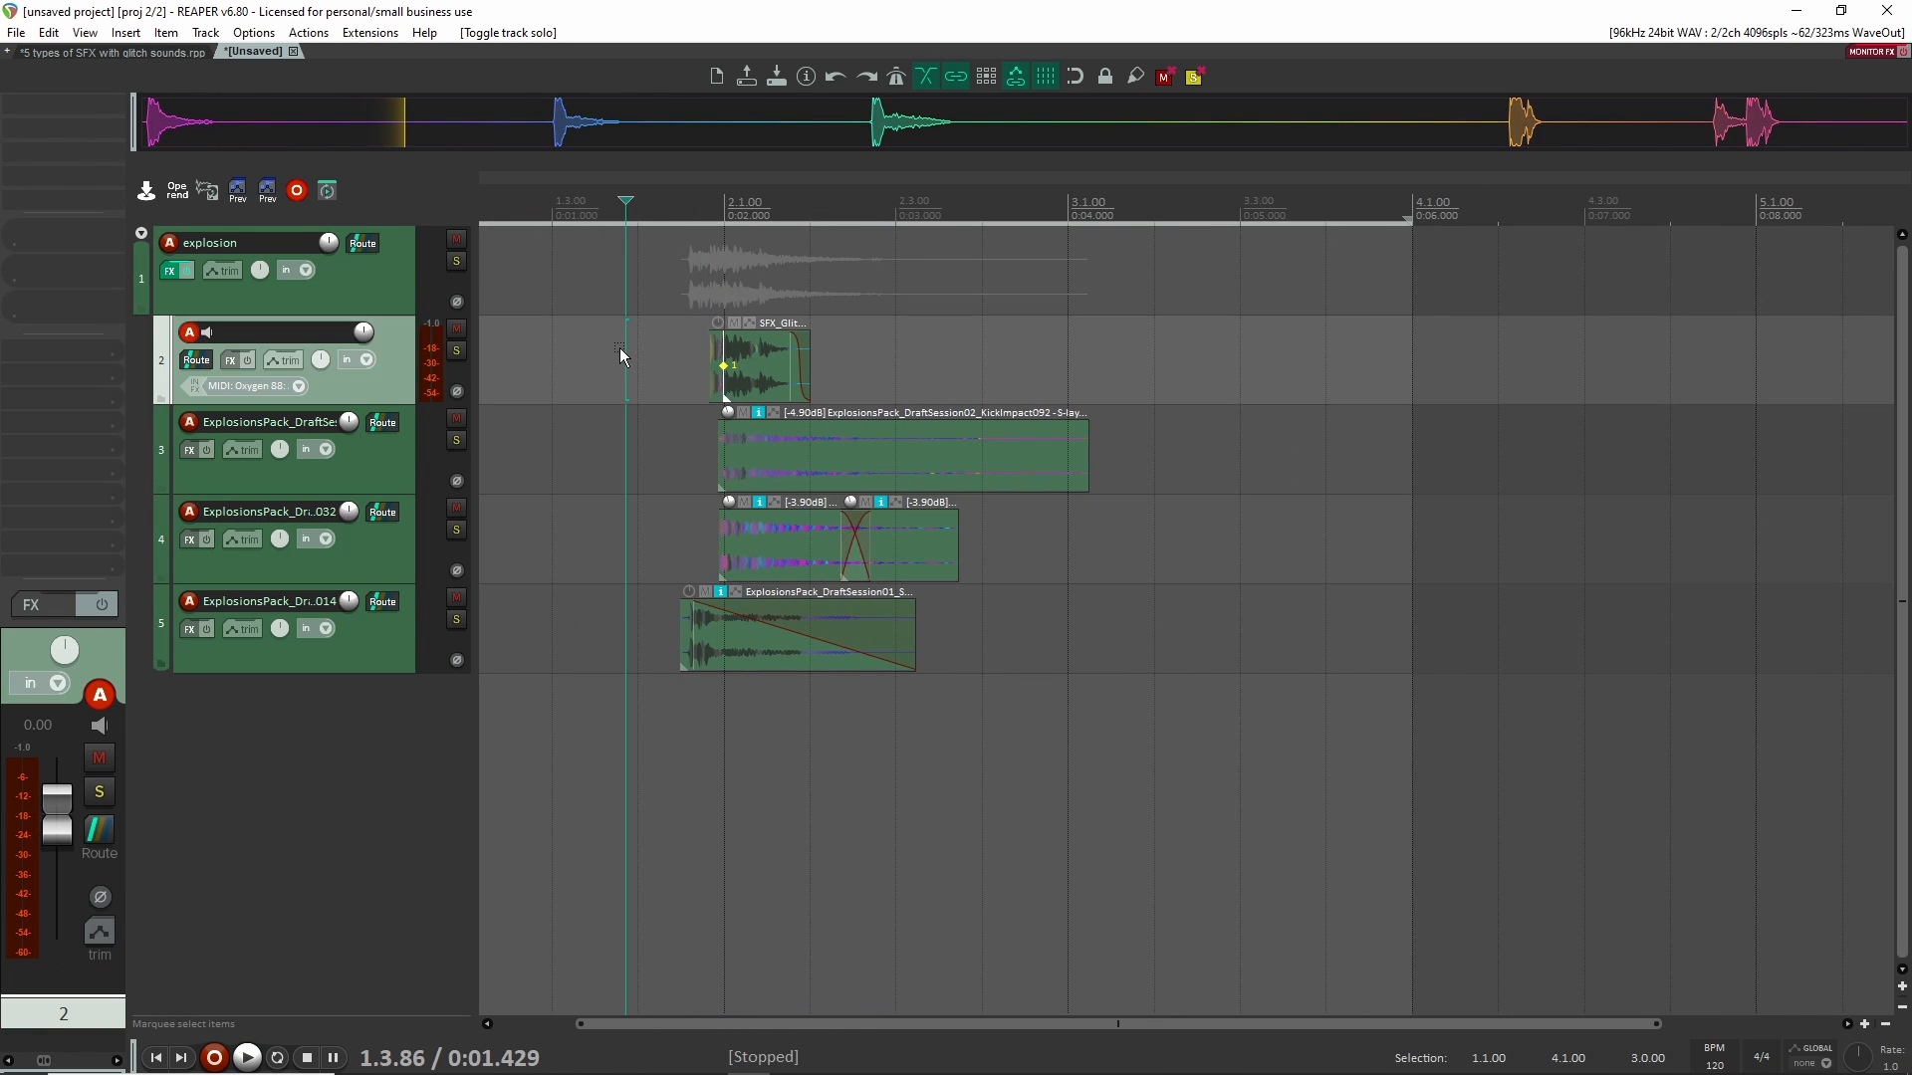
pyautogui.press('space')
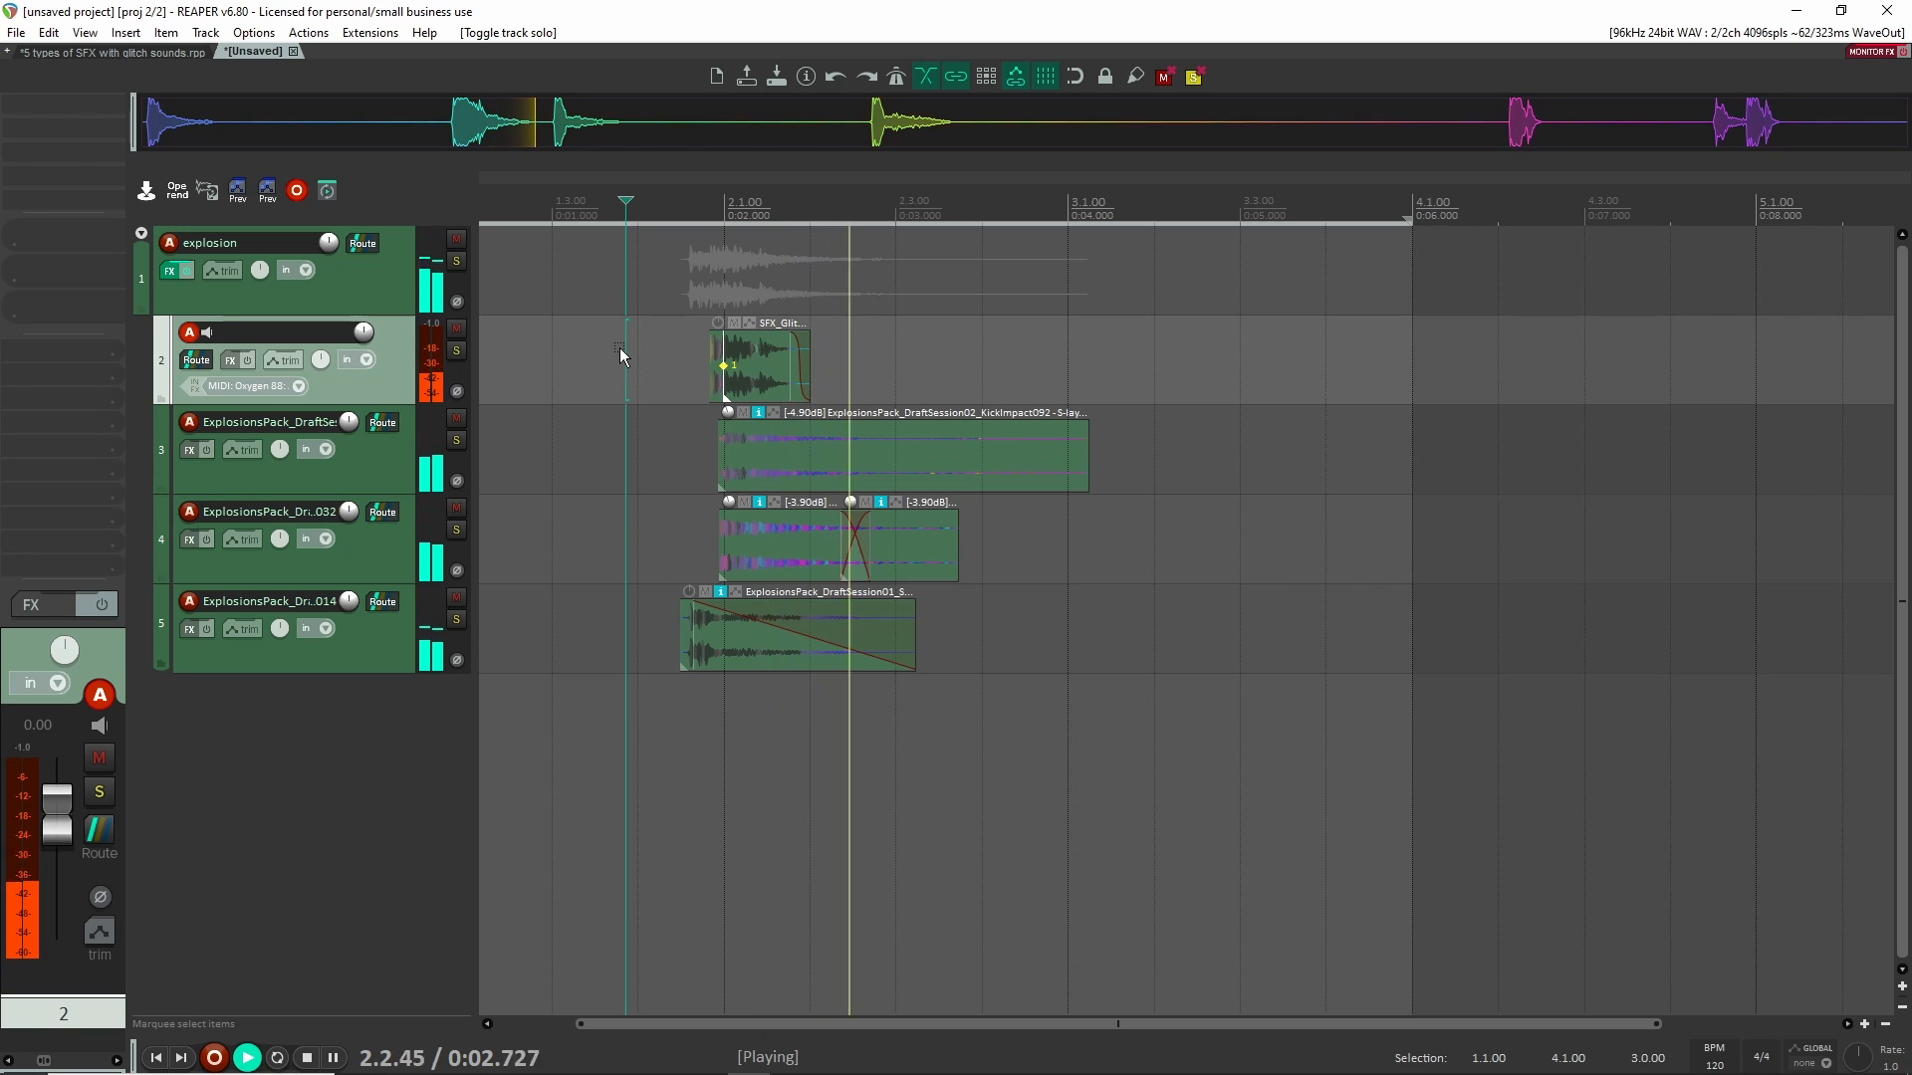
pyautogui.press('space')
# Mute the SFX_Glitch_v2Robotic003 and SciFiImpact014 tracks for comparison, unmute both, and play the full explosion
pyautogui.click(454, 329)
pyautogui.click(454, 599)
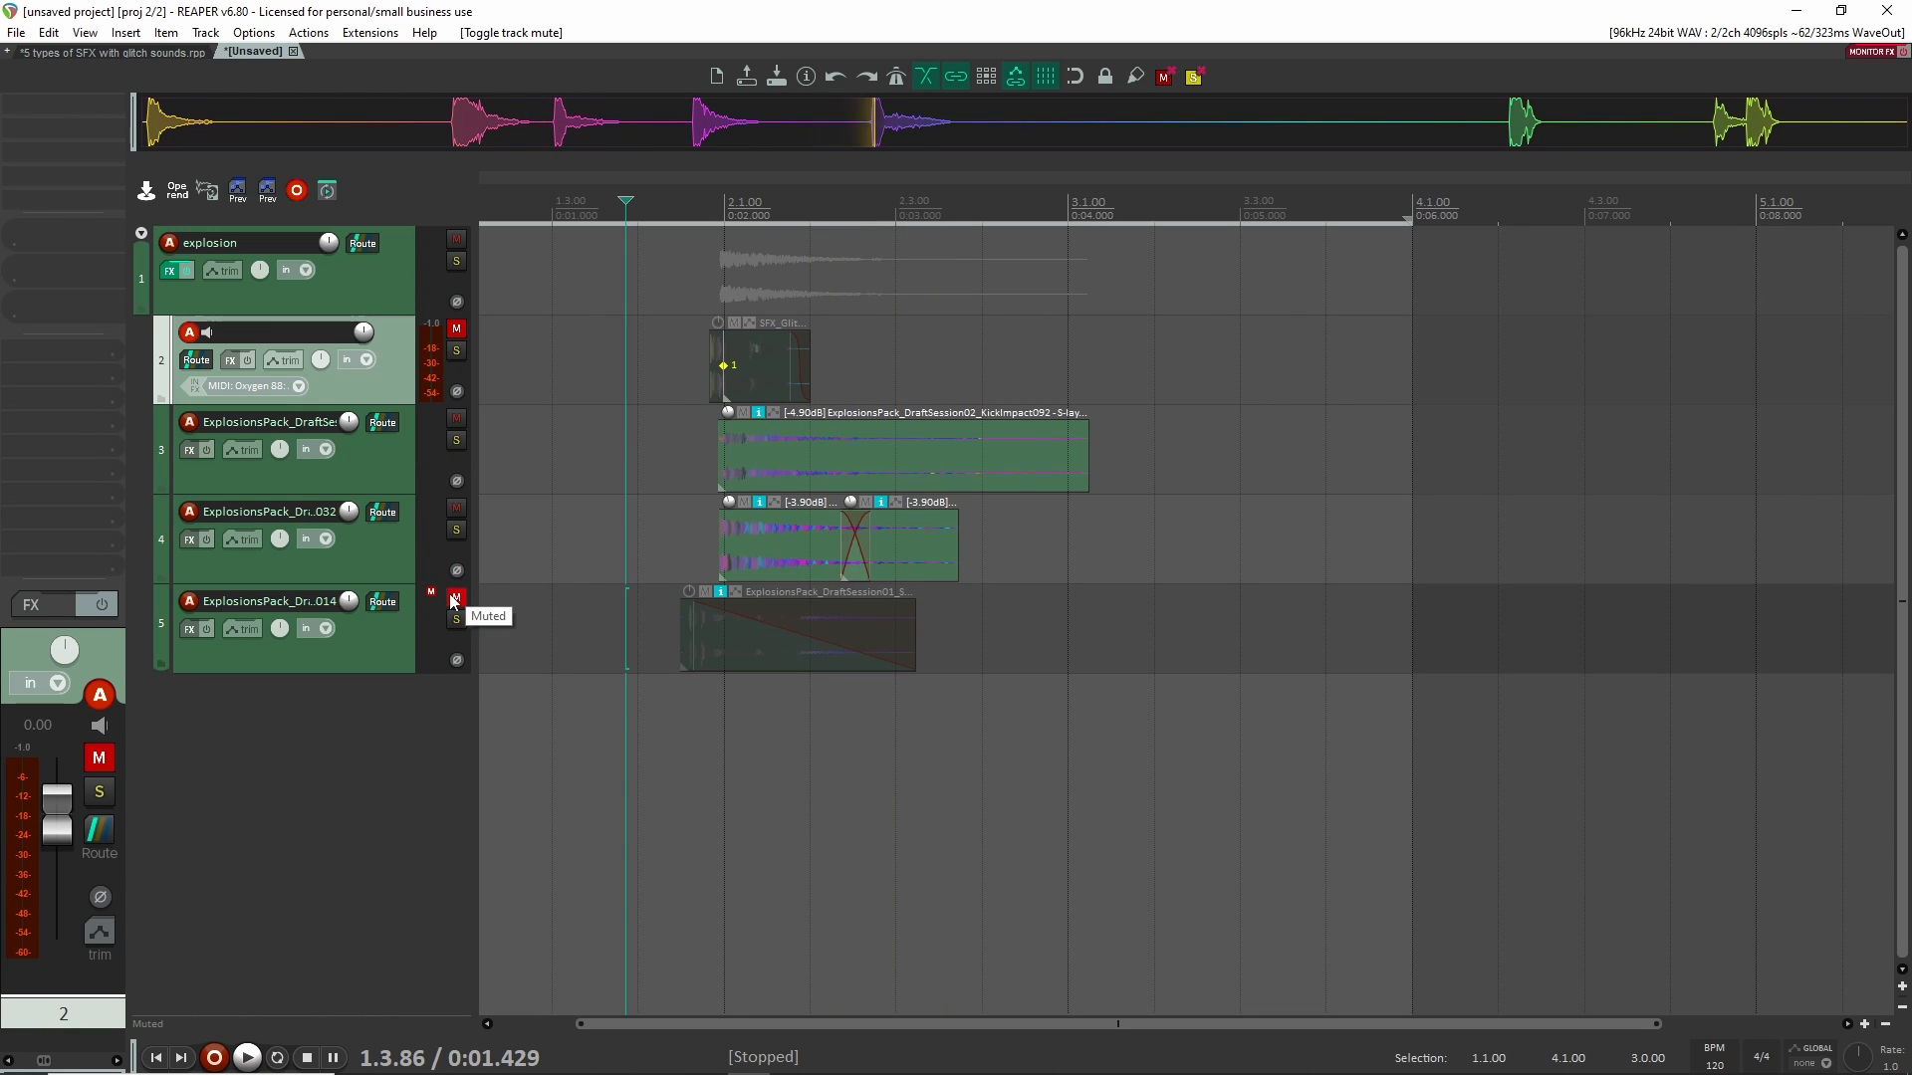
pyautogui.click(454, 599)
pyautogui.click(454, 331)
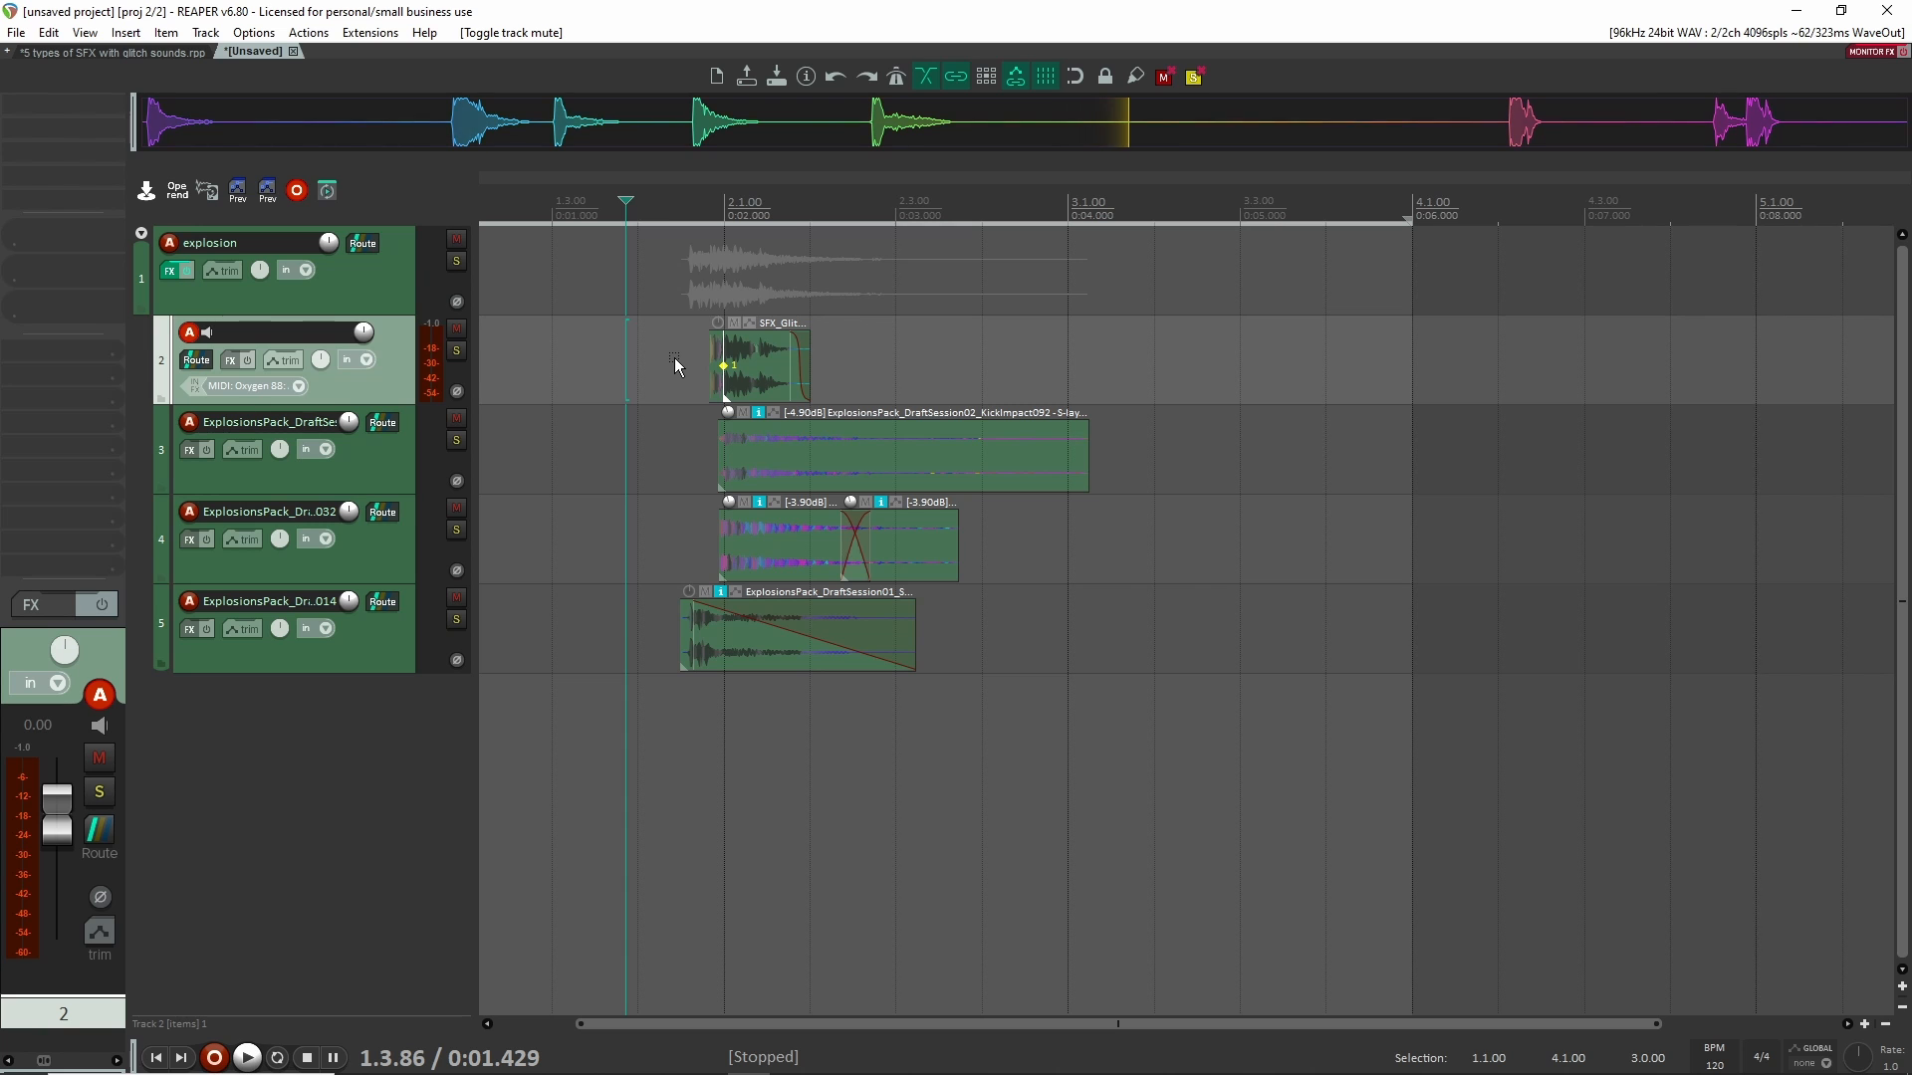
pyautogui.press('space')
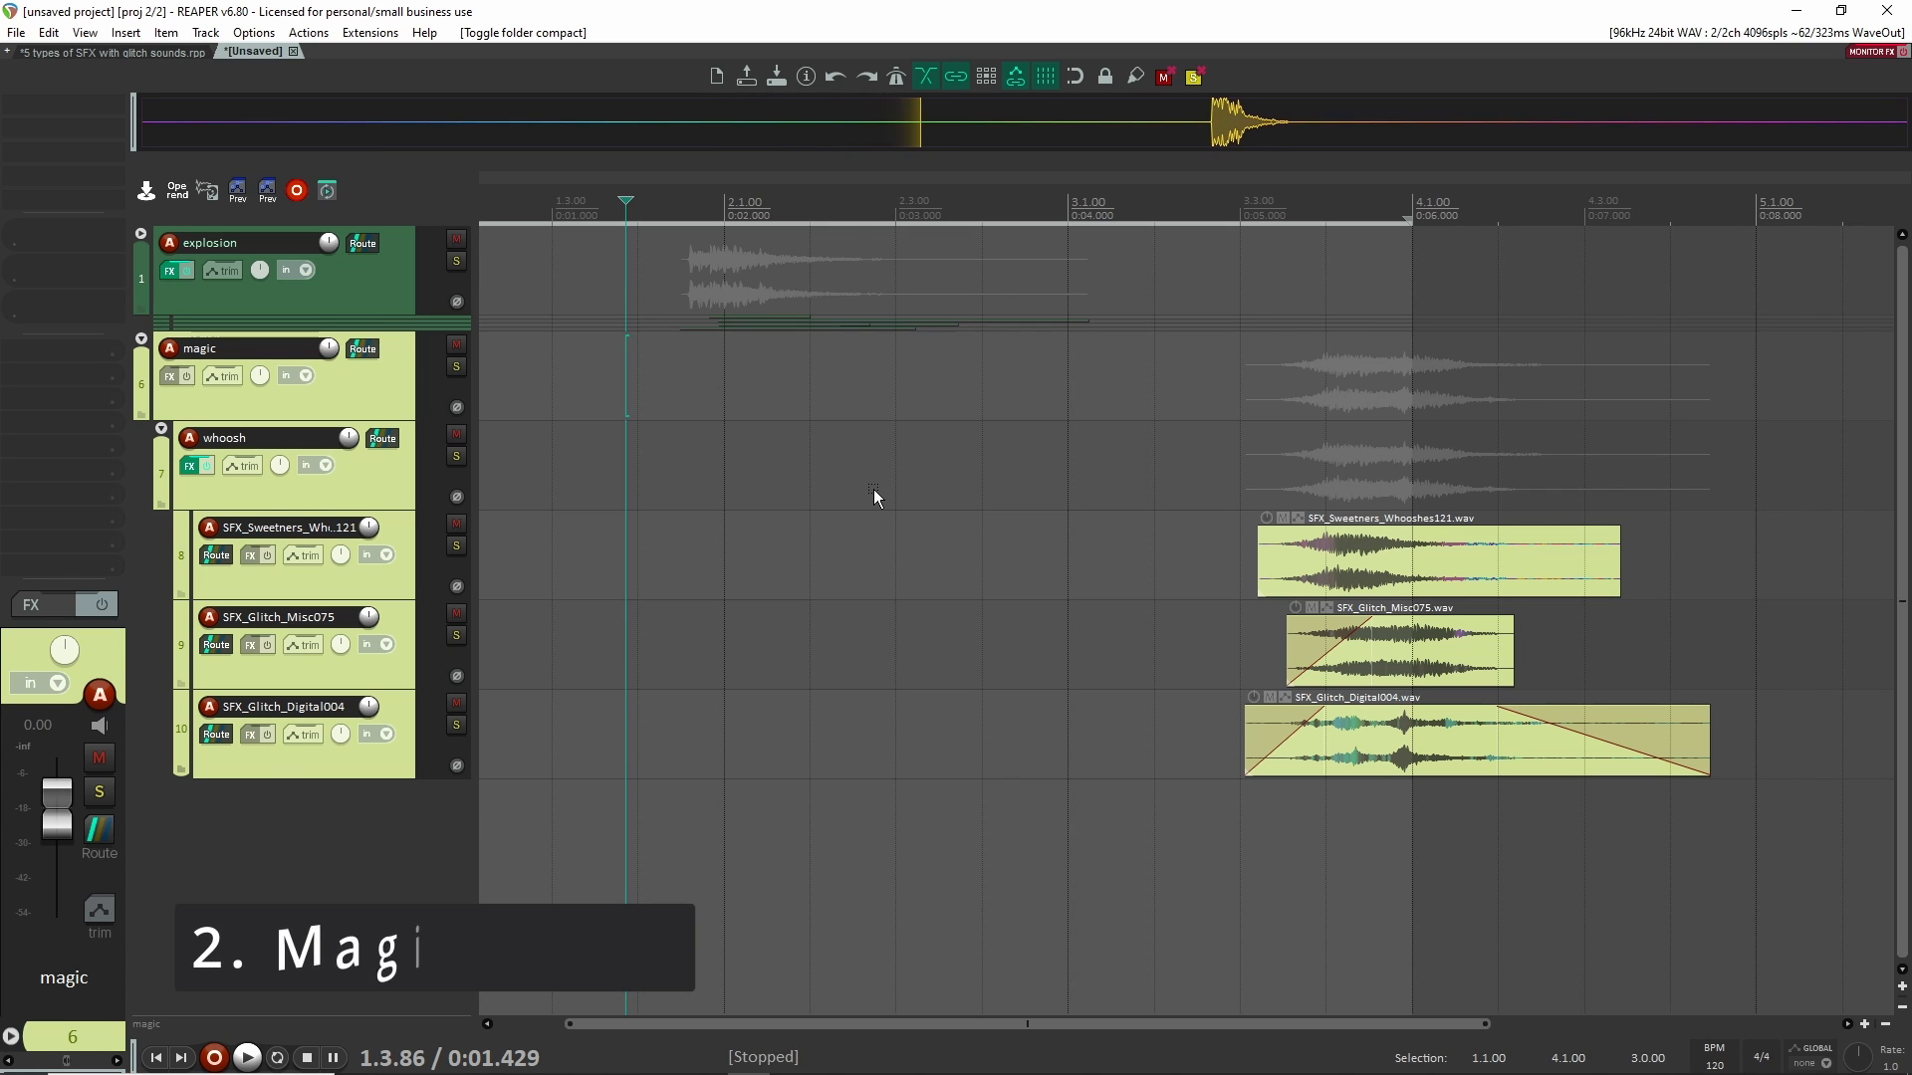
# Solo the whoosh folder in the magic group, play it twice from just before its items, and unsolo it
pyautogui.click(1203, 468)
pyautogui.hscroll(3, 1199, 428)
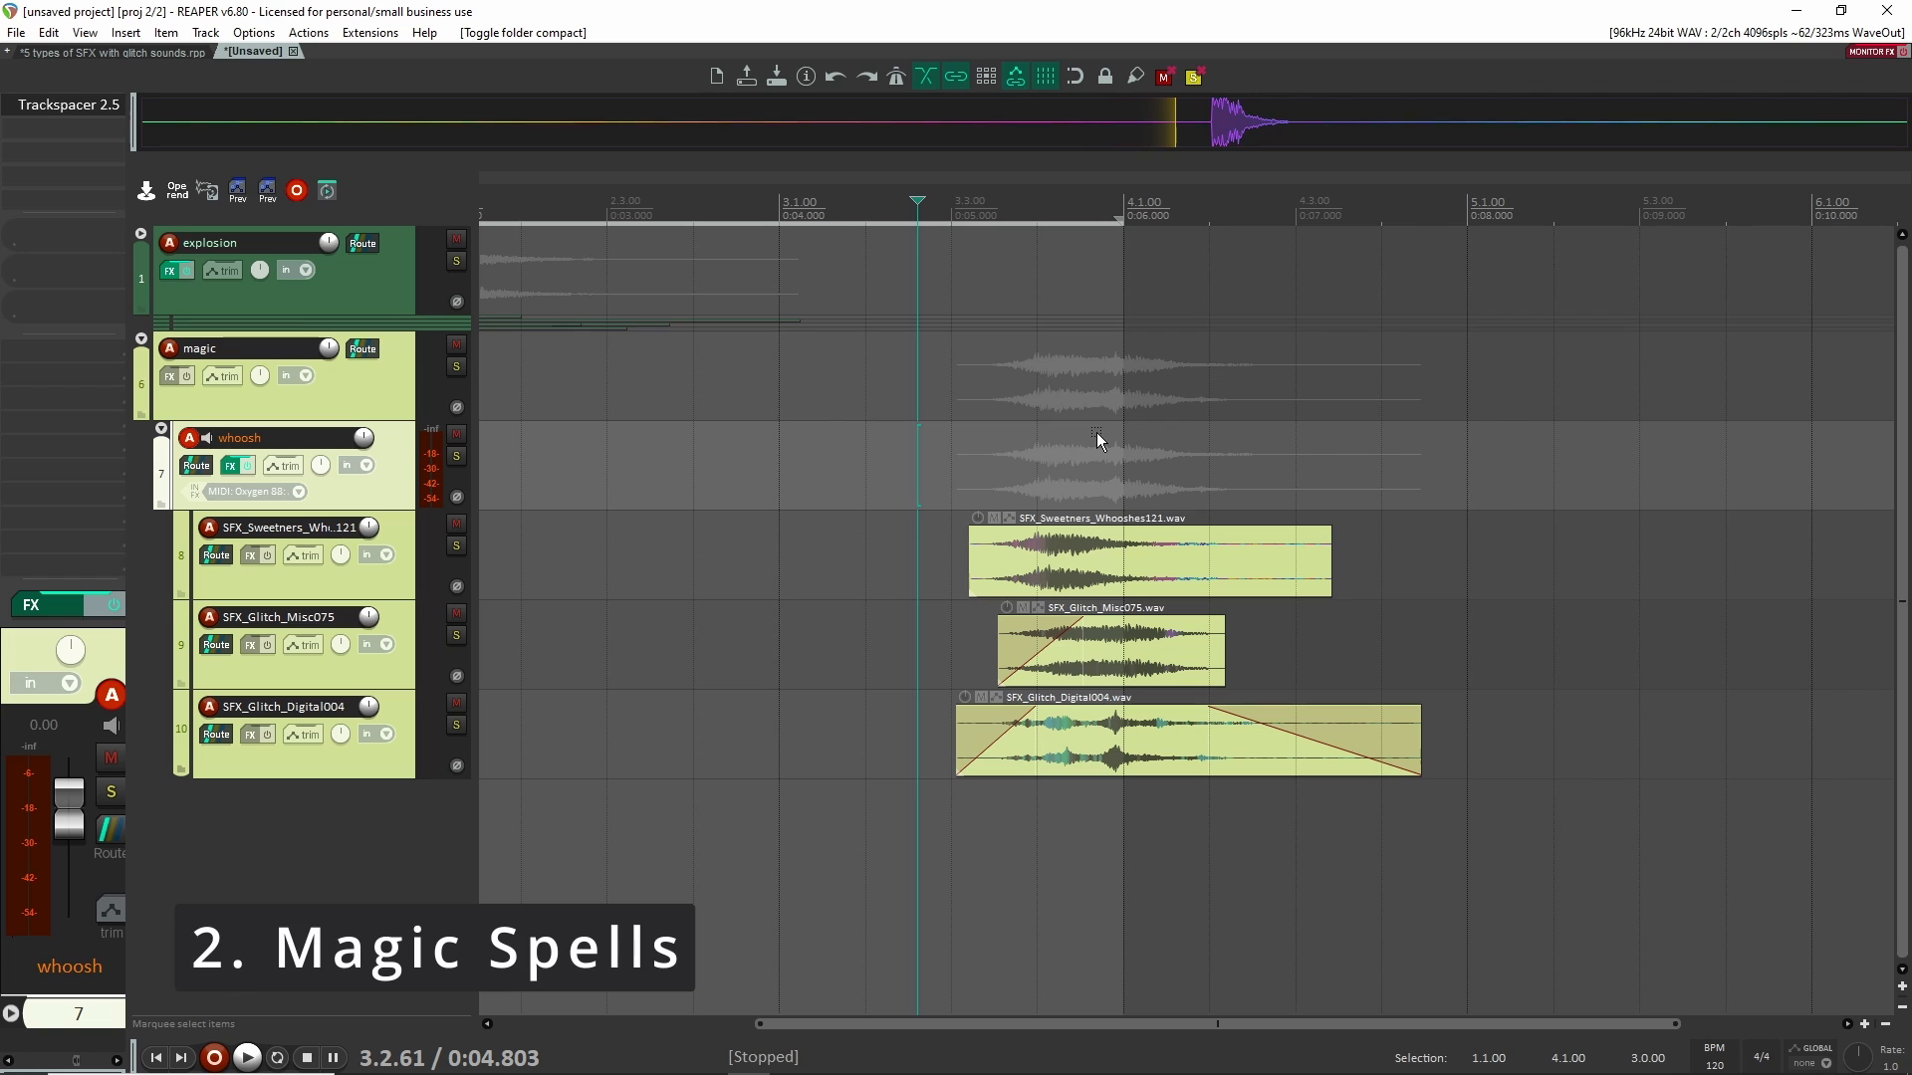
pyautogui.scroll(4, 1127, 577)
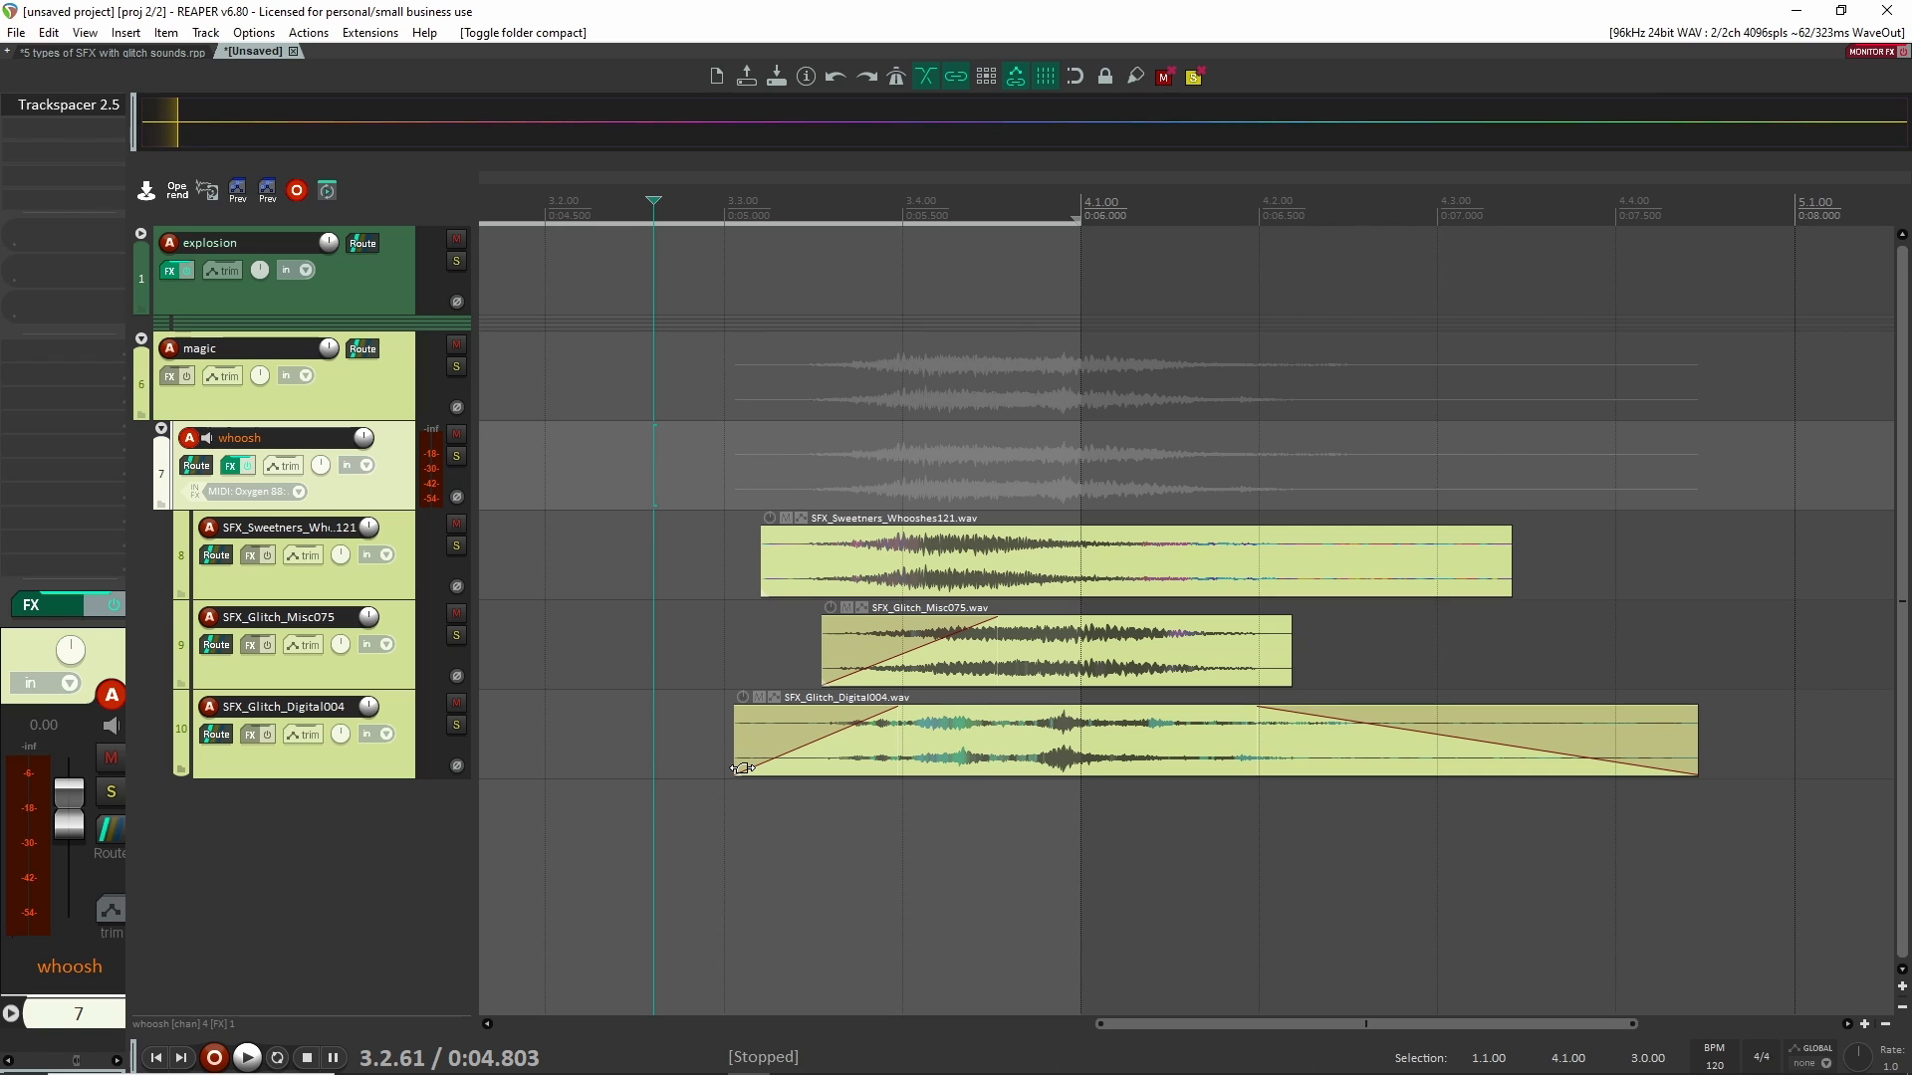
pyautogui.click(457, 456)
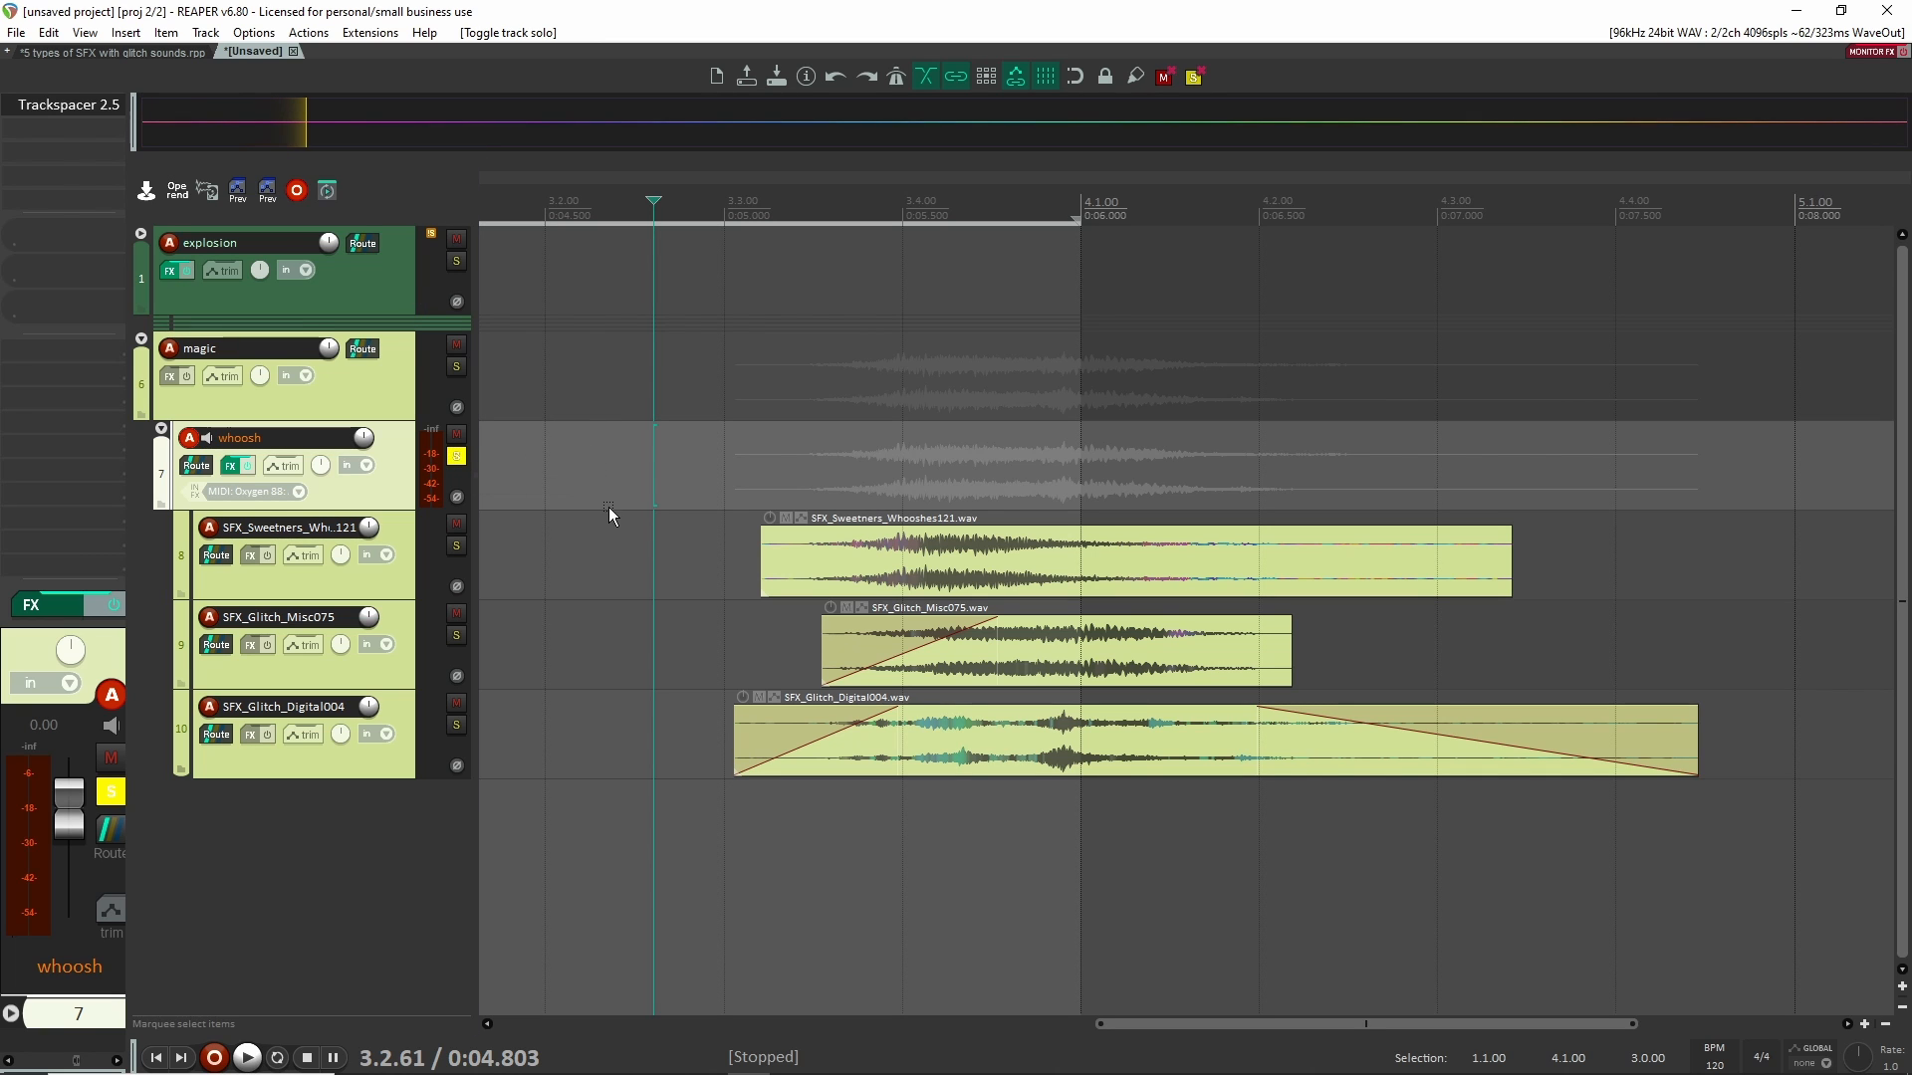
pyautogui.scroll(-4, 608, 503)
pyautogui.press('space')
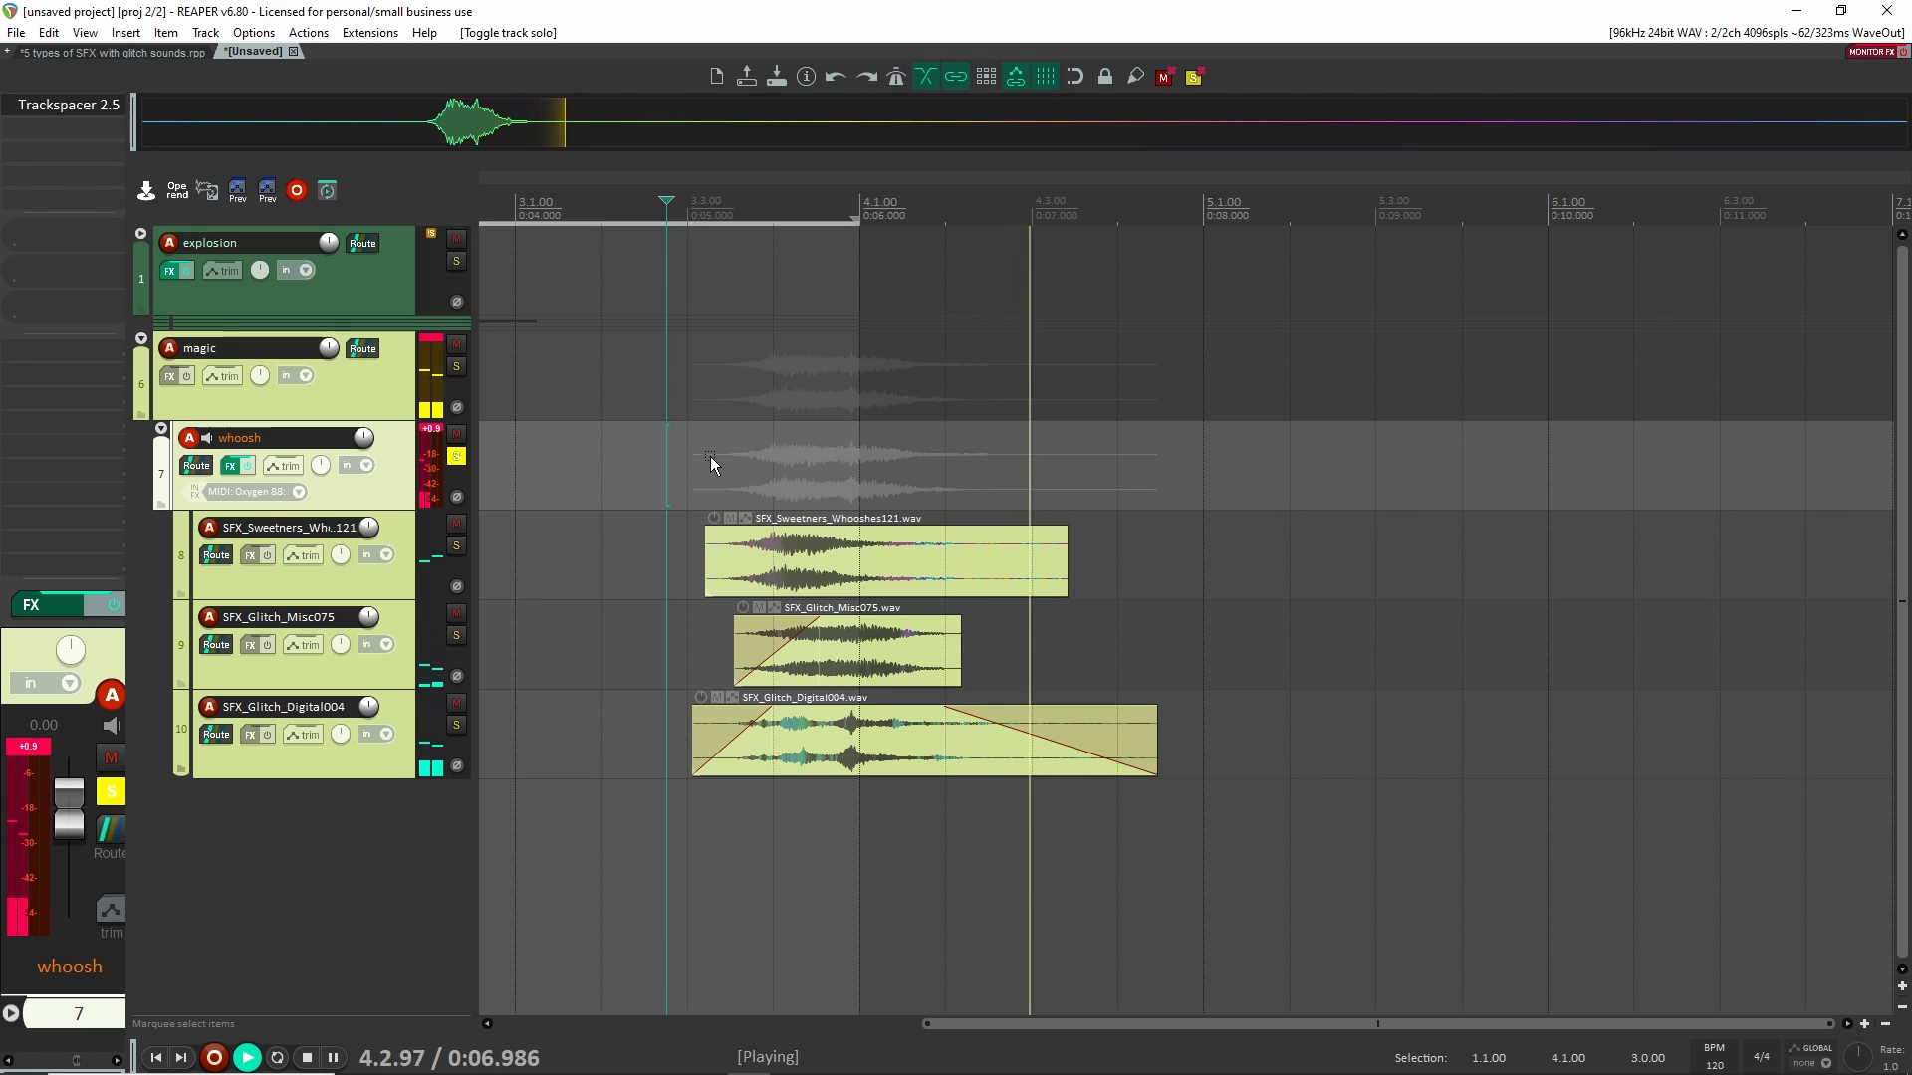
pyautogui.press('space')
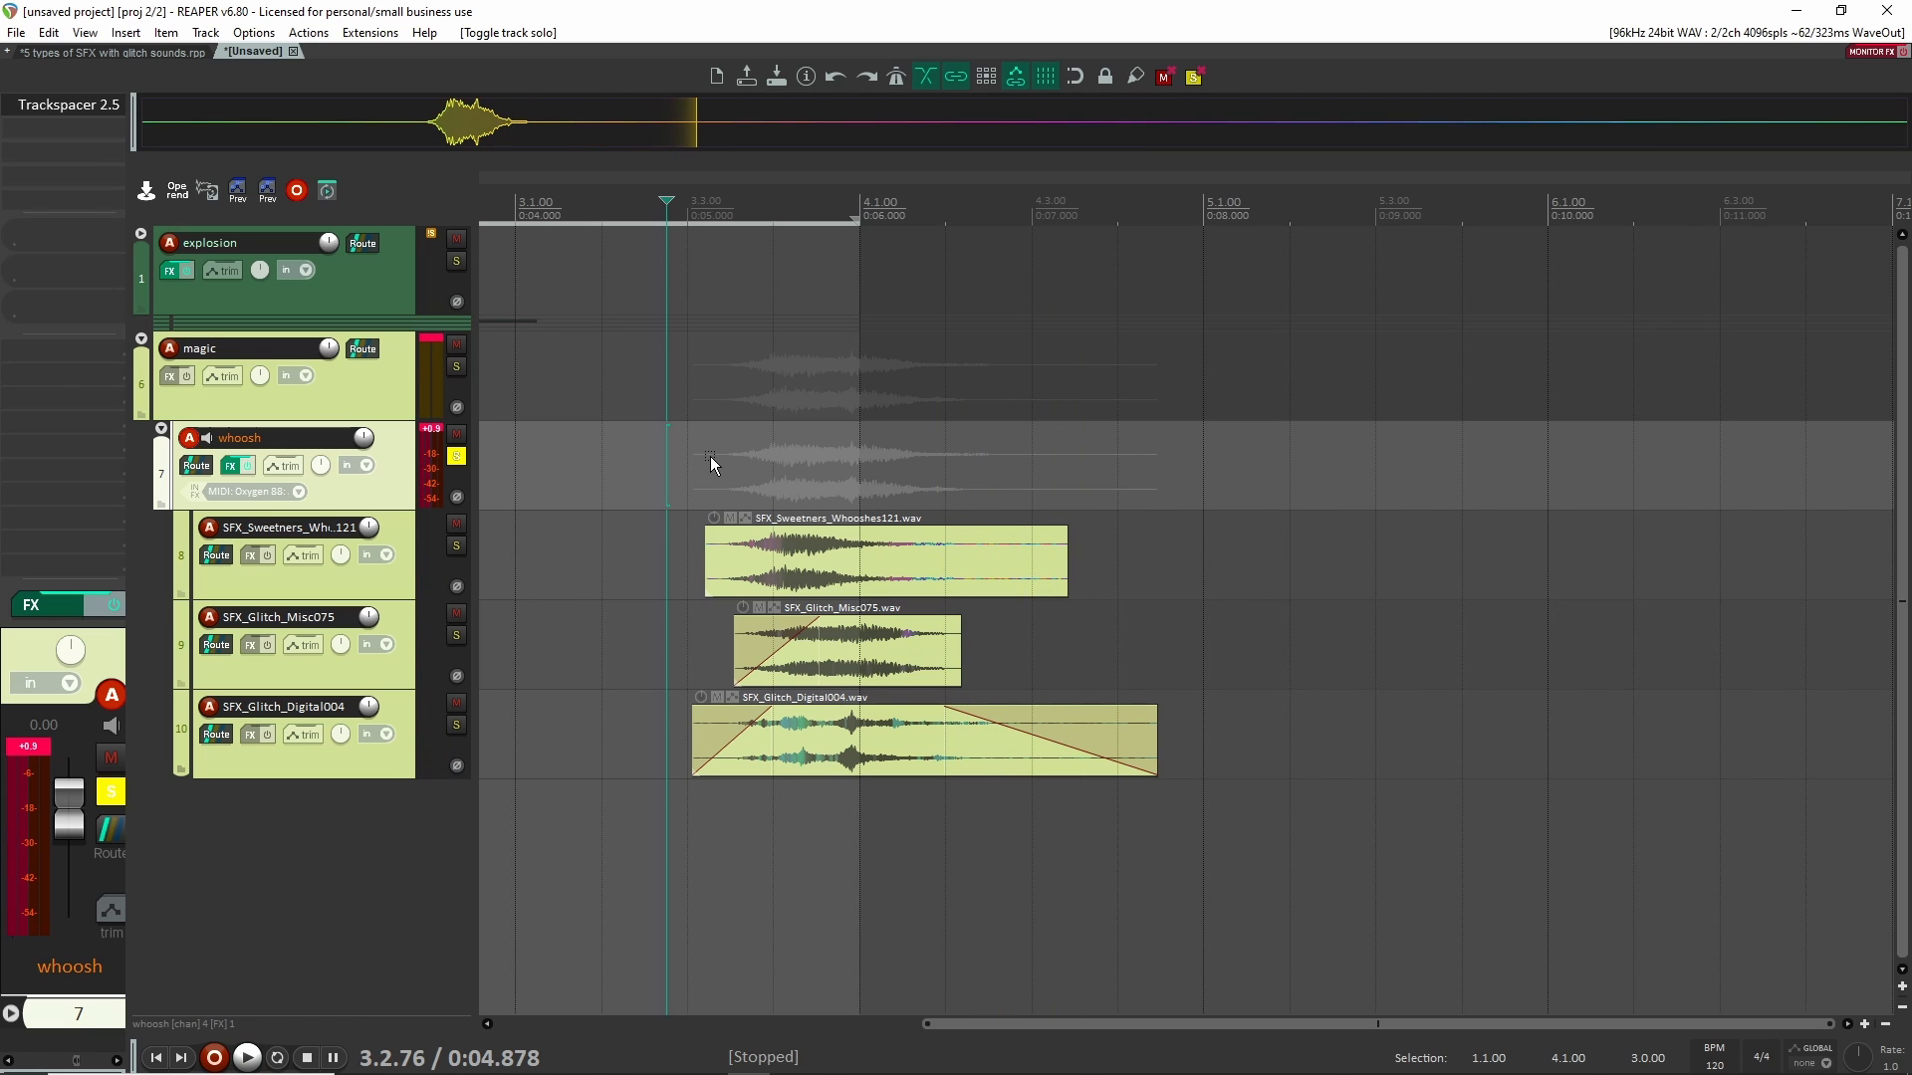
pyautogui.press('space')
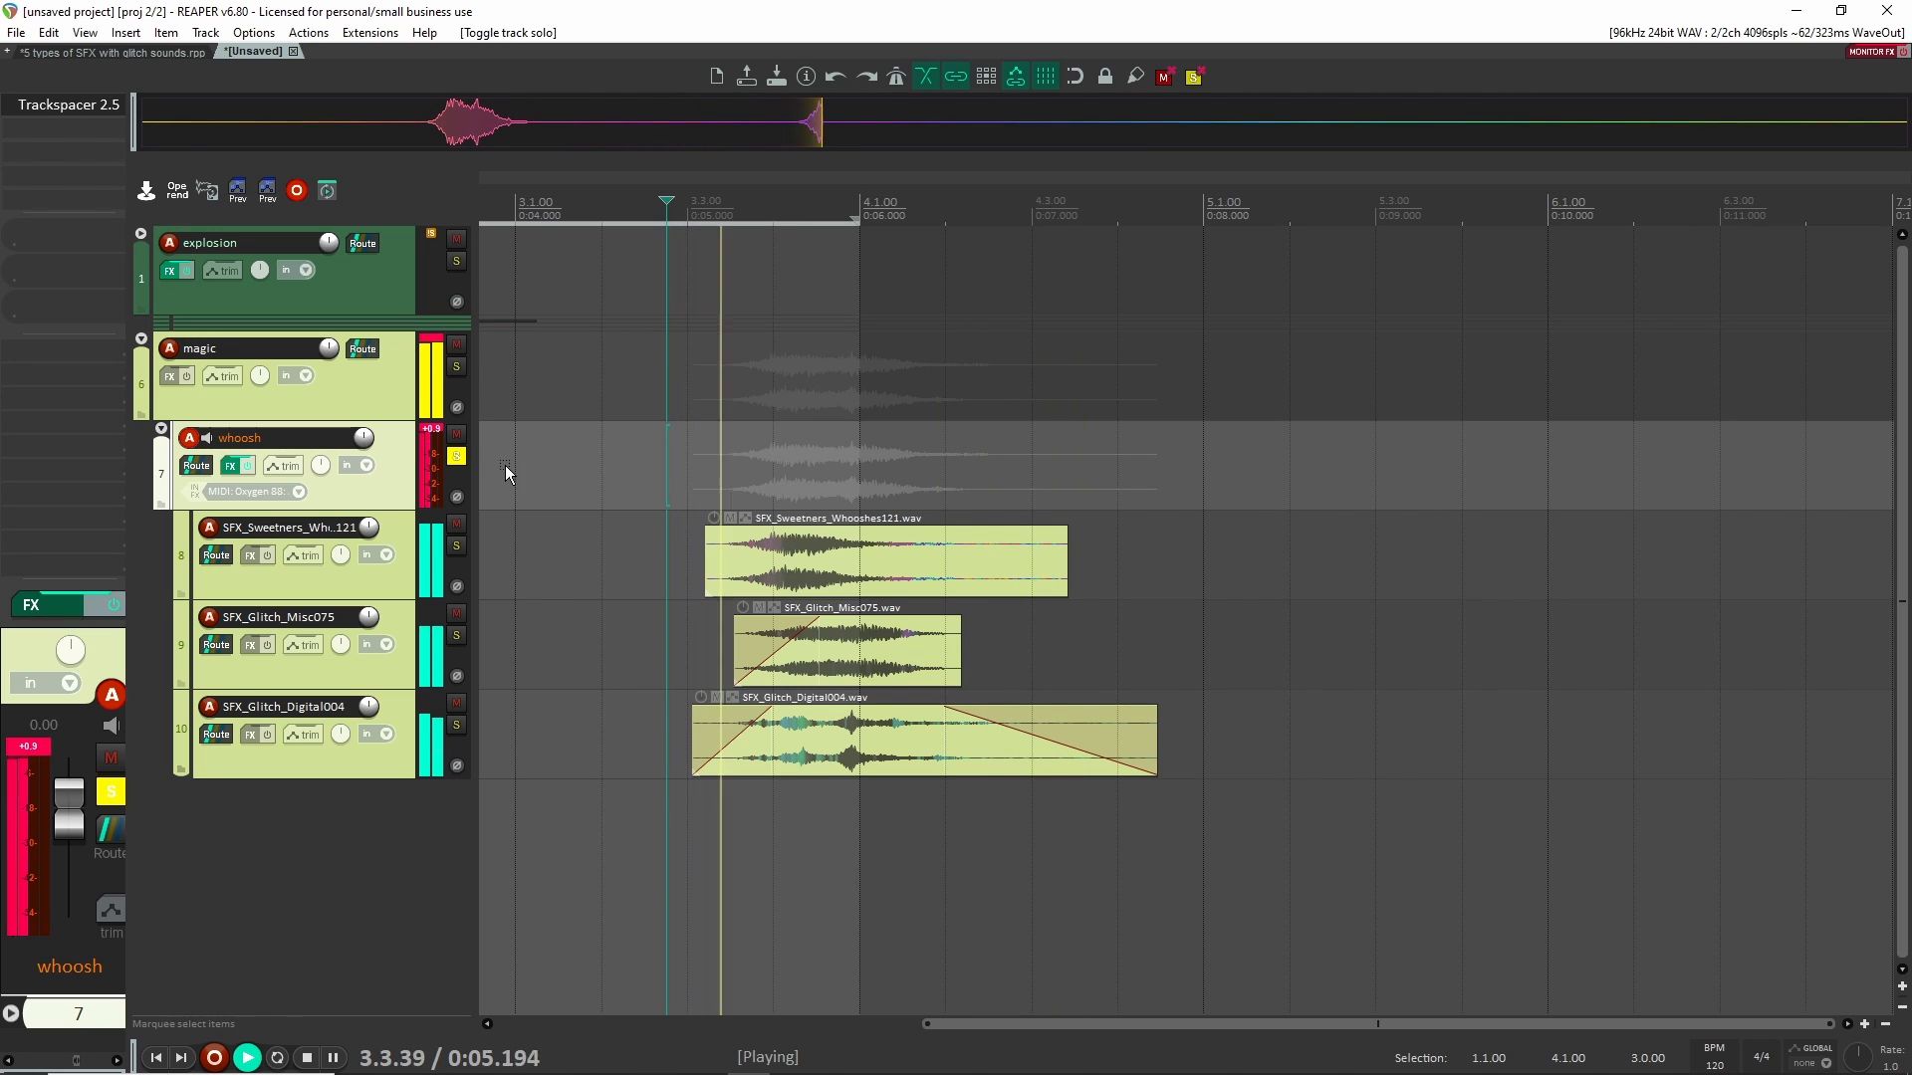
pyautogui.press('space')
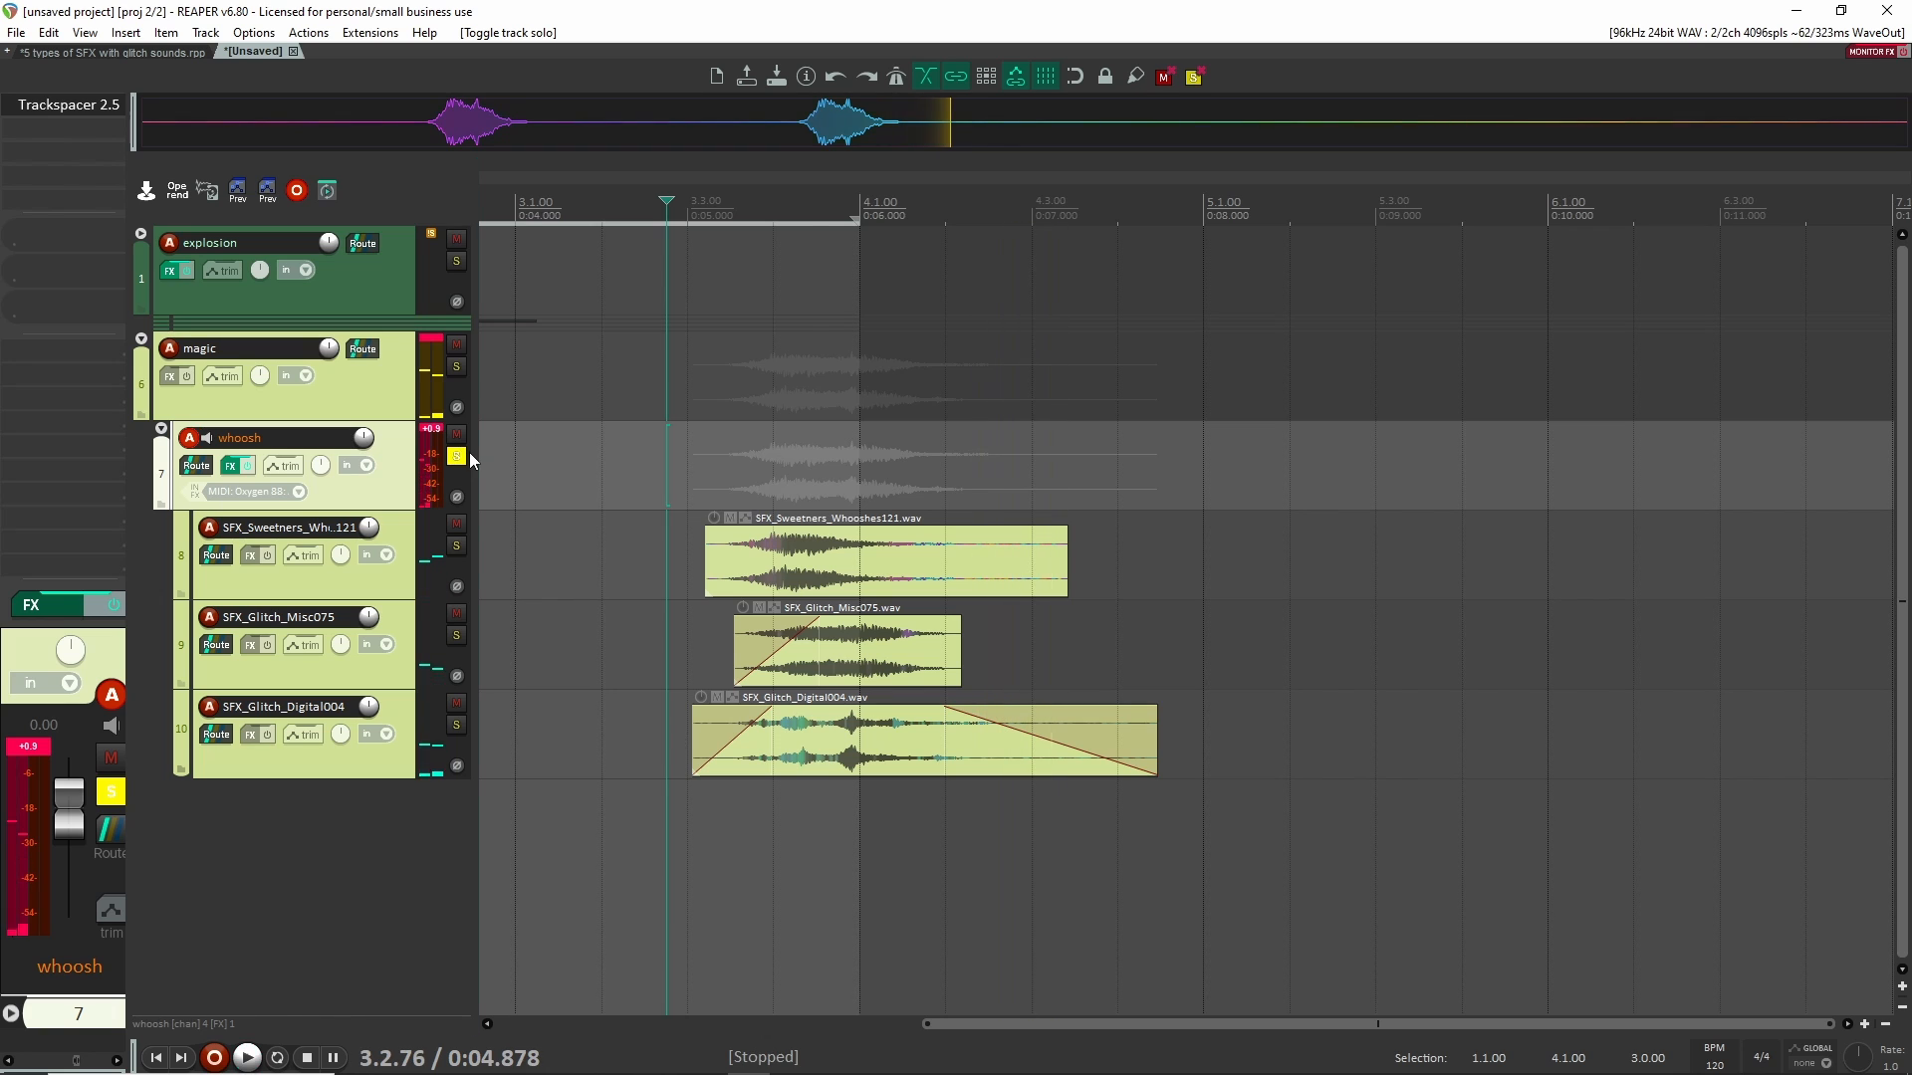
pyautogui.click(457, 456)
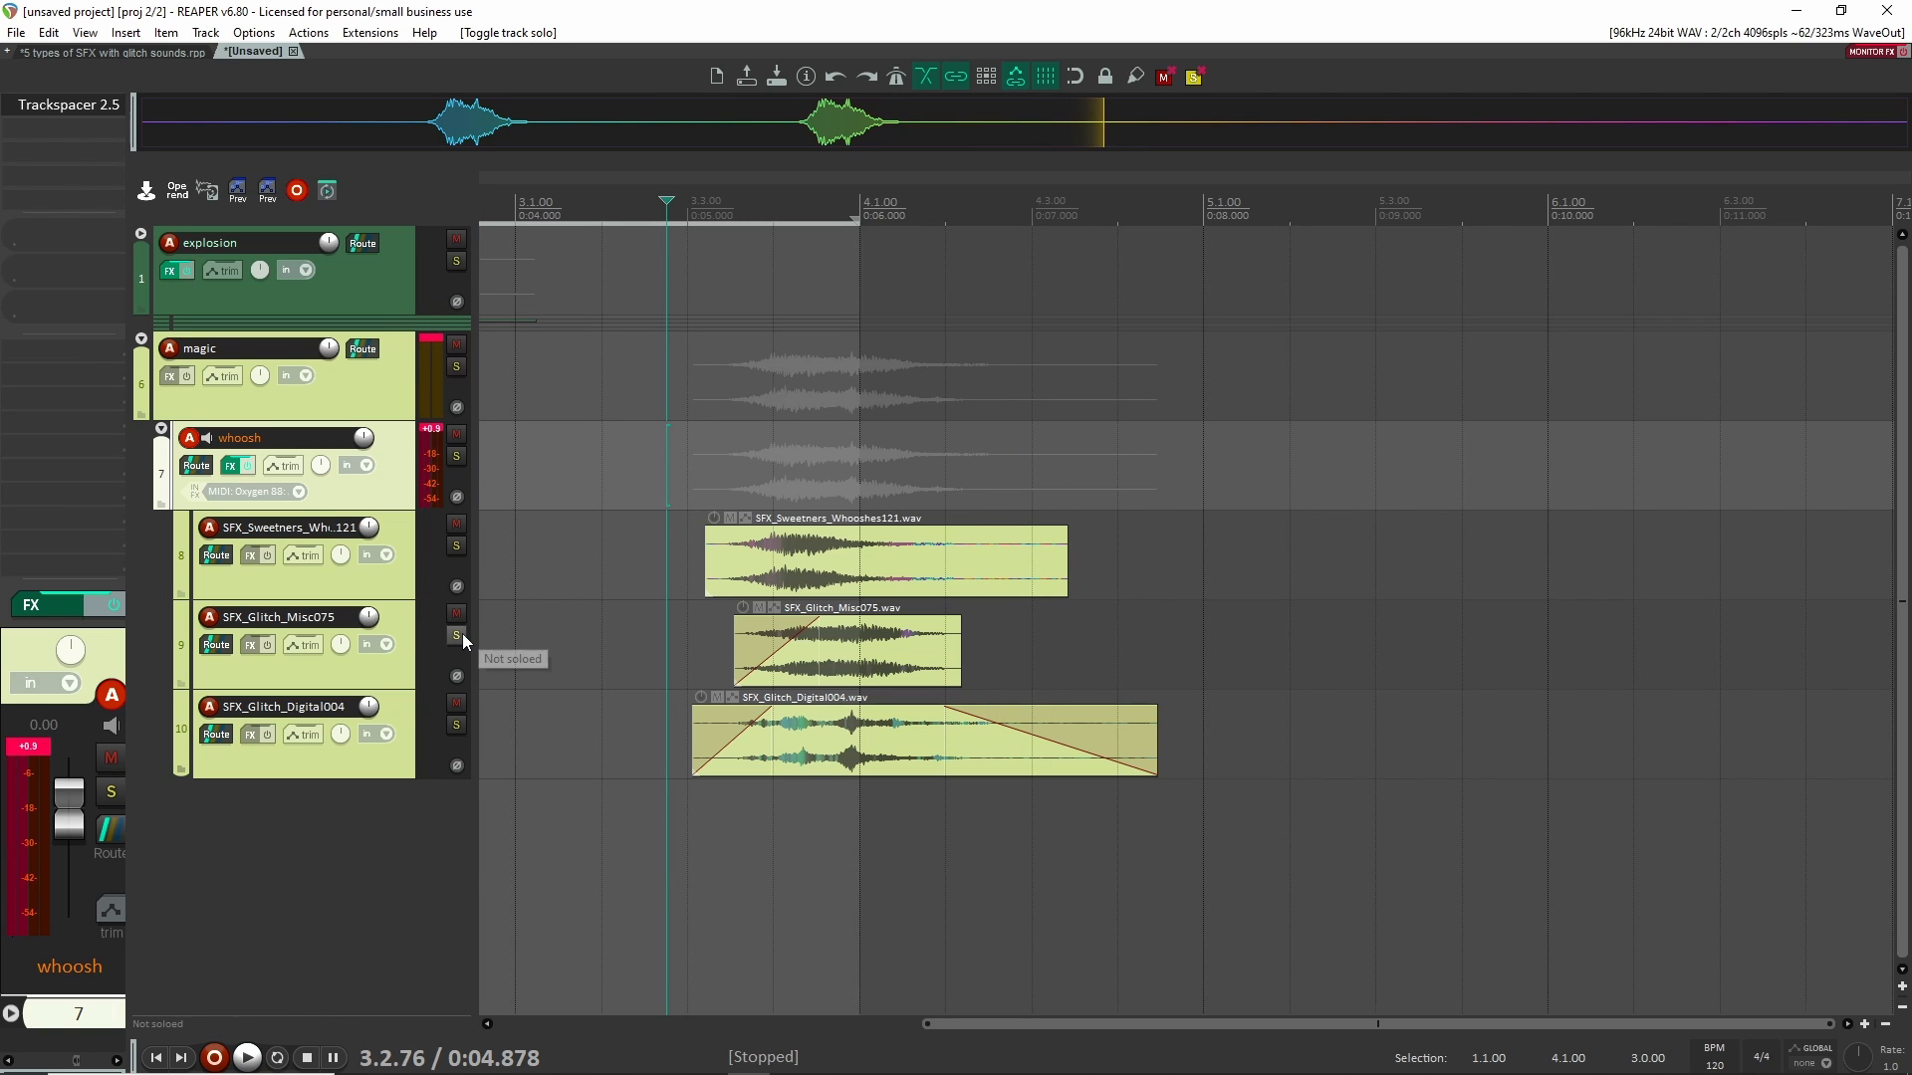
# Solo the SFX_Glitch_Misc075 track and extend its item at both ends, from about 4.3 to about 7.4 seconds
pyautogui.scroll(3, 582, 597)
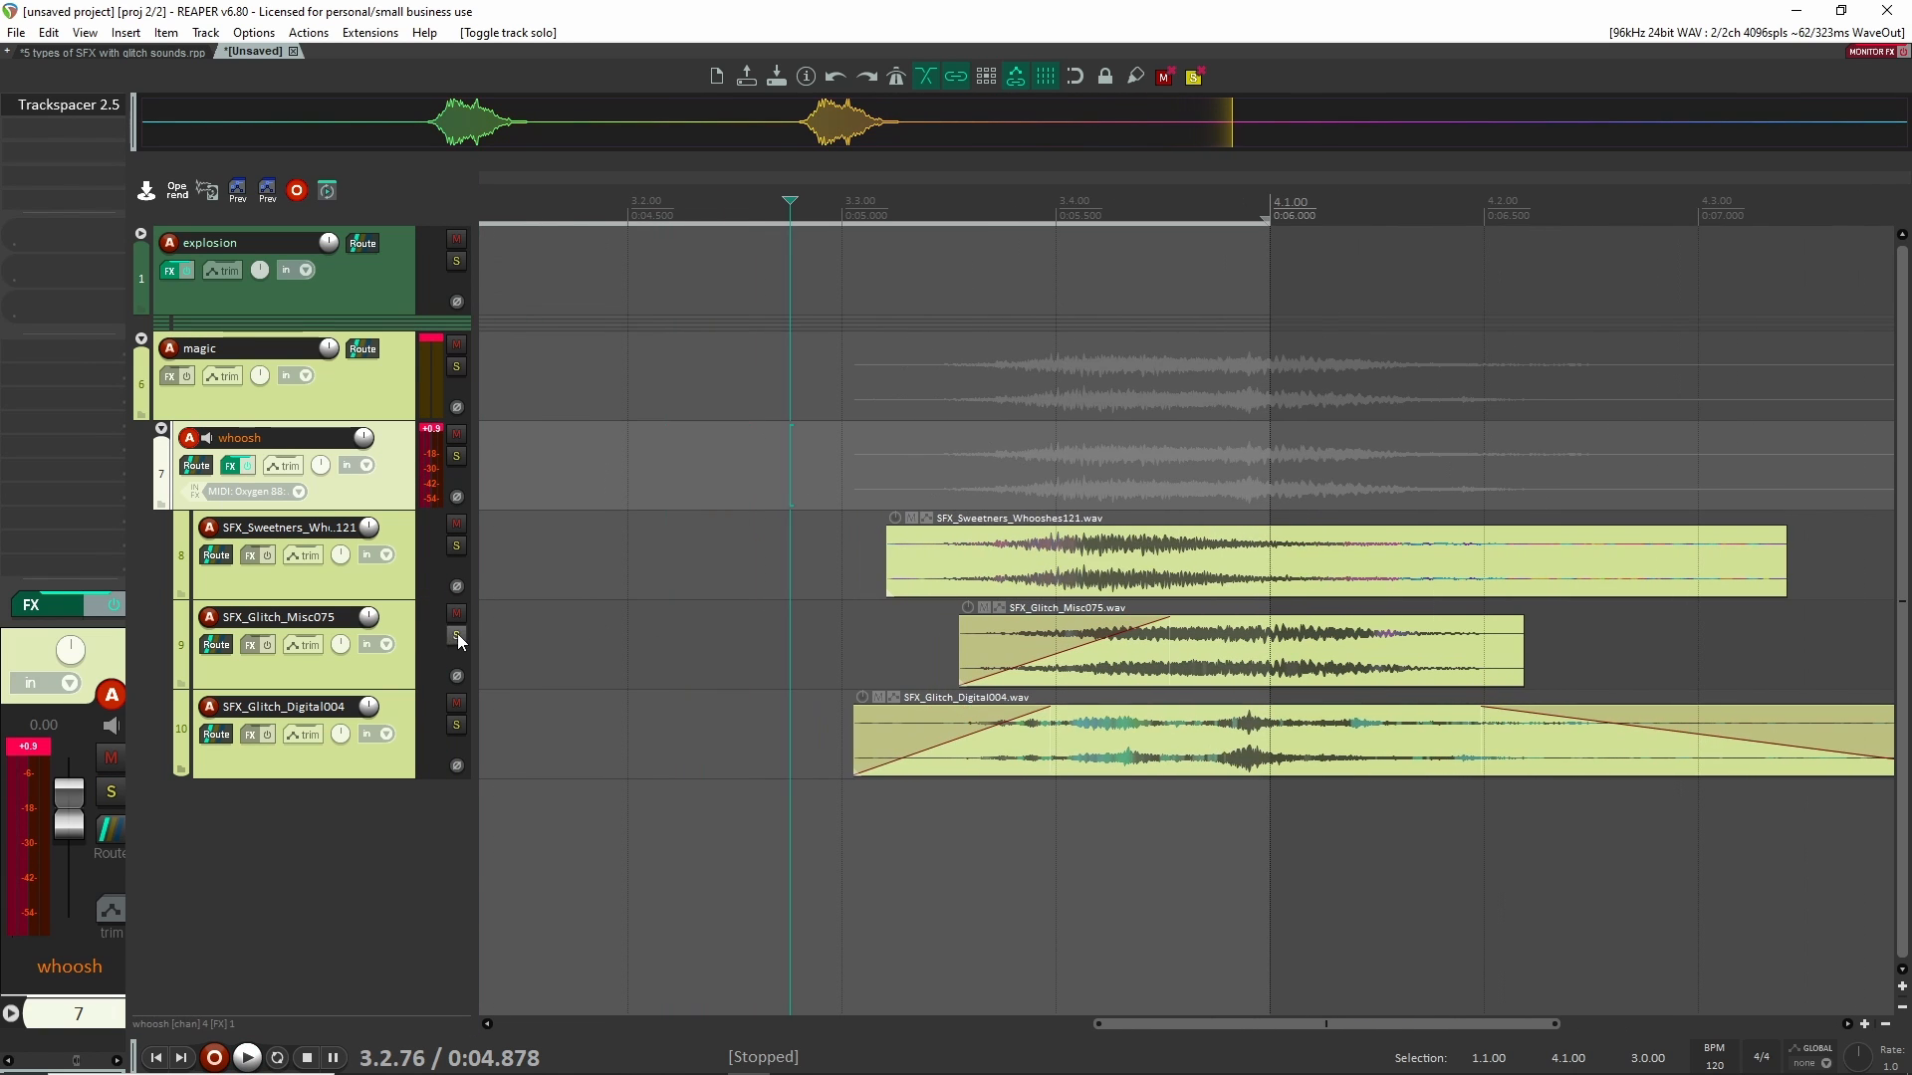
pyautogui.click(457, 637)
pyautogui.moveTo(960, 647); pyautogui.dragTo(551, 647)
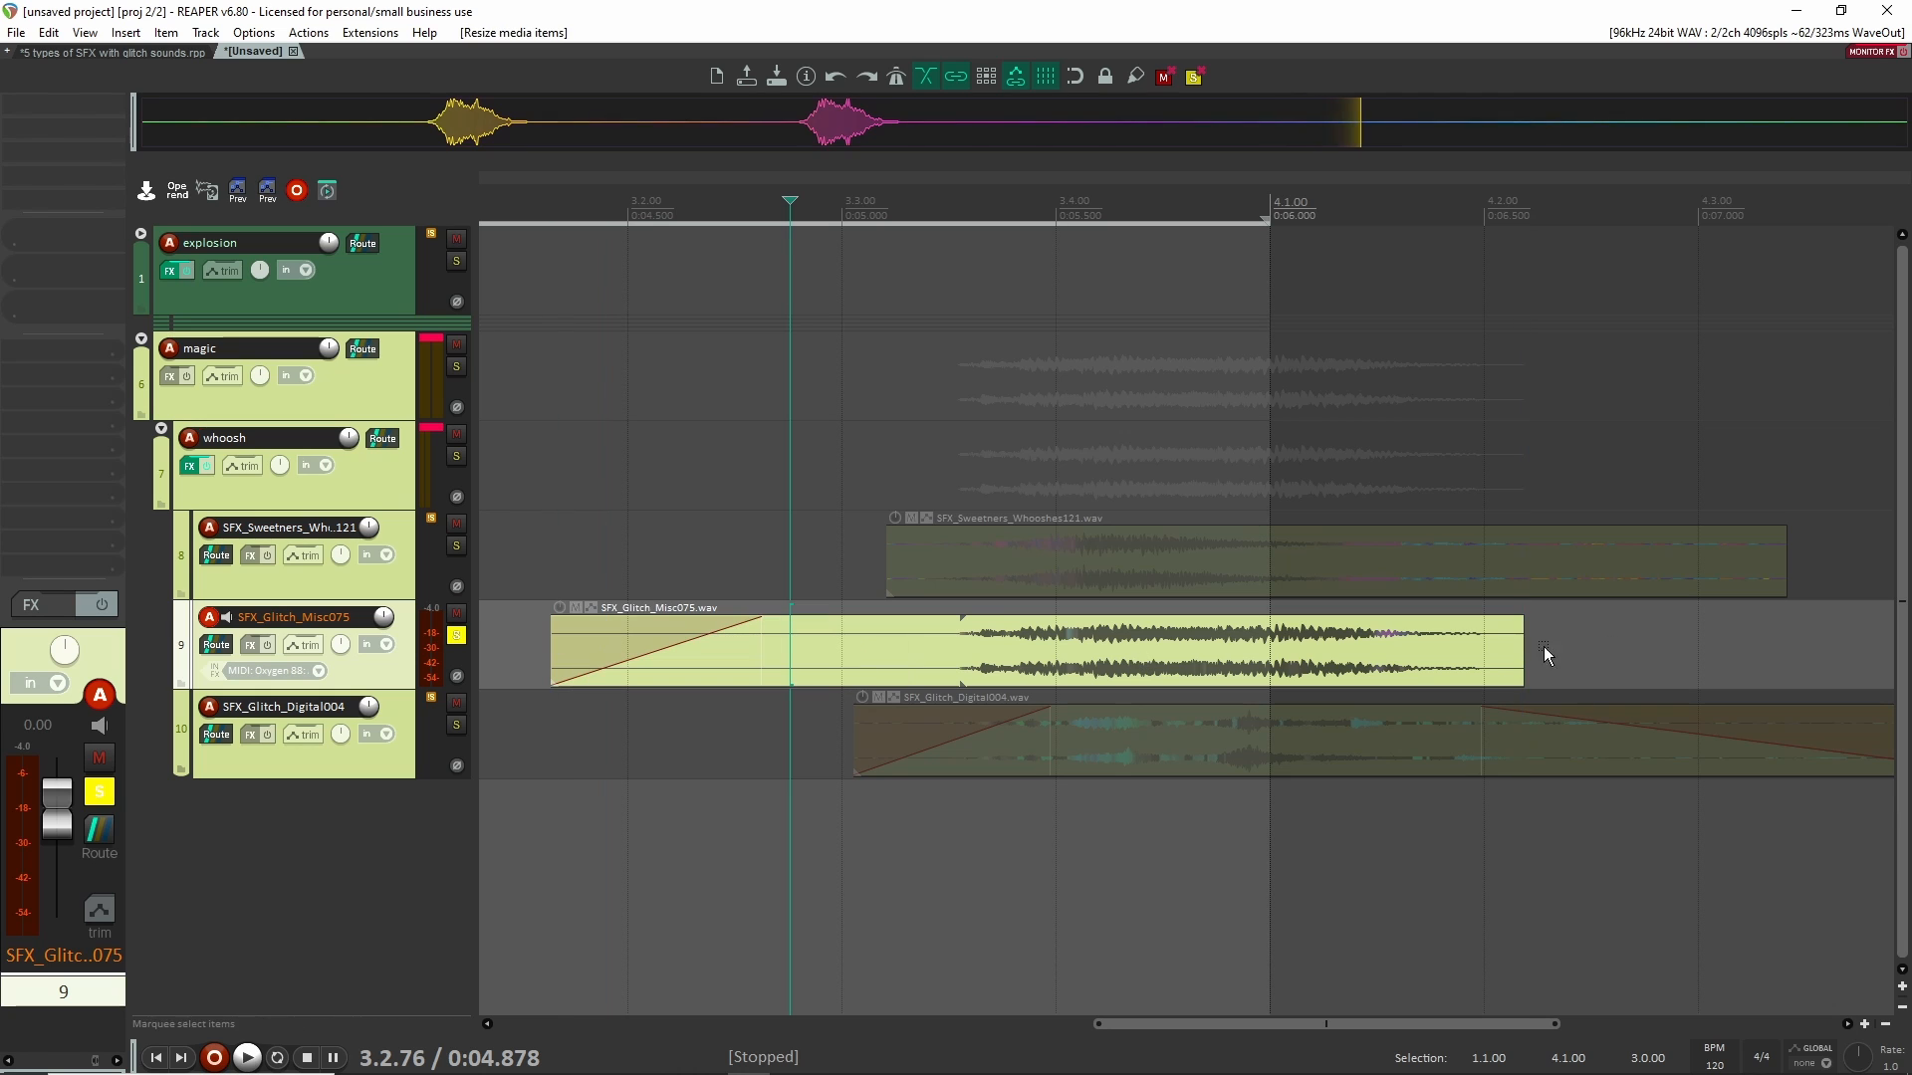
pyautogui.moveTo(1547, 655); pyautogui.dragTo(1861, 647)
# Play the extended SFX_Glitch_Misc075 item twice from near the start of its audible sound
pyautogui.click(962, 458)
pyautogui.press('space')
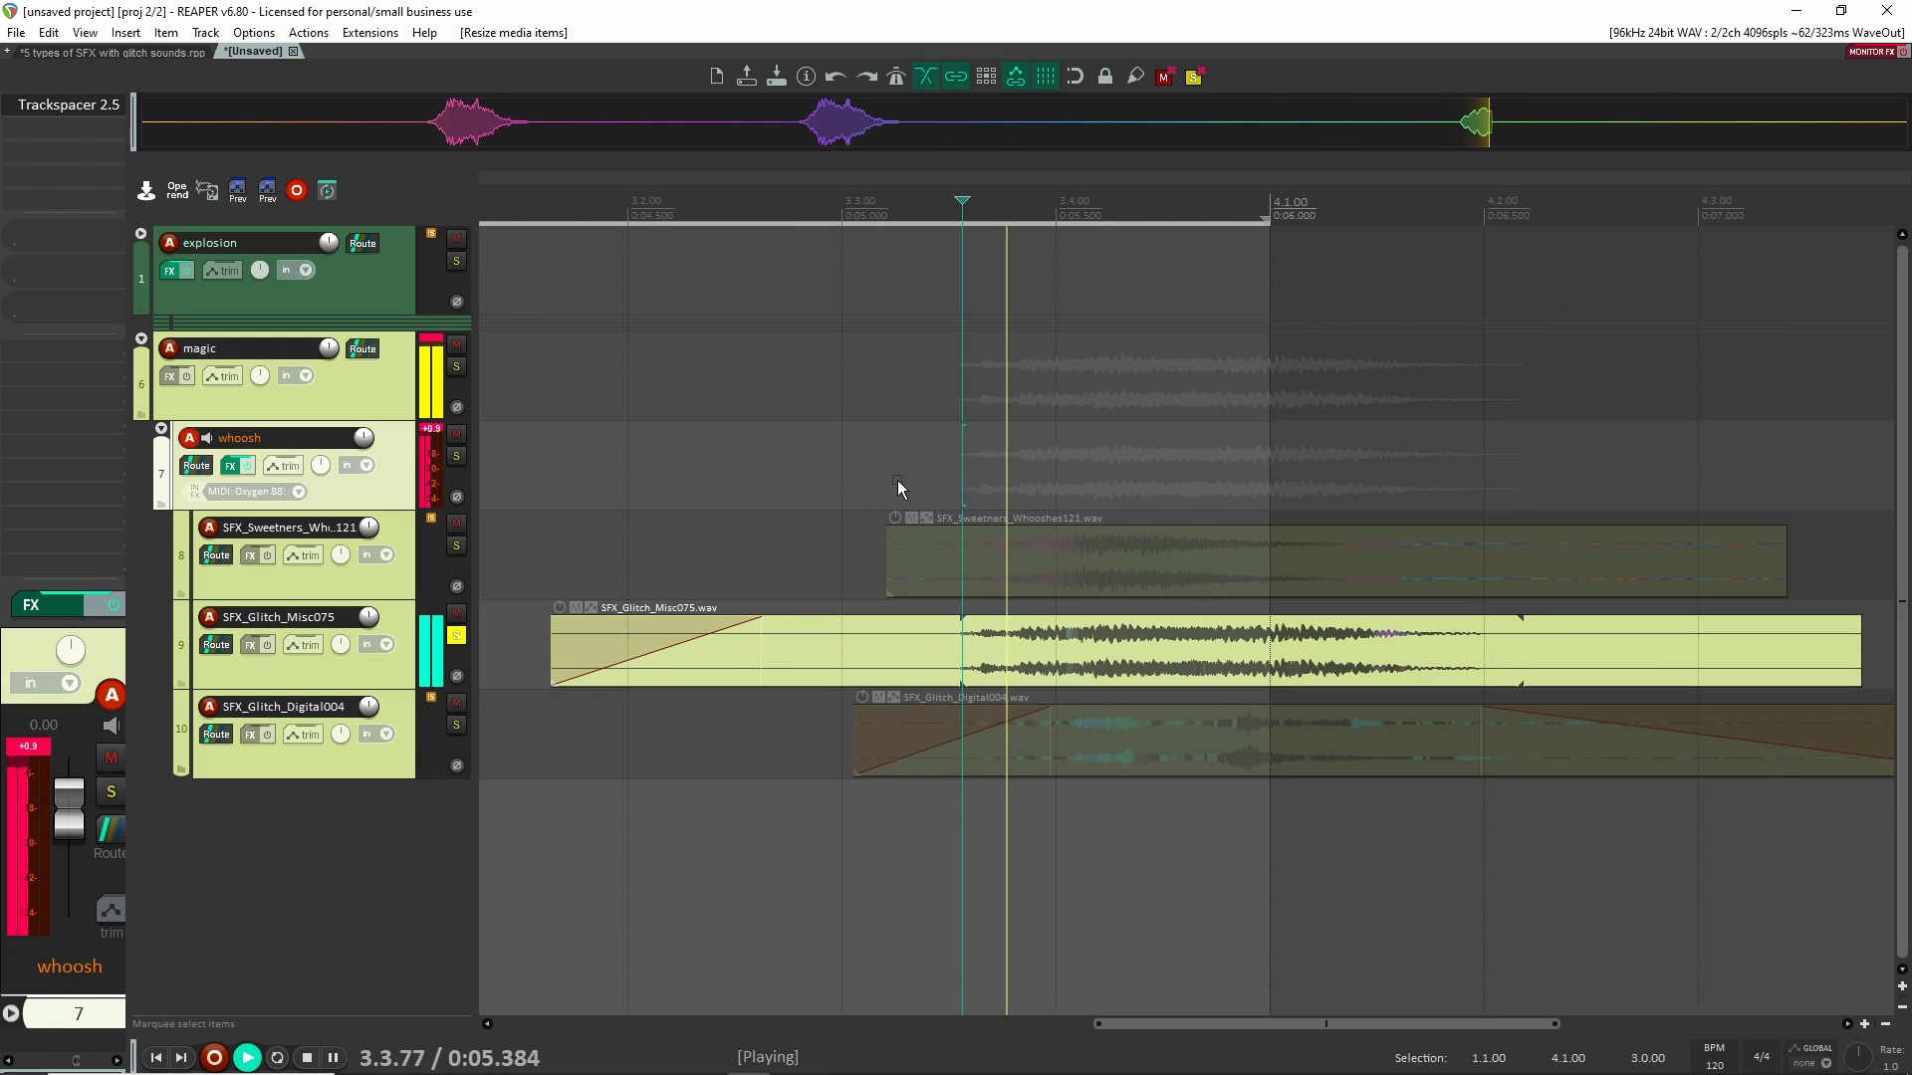
pyautogui.click(385, 659)
pyautogui.press('space')
pyautogui.press('space')
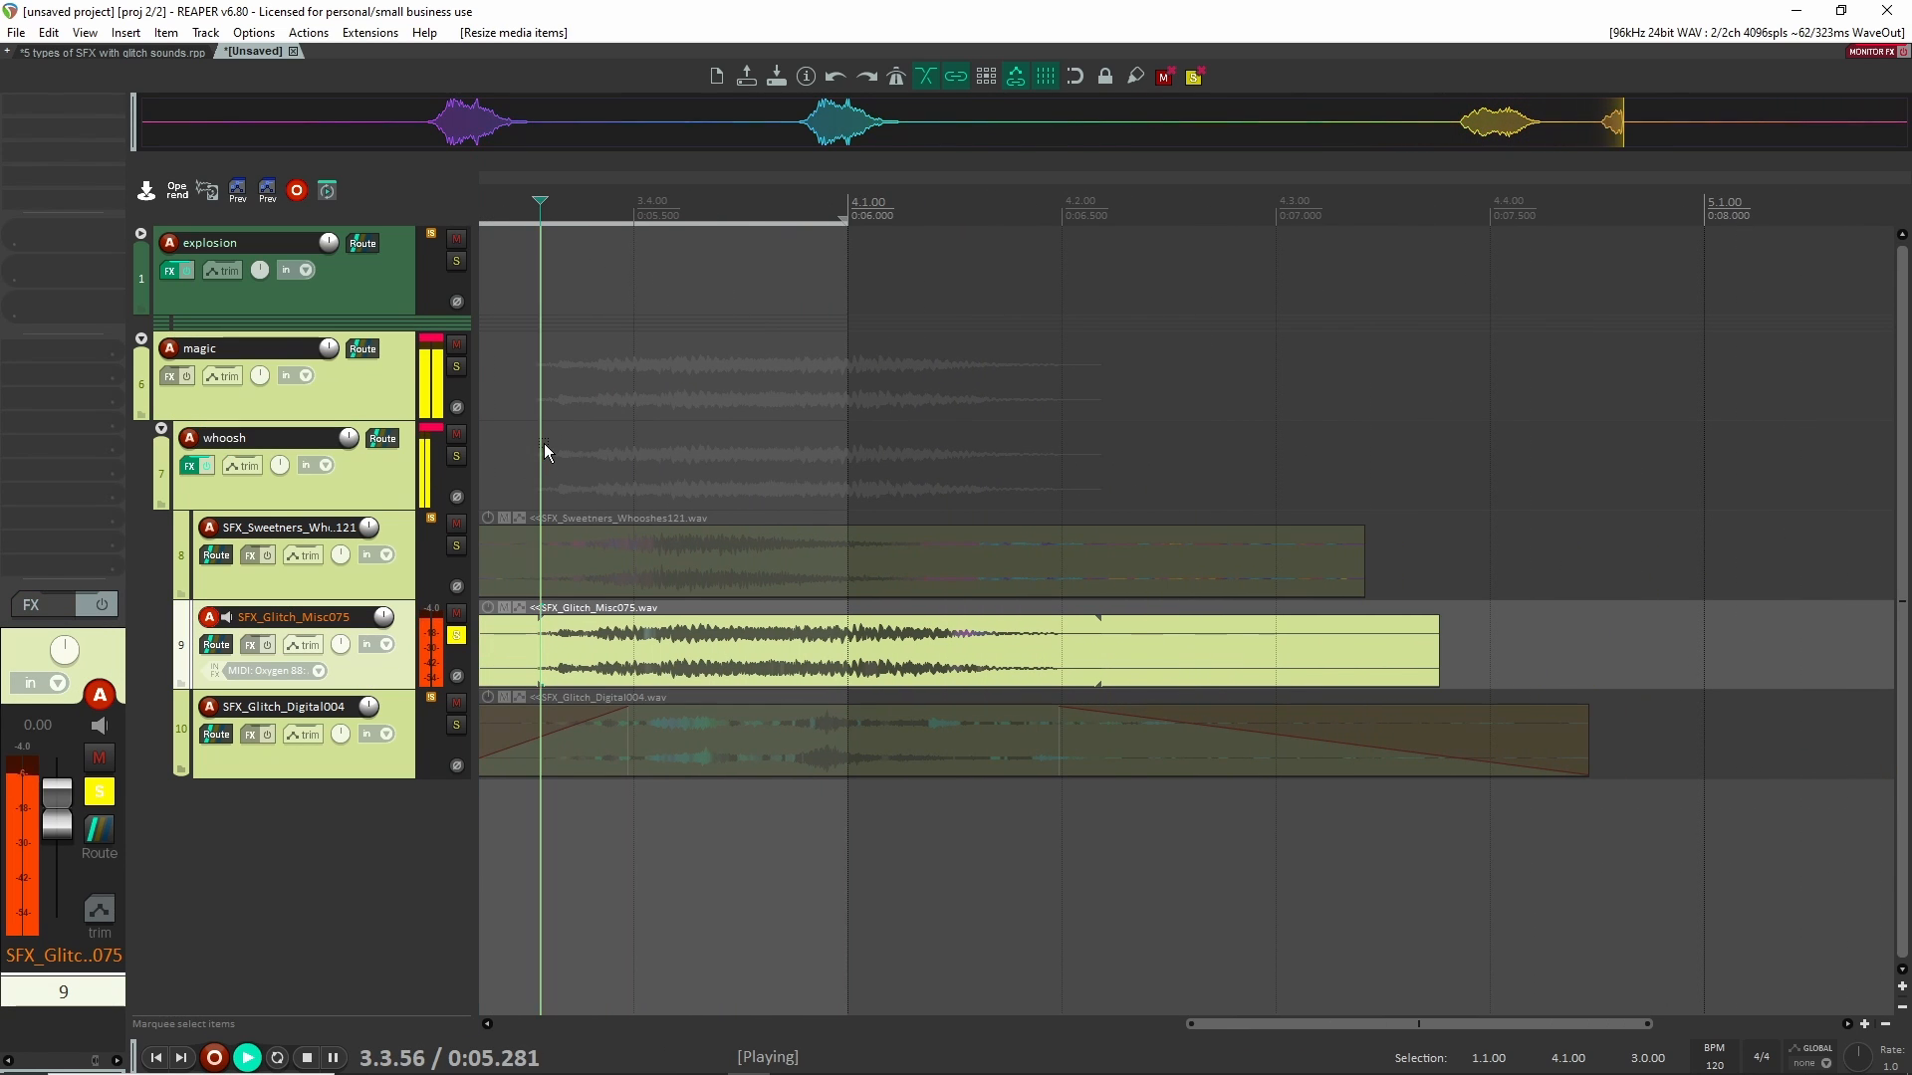
pyautogui.press('space')
pyautogui.scroll(-5, 774, 449)
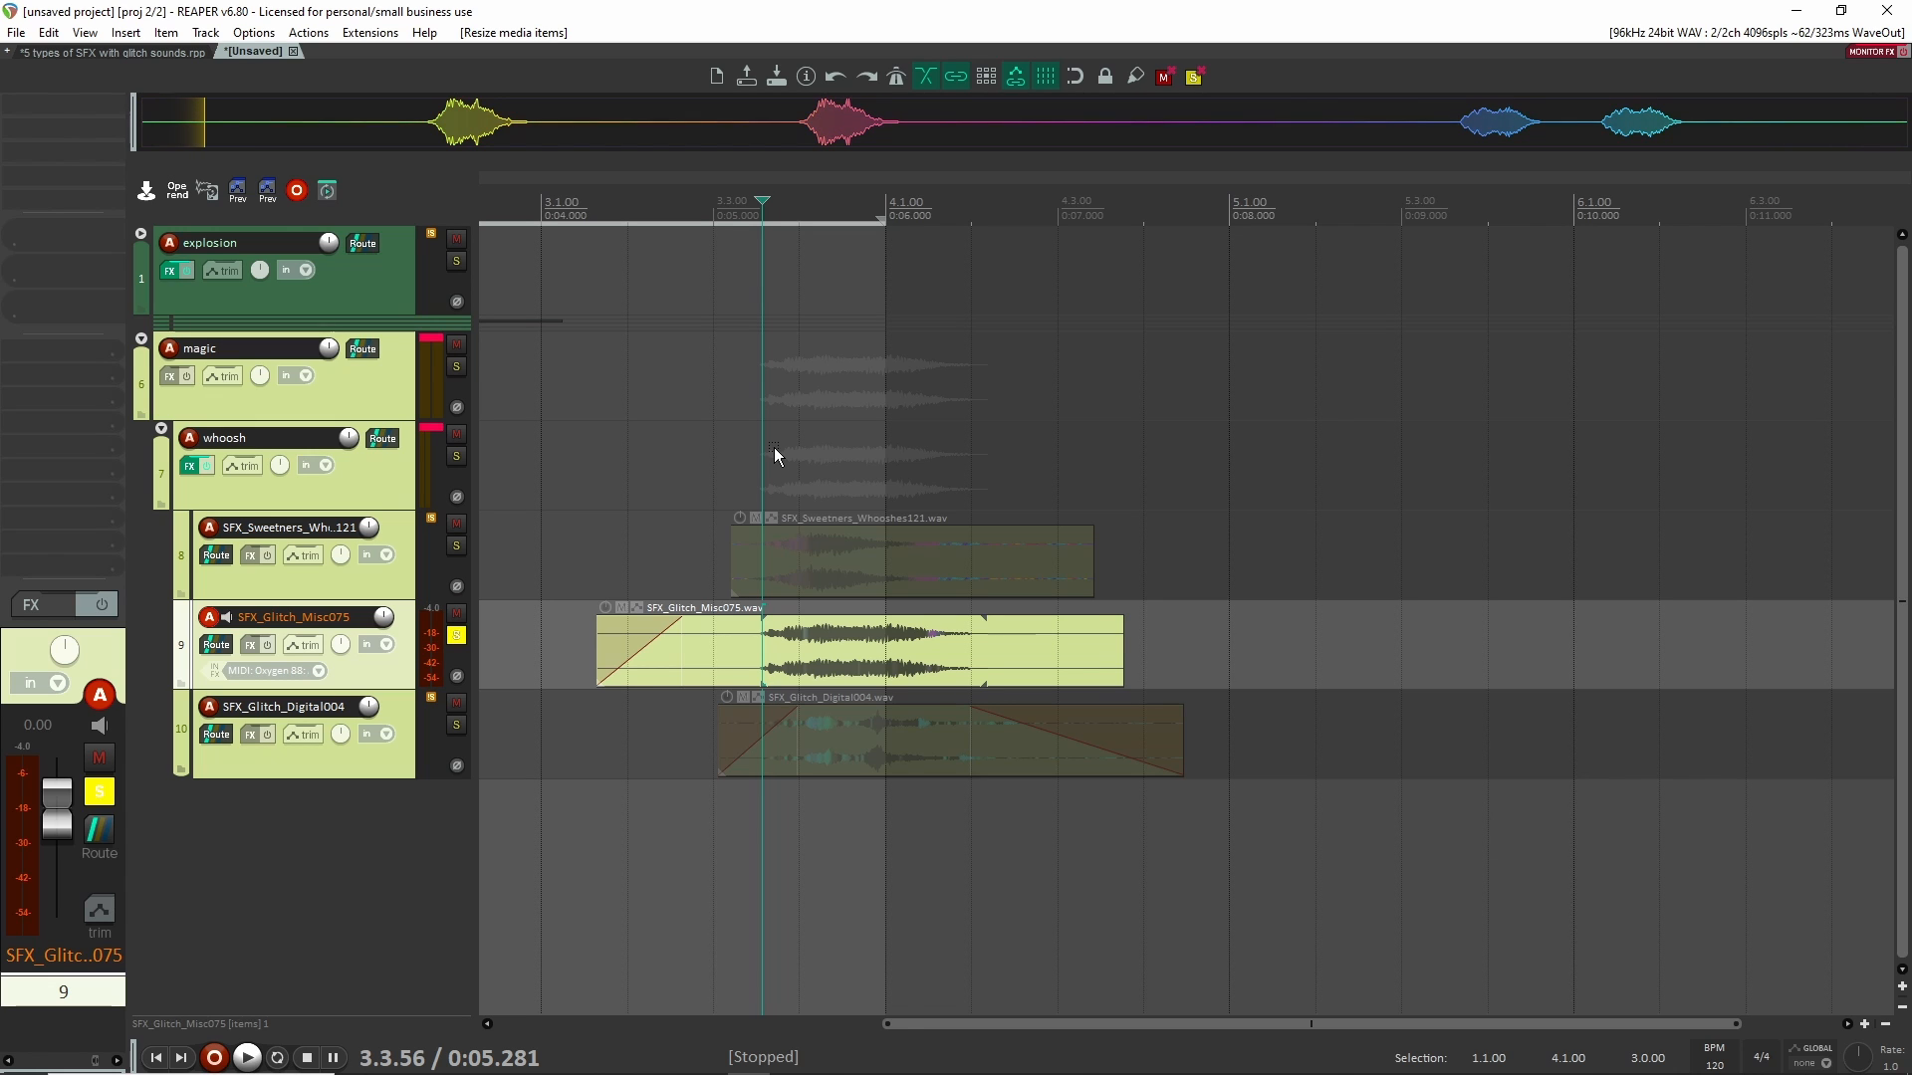
# Undo both length changes of the SFX_Glitch_Misc075 item and unsolo its track
pyautogui.hotkey('ctrl', 'z')
pyautogui.hotkey('ctrl', 'z')
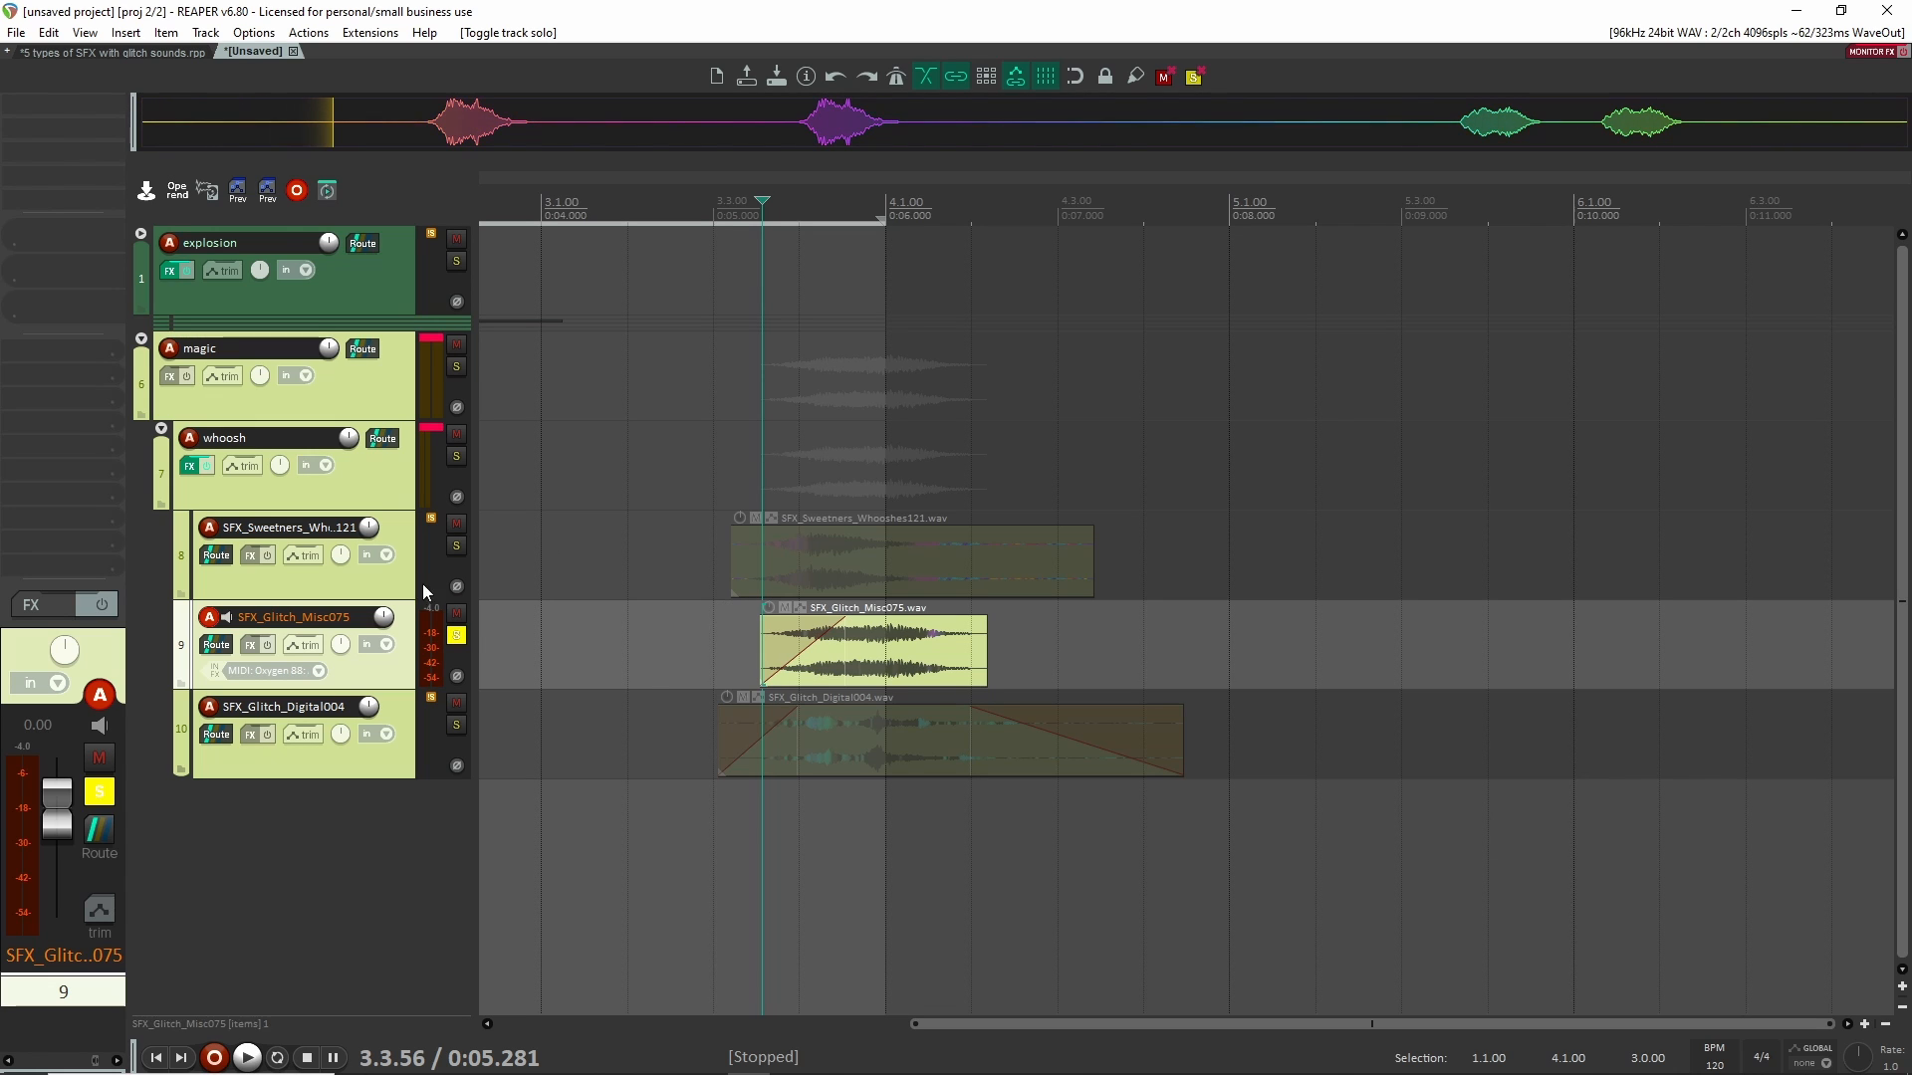
pyautogui.click(456, 635)
# Solo the SFX_Glitch_Digital004 track, extend its item from about 4.0 to about 8.9 seconds, and play it
pyautogui.click(456, 725)
pyautogui.moveTo(714, 742); pyautogui.dragTo(535, 741)
pyautogui.moveTo(1191, 737); pyautogui.dragTo(1399, 736)
pyautogui.press('space')
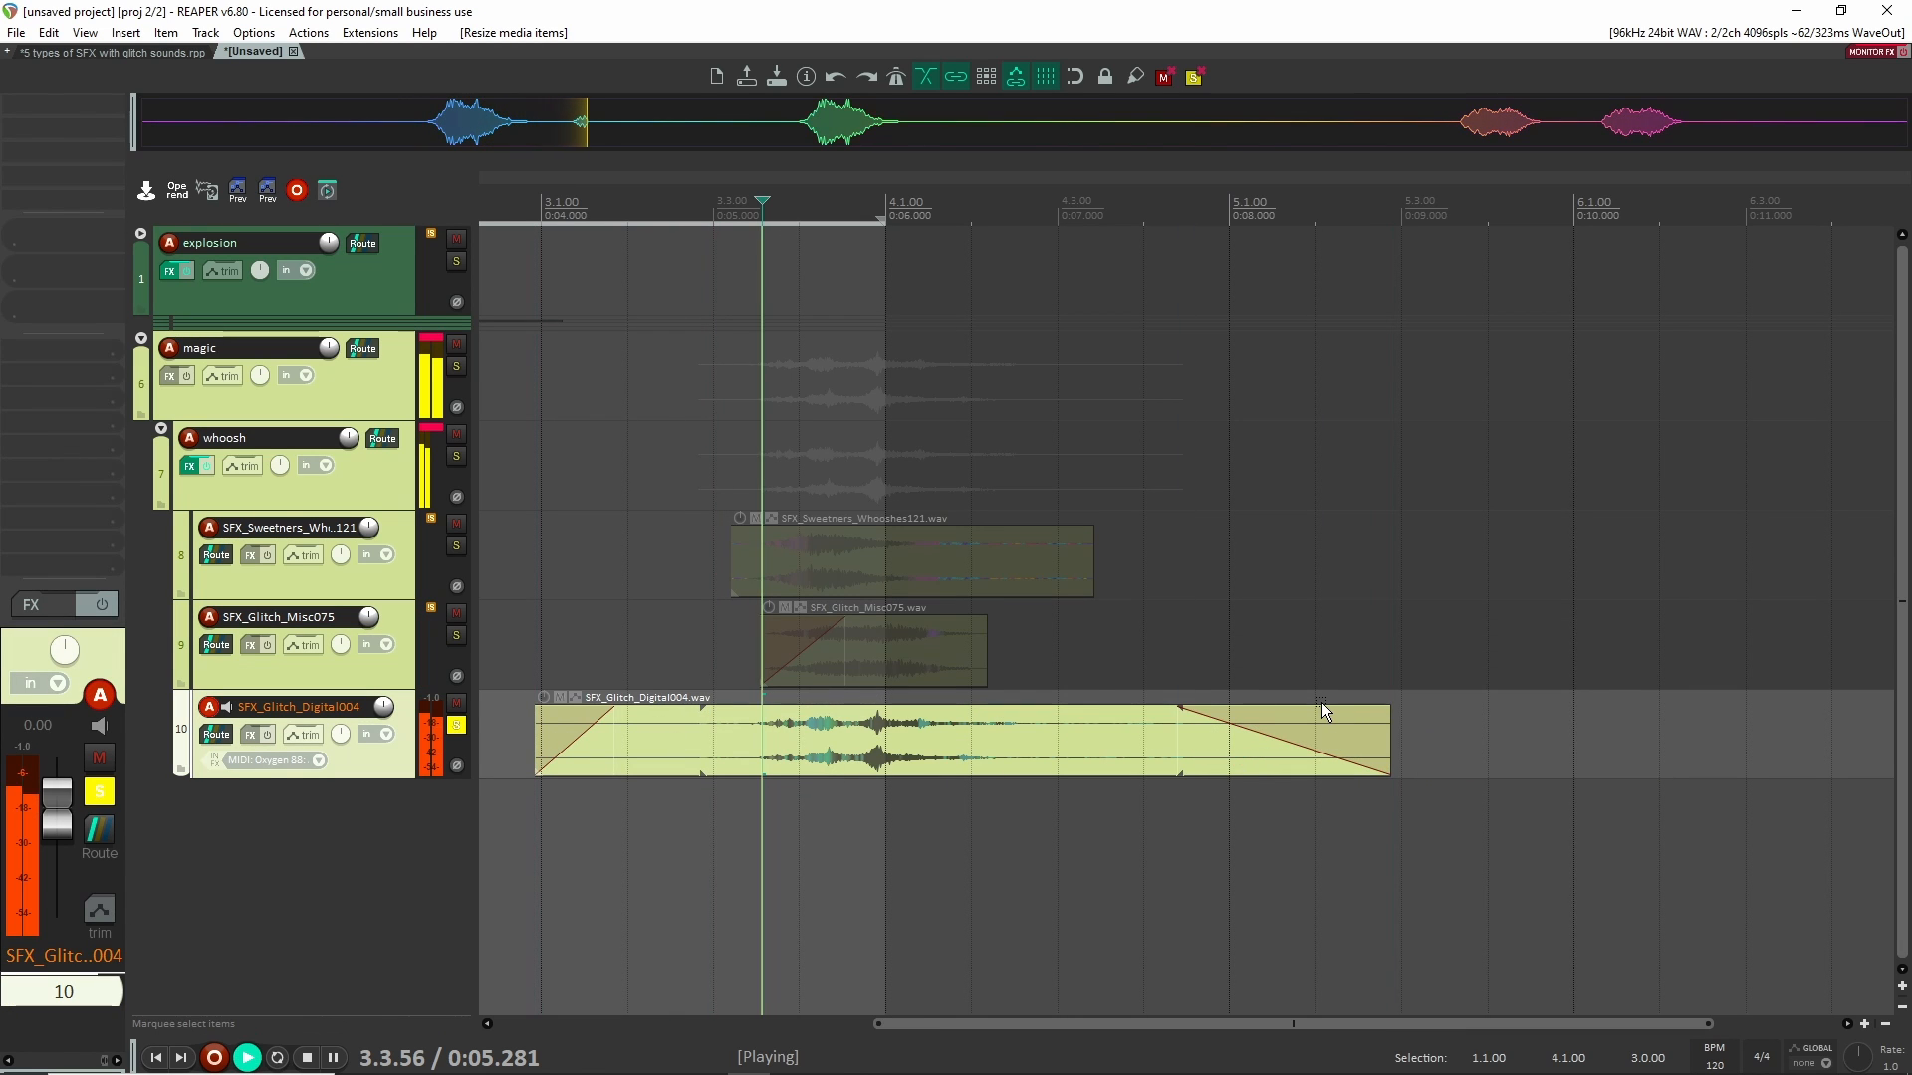
pyautogui.press('space')
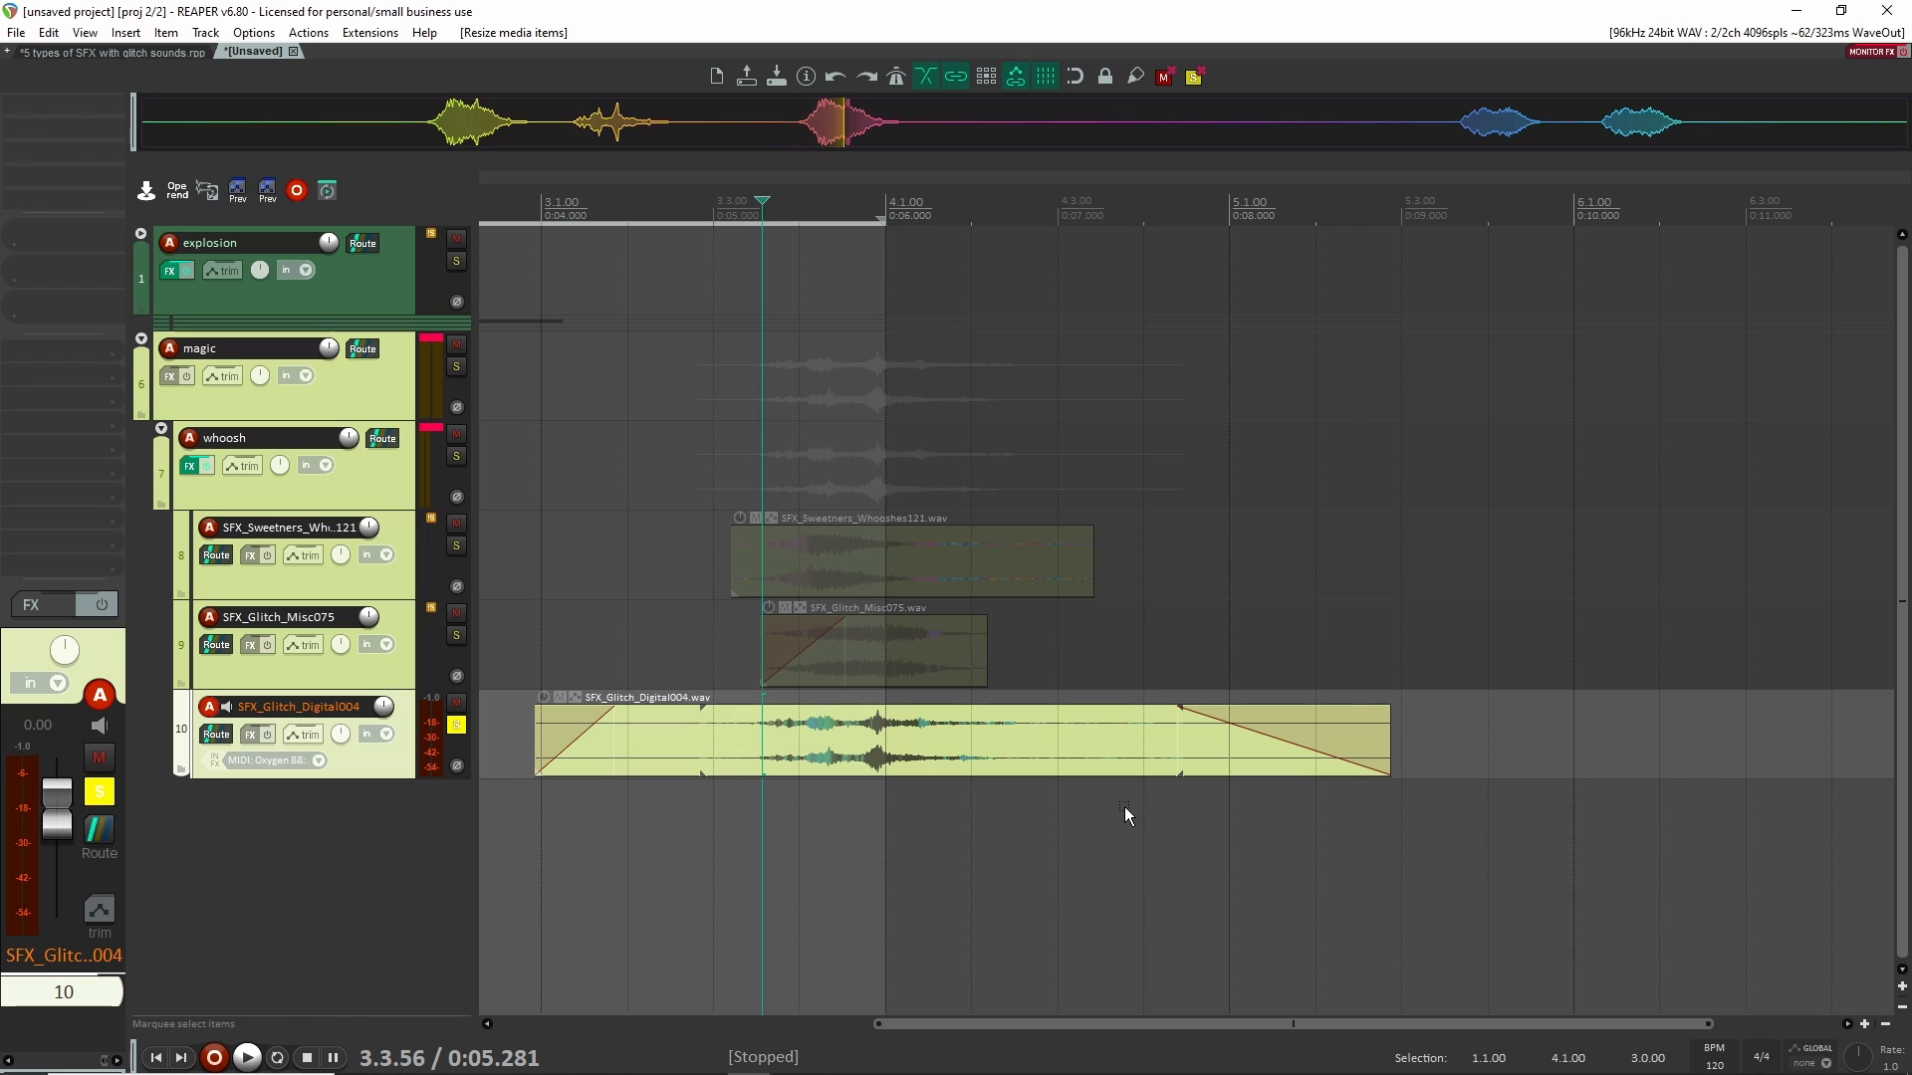
# Undo both length changes of the SFX_Glitch_Digital004 item and play the trimmed, faded version
pyautogui.hotkey('ctrl', 'z')
pyautogui.hotkey('ctrl', 'z')
pyautogui.press('space')
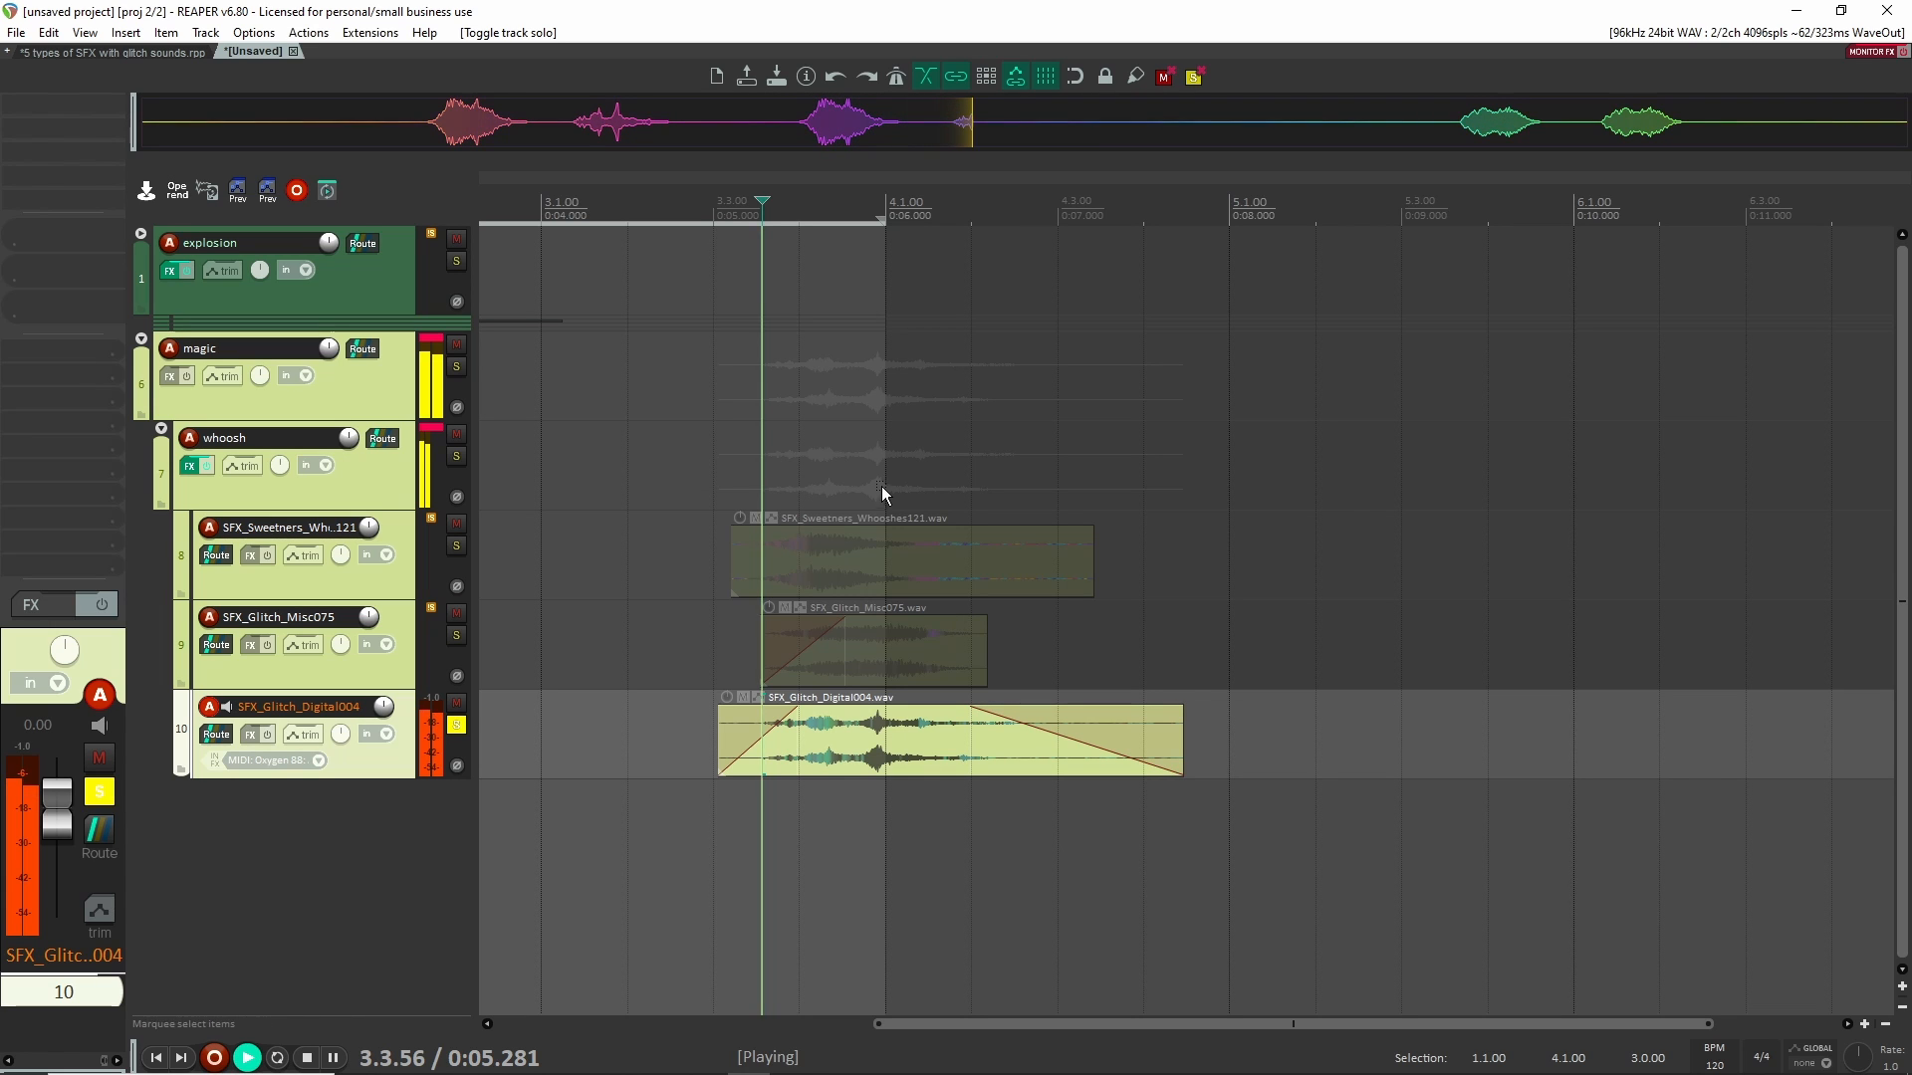
pyautogui.press('space')
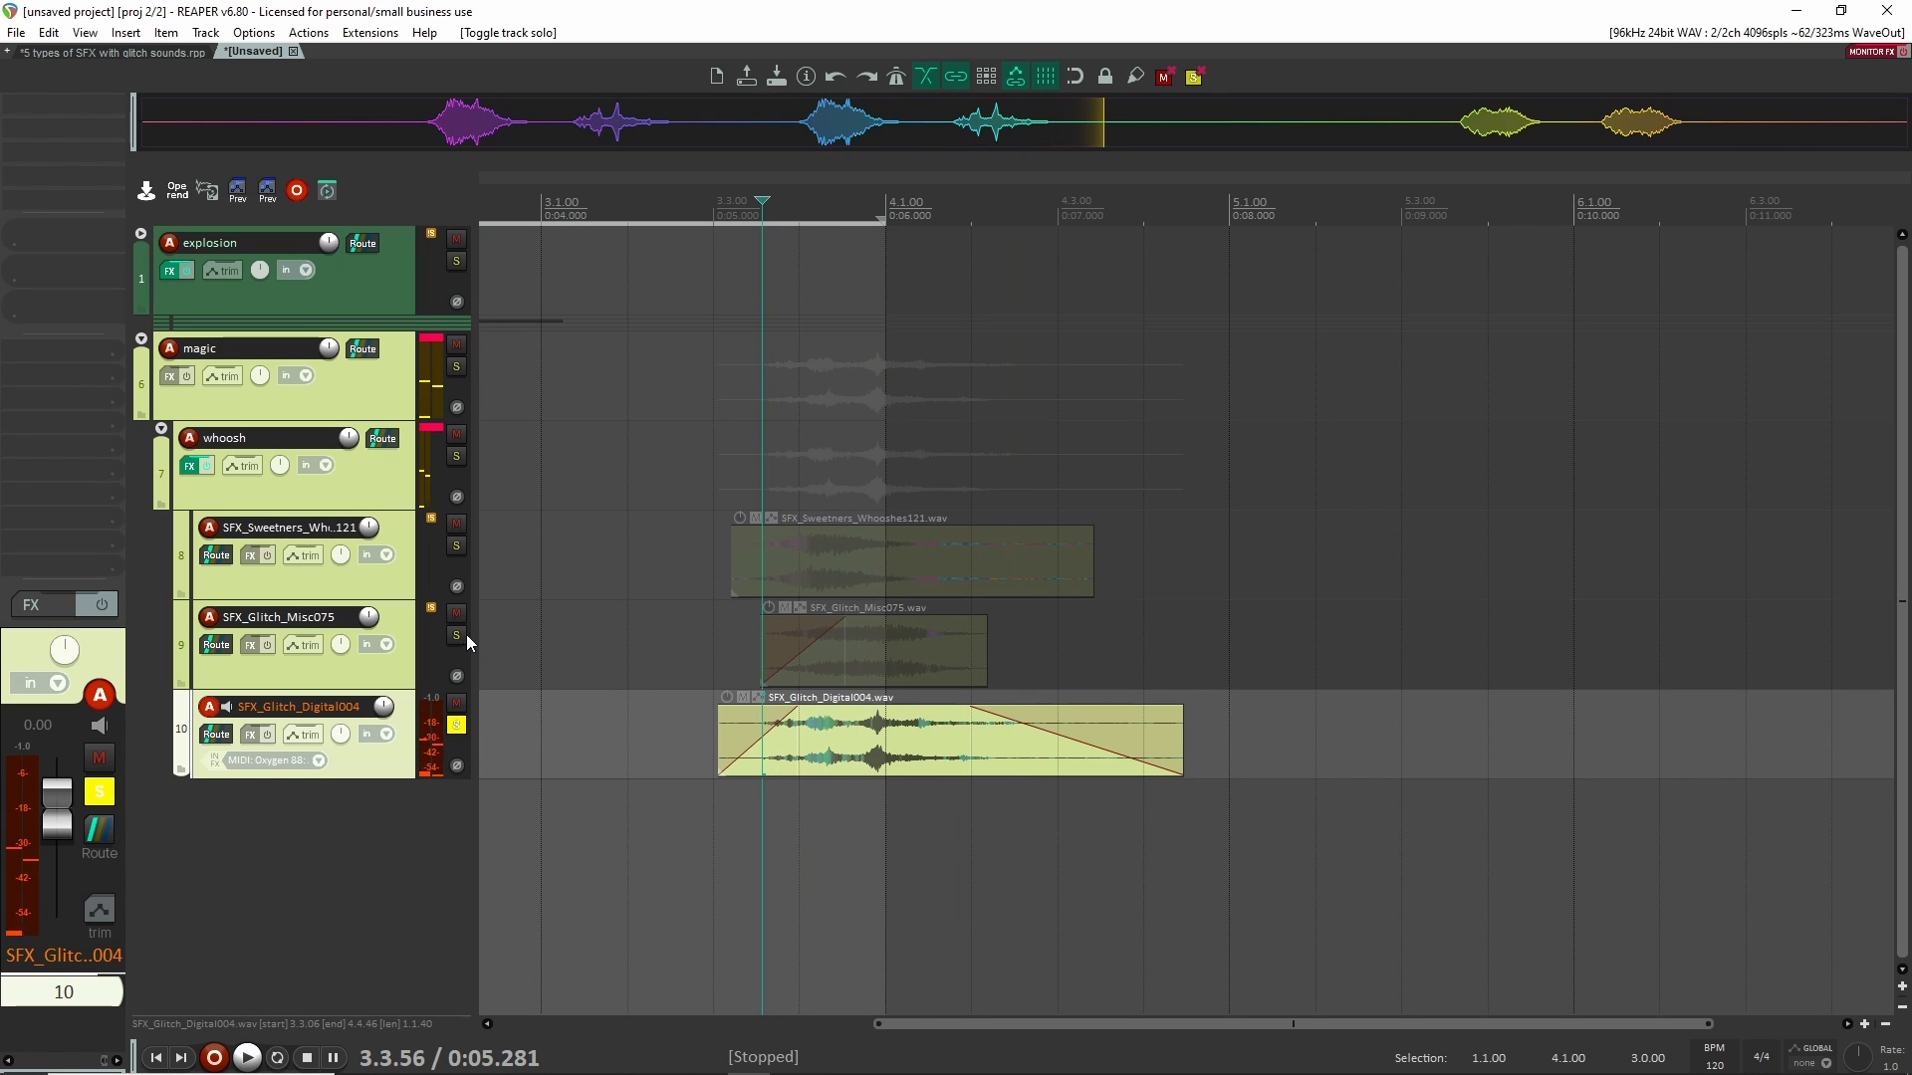
# Solo the SFX_Glitch_Misc075 track together with SFX_Glitch_Digital004 and play both glitch layers
pyautogui.click(457, 635)
pyautogui.press('space')
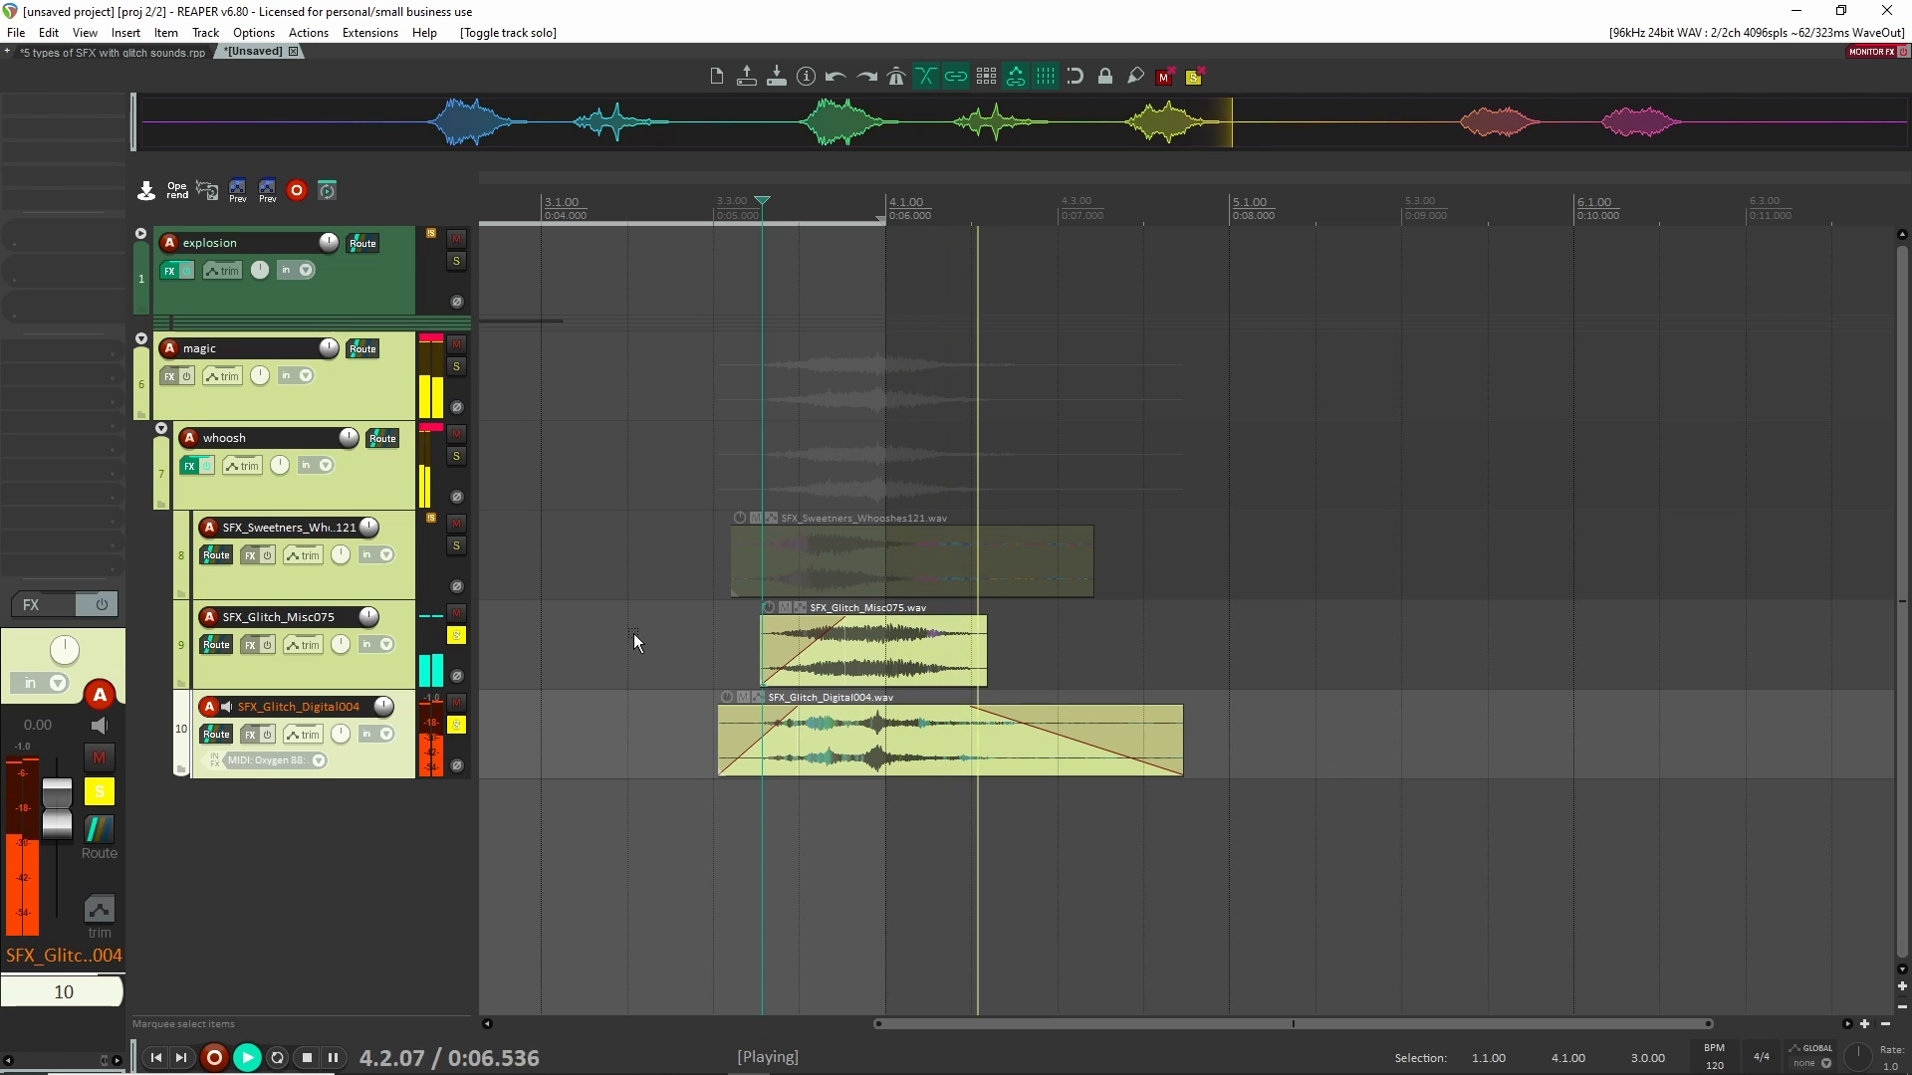
# Switch the solo from the two glitch tracks to the SFX_Sweetners_Wh..121 track and play the whoosh layer from about 0:05.07
pyautogui.press('space')
pyautogui.click(457, 635)
pyautogui.click(457, 724)
pyautogui.click(671, 523)
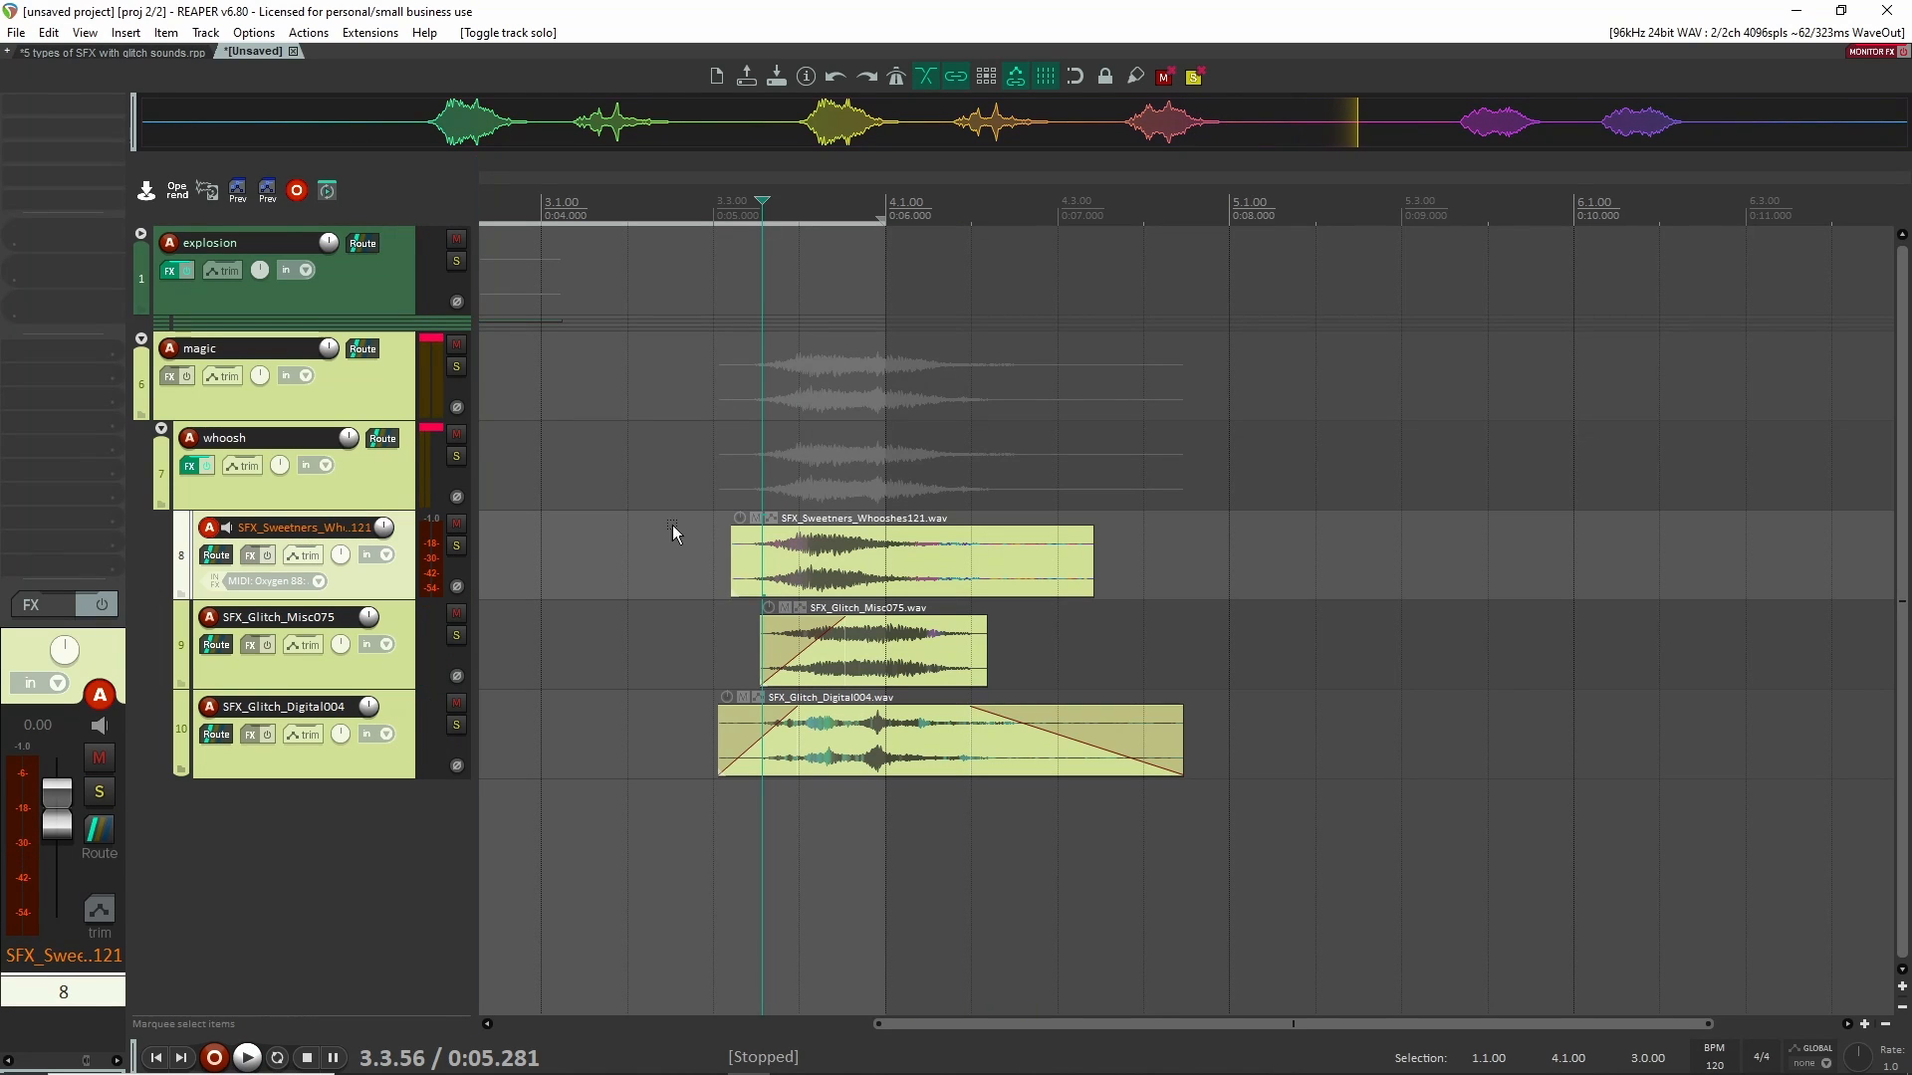
pyautogui.click(723, 466)
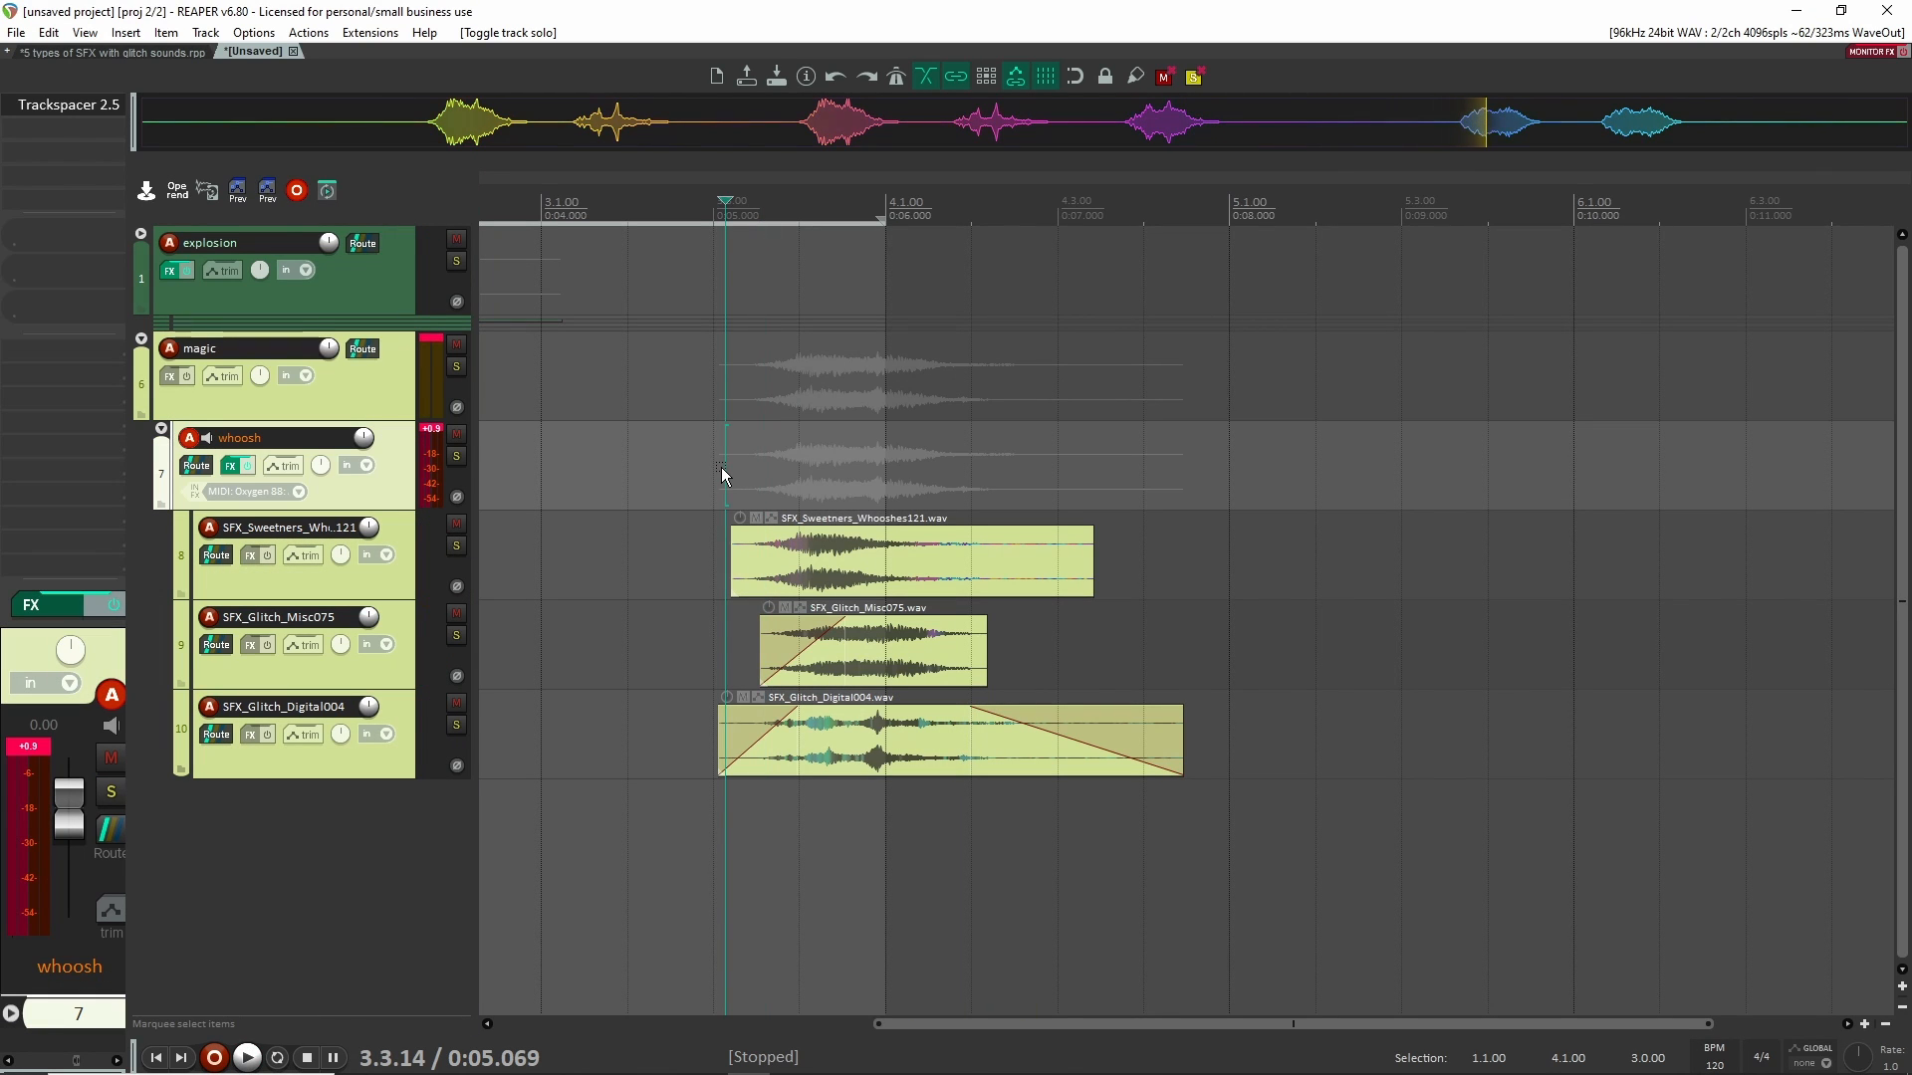
pyautogui.click(457, 546)
pyautogui.press('space')
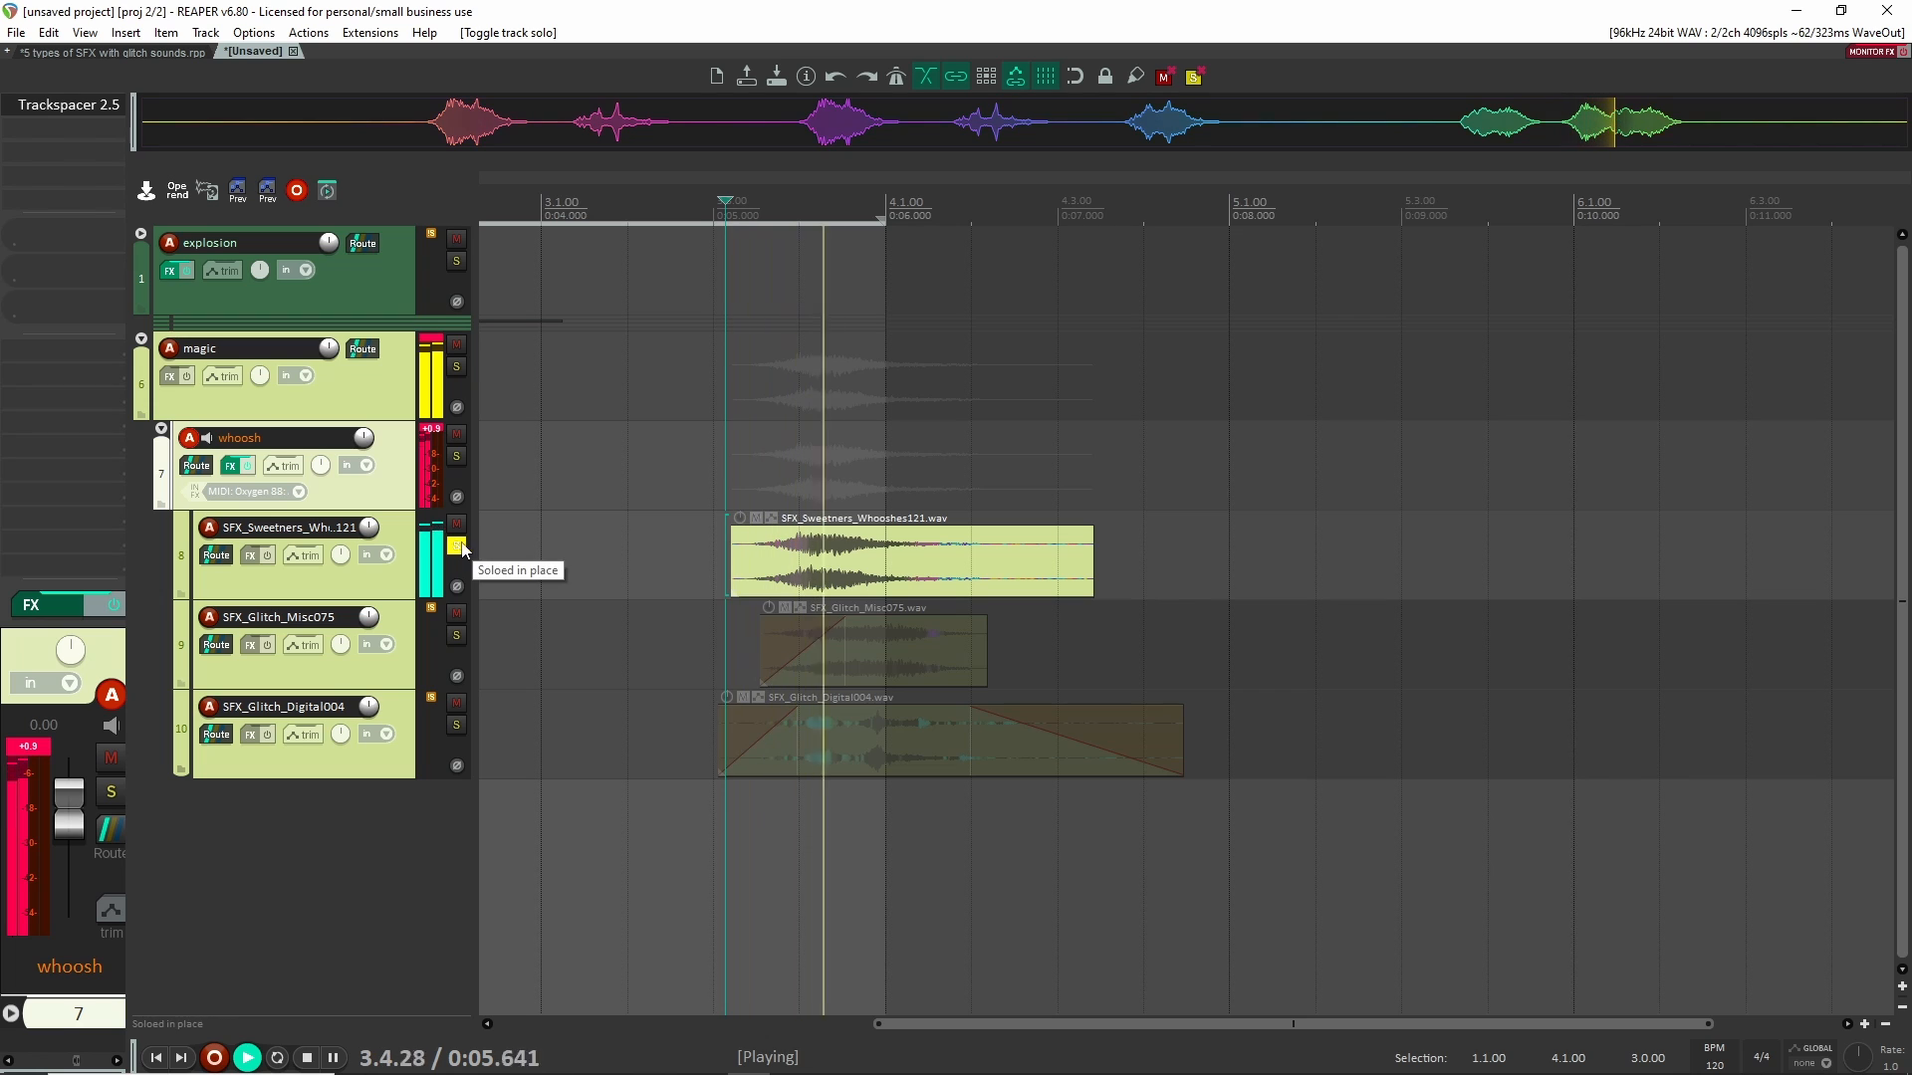
pyautogui.press('space')
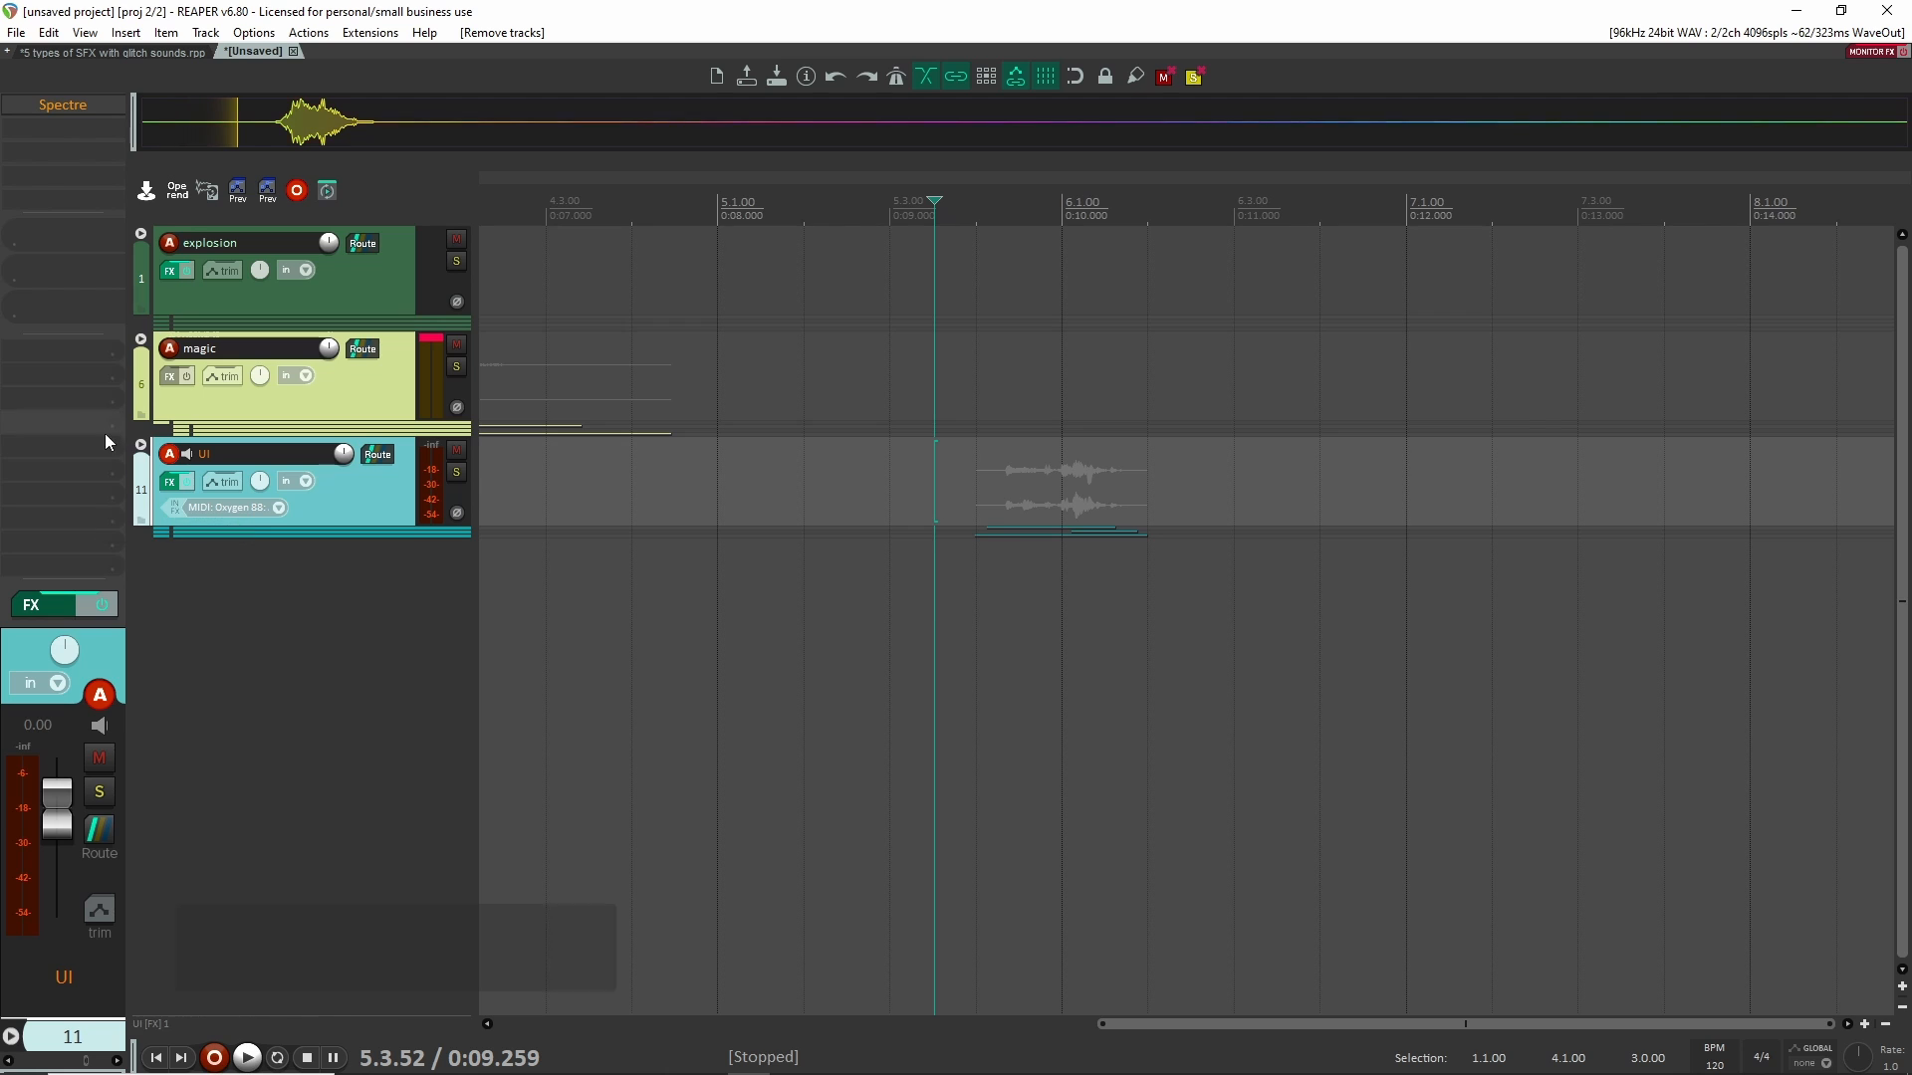
# Expand the UI track folder and place the edit cursor just before its items, at about 0:09.38
pyautogui.click(141, 444)
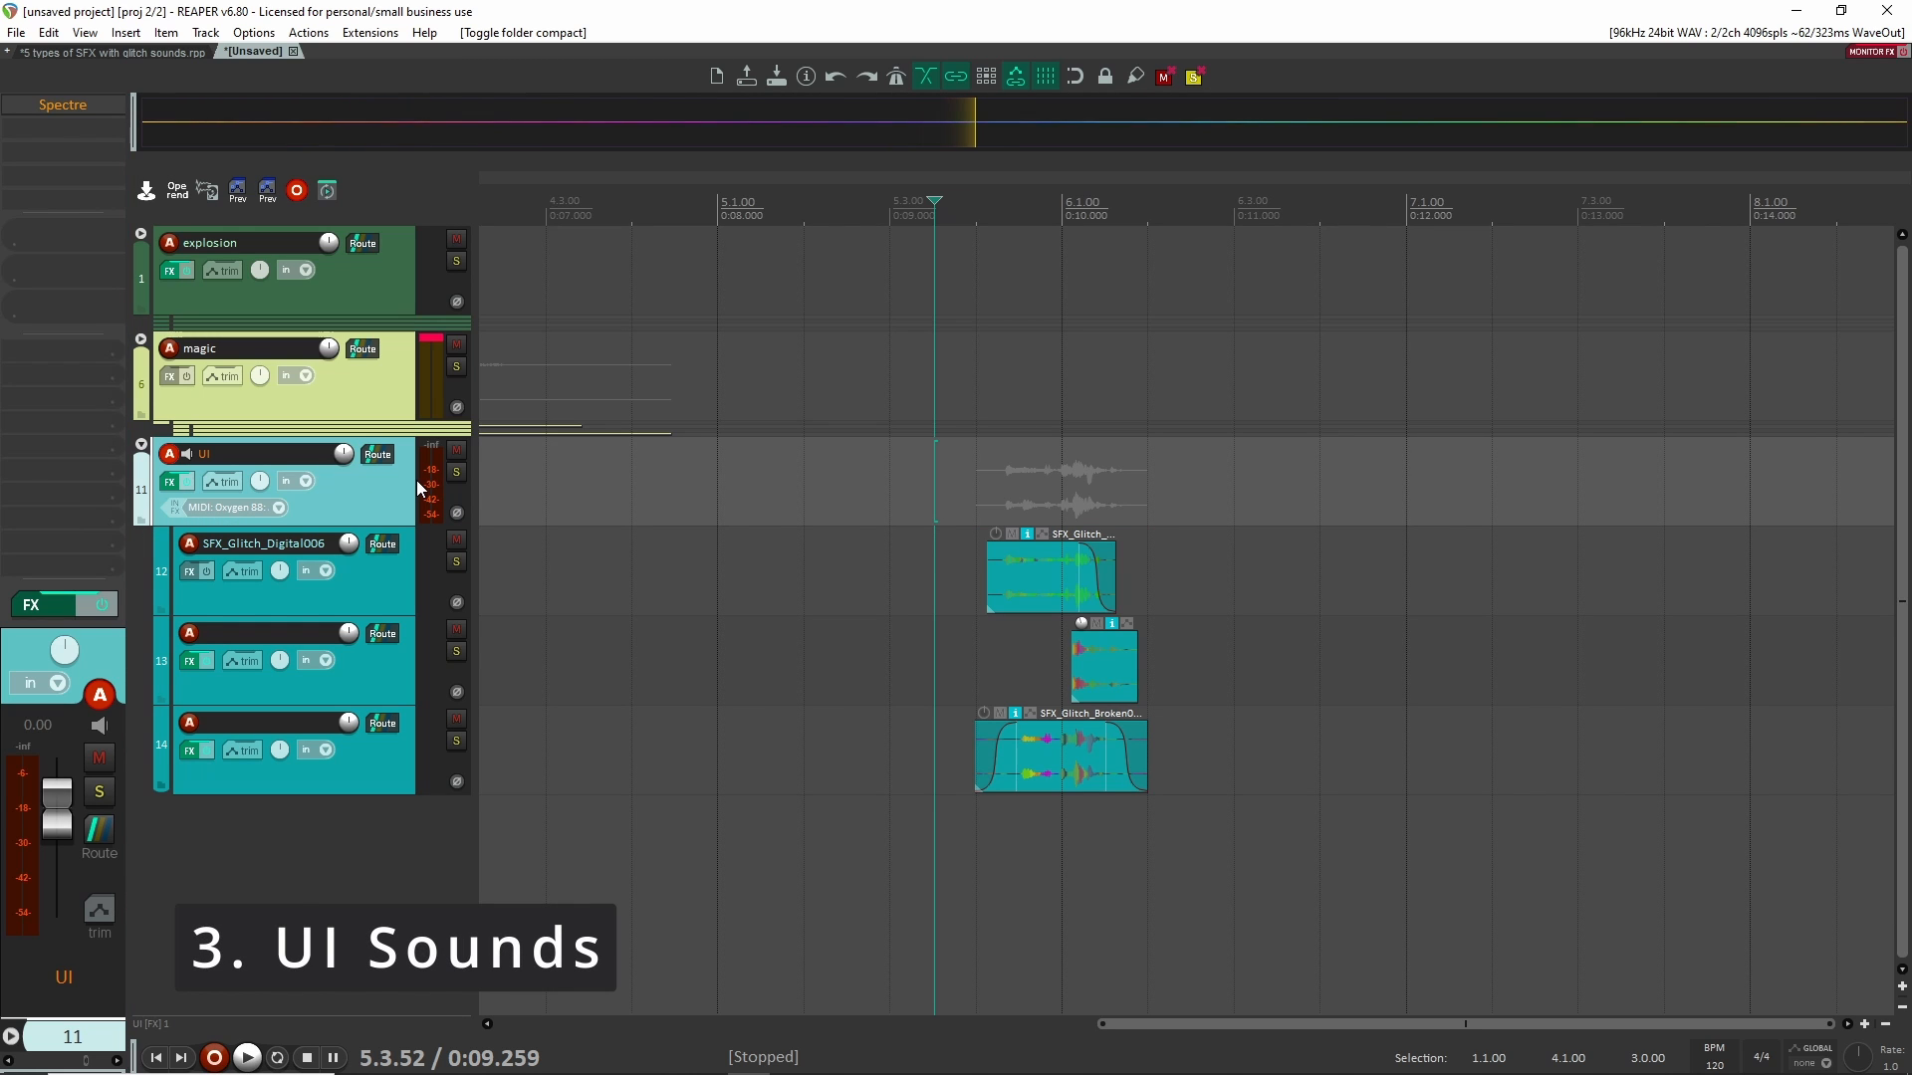
pyautogui.click(957, 492)
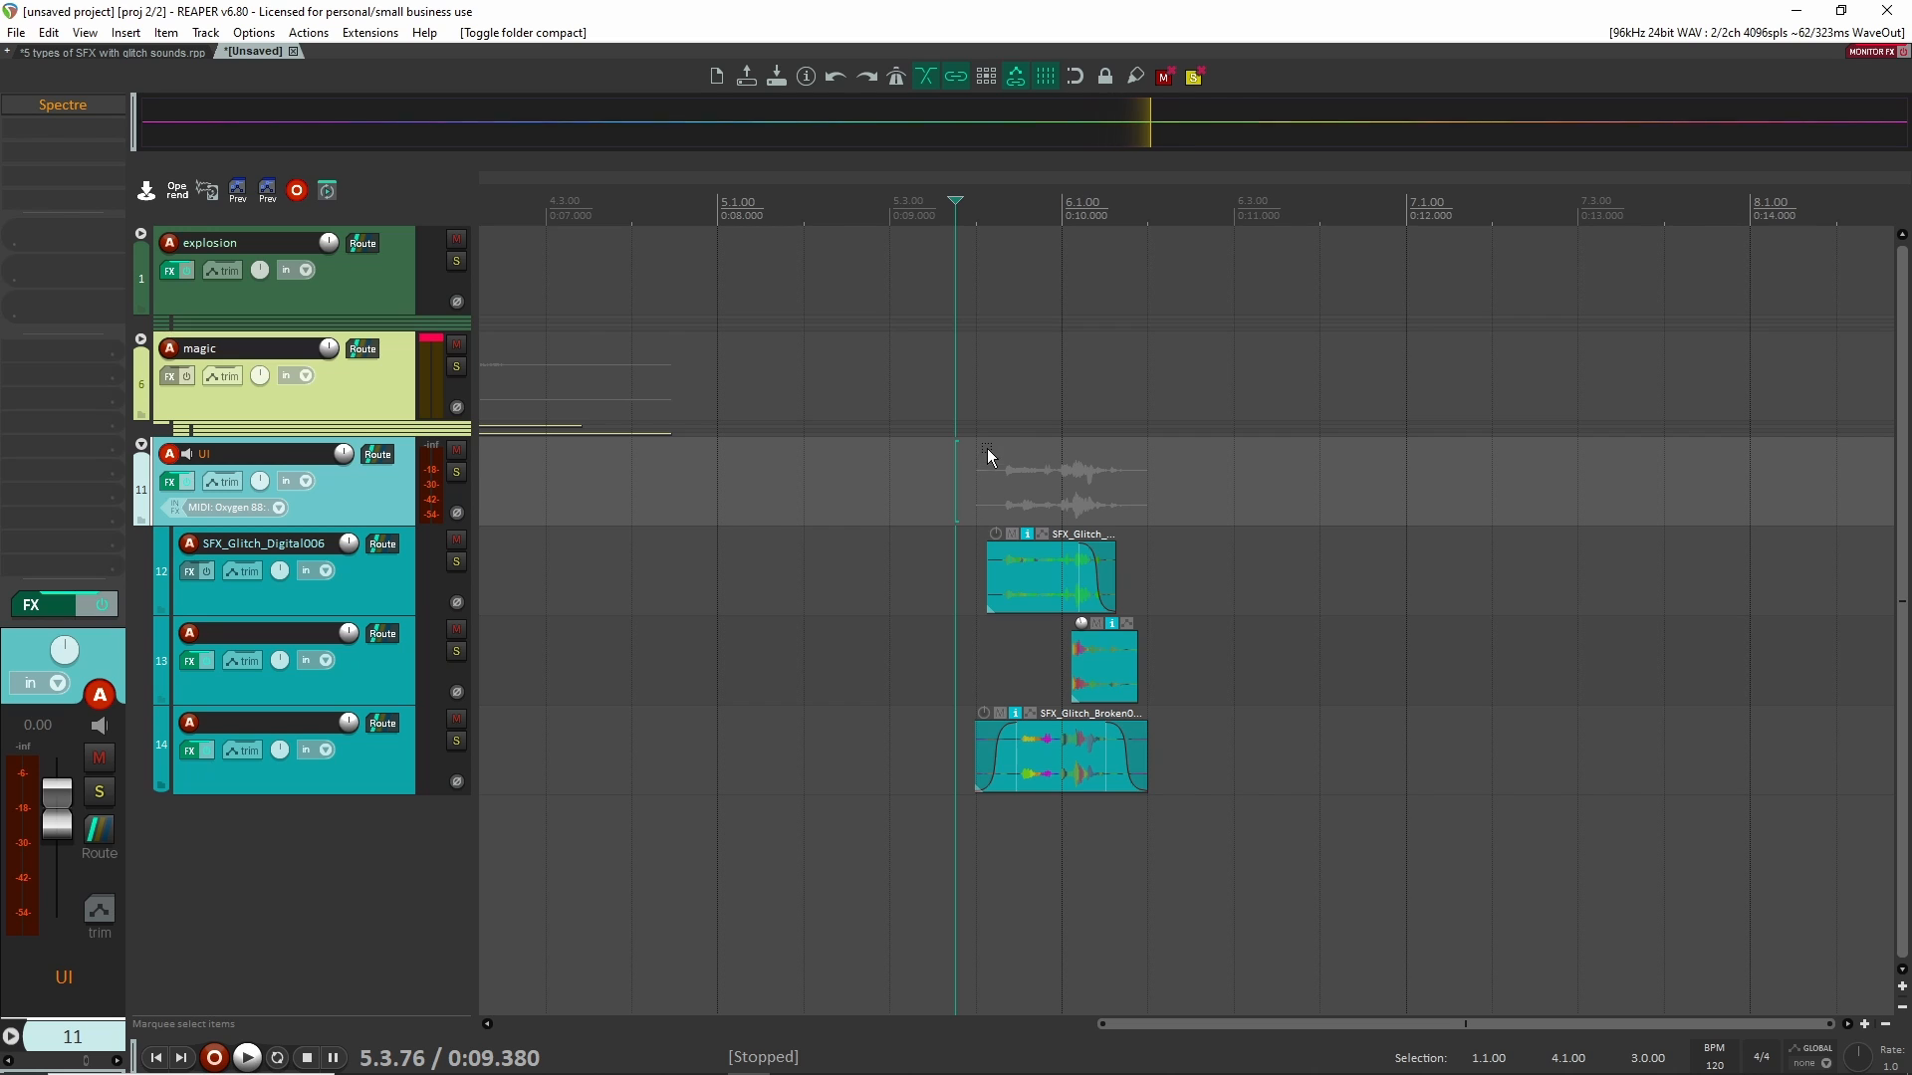
pyautogui.scroll(2, 987, 448)
pyautogui.moveTo(1102, 444); pyautogui.dragTo(857, 456)
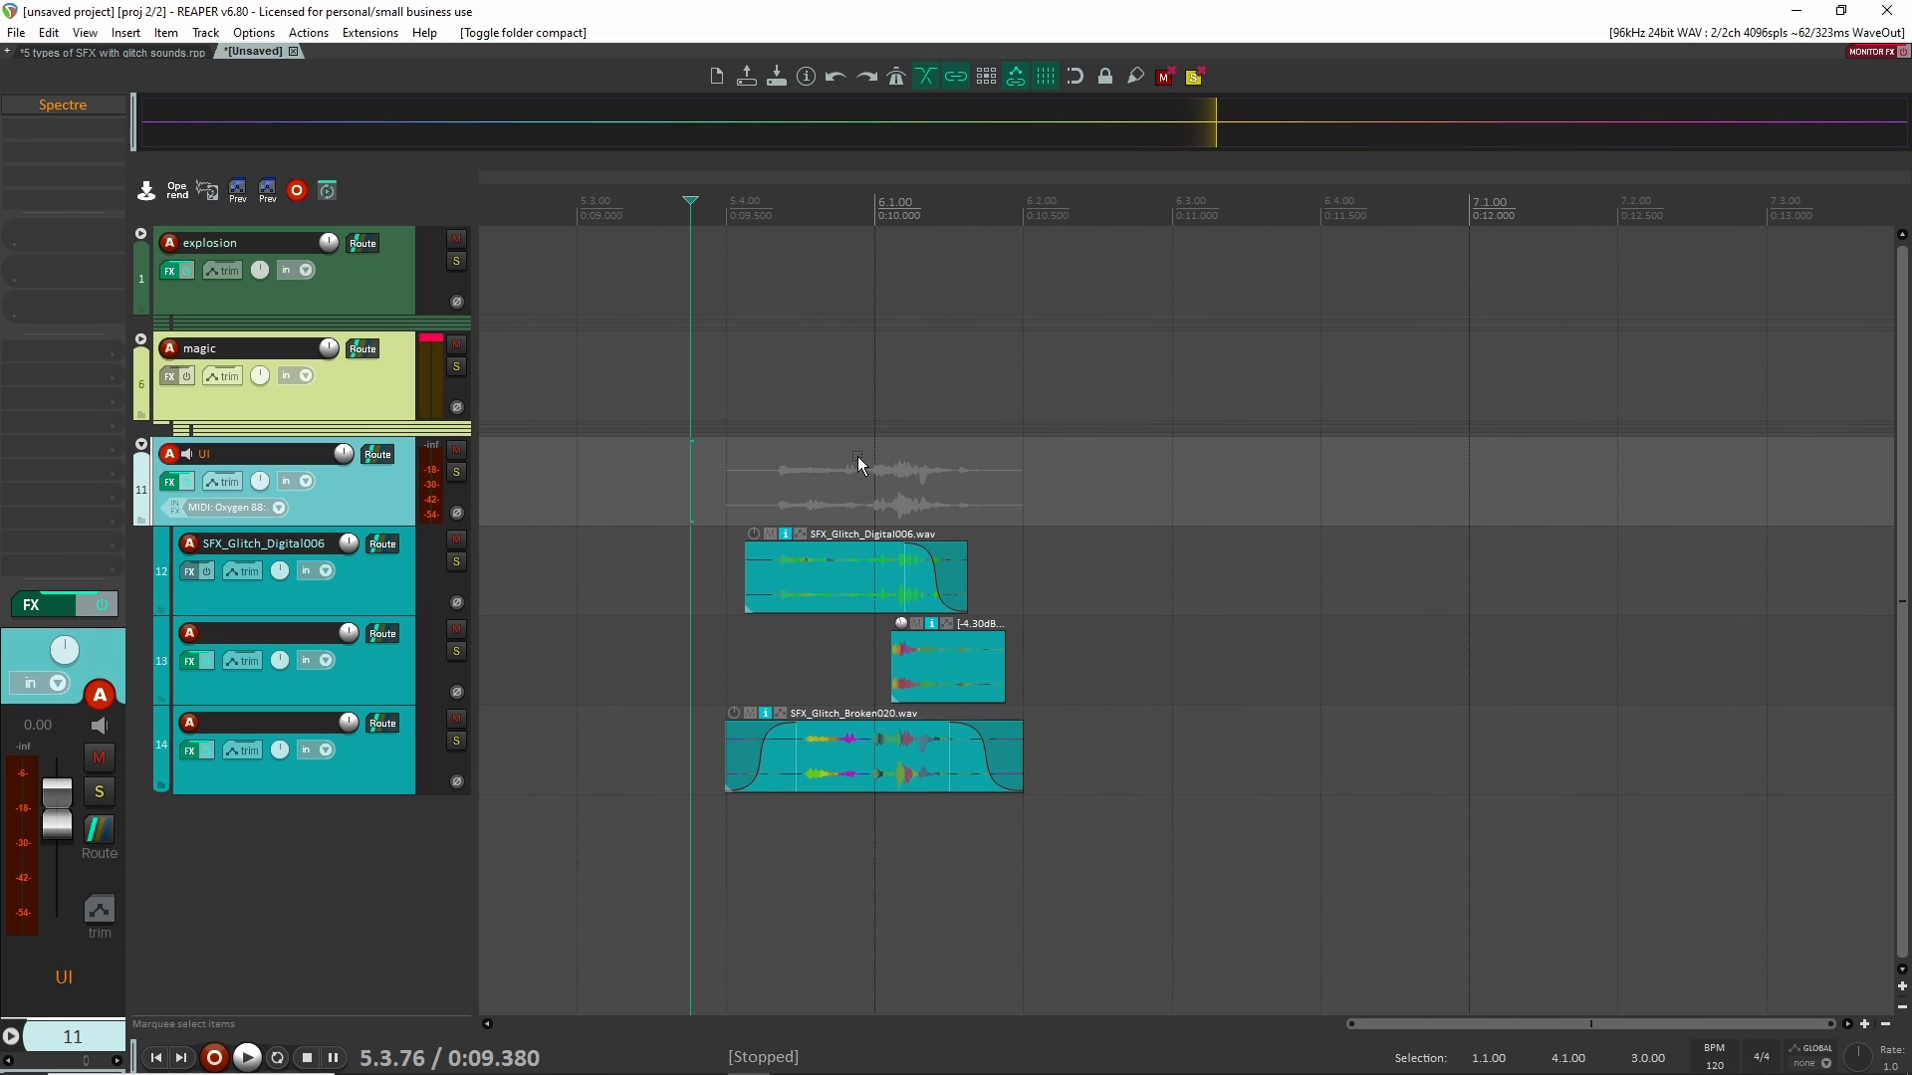
# Solo the UI folder track and play the complete UI sound several times
pyautogui.click(457, 472)
pyautogui.press('space')
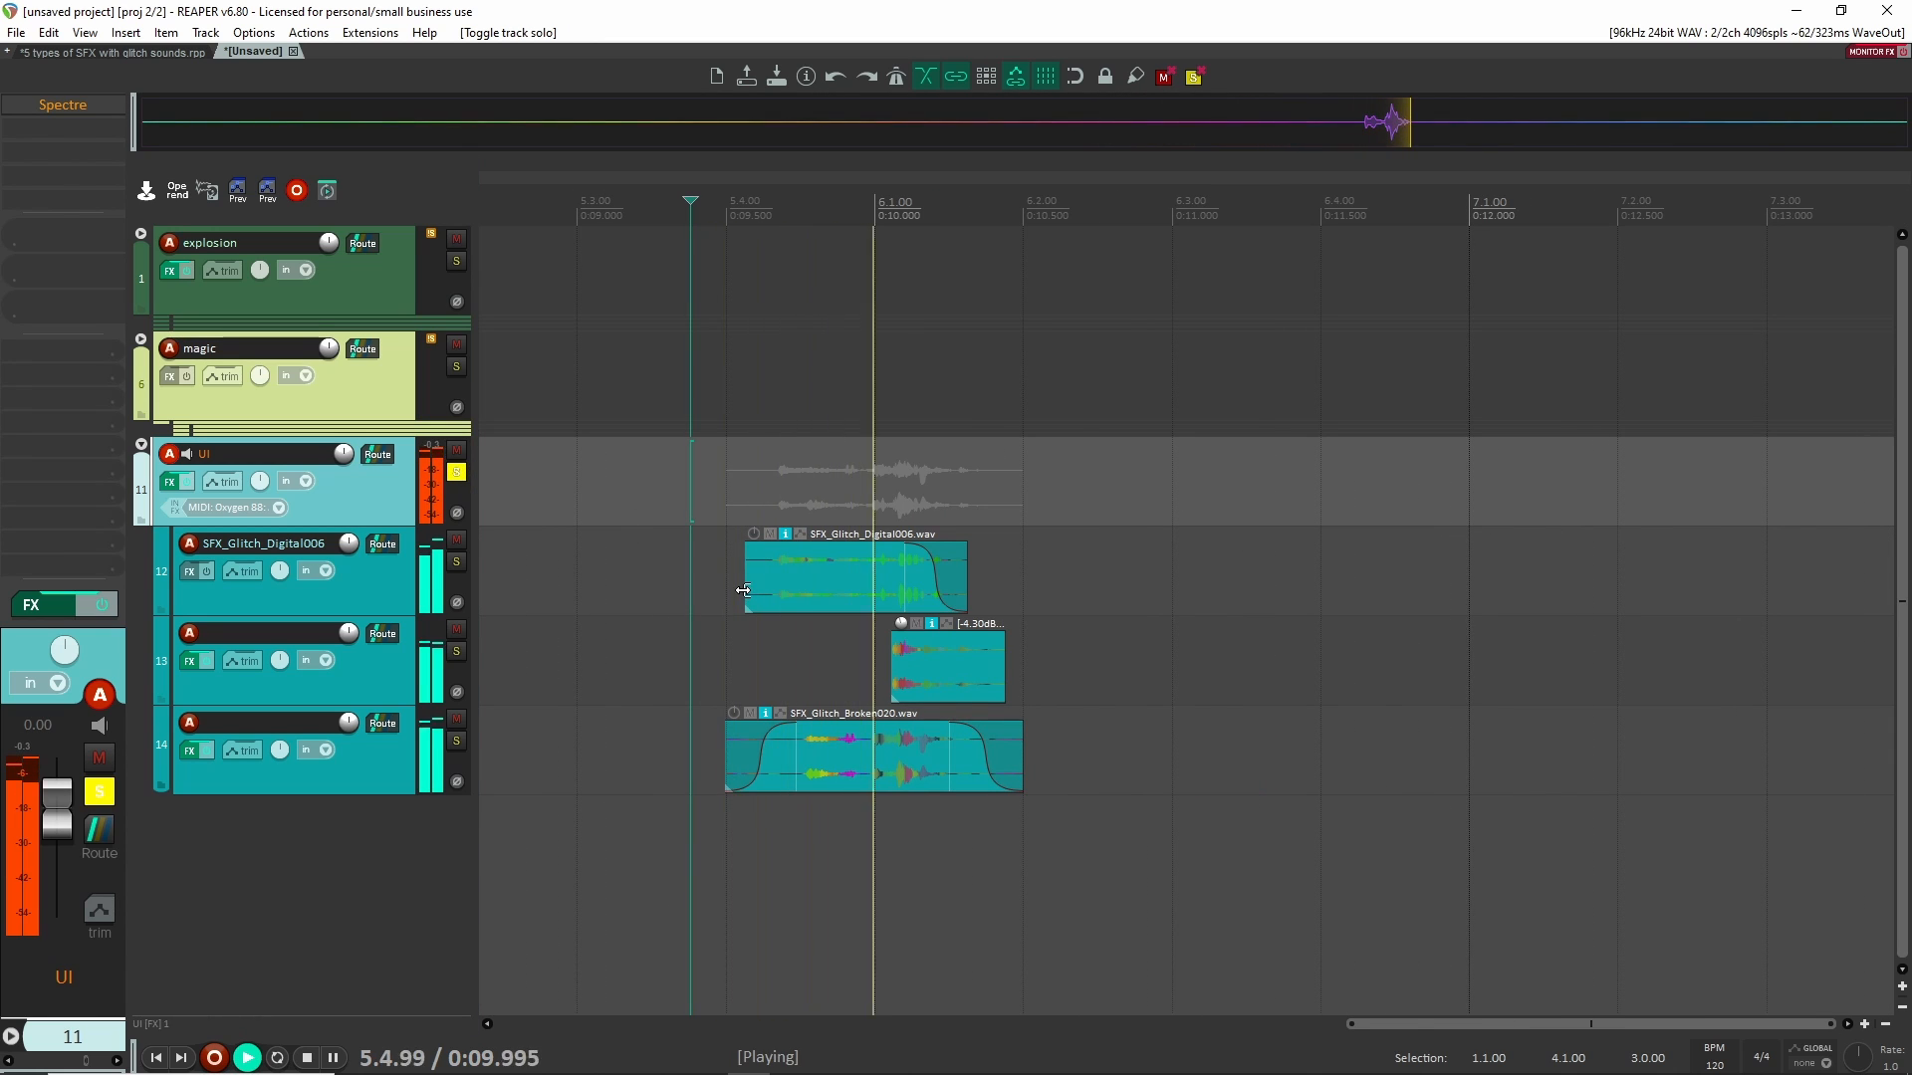
pyautogui.press('space')
pyautogui.press('space')
pyautogui.press('space')
pyautogui.press('space')
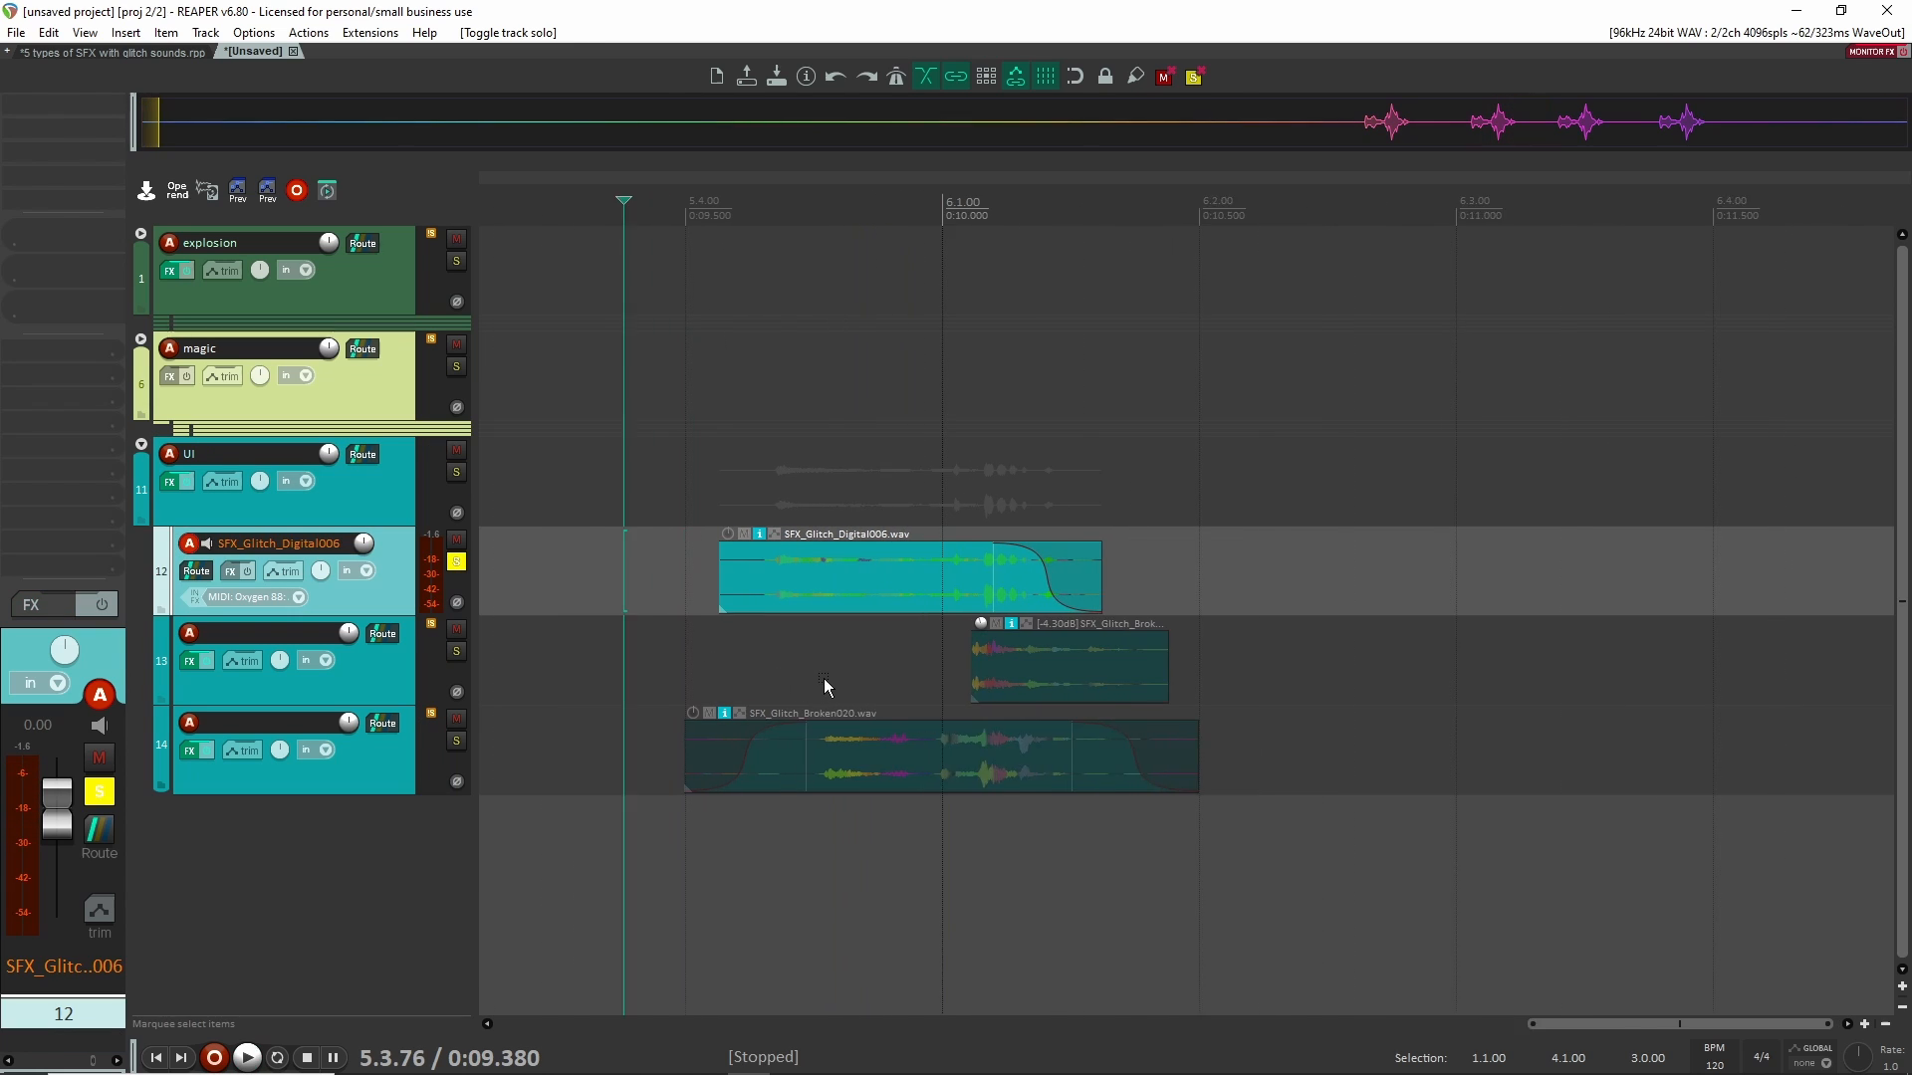
# Play the soloed SFX_Glitch_Digital006 layer of the UI sound on its own
pyautogui.scroll(1, 817, 677)
pyautogui.scroll(-4, 786, 646)
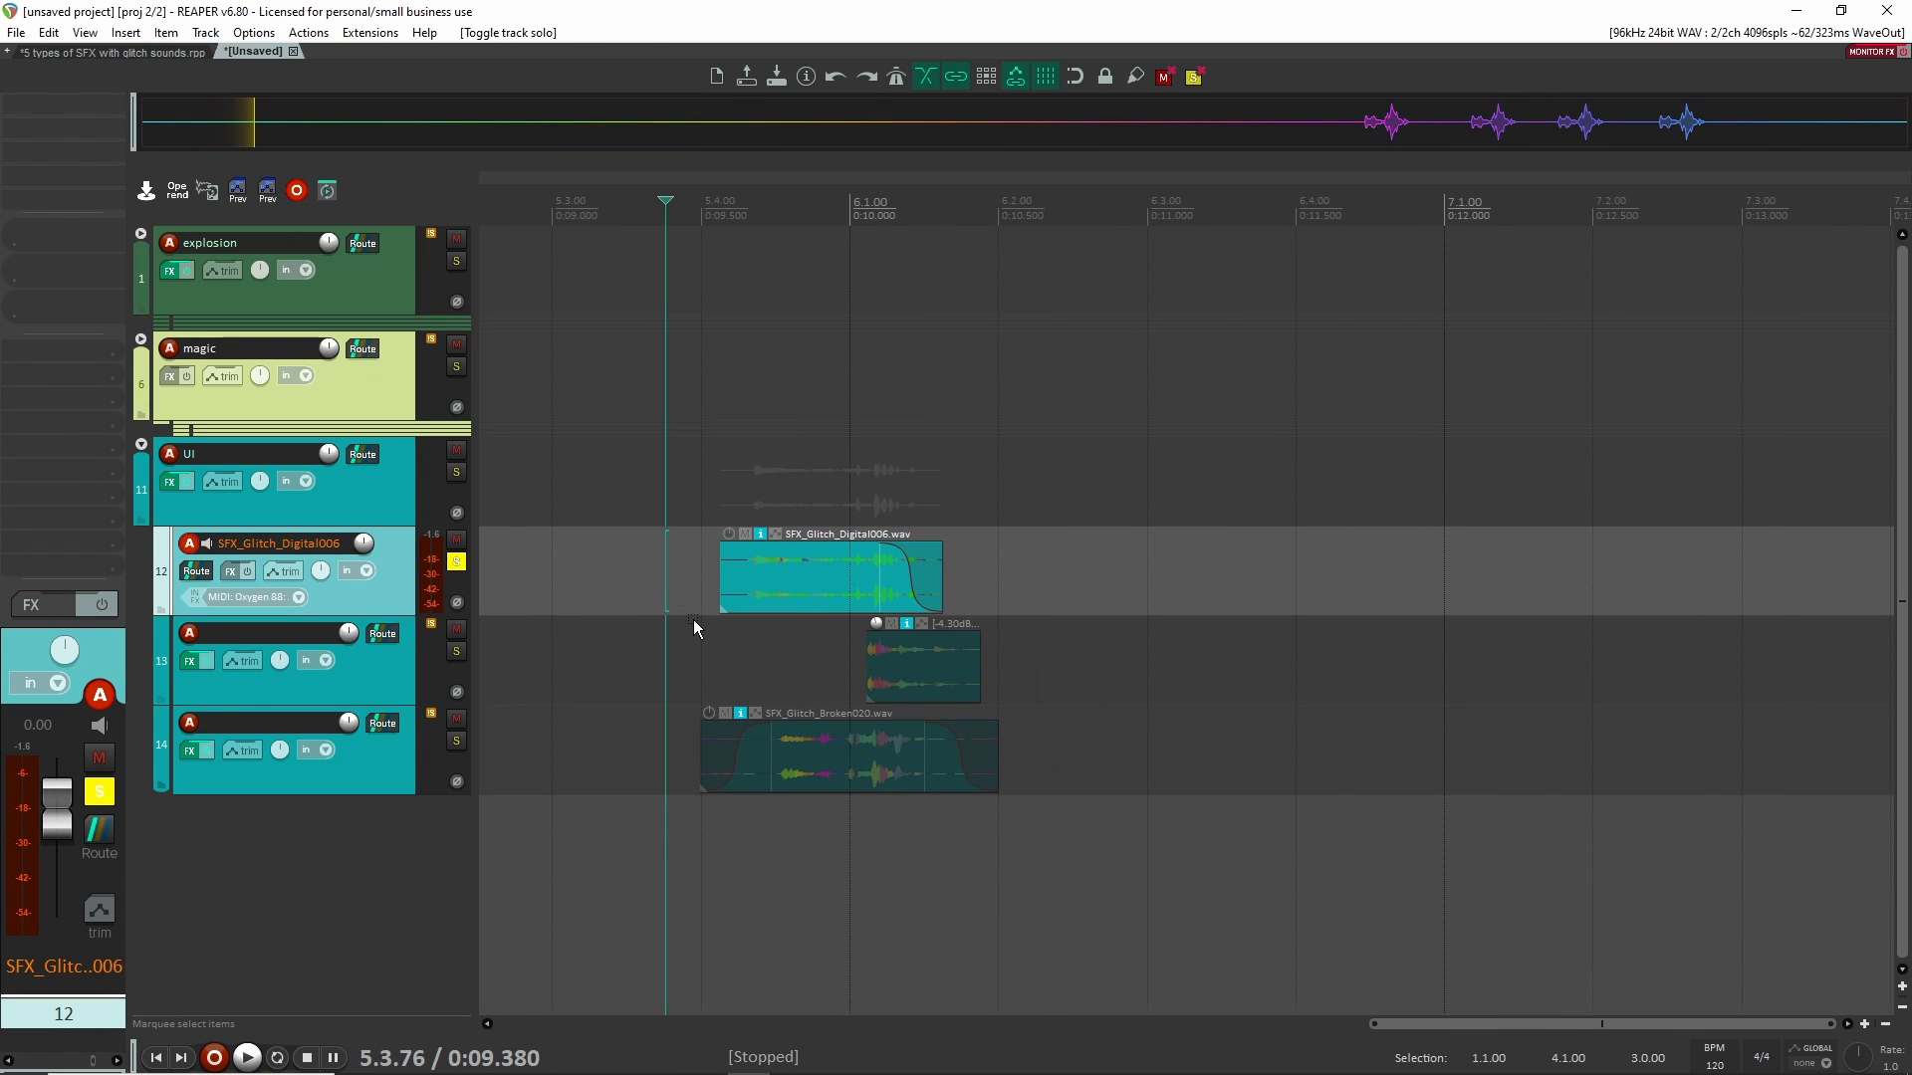
pyautogui.press('space')
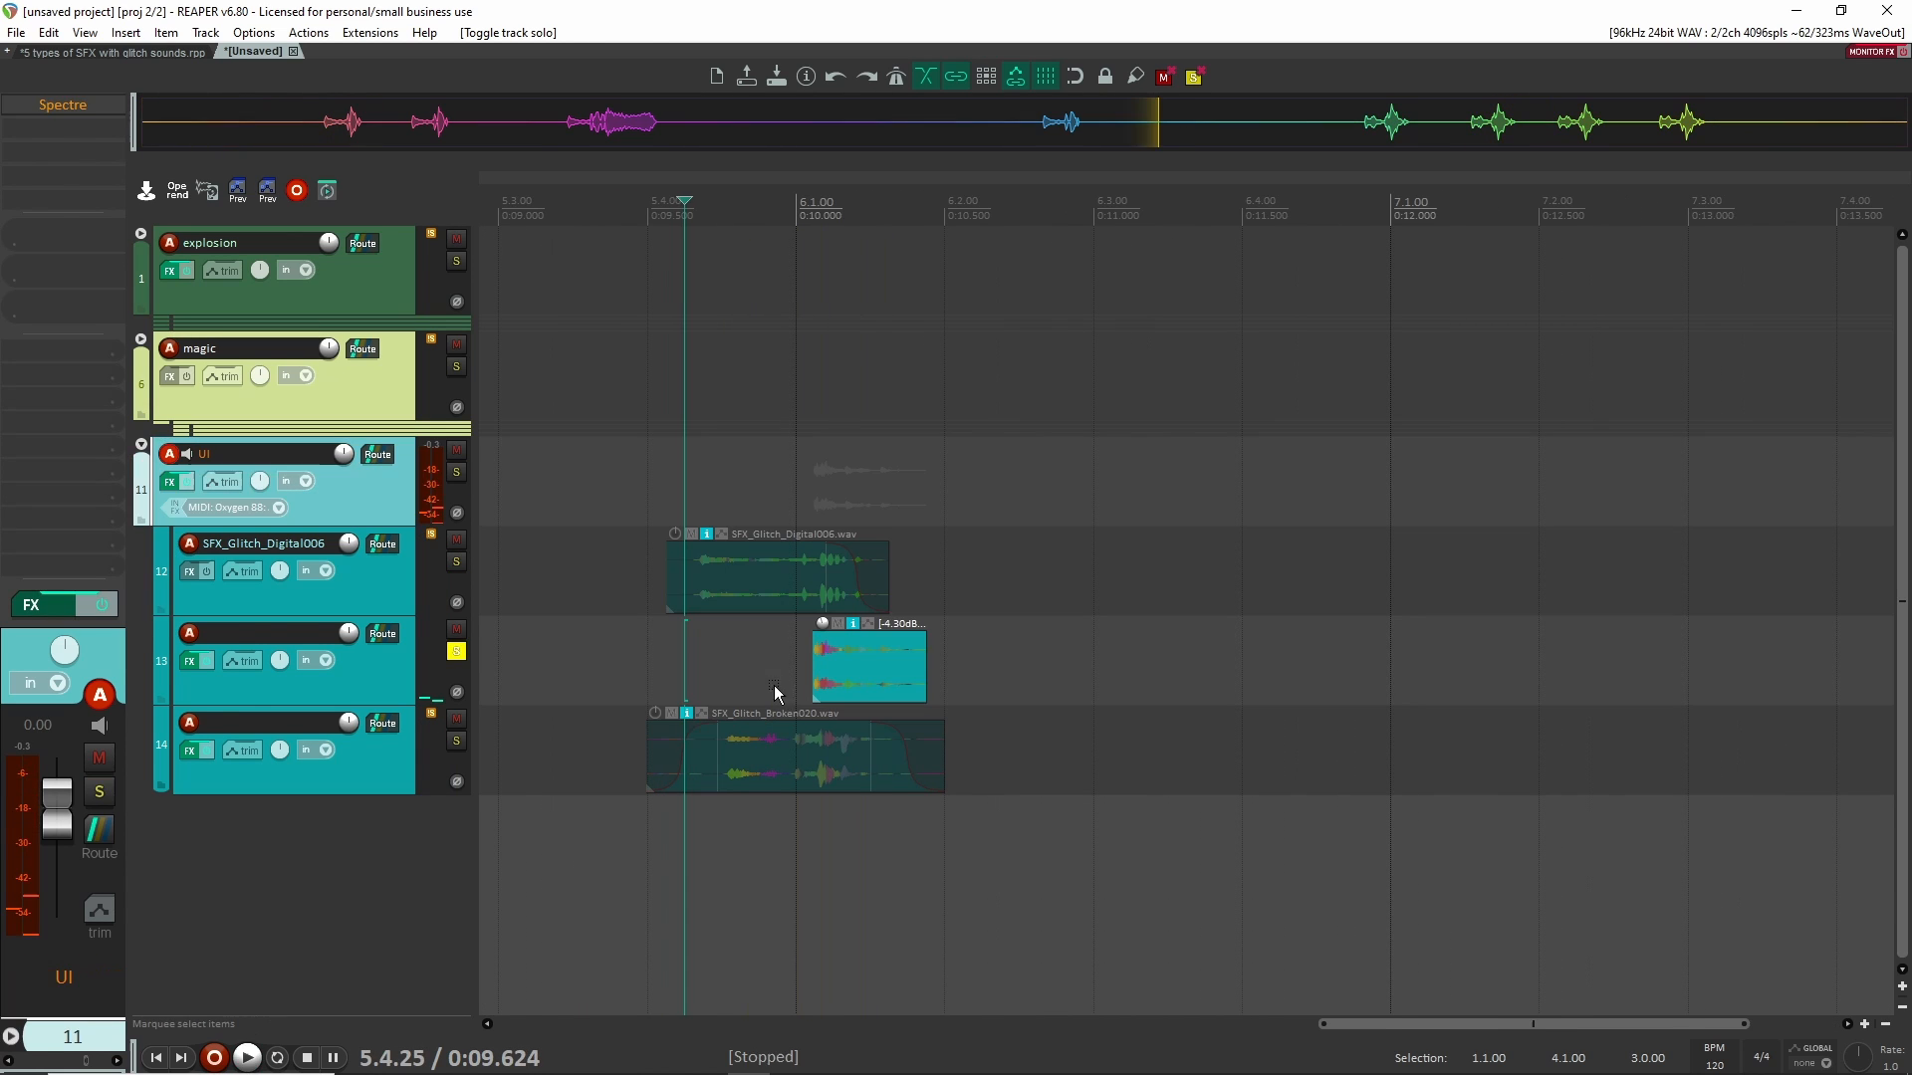
# Play the soloed layer on track 13 repeatedly from about 0:09.99, and unsolo the track
pyautogui.click(796, 669)
pyautogui.press('space')
pyautogui.press('space')
pyautogui.press('space')
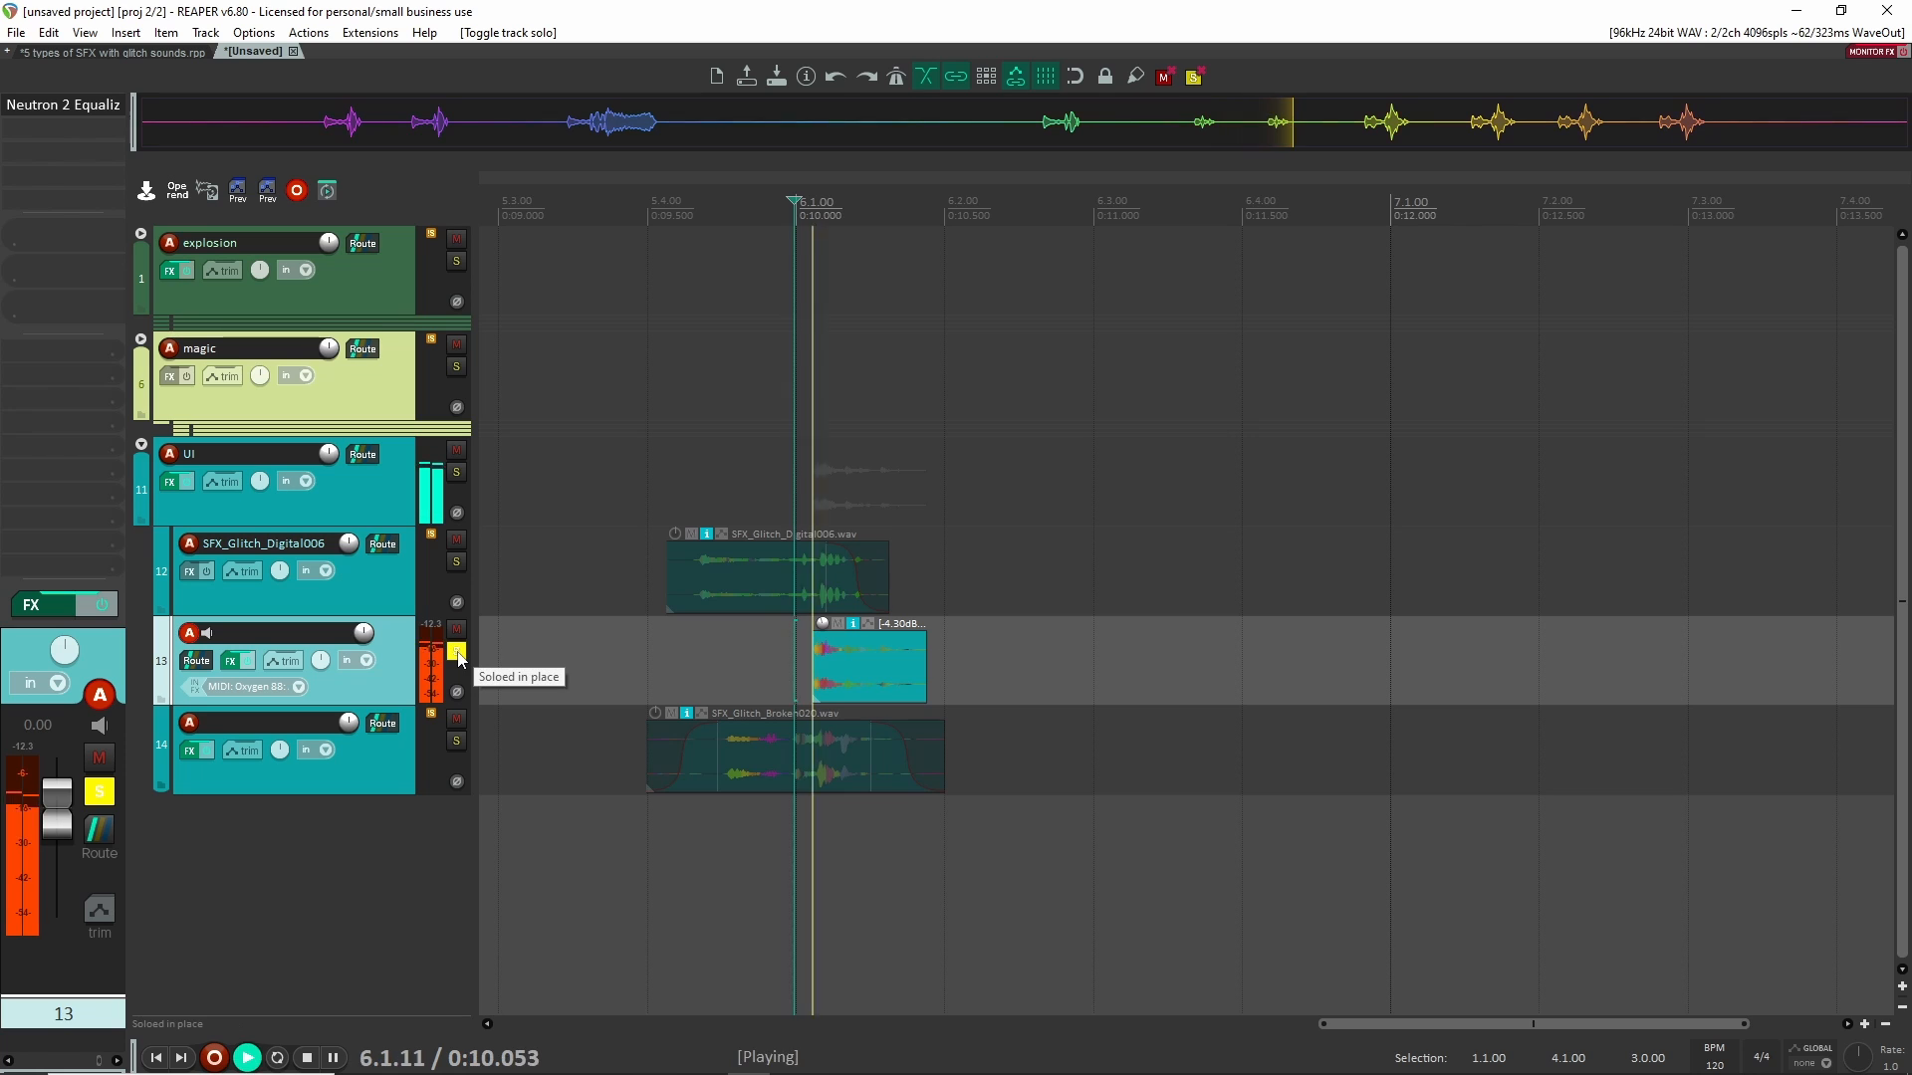
pyautogui.press('space')
pyautogui.press('space')
pyautogui.press('space')
pyautogui.click(456, 653)
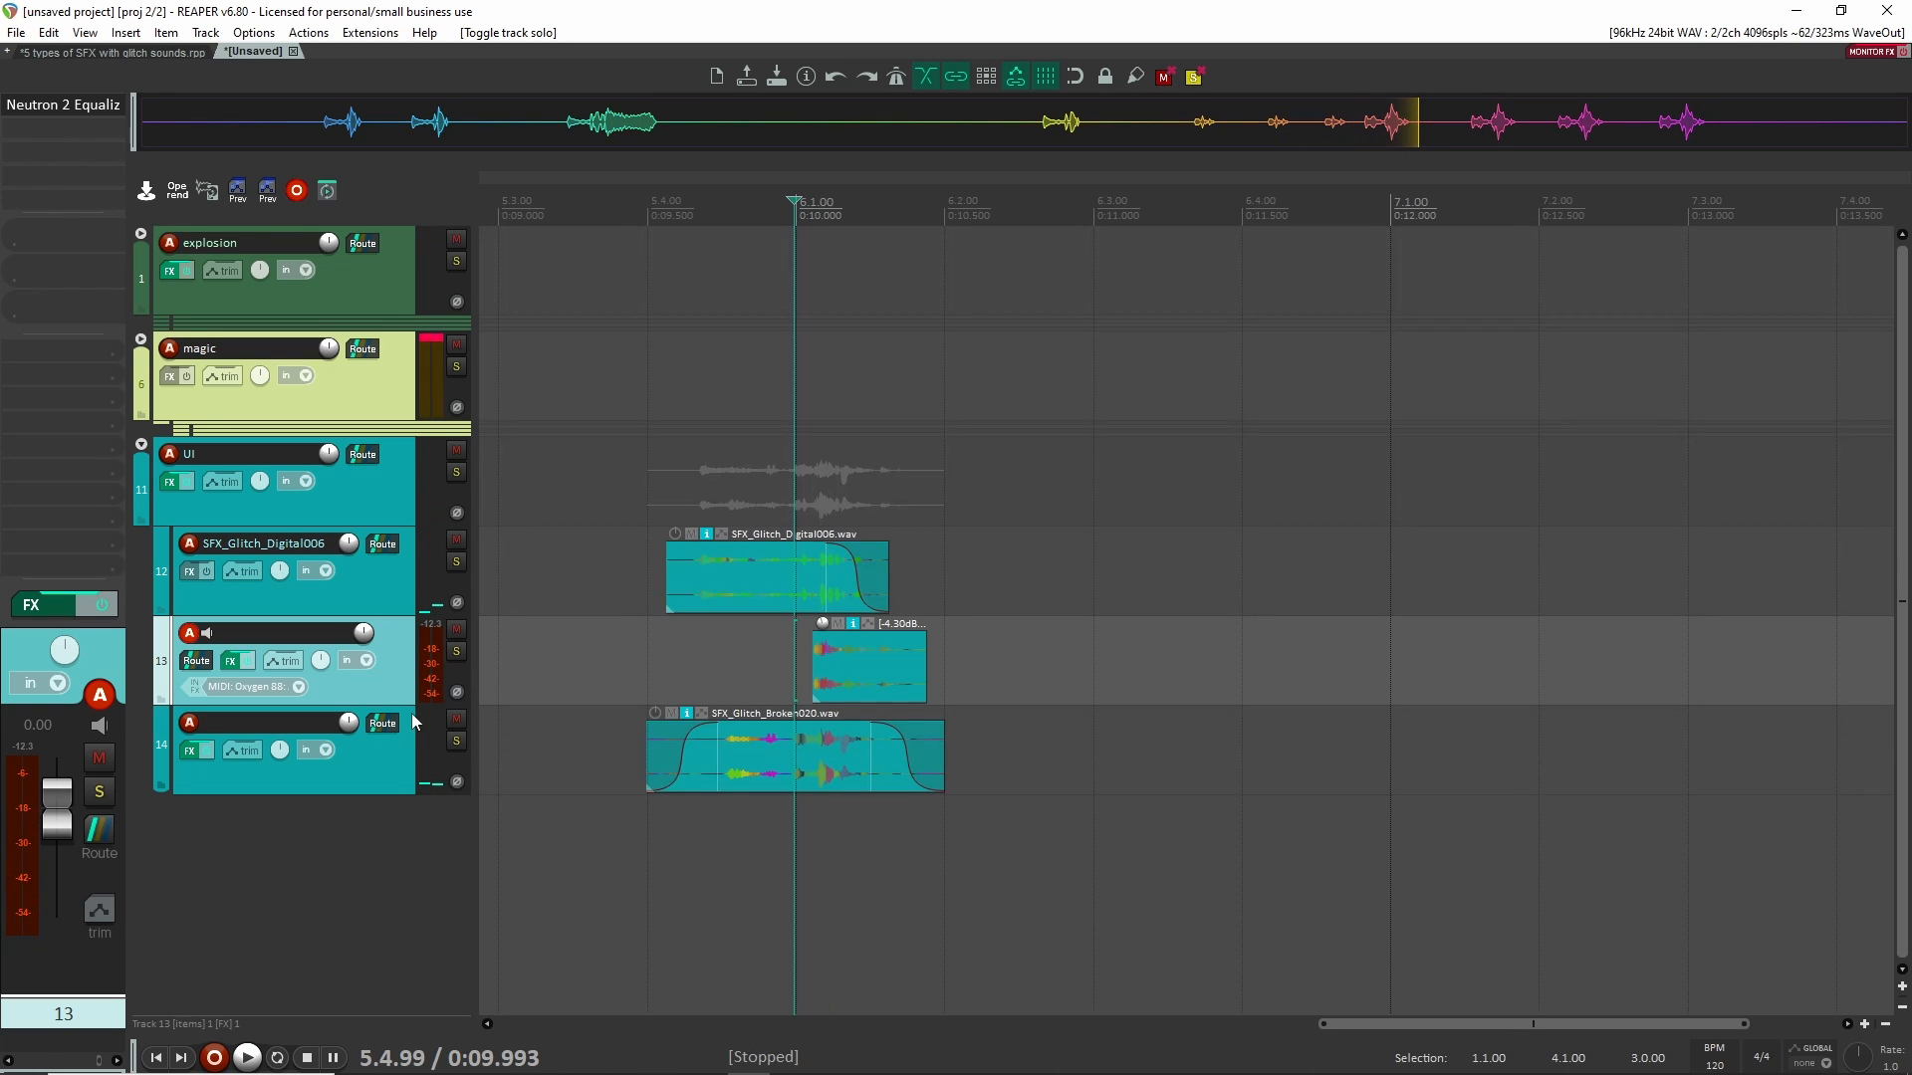
# Solo track 14 with the SFX_Glitch_Broken020 item, play it from about 0:09.53, and unsolo the track
pyautogui.click(456, 741)
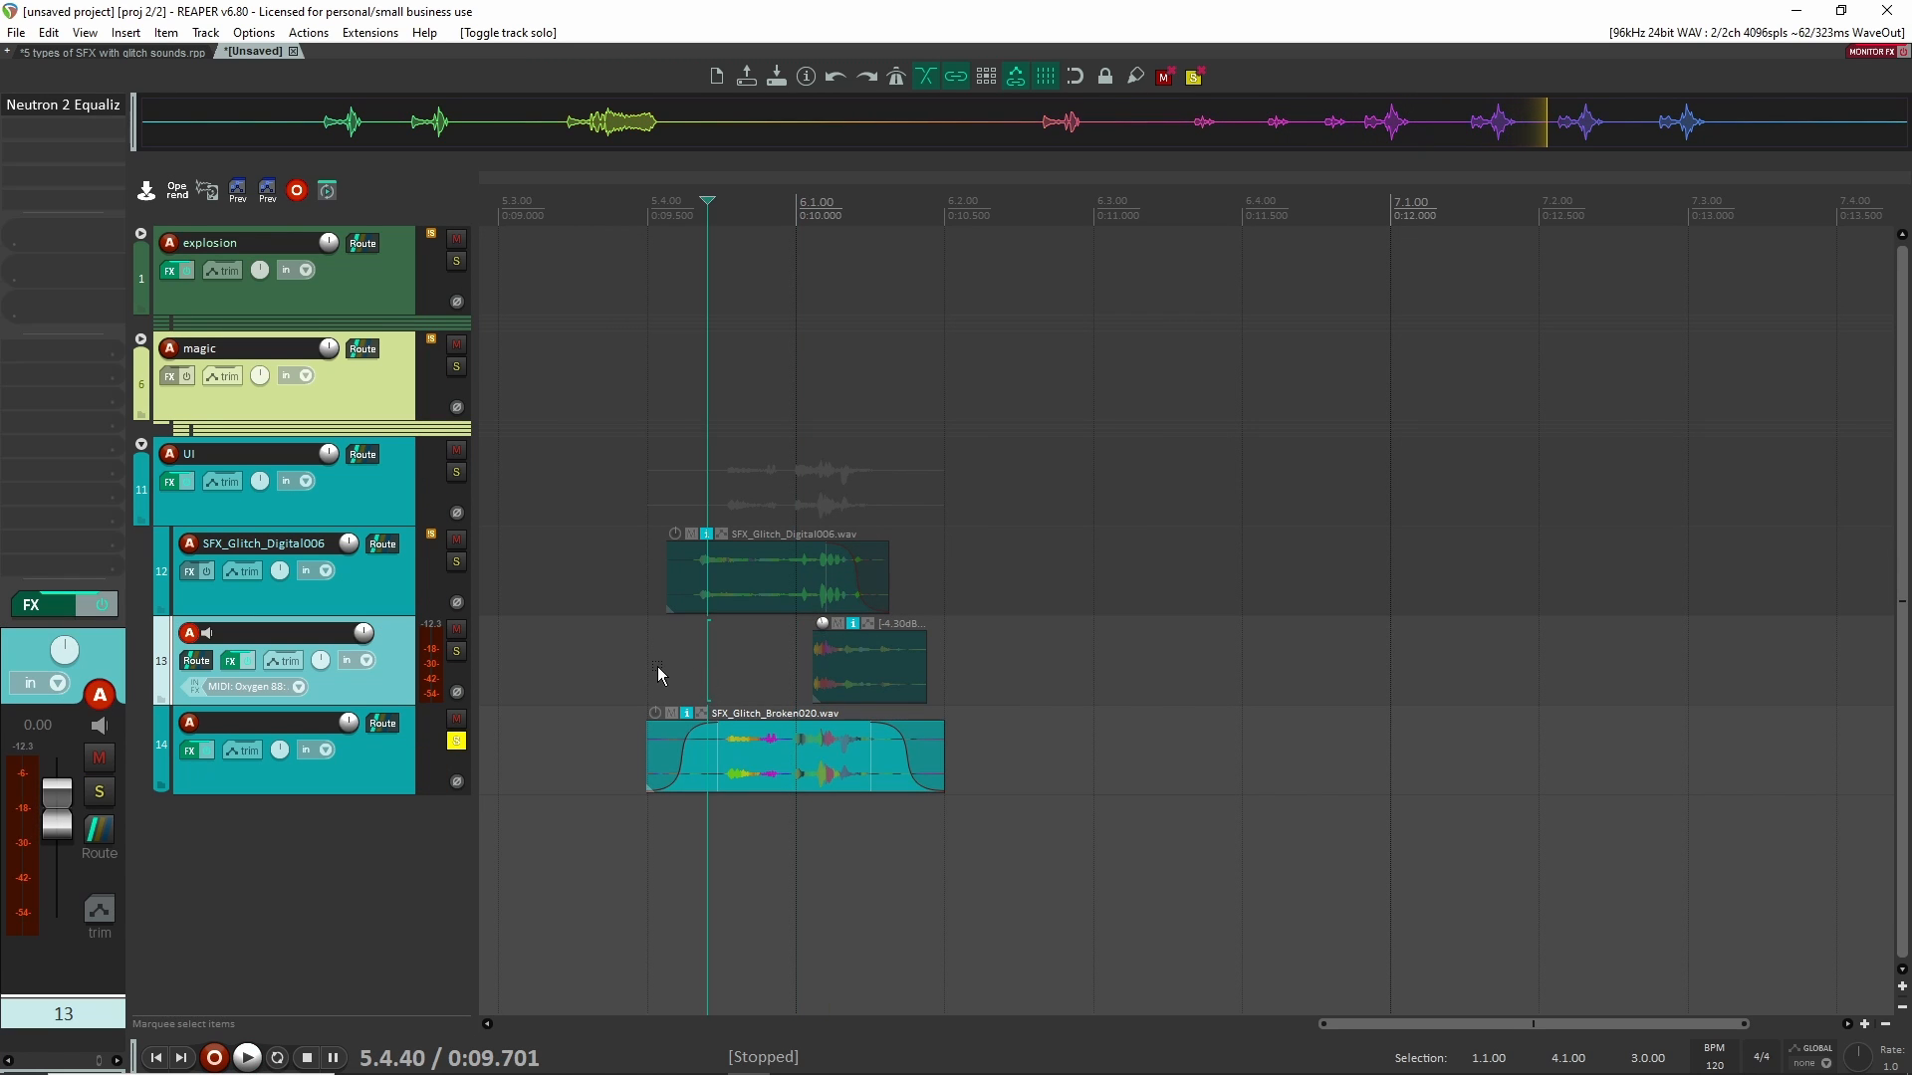
pyautogui.click(658, 672)
pyautogui.press('space')
pyautogui.press('space')
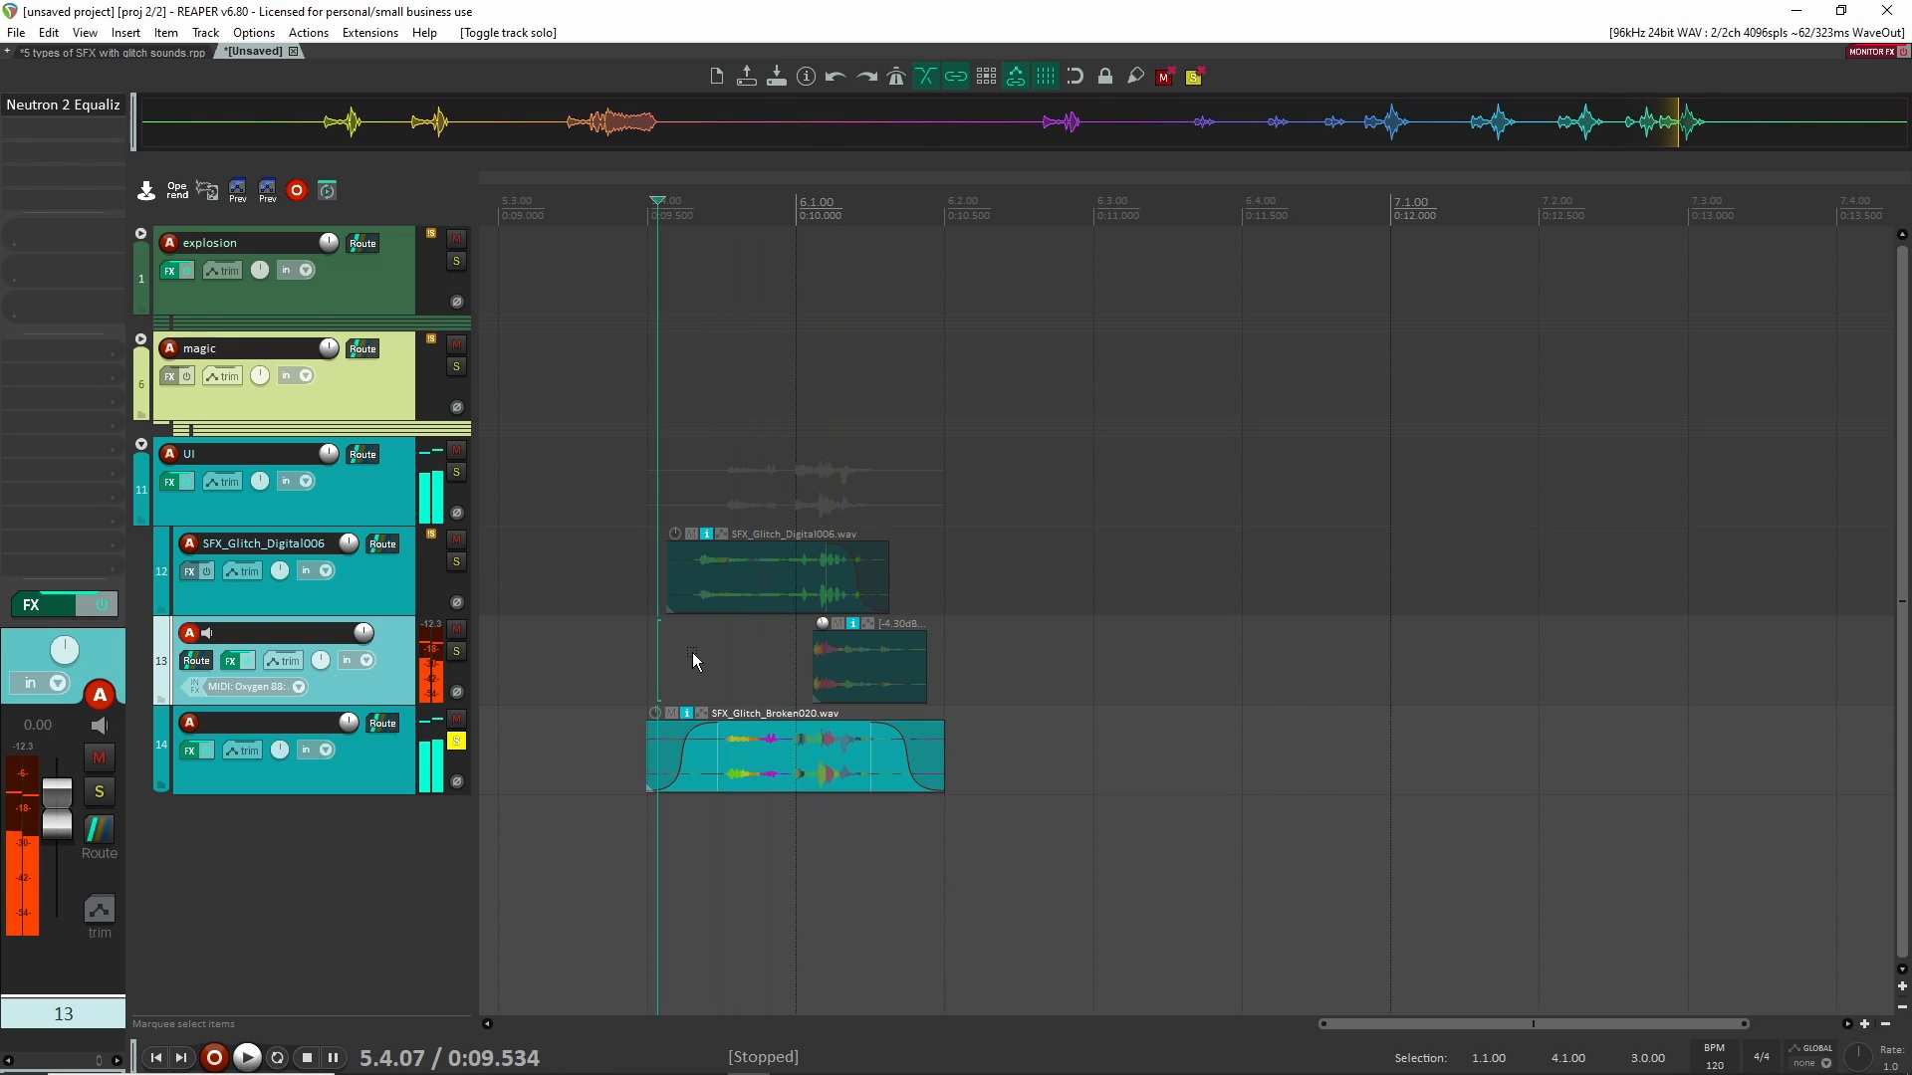
pyautogui.press('space')
pyautogui.press('space')
pyautogui.click(456, 742)
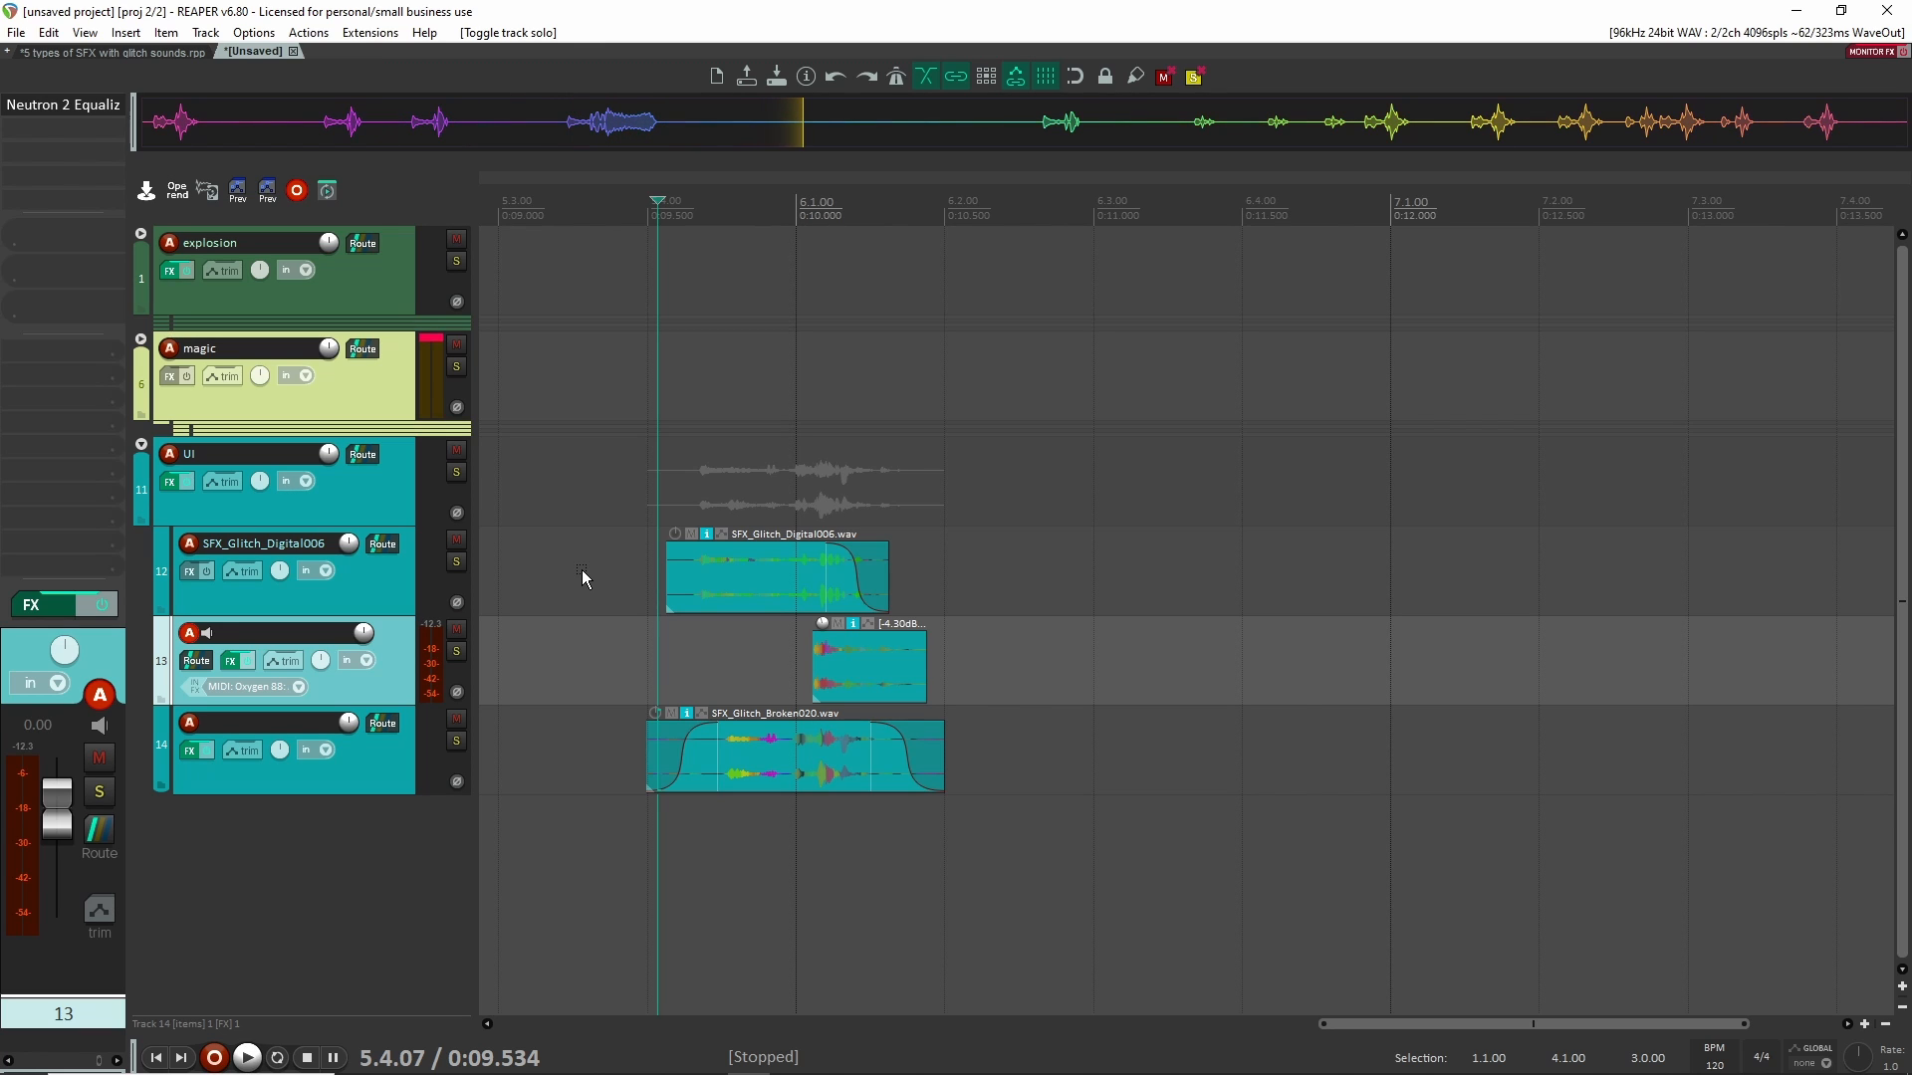
# Collapse the UI track folder and expand the weapon folder to show its layers
pyautogui.click(138, 458)
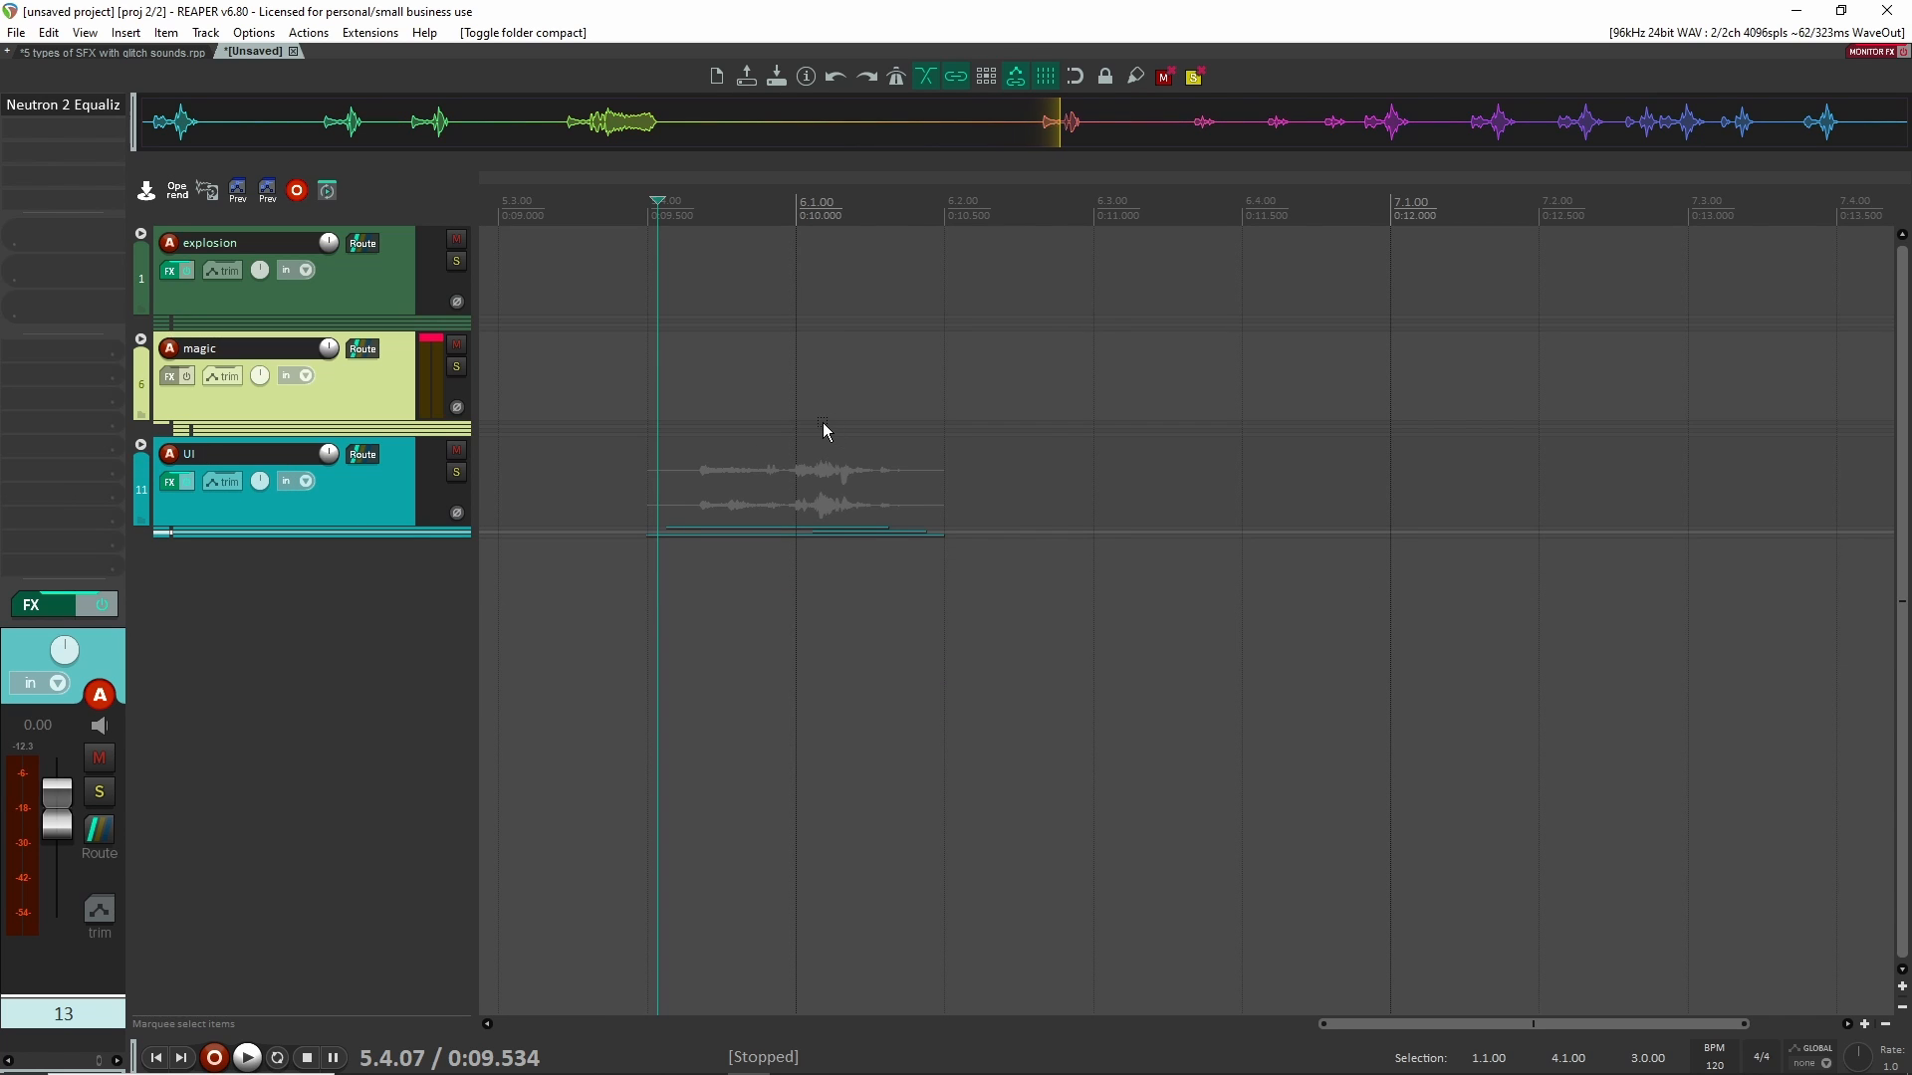
pyautogui.scroll(-5, 823, 423)
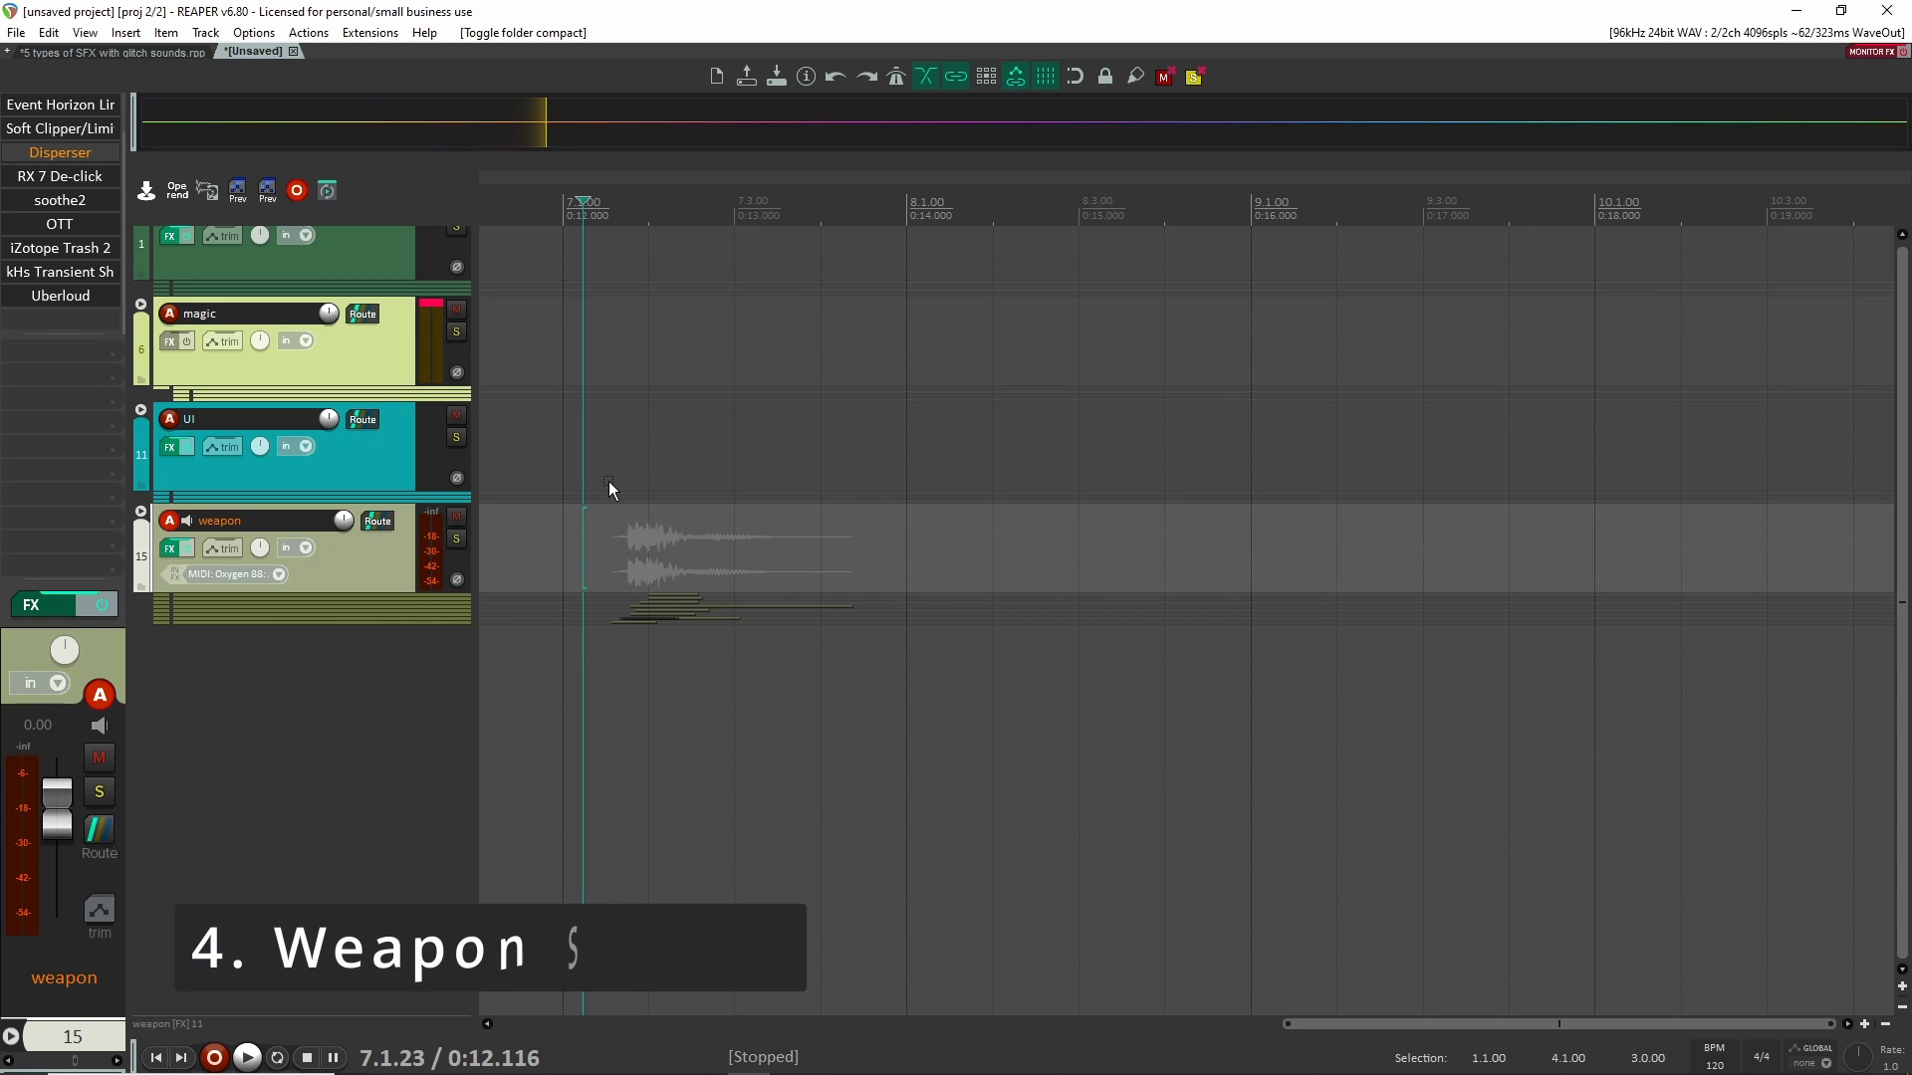
pyautogui.scroll(4, 608, 481)
pyautogui.moveTo(665, 515); pyautogui.dragTo(832, 545)
pyautogui.scroll(-3, 784, 545)
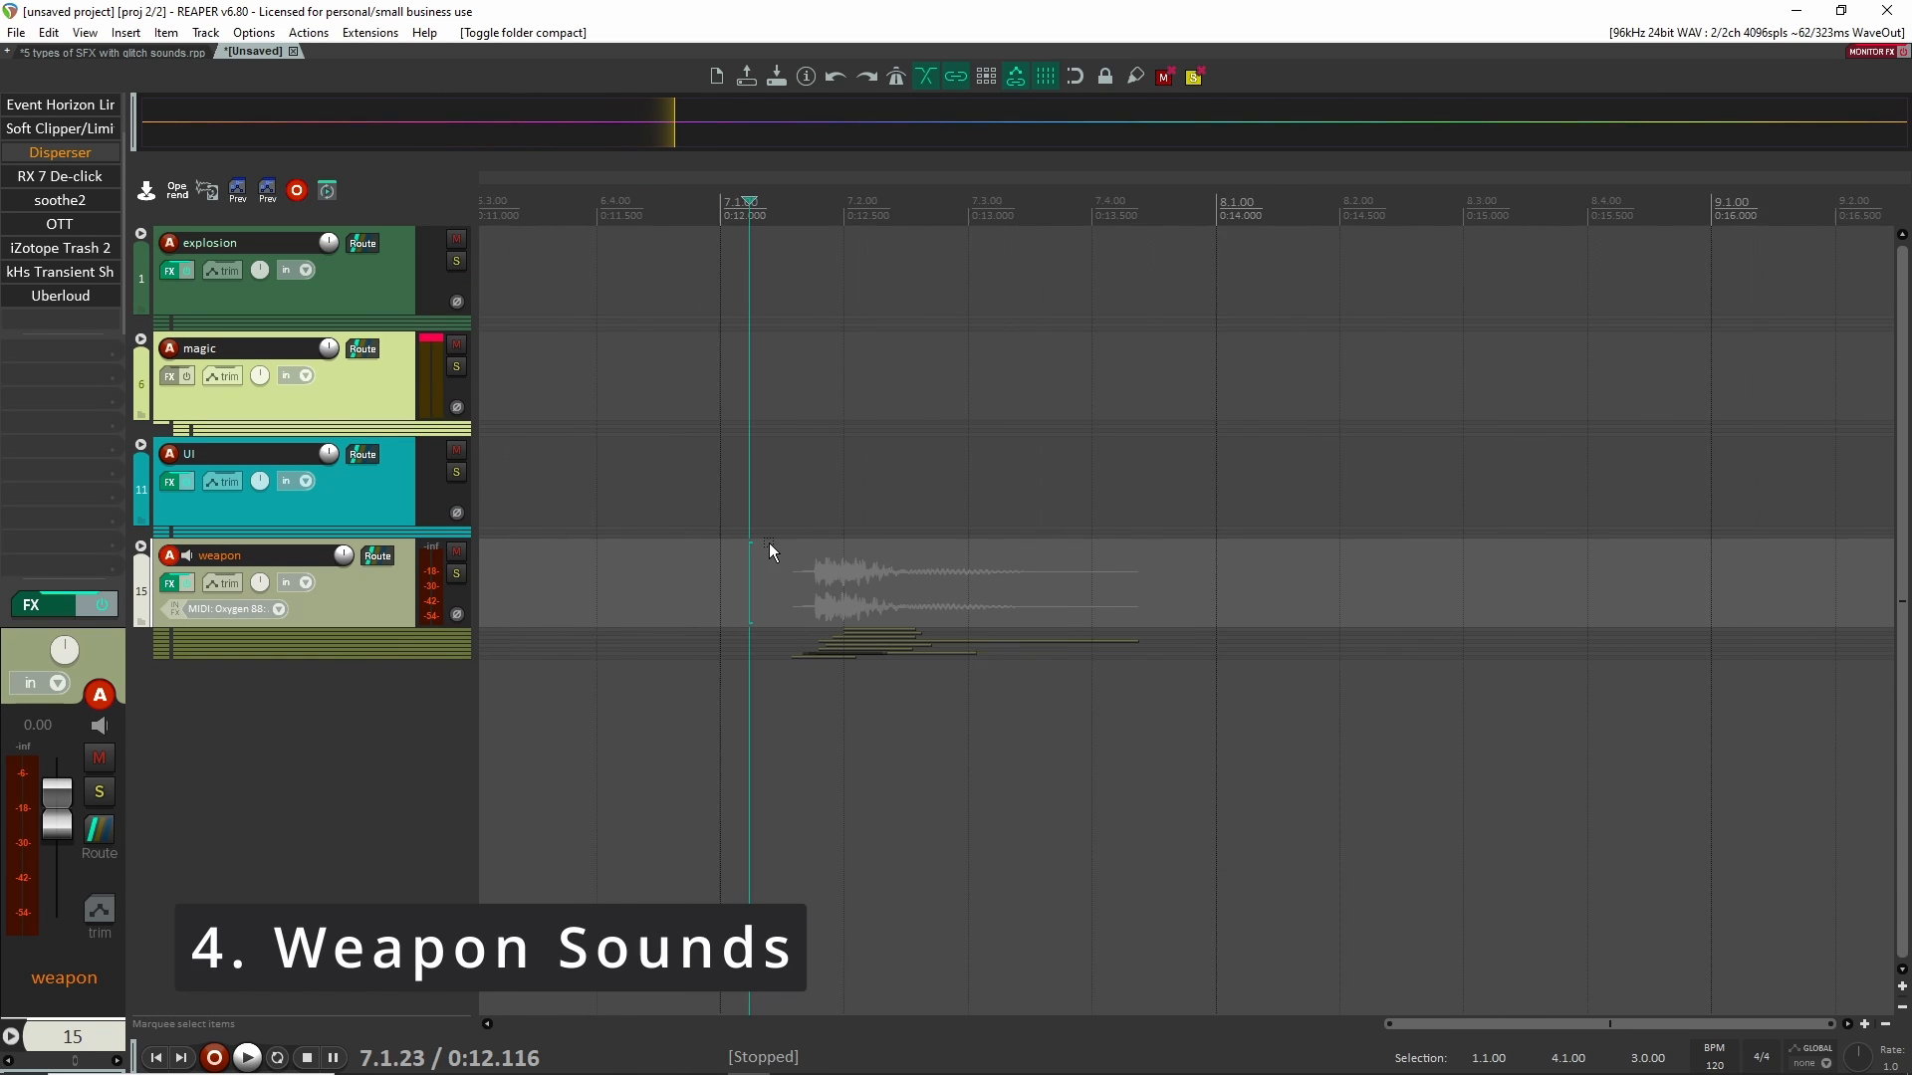
pyautogui.click(141, 547)
pyautogui.scroll(-2, 779, 575)
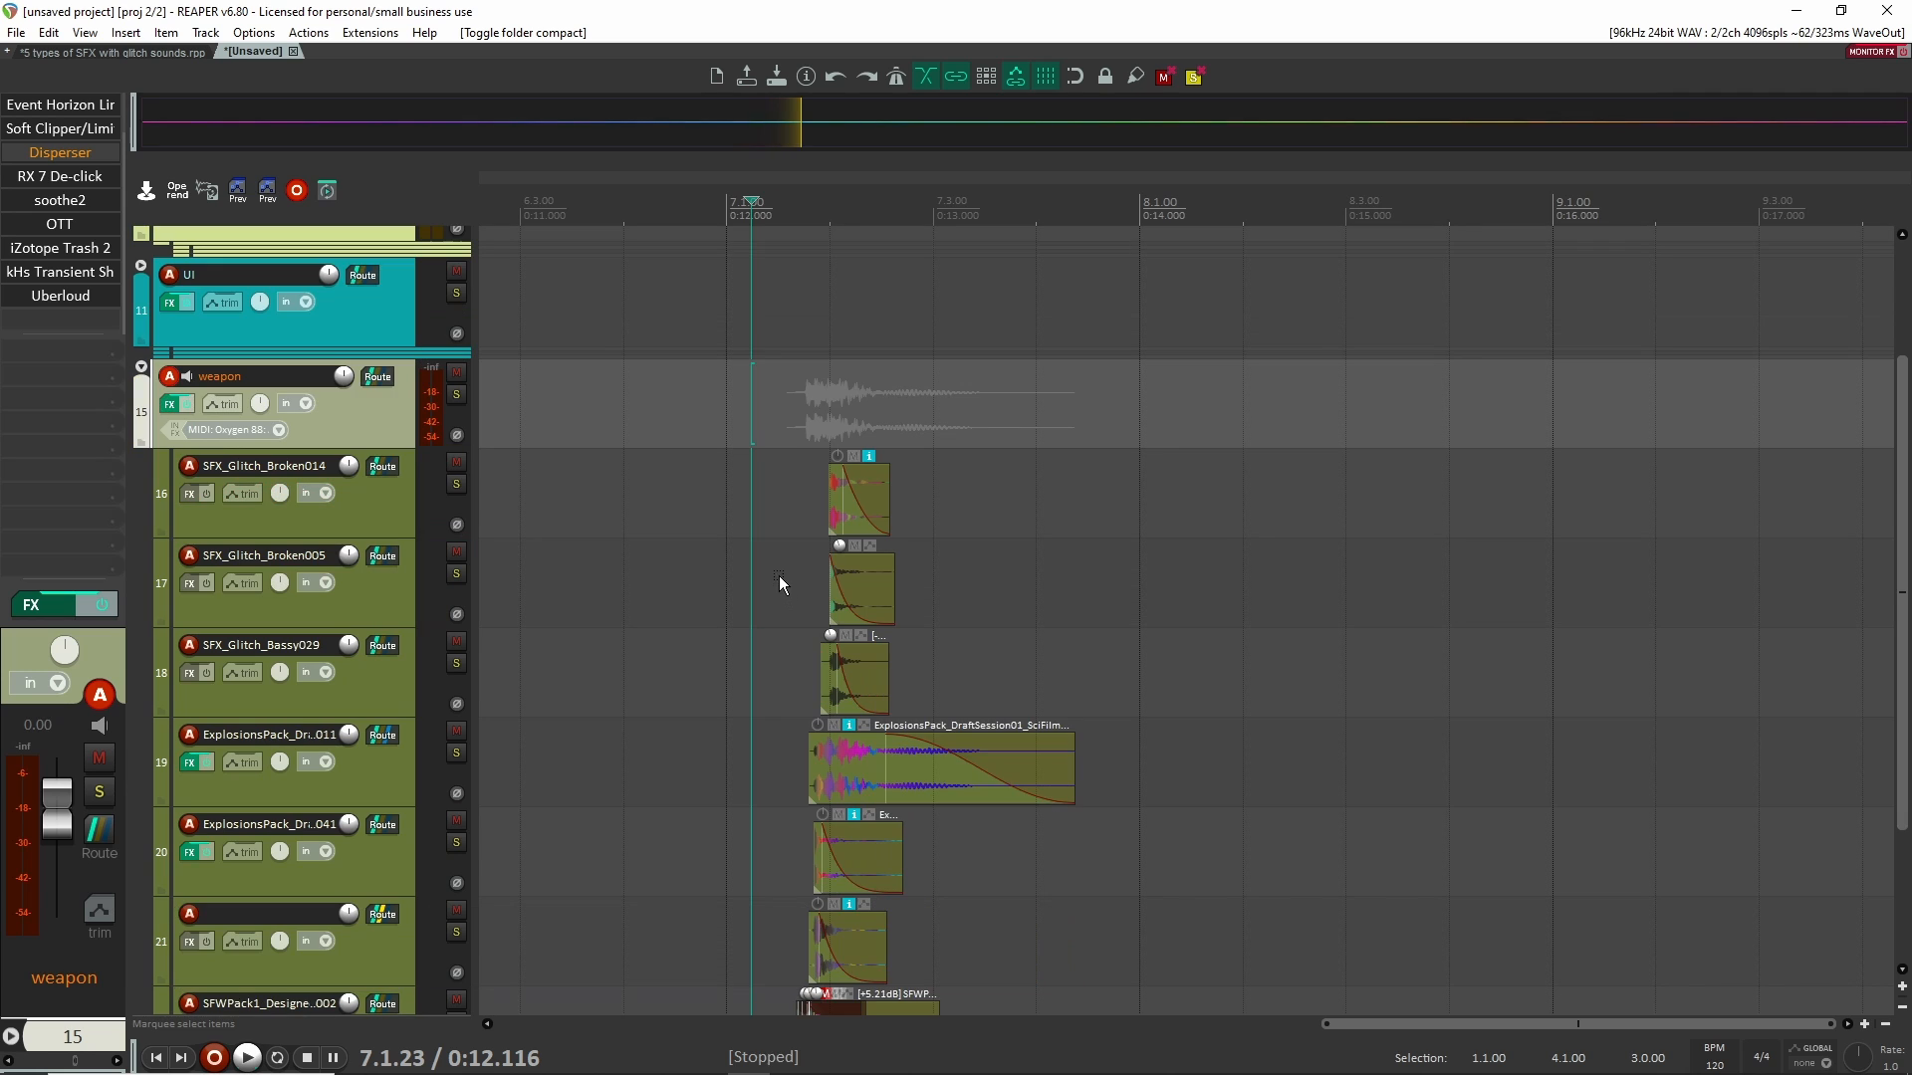
# Play the complete weapon sound repeatedly while looking through all of its layer tracks
pyautogui.press('space')
pyautogui.scroll(-3, 751, 595)
pyautogui.scroll(3, 747, 595)
pyautogui.scroll(-1, 745, 593)
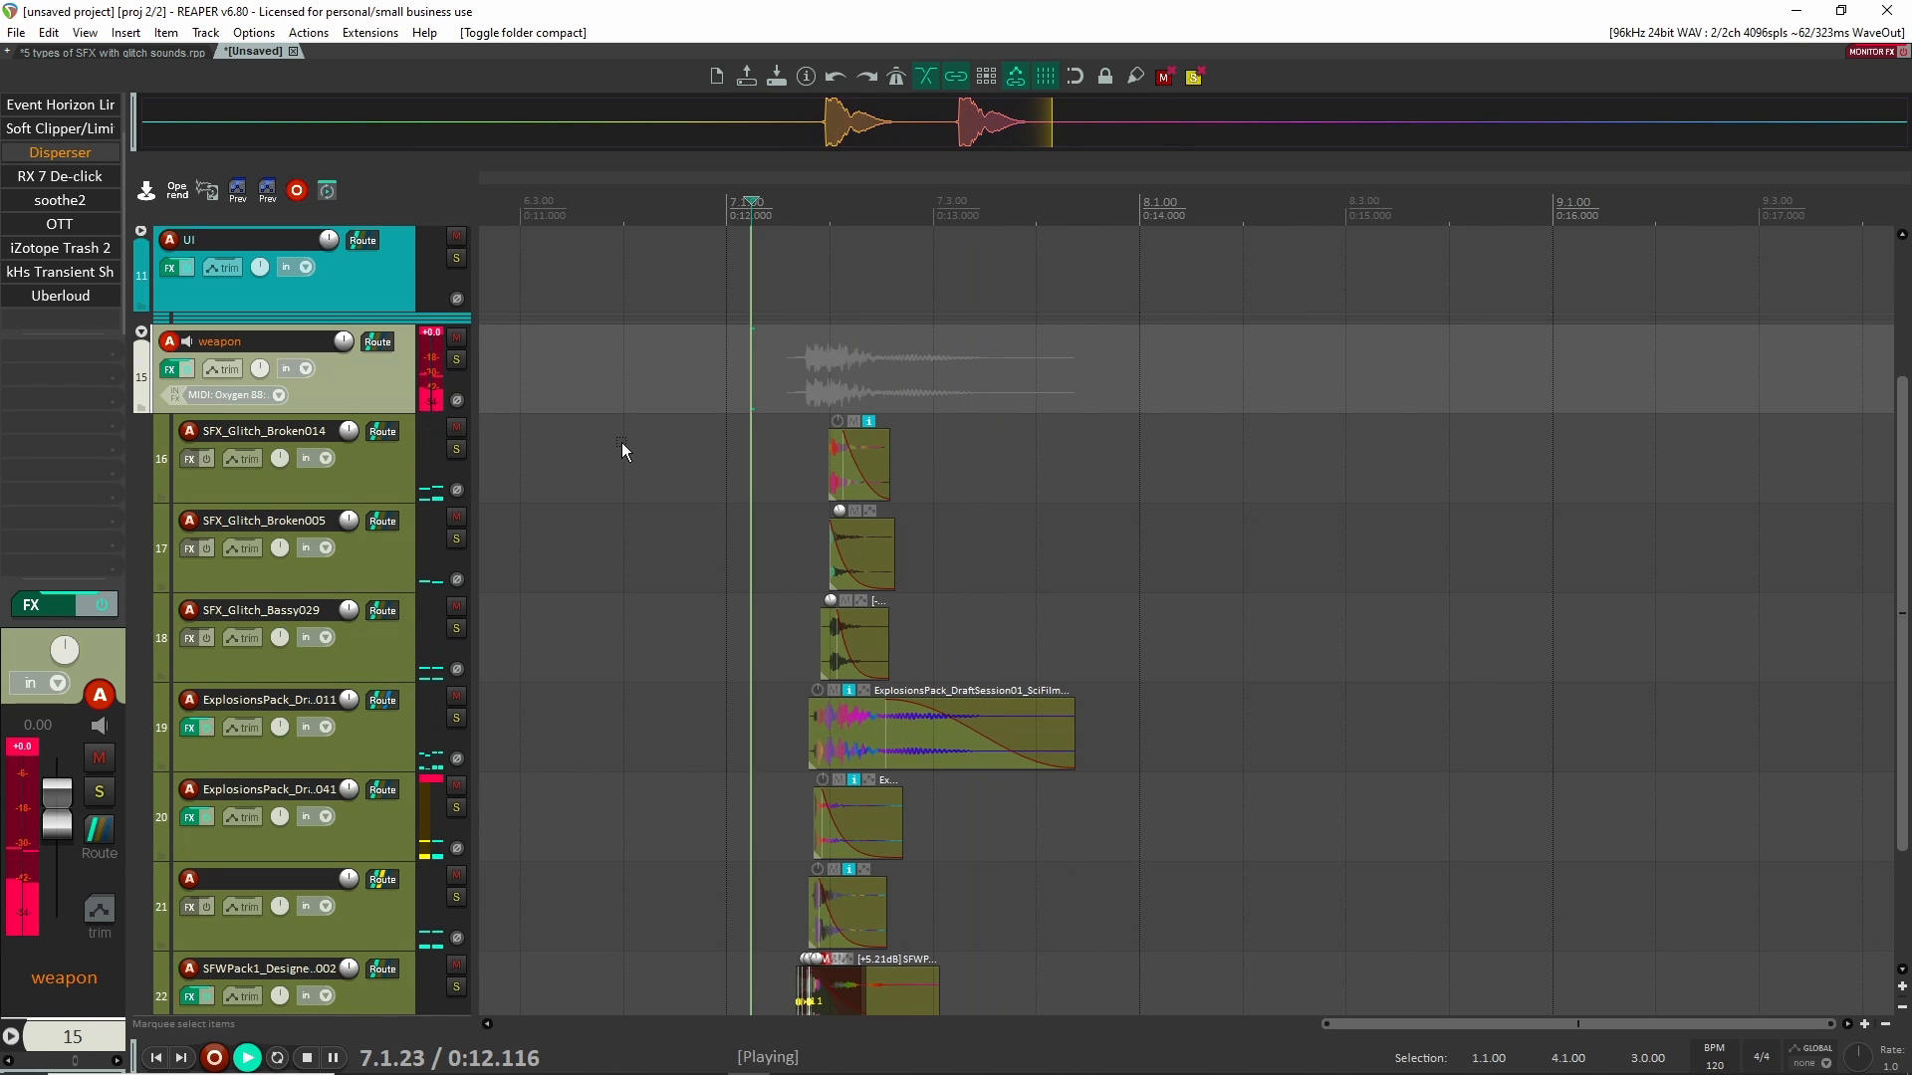
pyautogui.press('space')
# Solo the SFX_Glitch_Broken014 track and play its trimmed item from about 0:12.47
pyautogui.click(387, 474)
pyautogui.click(456, 449)
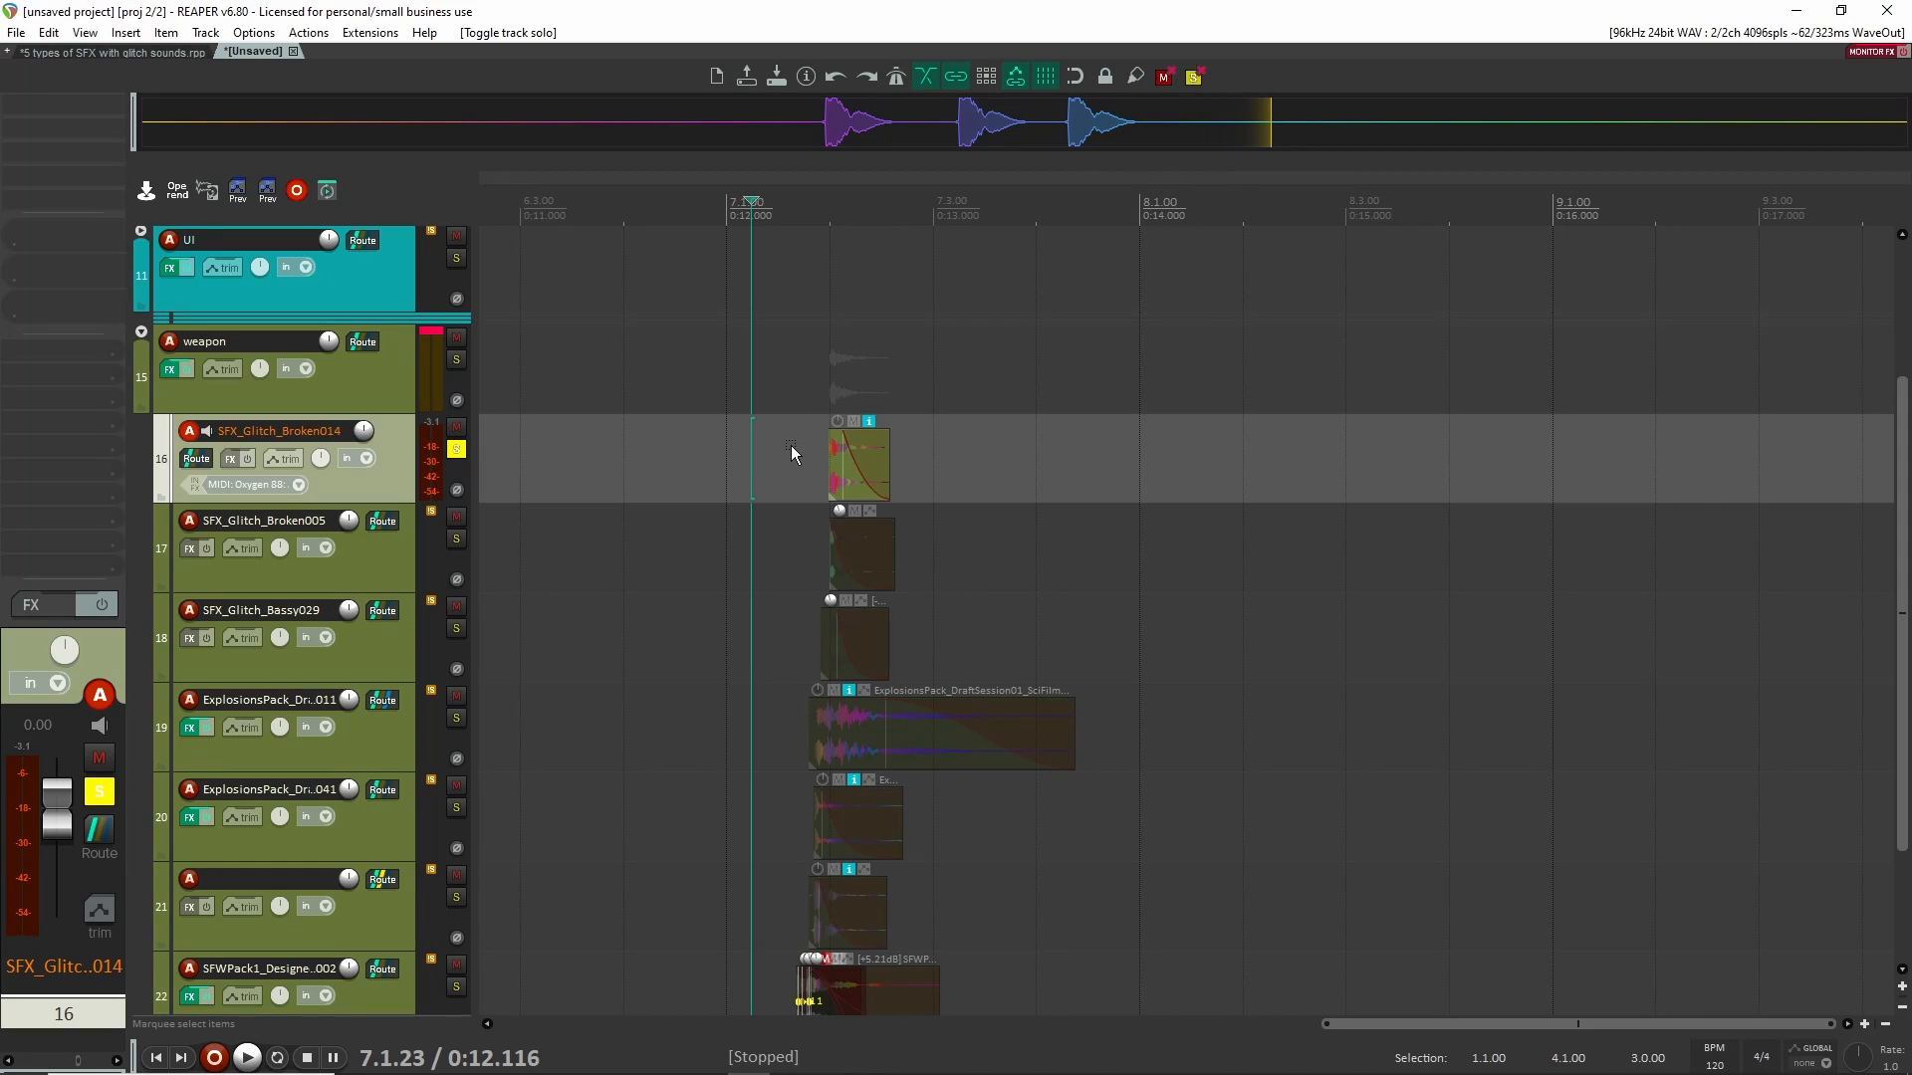
pyautogui.scroll(5, 791, 445)
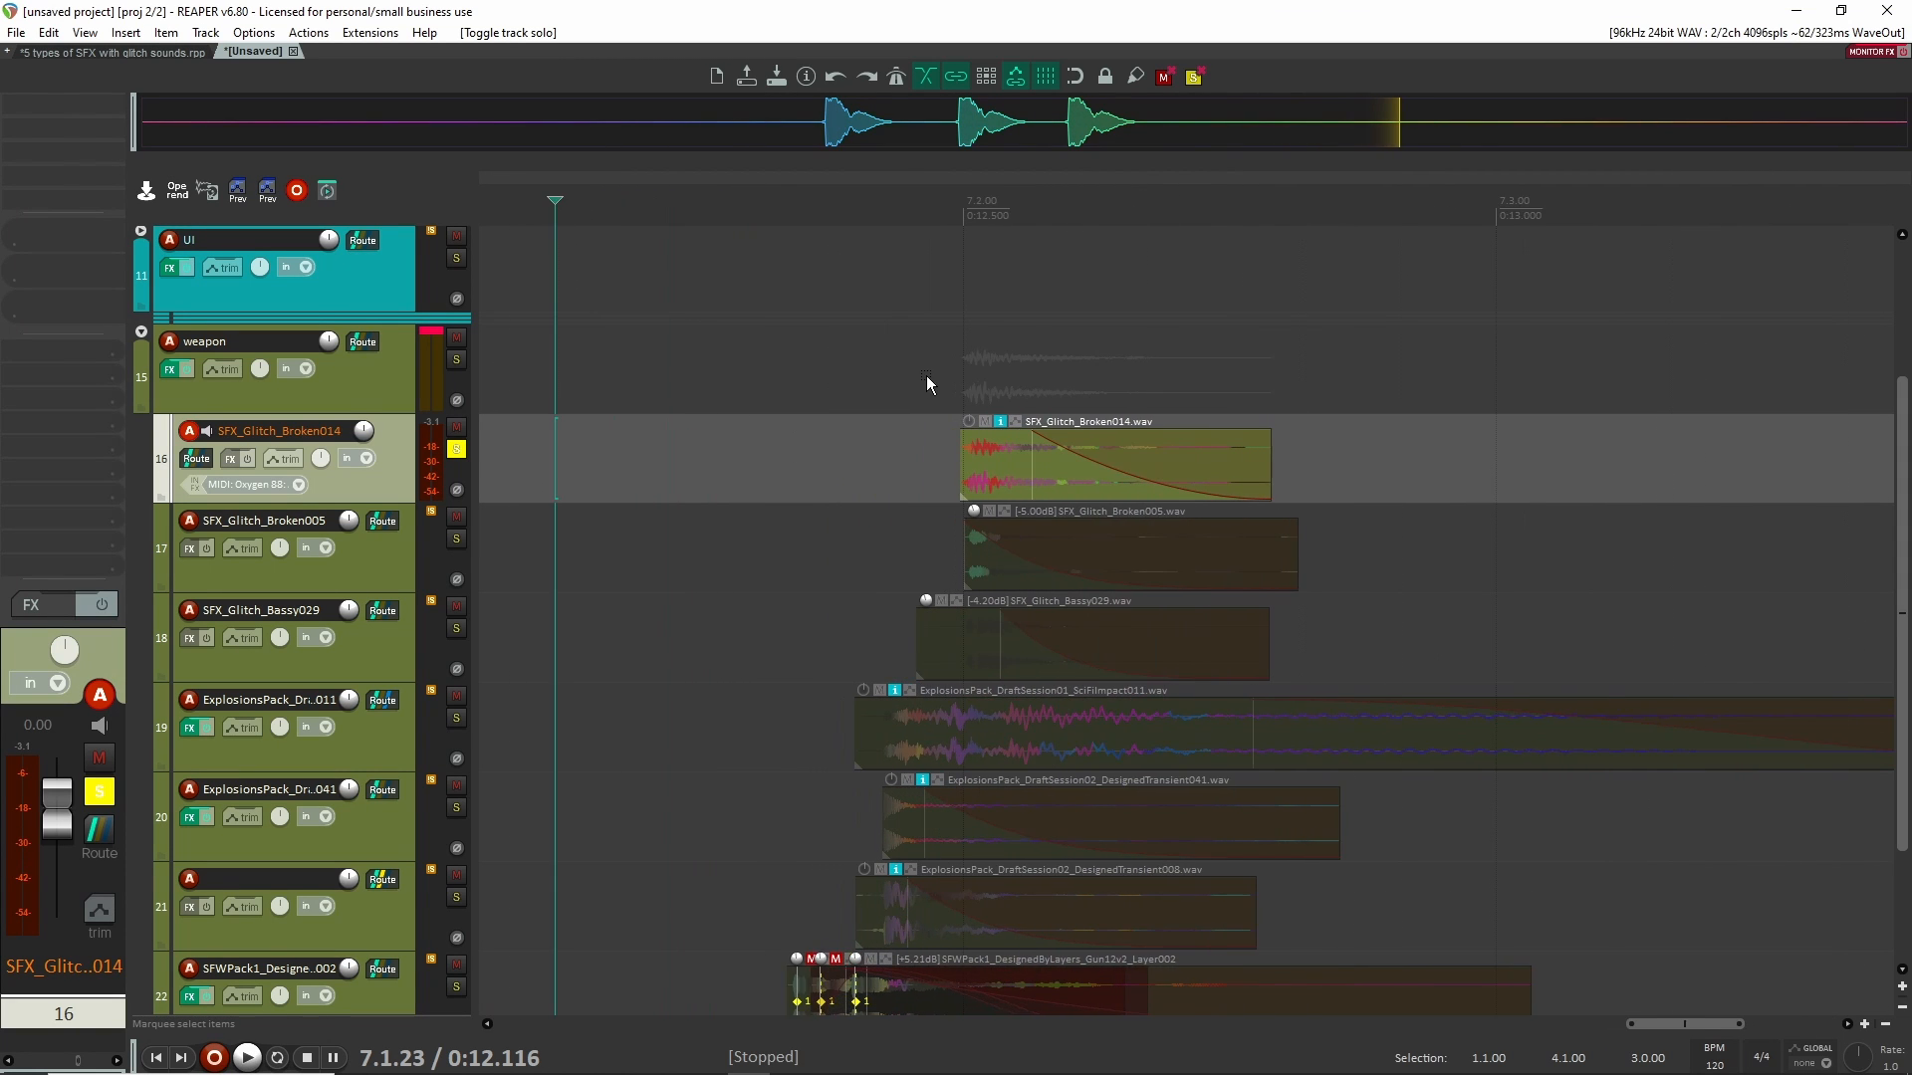
pyautogui.scroll(1, 857, 408)
pyautogui.click(803, 420)
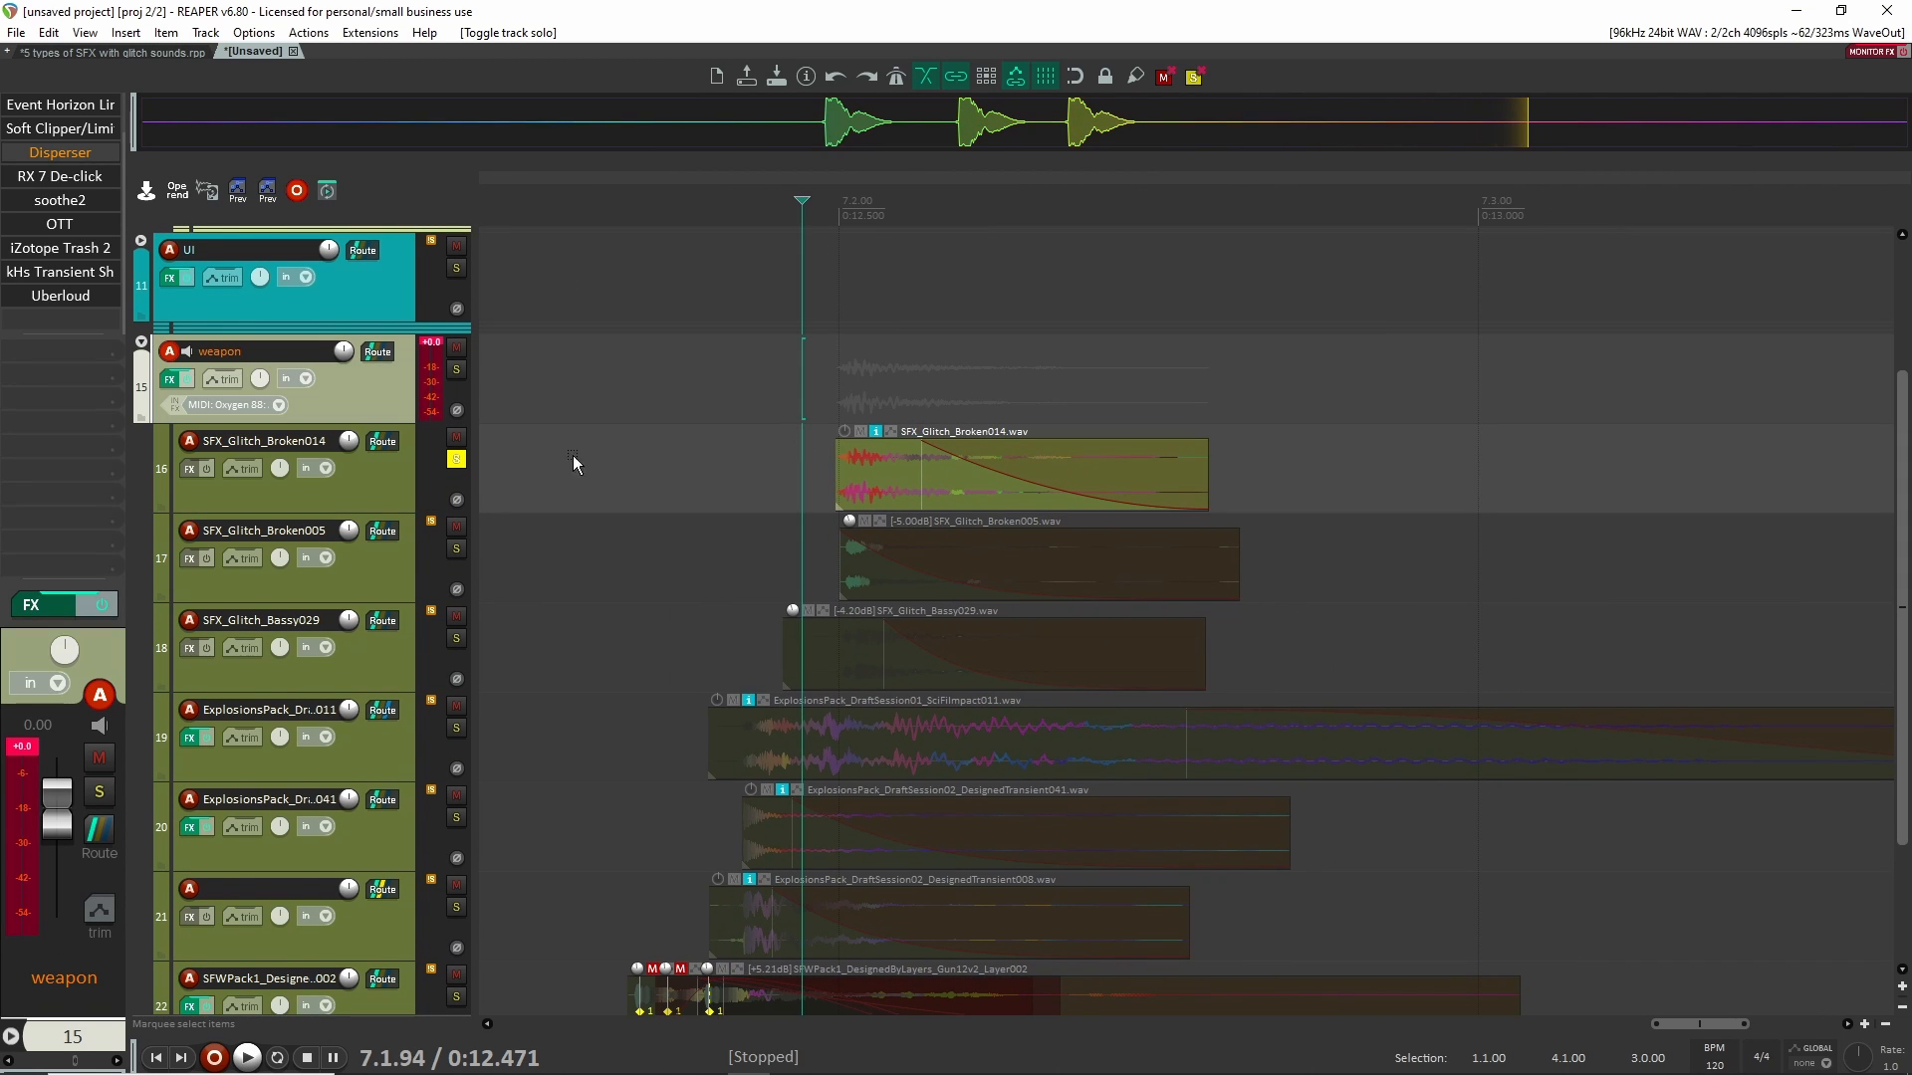
pyautogui.click(394, 501)
pyautogui.press('space')
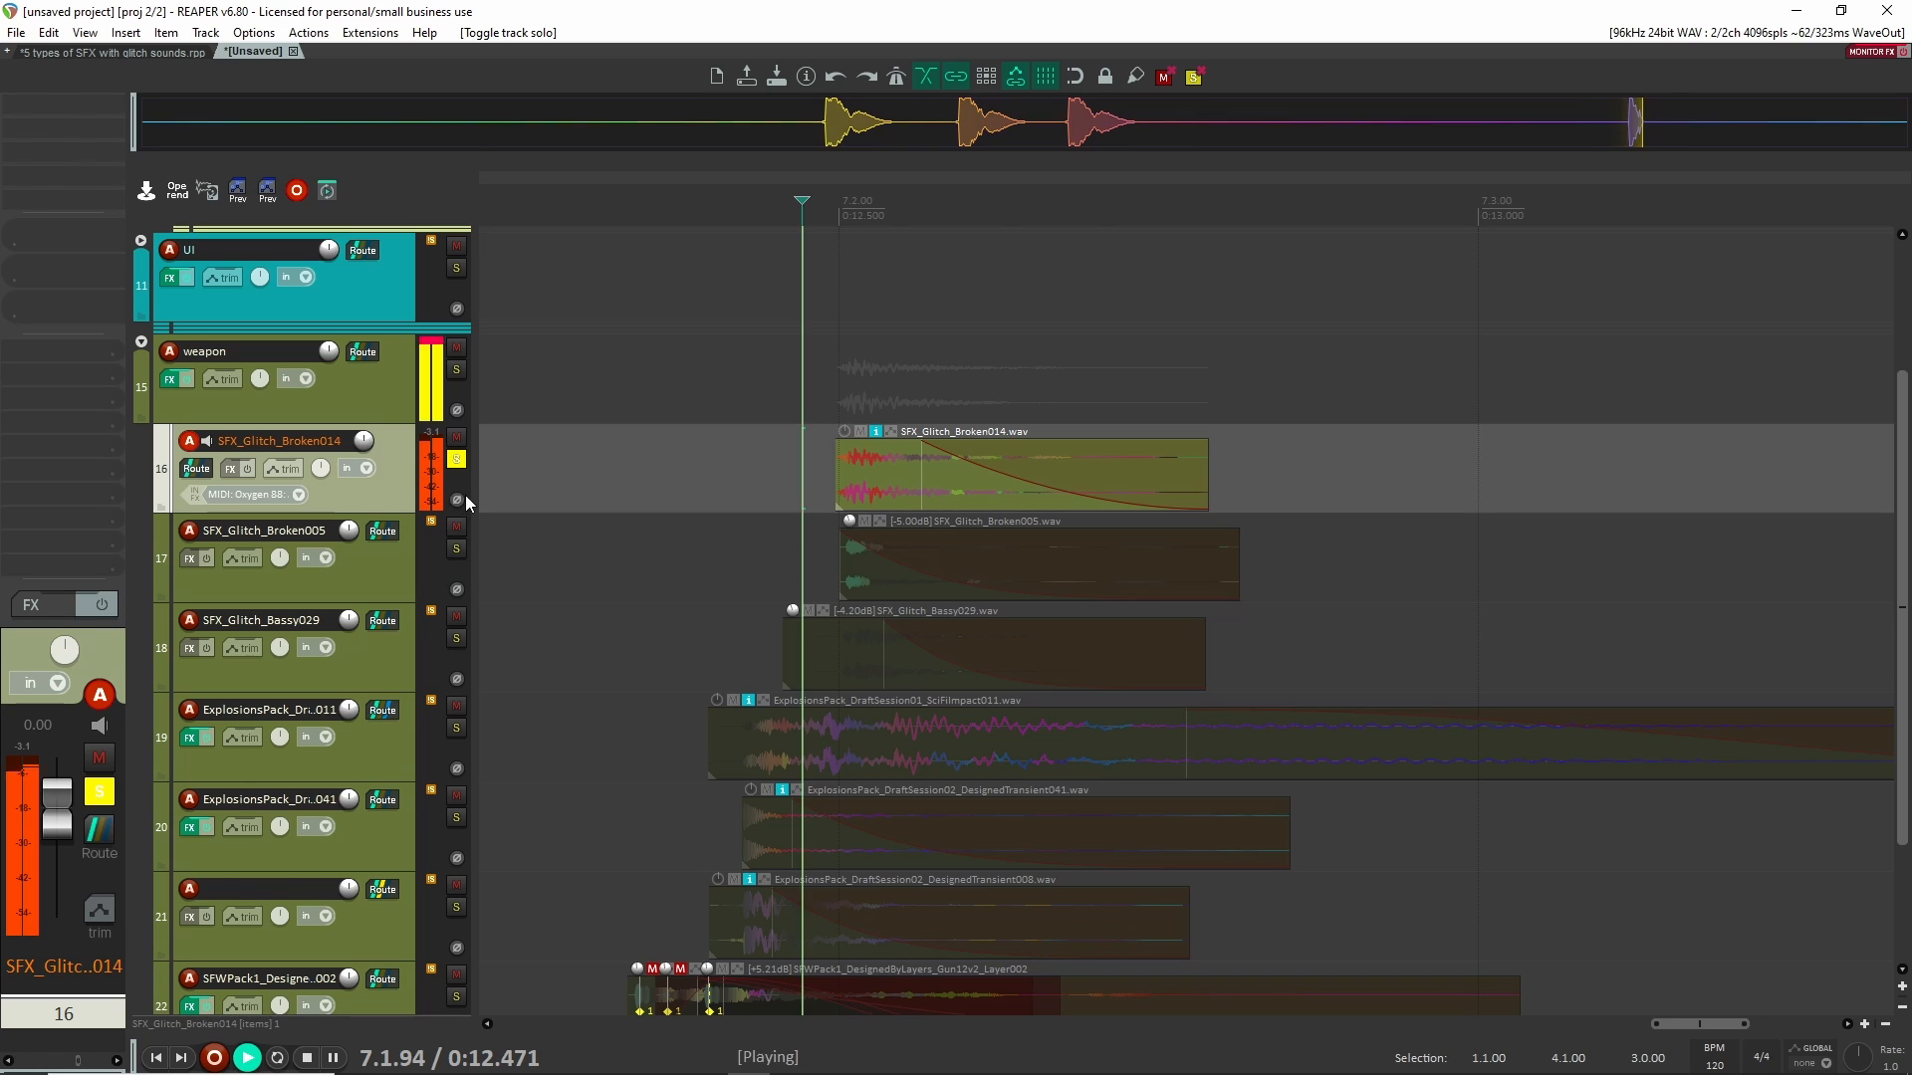
pyautogui.press('space')
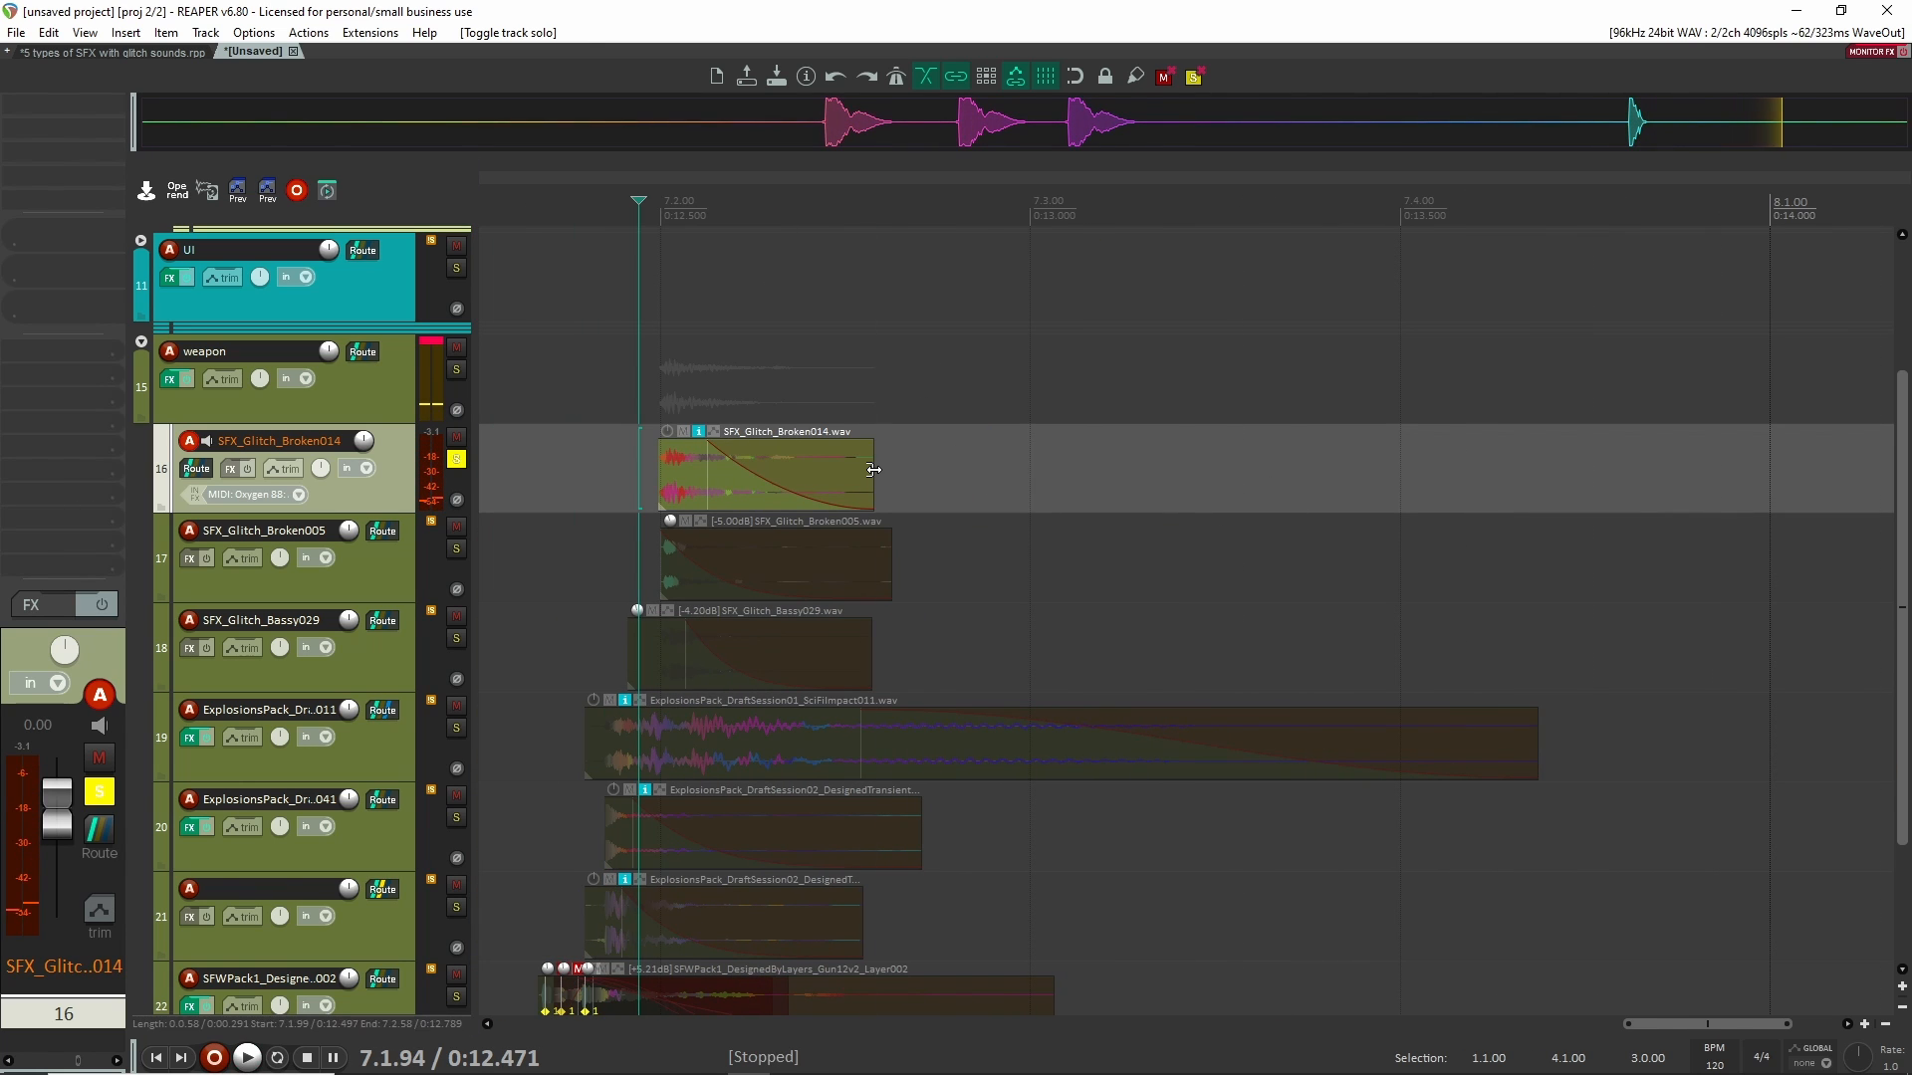
# Extend the end of the SFX_Glitch_Broken014 item to a length of about 1.05 seconds and play it
pyautogui.moveTo(873, 470); pyautogui.dragTo(1431, 470)
pyautogui.press('space')
pyautogui.press('space')
pyautogui.press('space')
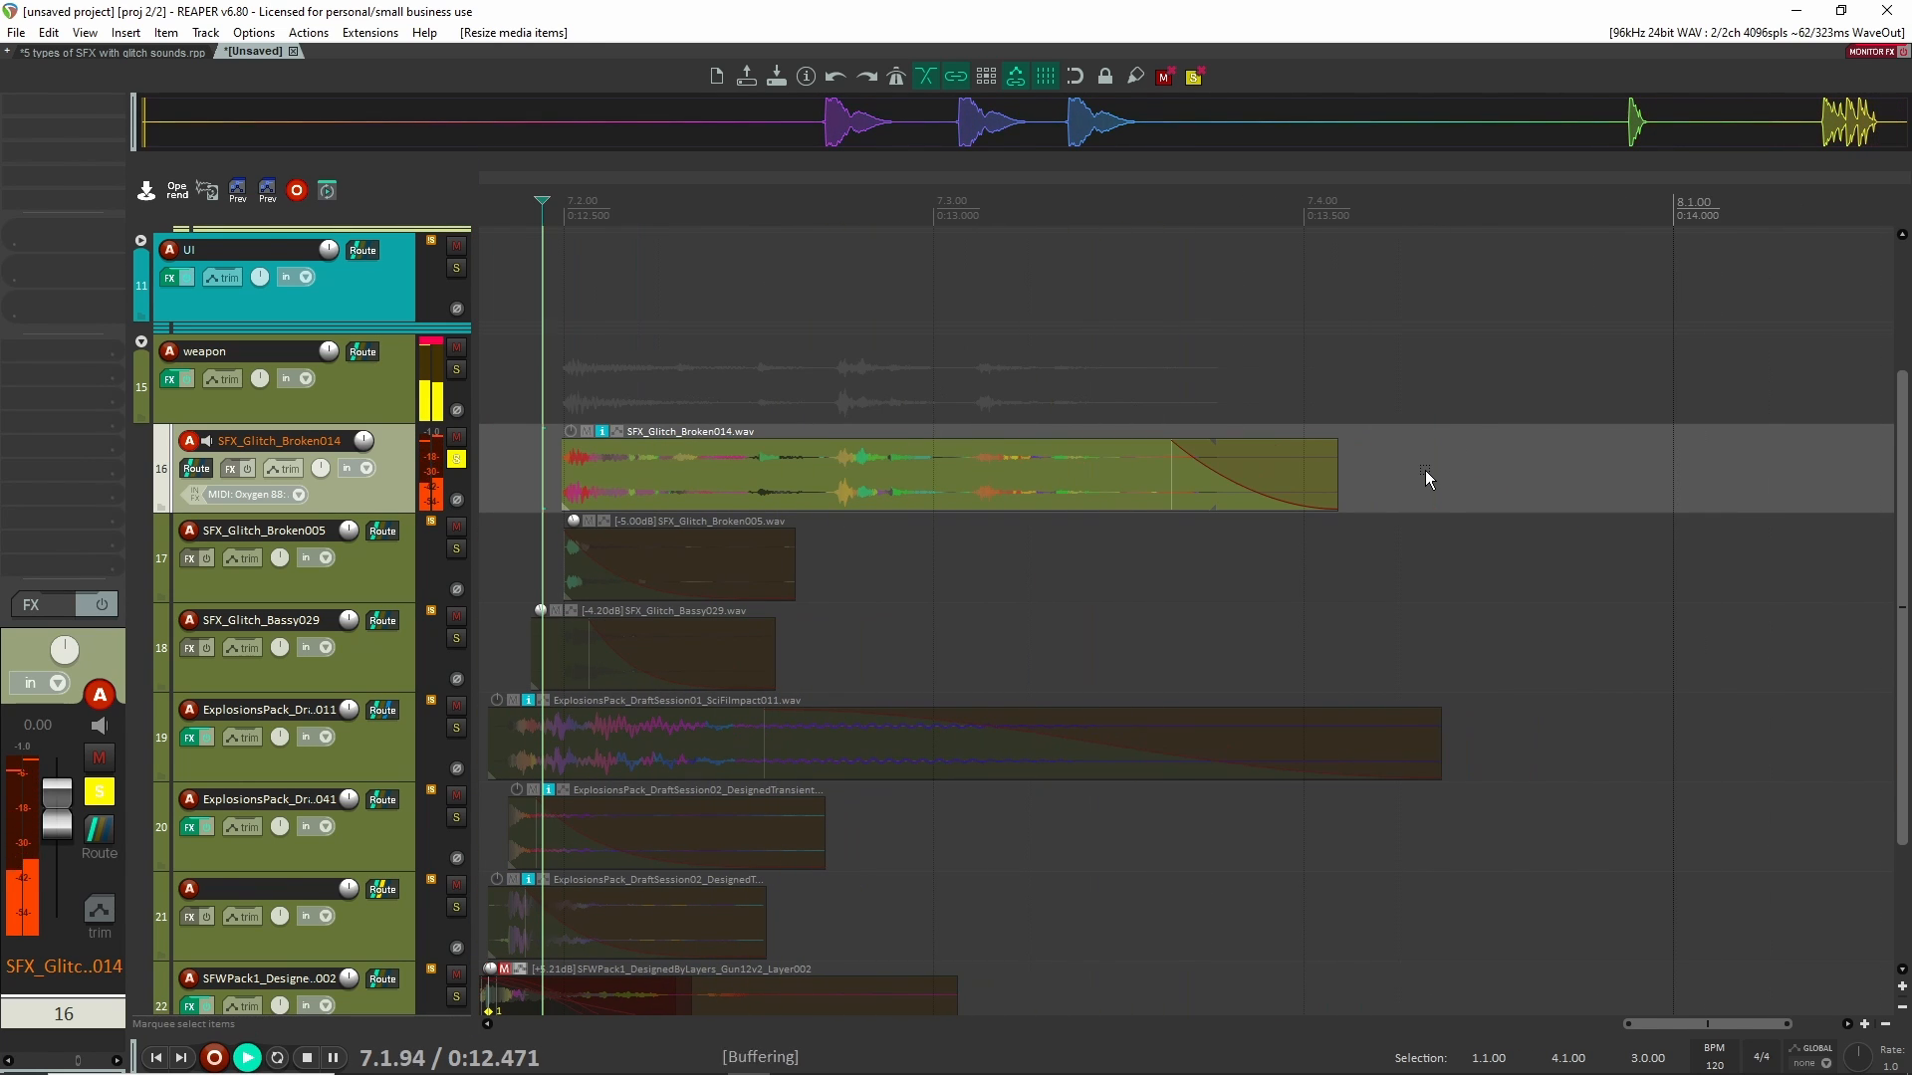
pyautogui.press('space')
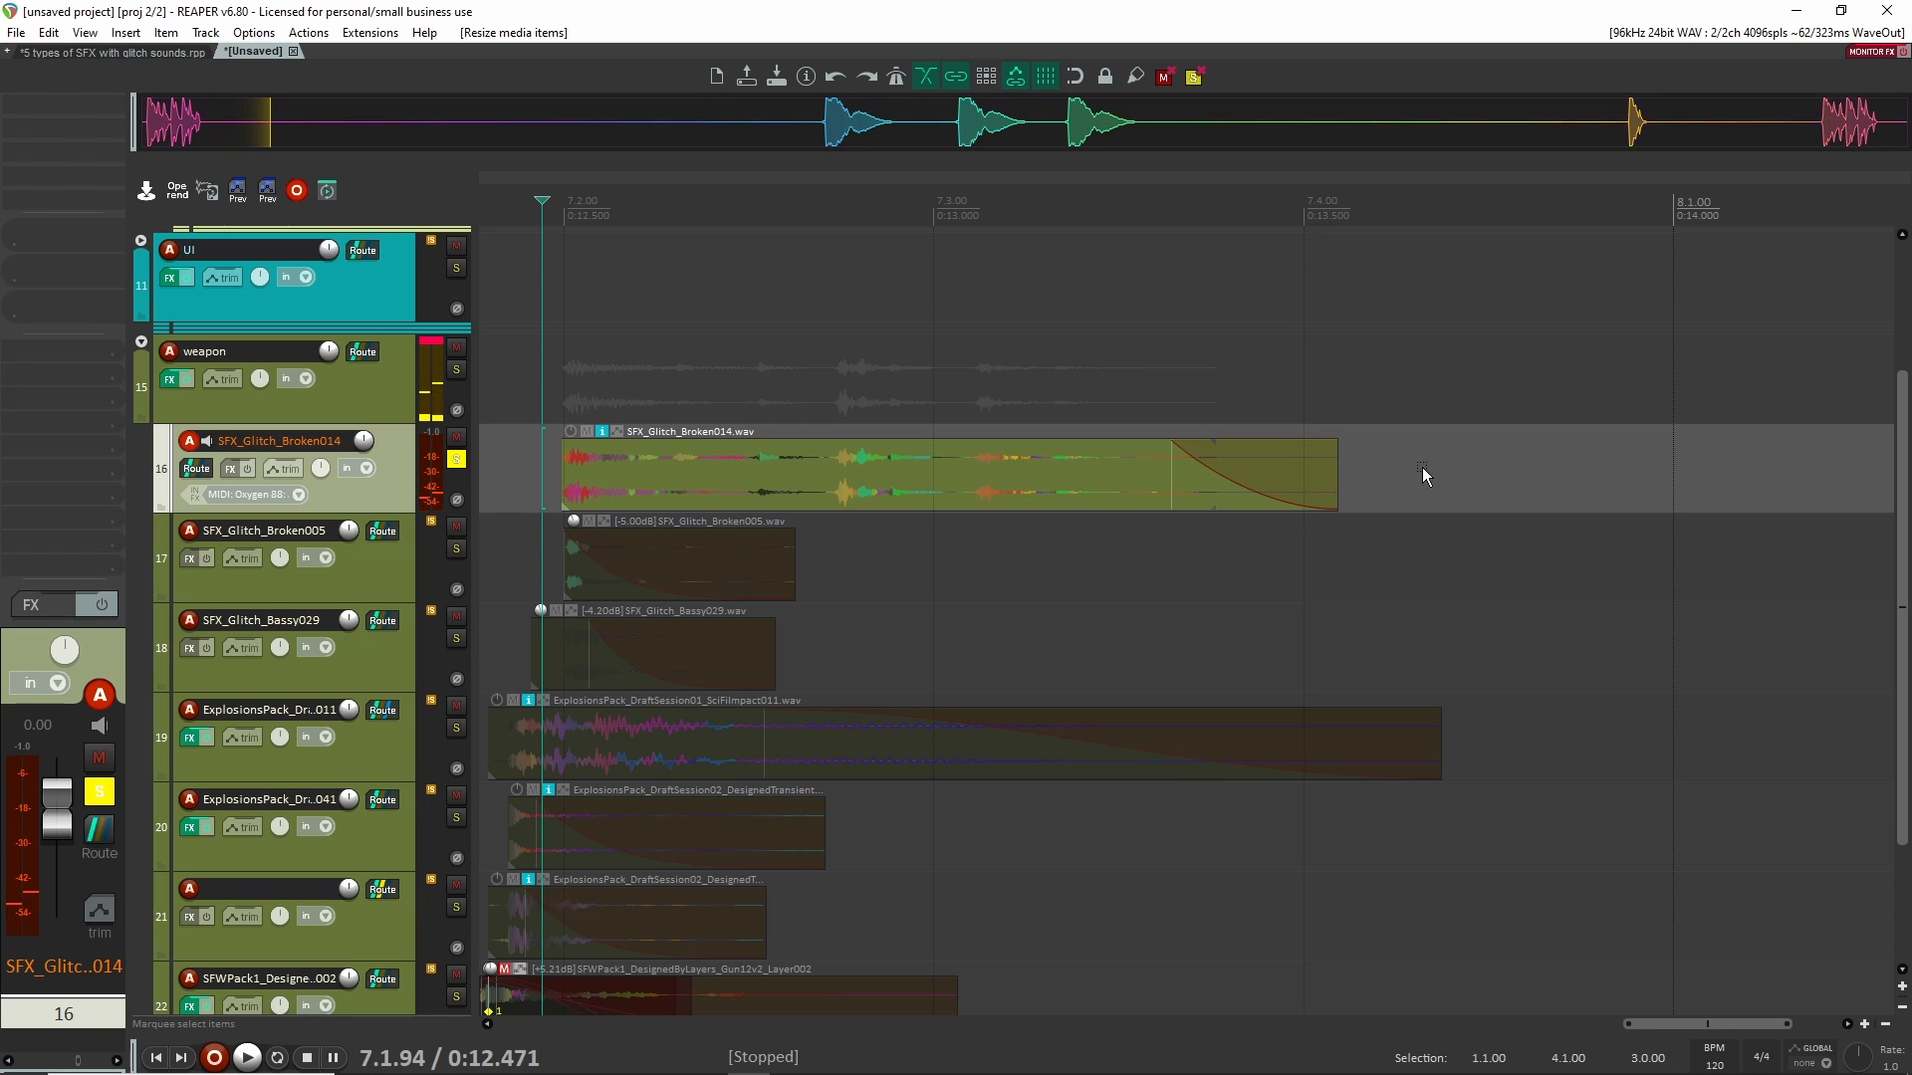
# Undo the length change of the SFX_Glitch_Broken014 item, play the trimmed version, and unsolo its track
pyautogui.hotkey('ctrl', 'z')
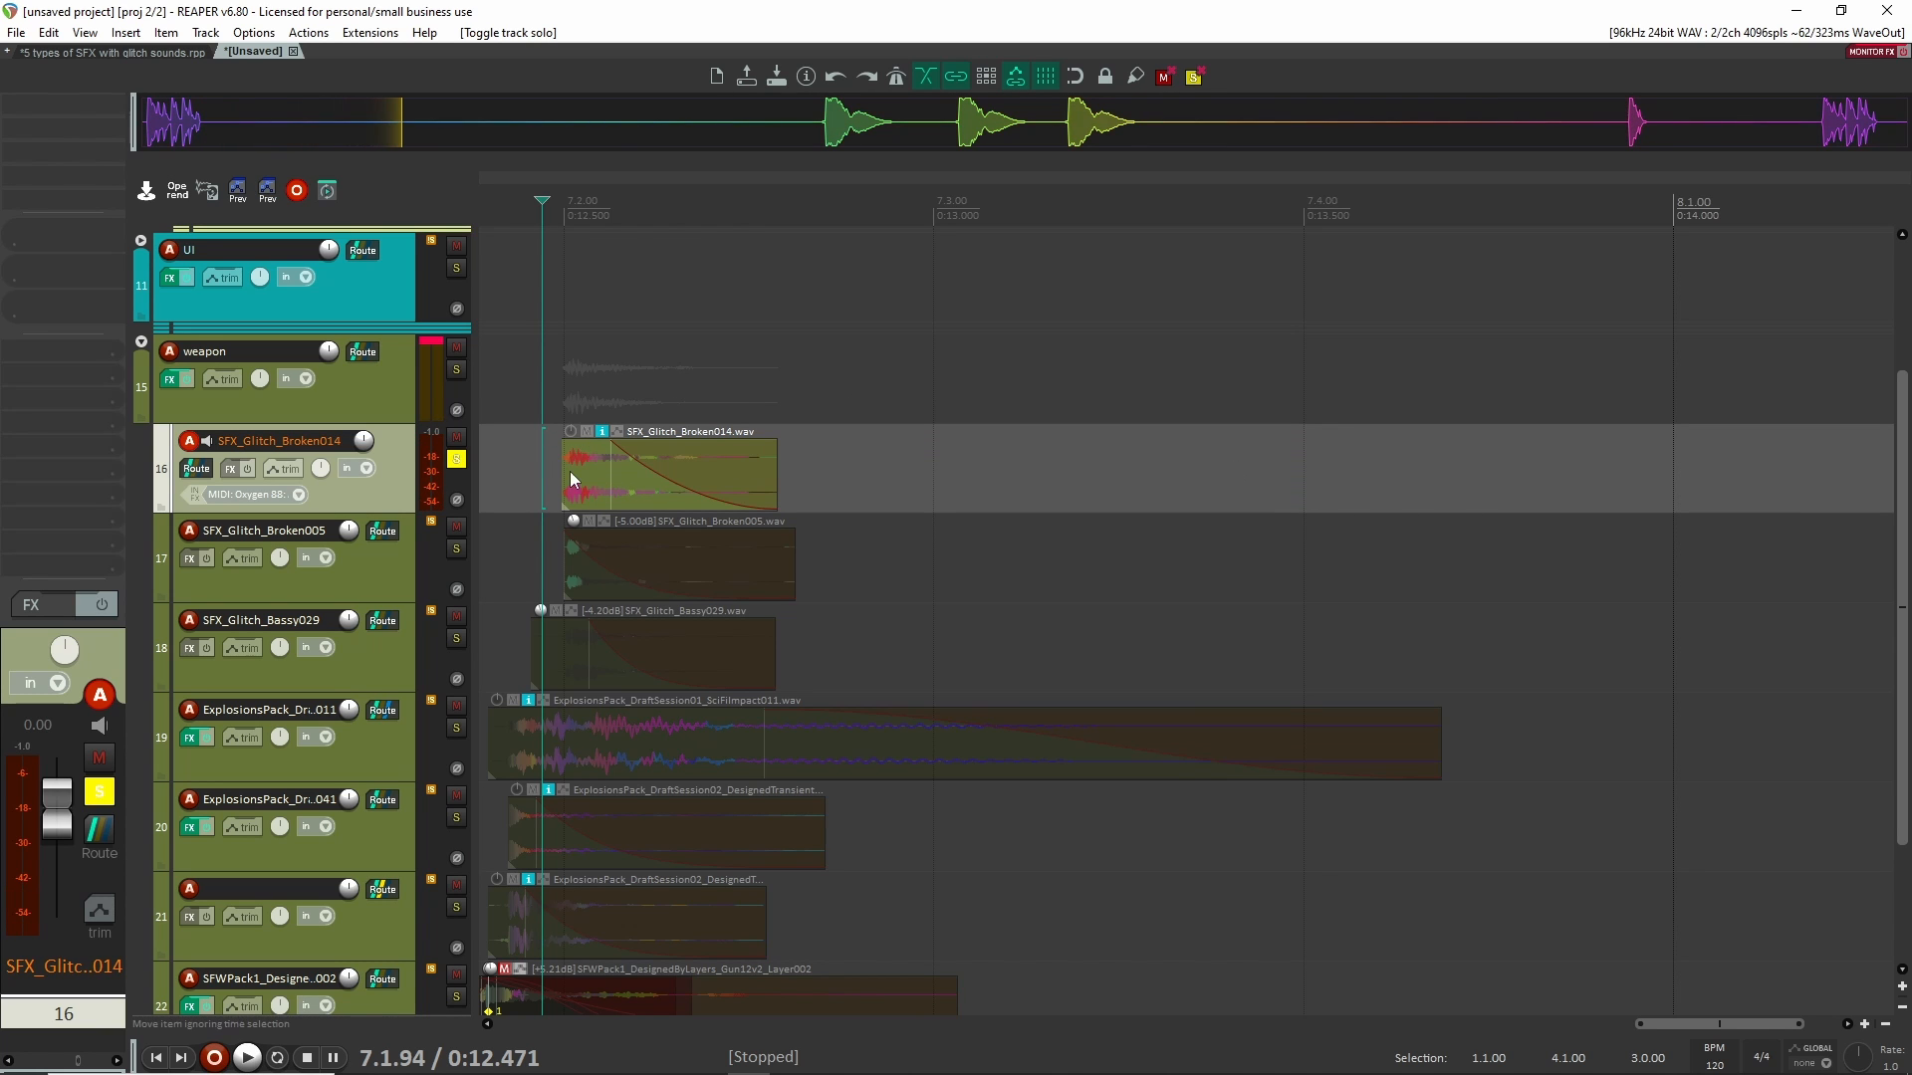
pyautogui.press('space')
pyautogui.click(460, 461)
pyautogui.press('space')
# Solo the SFX_Glitch_Broken005 track, extend its item to about 1.5 seconds, and play it
pyautogui.click(458, 547)
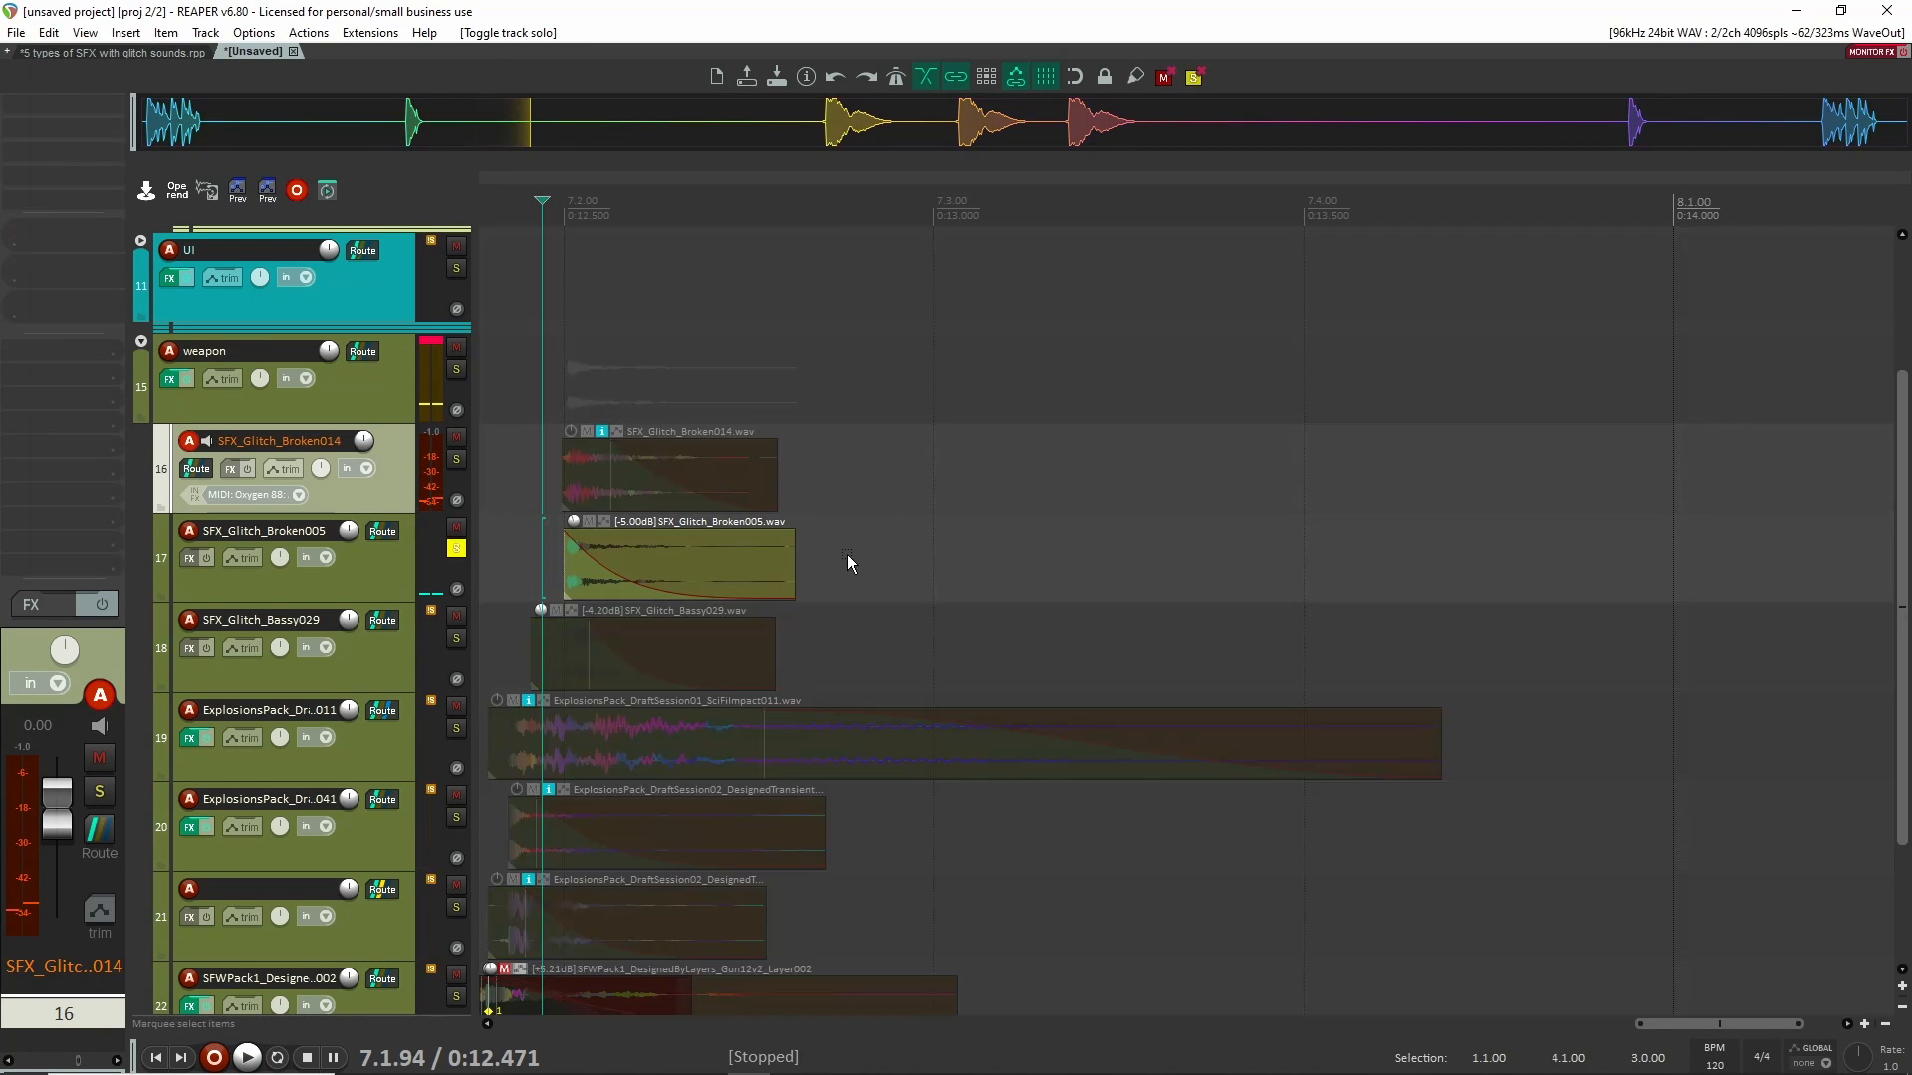
pyautogui.moveTo(796, 554); pyautogui.dragTo(1654, 534)
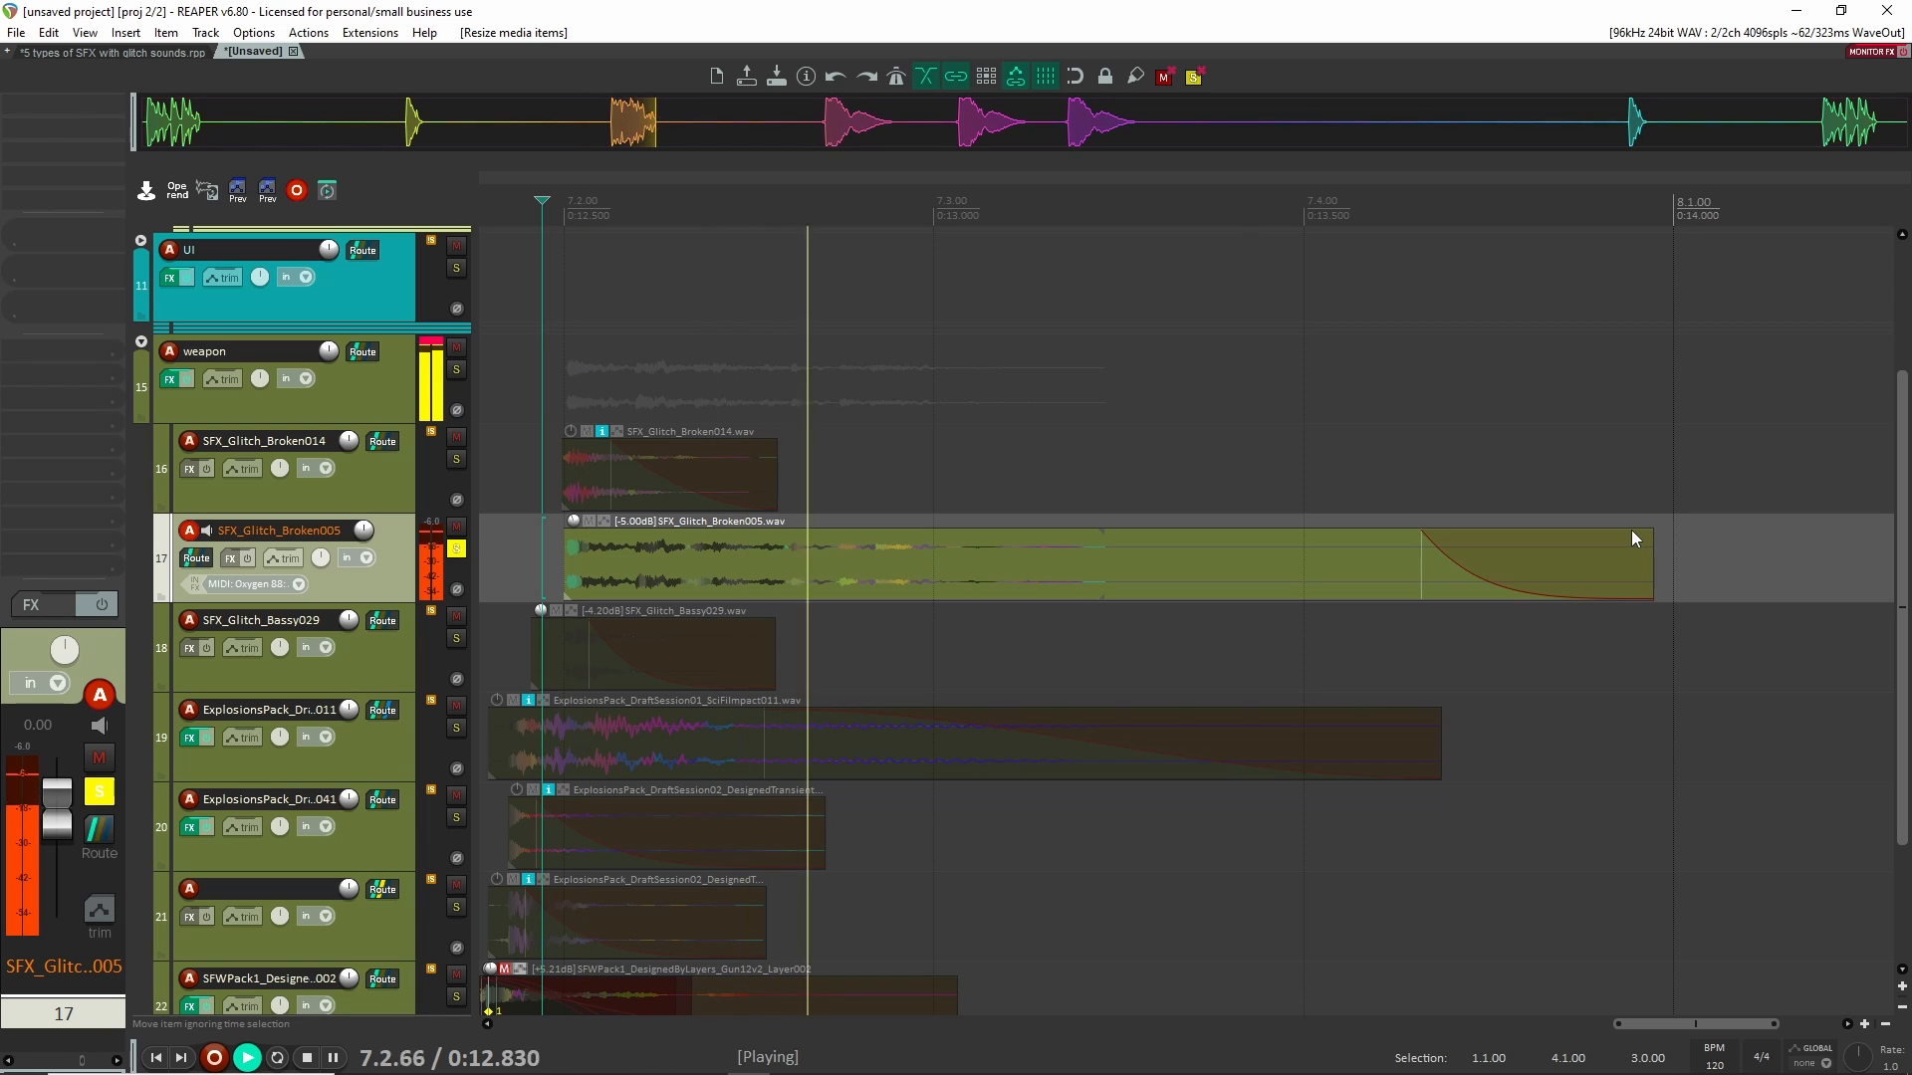
pyautogui.press('space')
# Undo the length change of the SFX_Glitch_Broken005 item and play the trimmed version
pyautogui.hotkey('ctrl', 'z')
pyautogui.press('space')
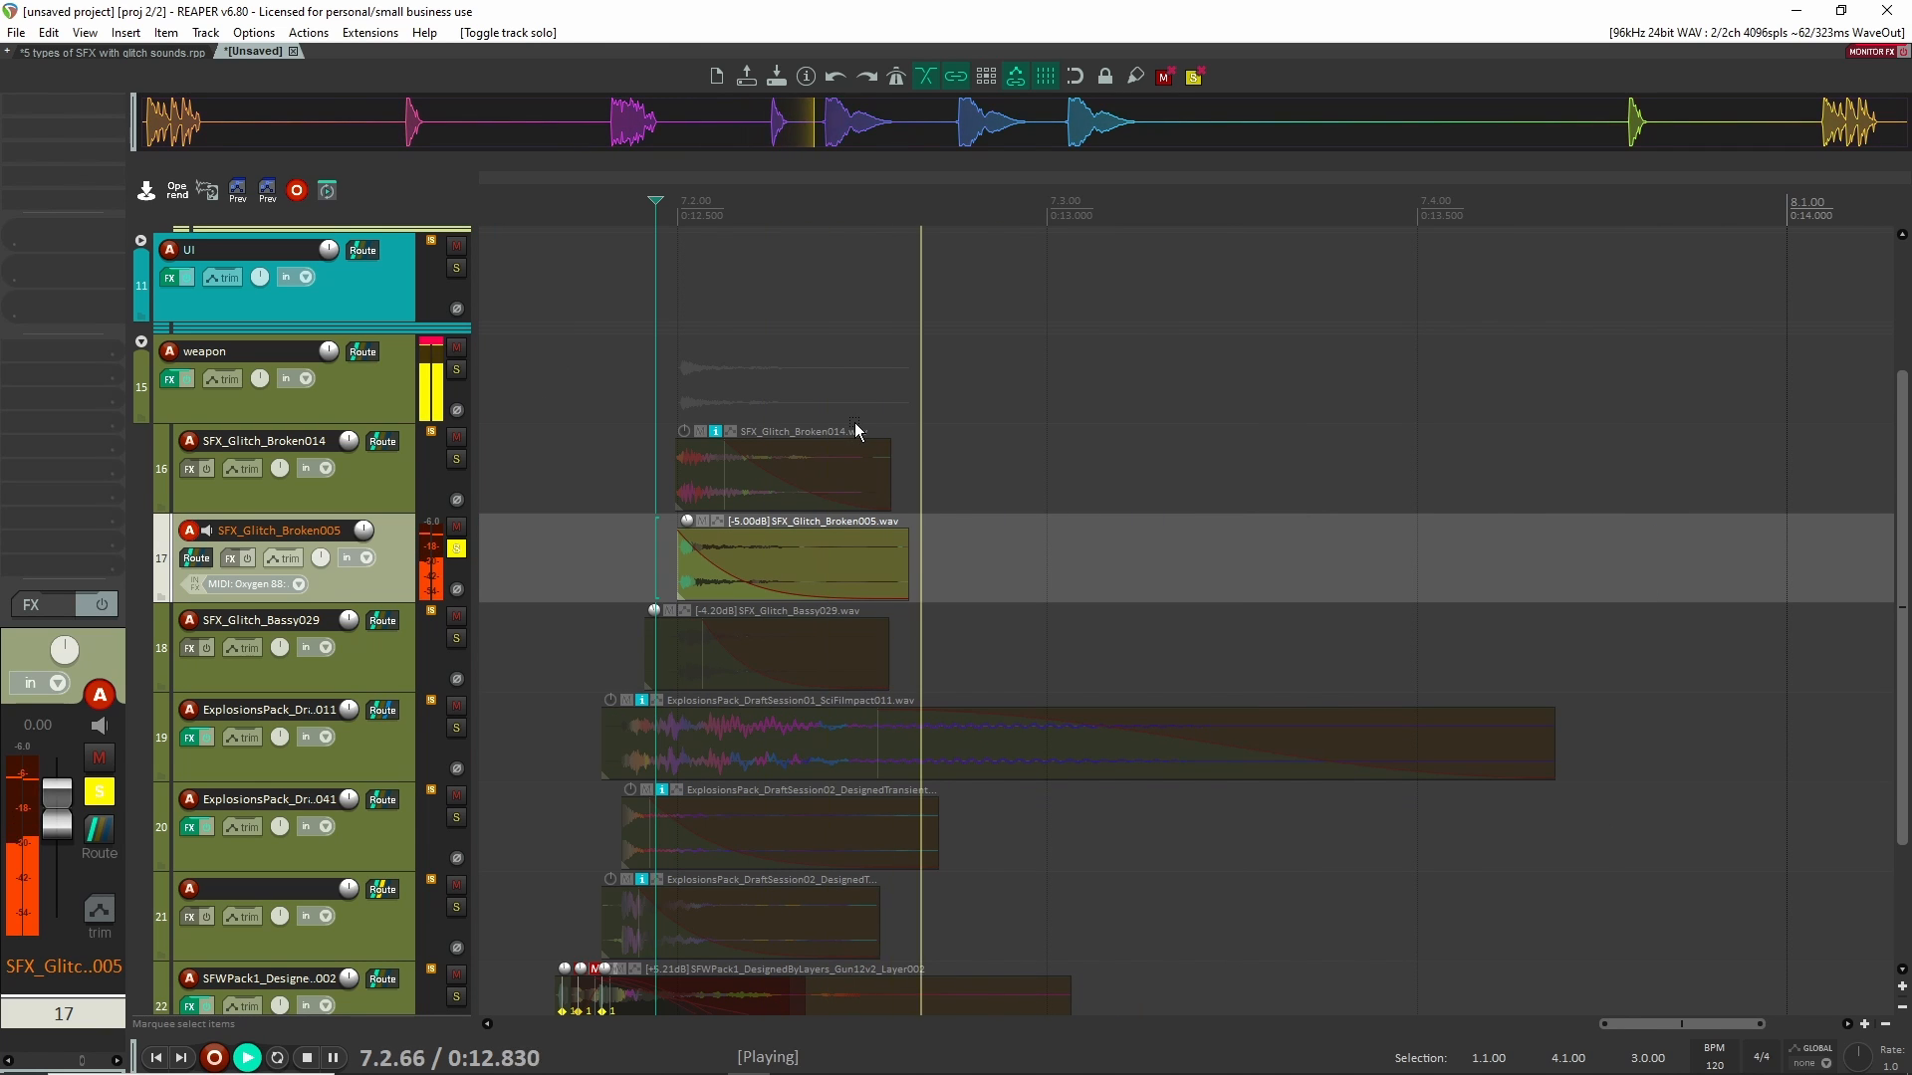
pyautogui.press('space')
# Solo the SFX_Glitch_Broken014 track together with SFX_Glitch_Broken005 and play both glitch layers
pyautogui.click(396, 503)
pyautogui.click(454, 462)
pyautogui.press('space')
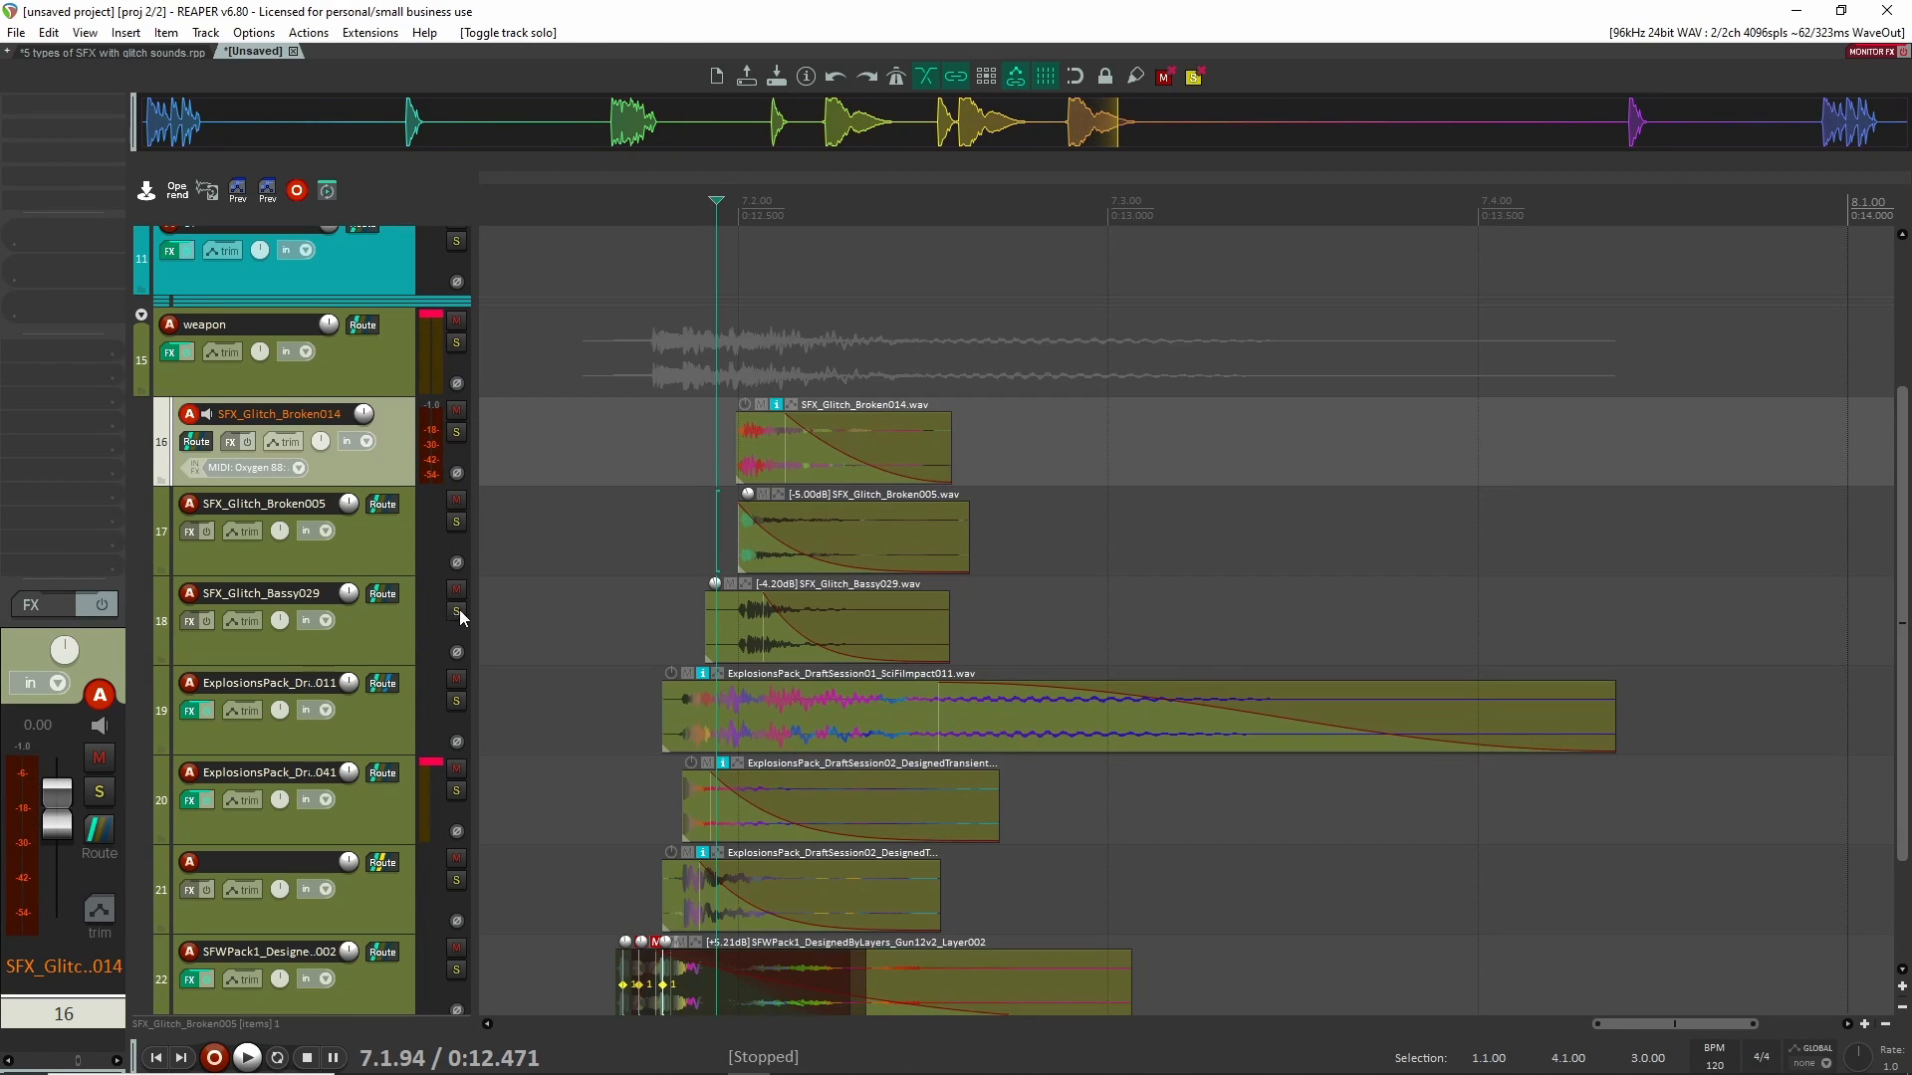
# Solo the SFX_Glitch_Bassy029 track, extend its item to about 1.3 seconds, and play it
pyautogui.click(458, 610)
pyautogui.press('space')
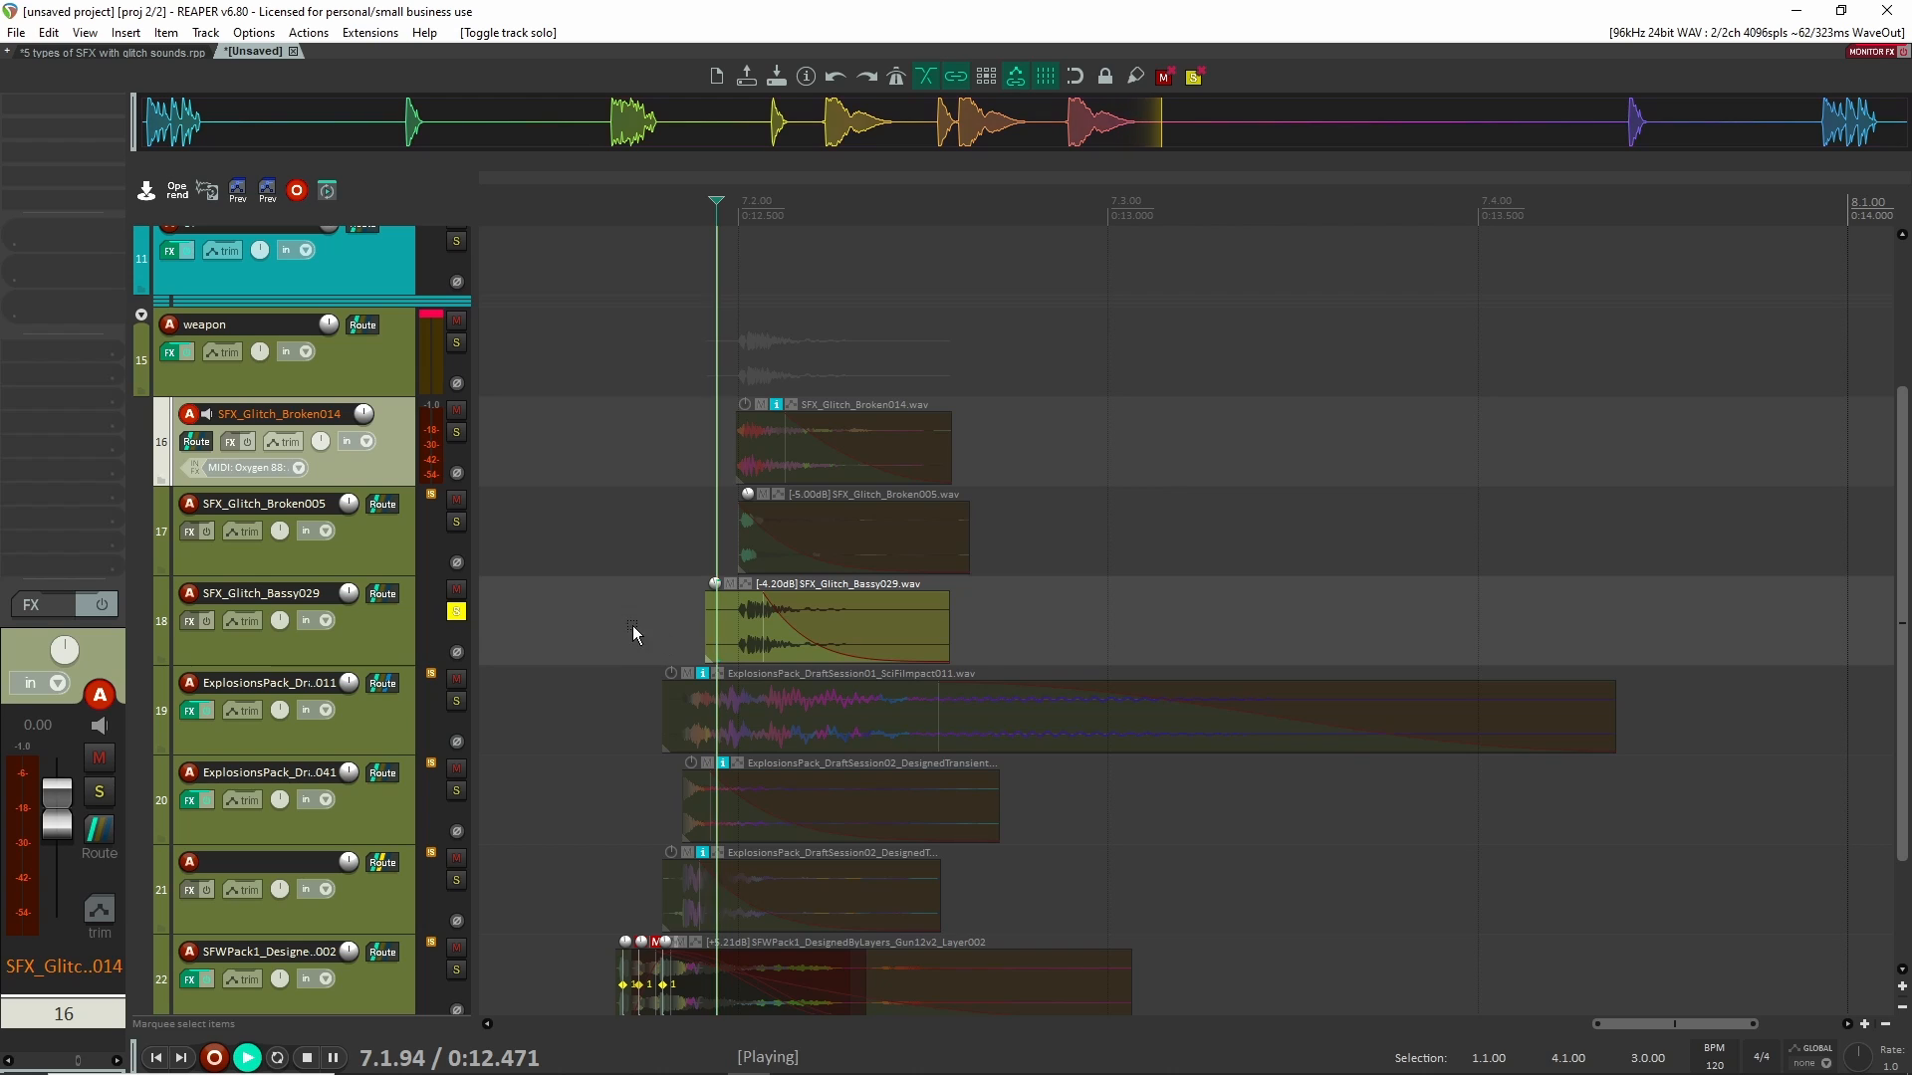
pyautogui.moveTo(948, 623); pyautogui.dragTo(1563, 611)
pyautogui.press('space')
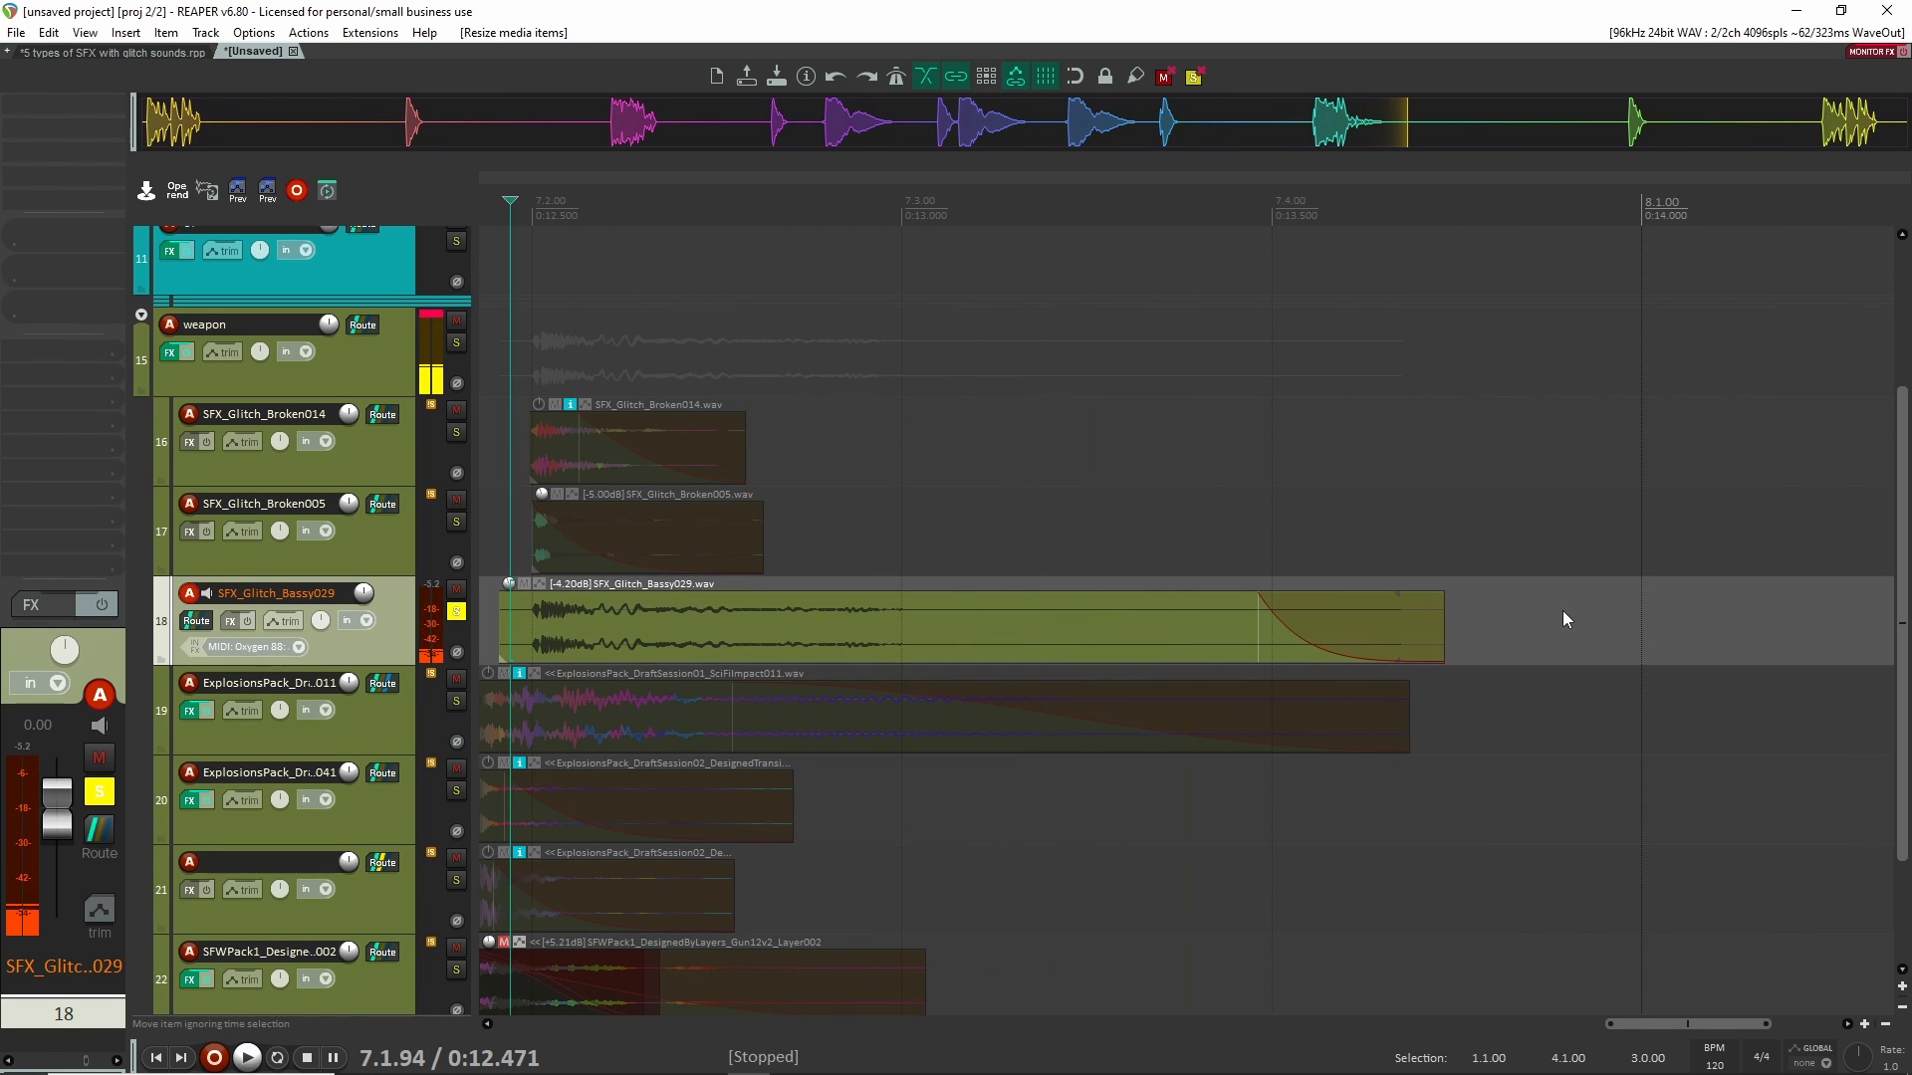
# Undo the length change of the SFX_Glitch_Bassy029 item and unsolo its track
pyautogui.hotkey('ctrl', 'z')
pyautogui.click(457, 611)
pyautogui.moveTo(663, 554); pyautogui.dragTo(980, 393)
# Solo the track with the SciFiImpact011 item and play that layer from its beginning
pyautogui.click(457, 539)
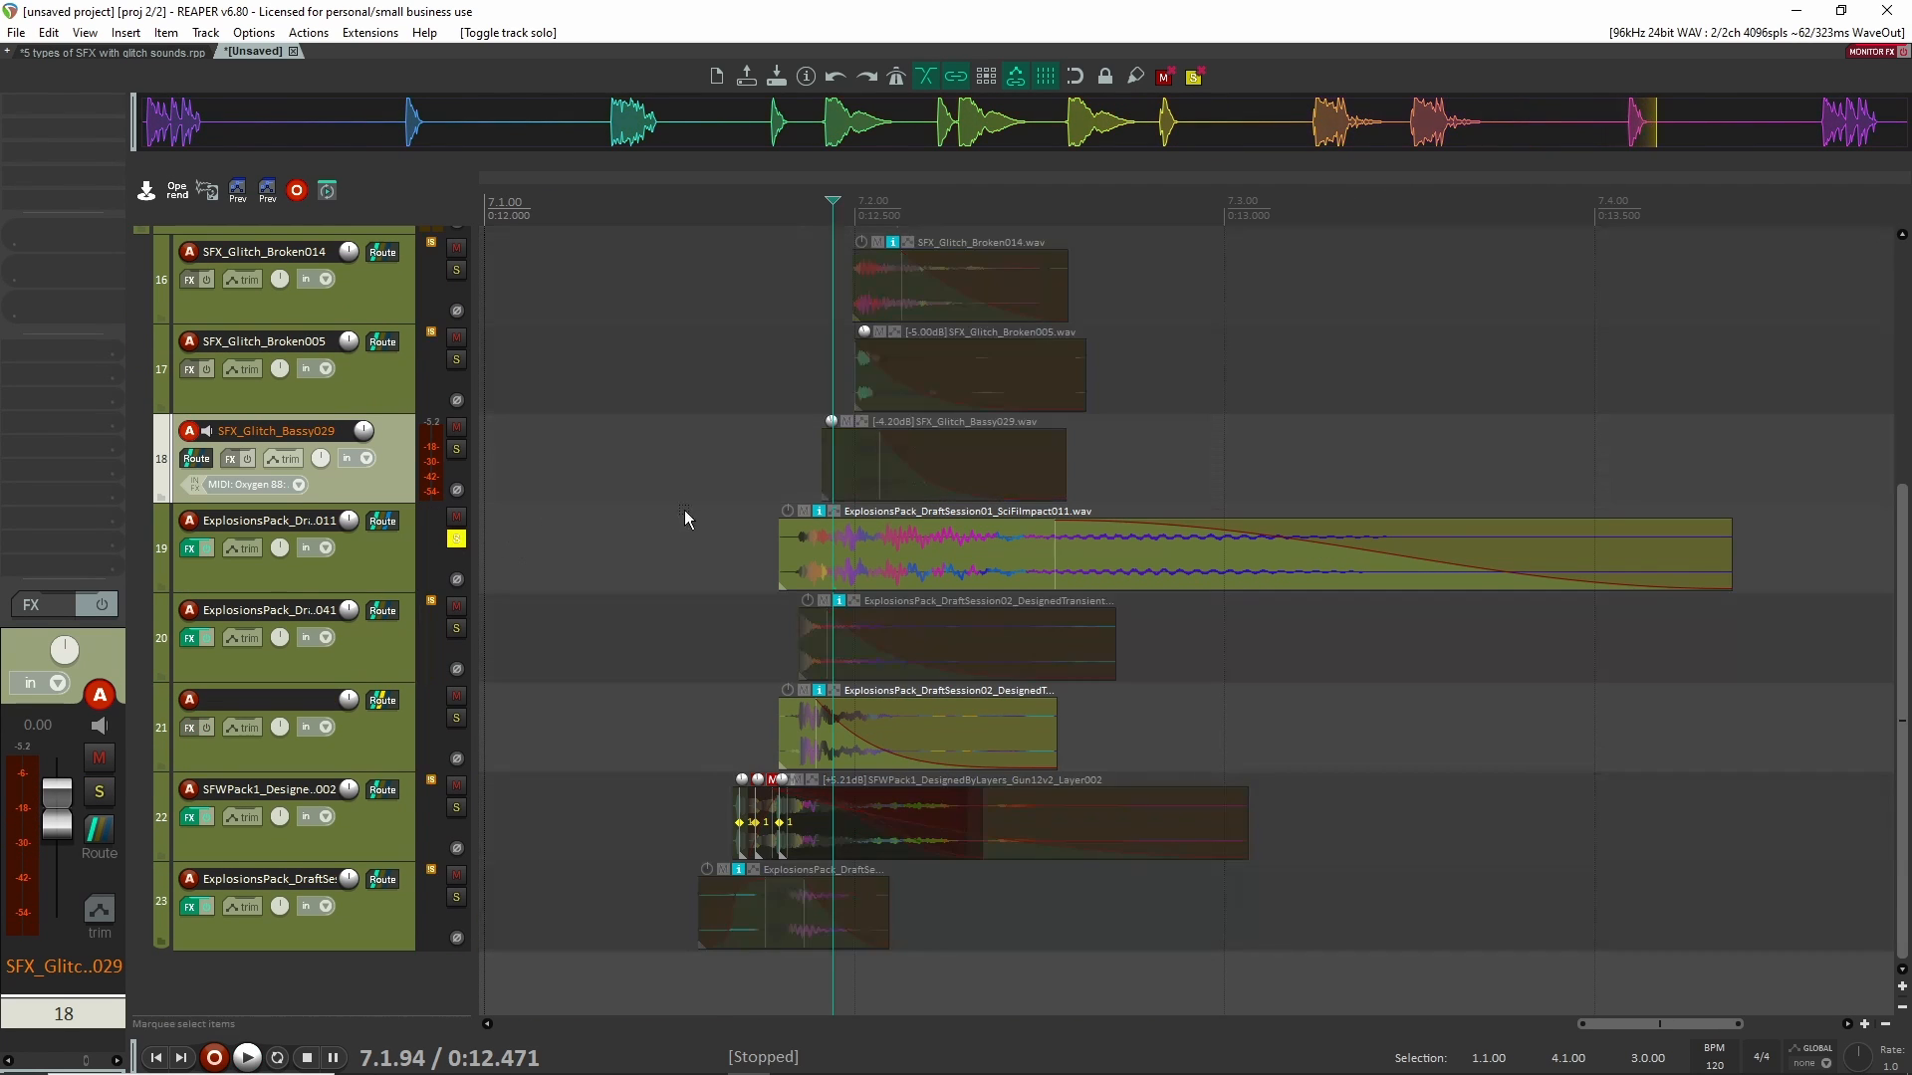
pyautogui.click(717, 500)
pyautogui.moveTo(803, 490); pyautogui.dragTo(684, 473)
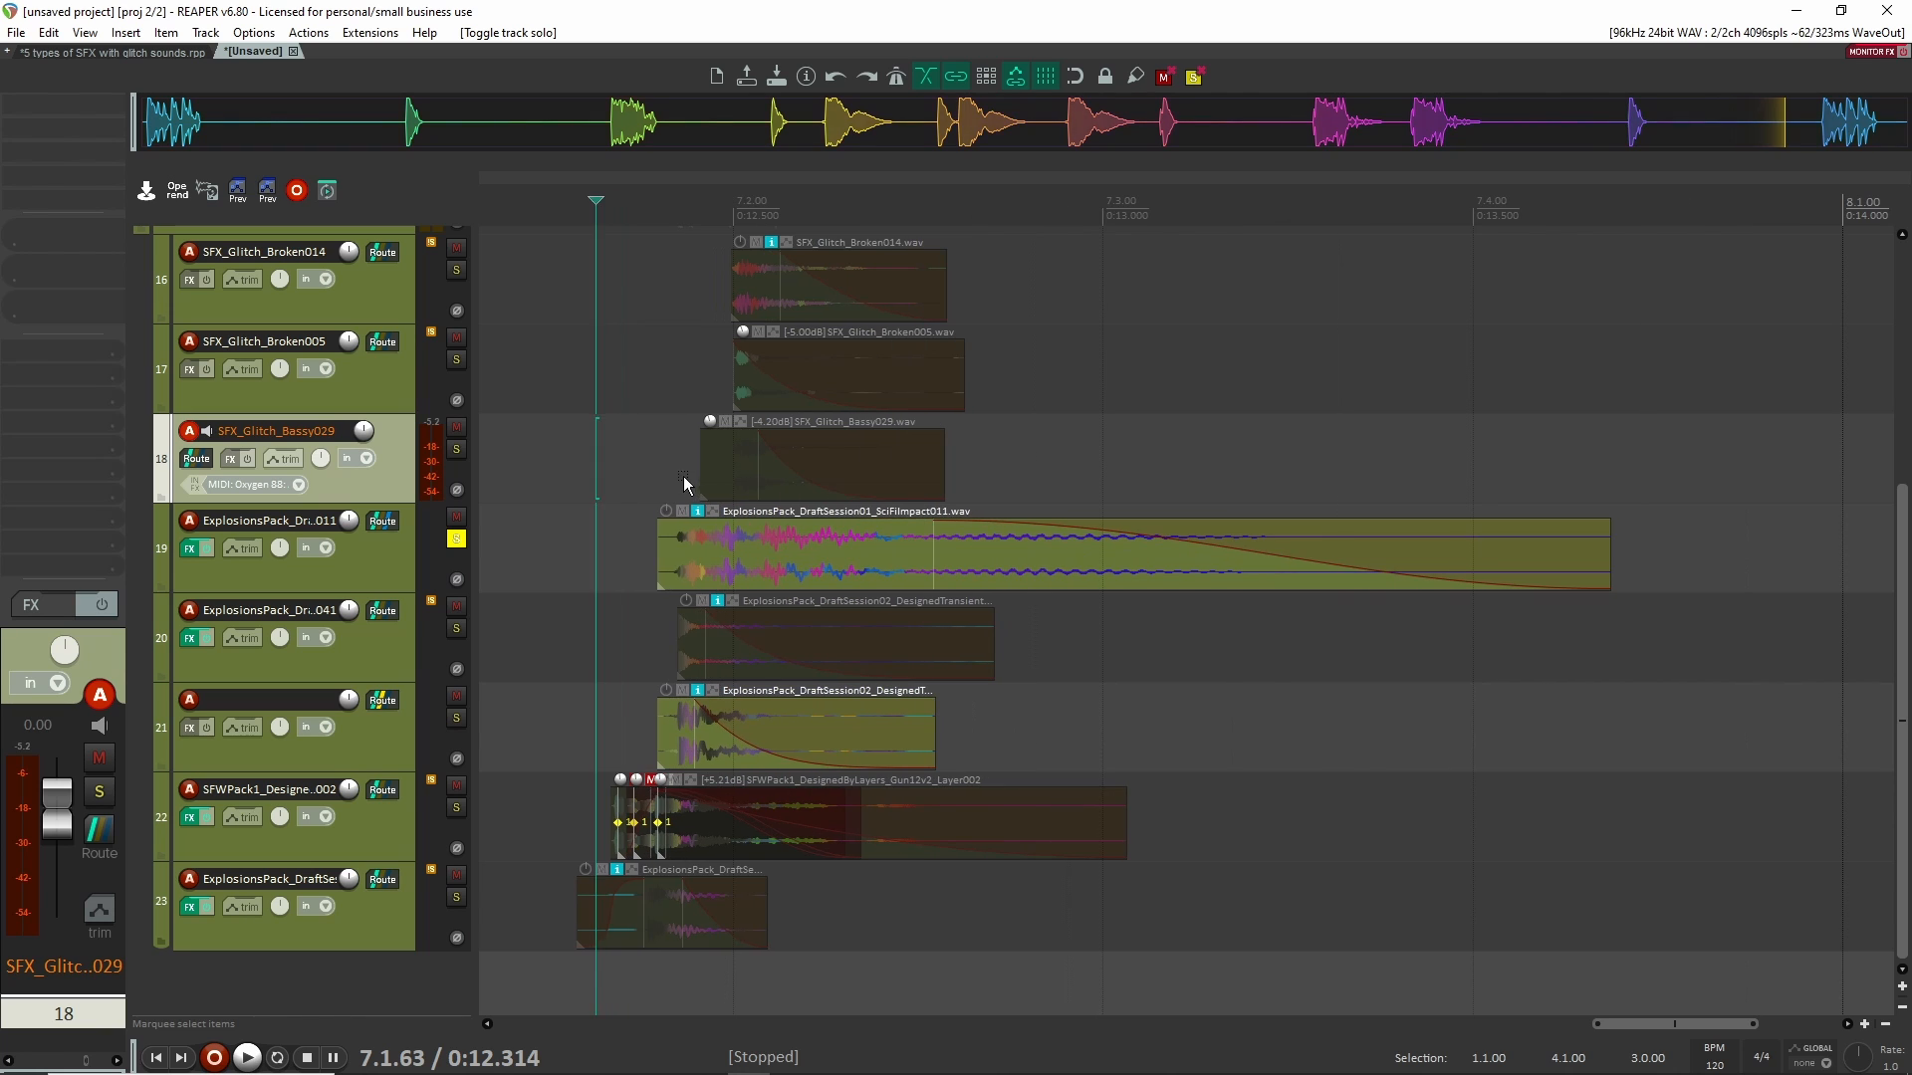
pyautogui.click(676, 474)
pyautogui.click(374, 580)
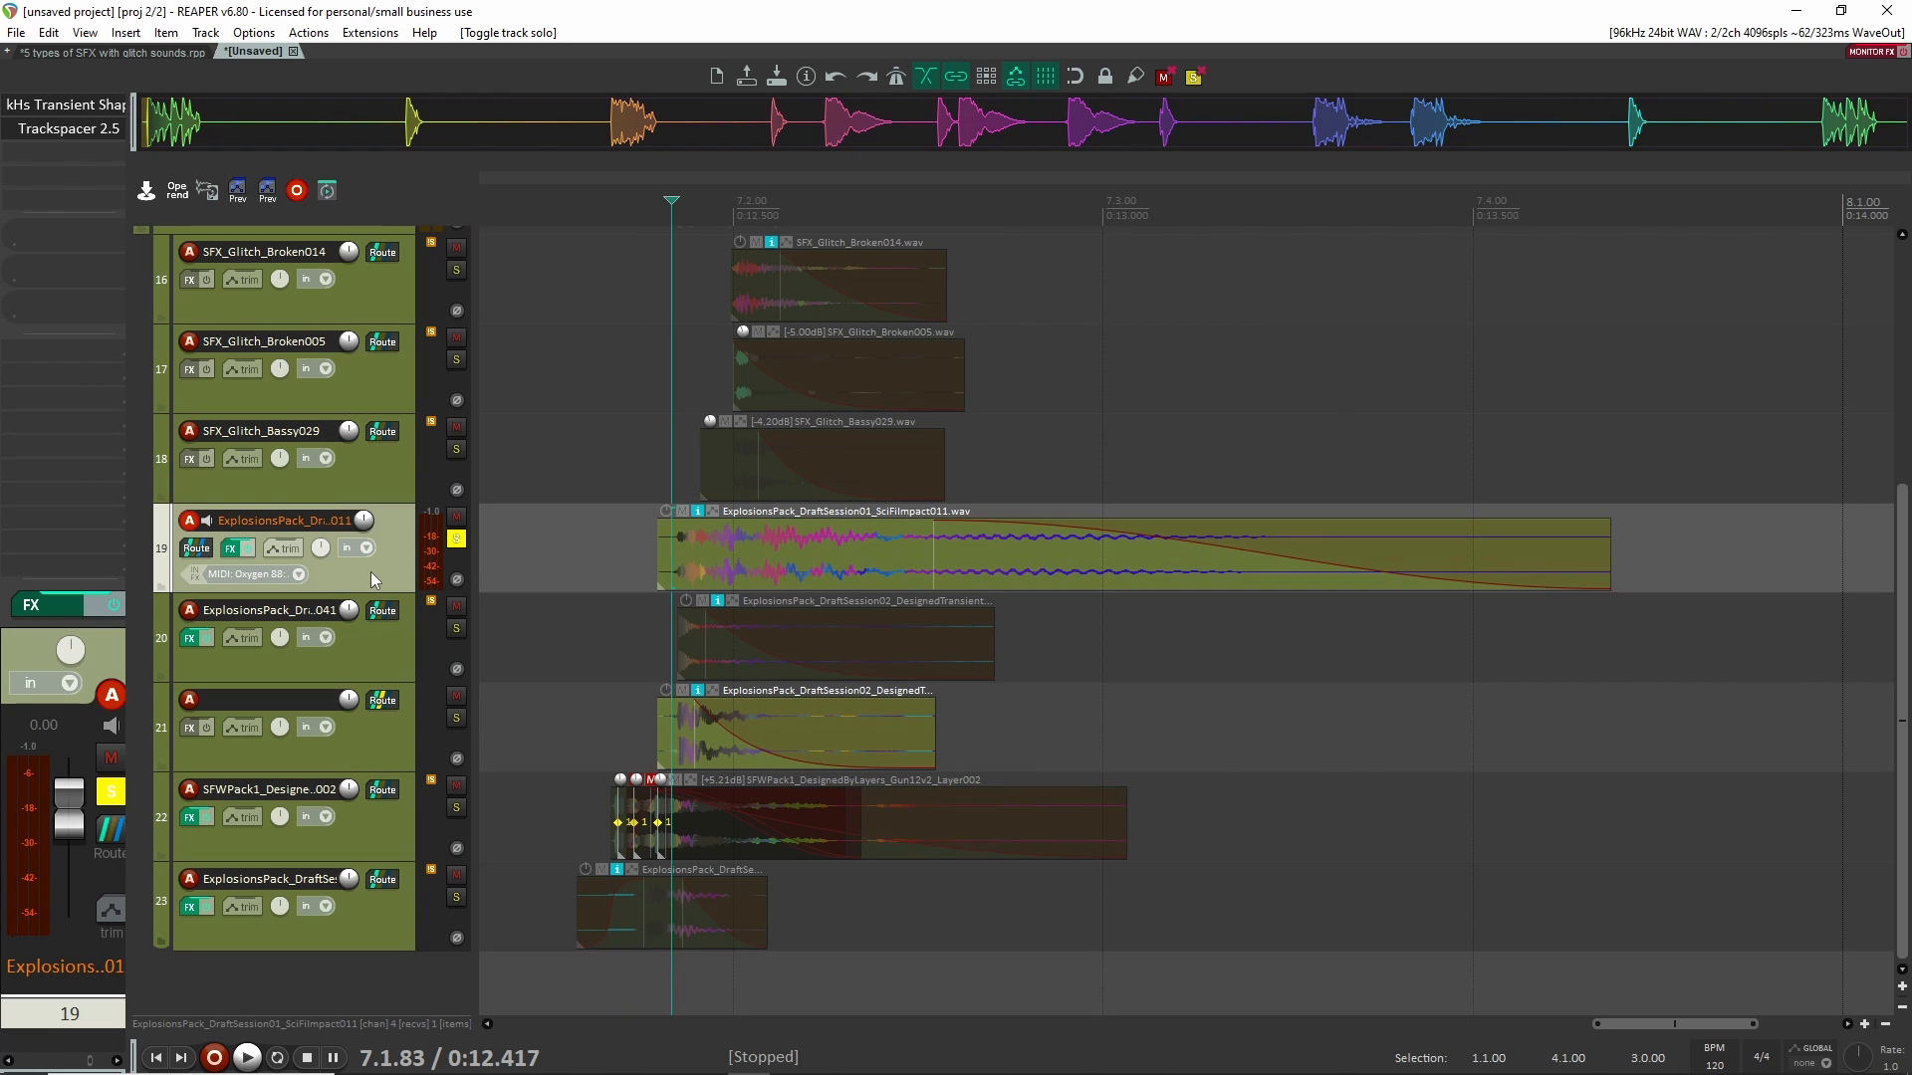
pyautogui.press('space')
pyautogui.press('space')
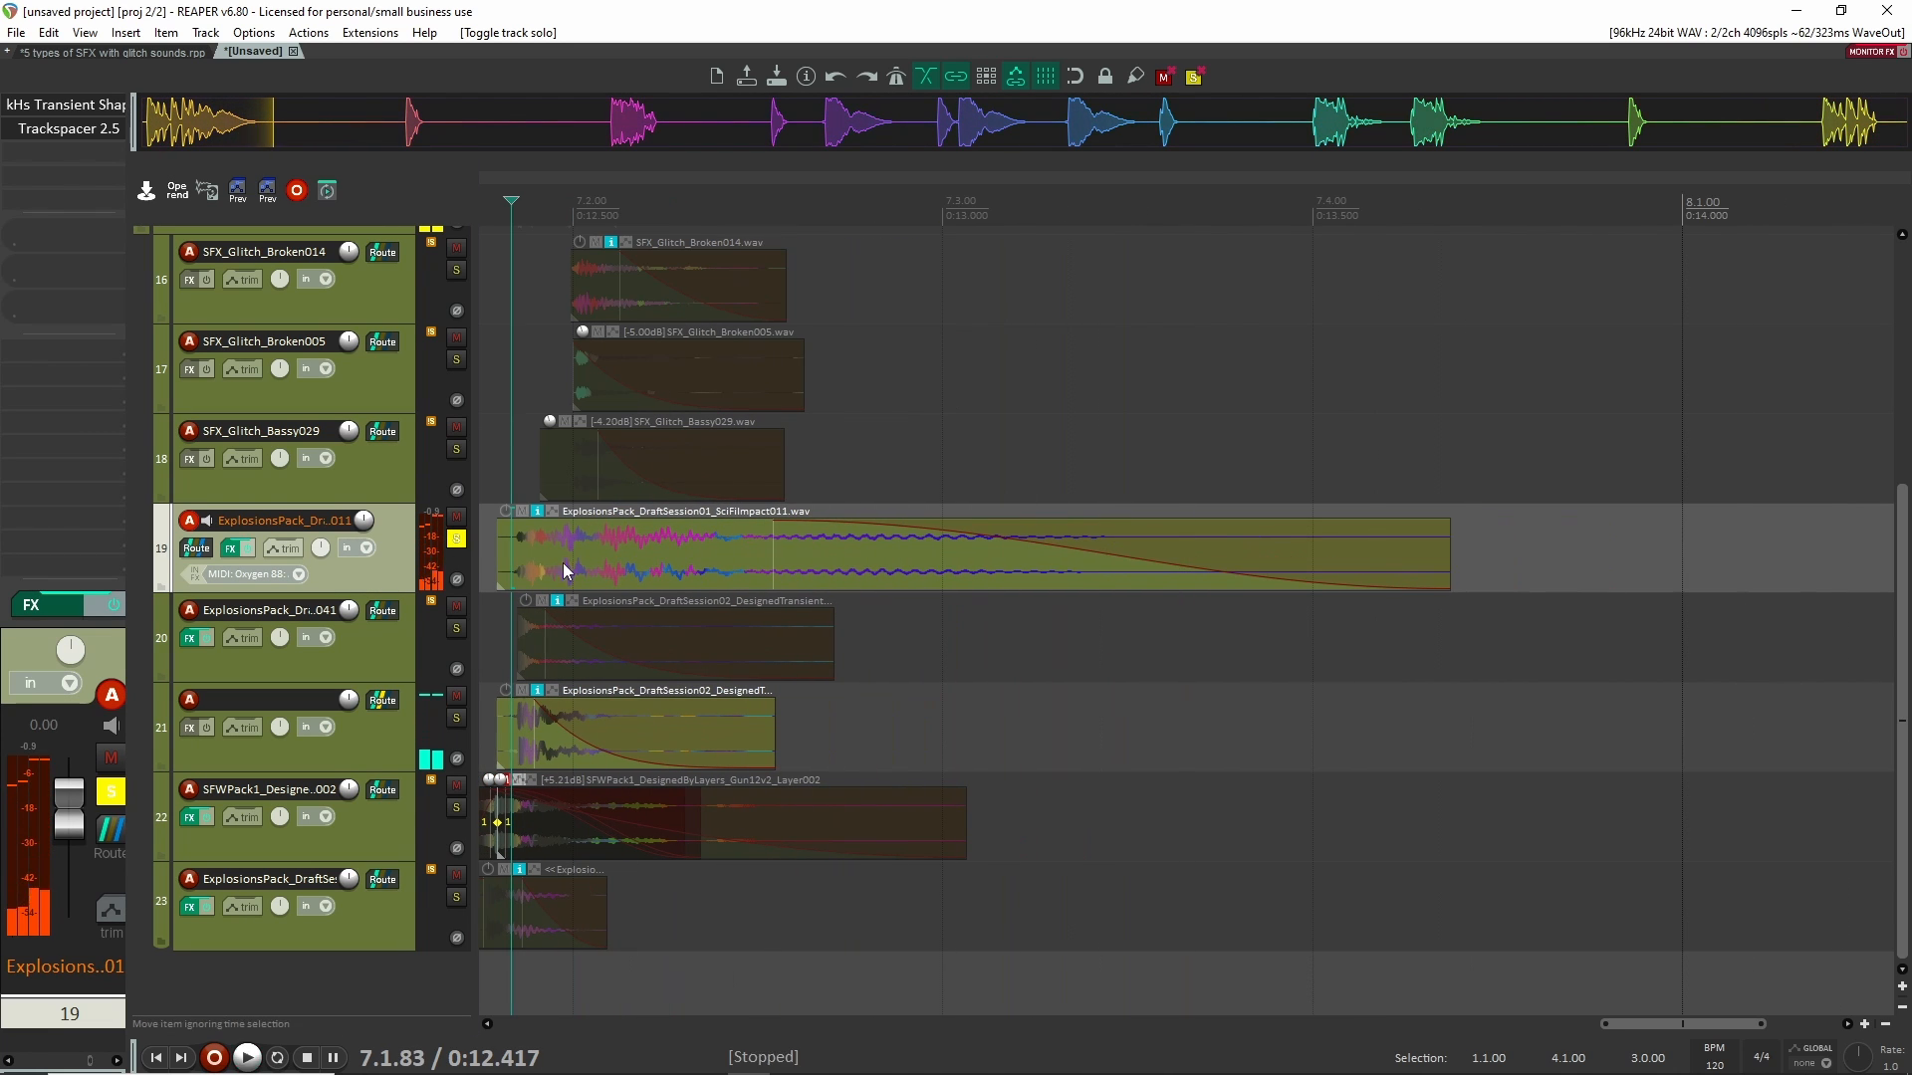
pyautogui.press('space')
pyautogui.press('space')
# Audition the DesignedTransient041 layer and the unnamed transient layer below it in solo, and clear the solos
pyautogui.press('space')
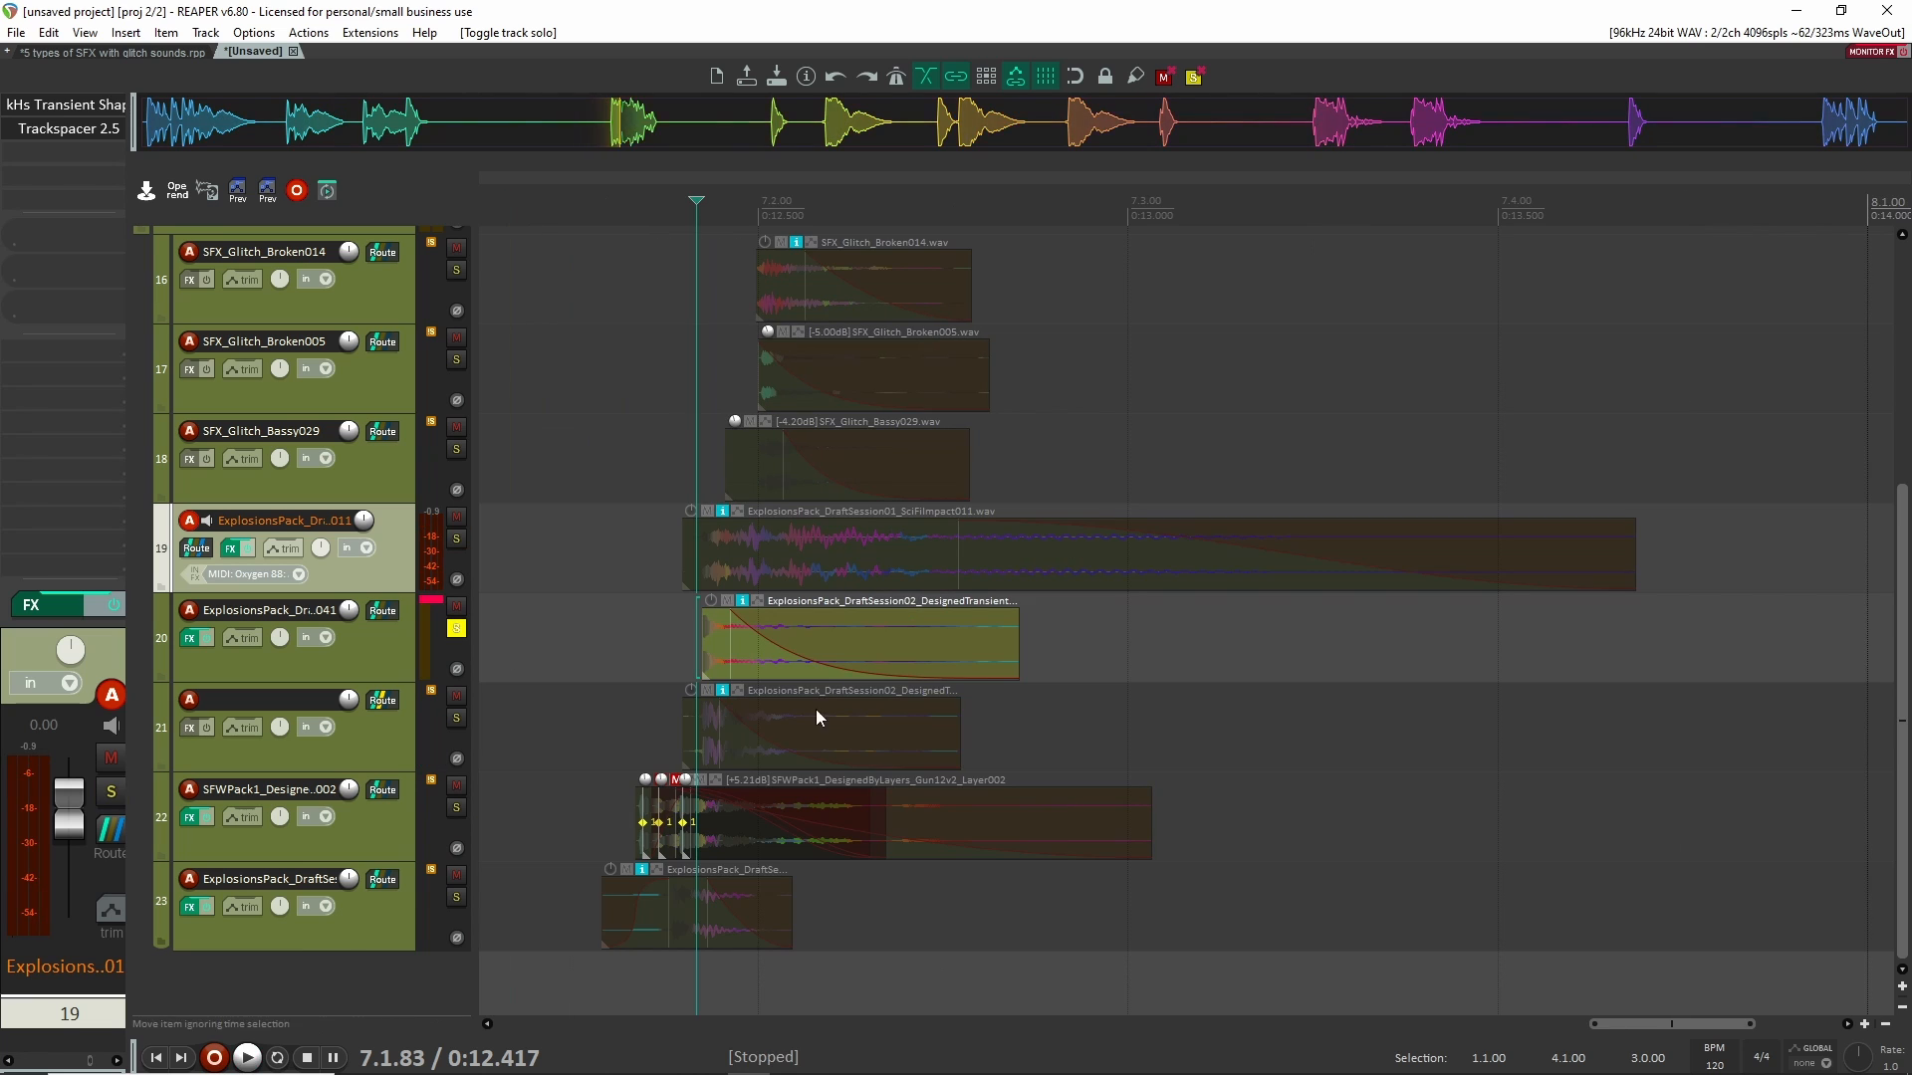
pyautogui.click(458, 717)
pyautogui.click(456, 628)
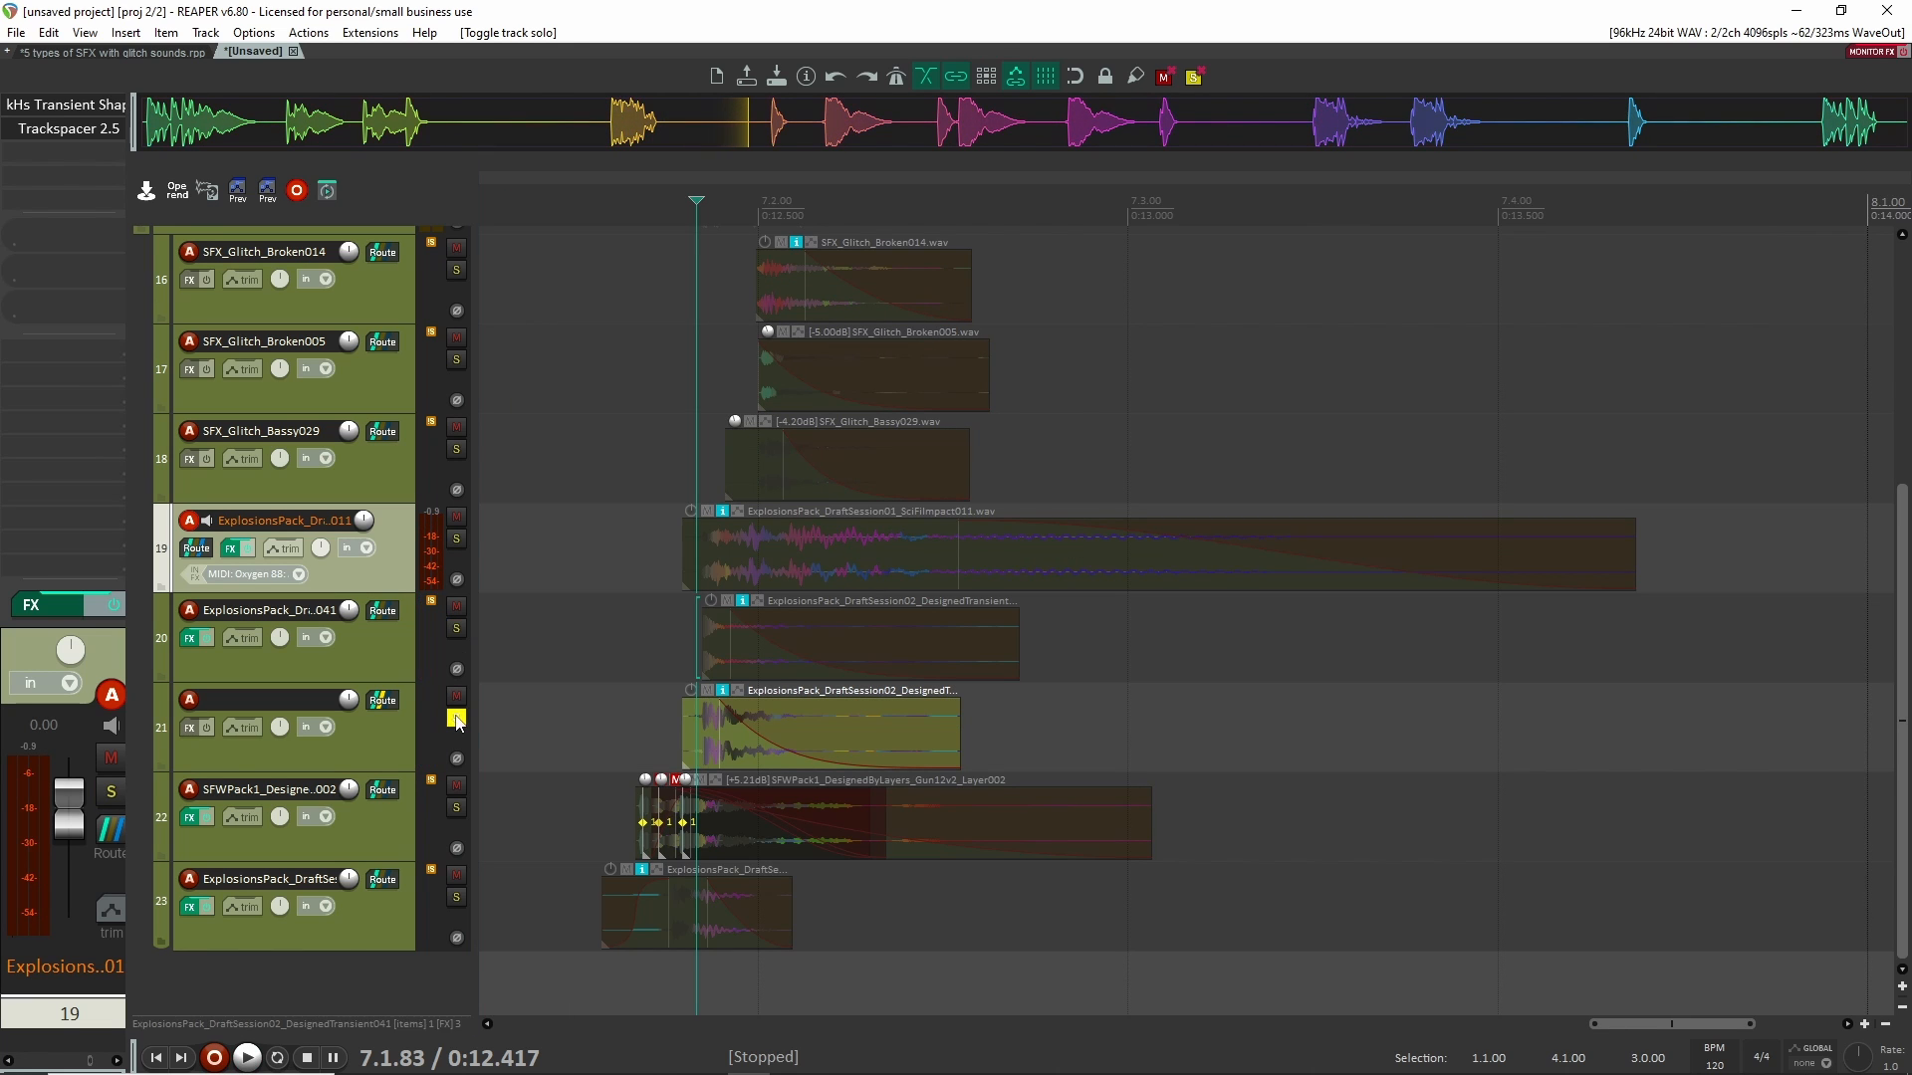
pyautogui.click(456, 718)
pyautogui.click(415, 940)
pyautogui.scroll(4, 414, 940)
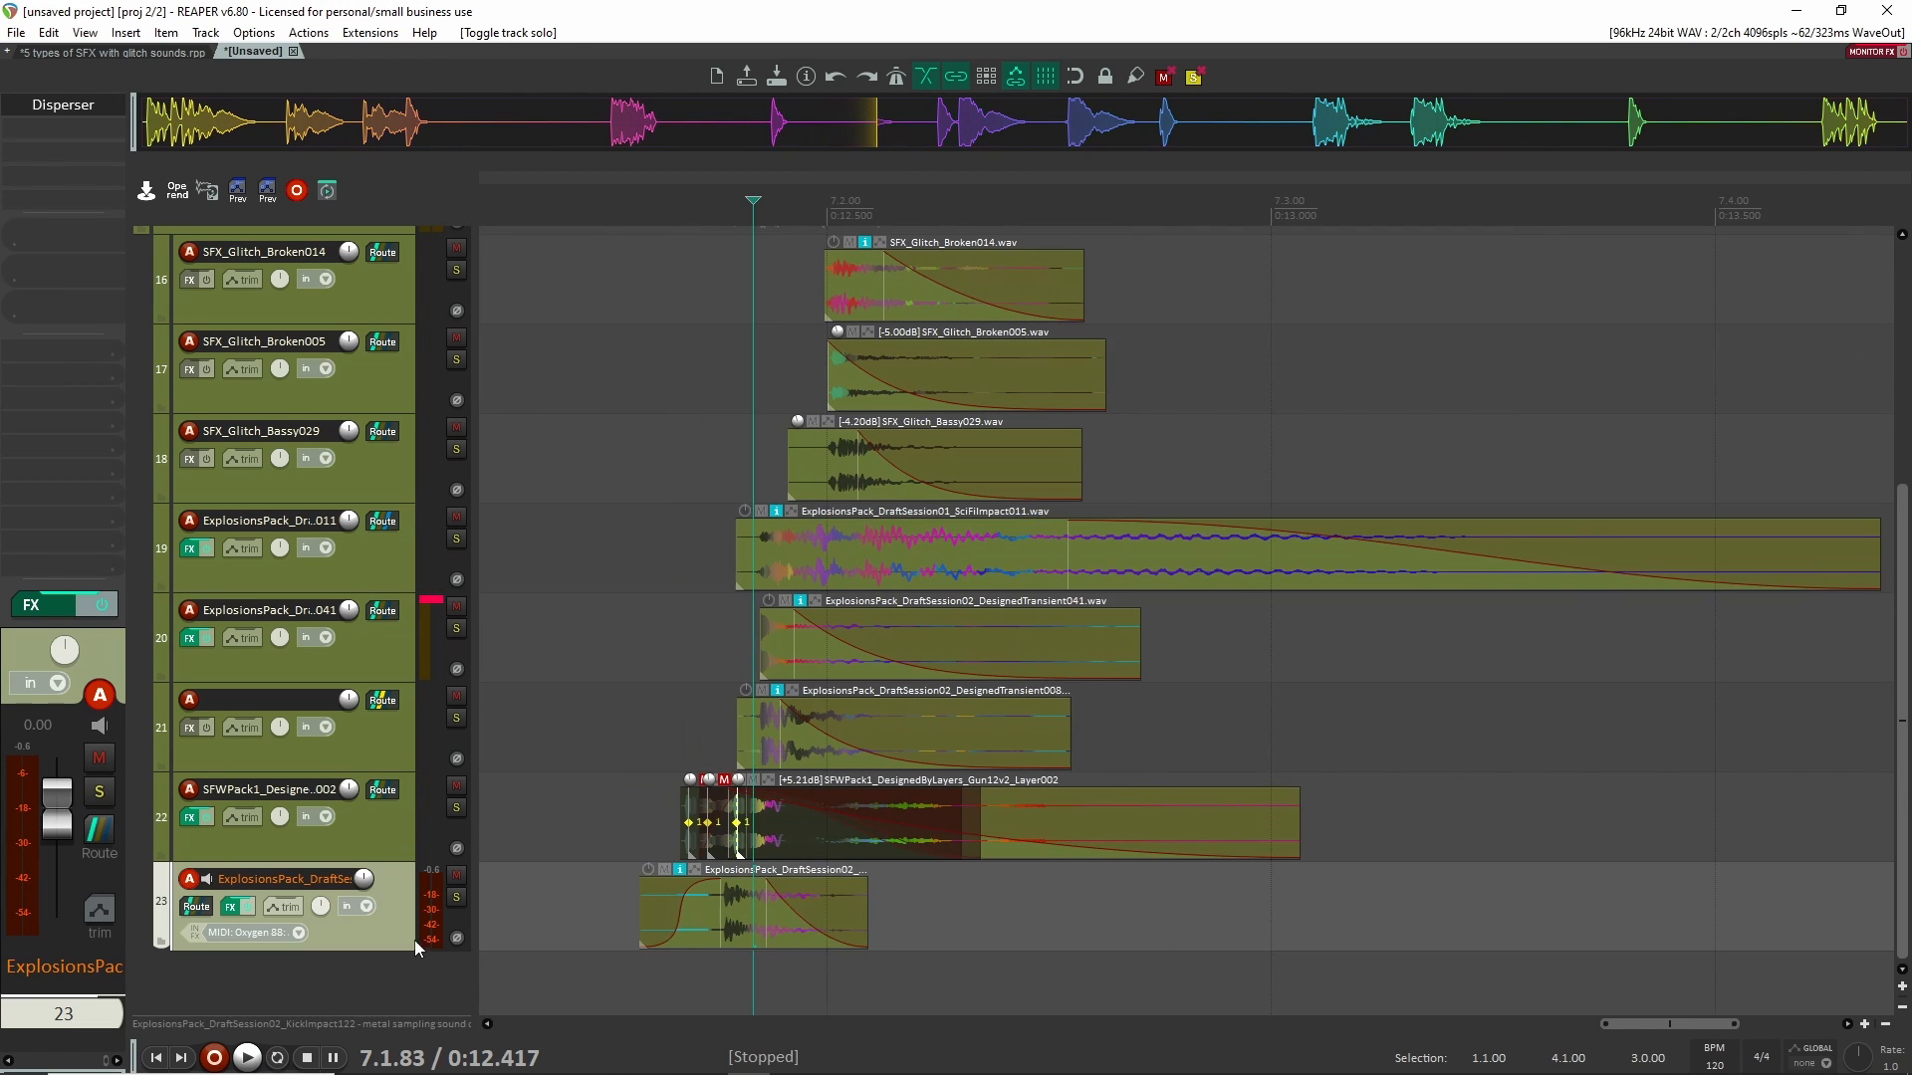
pyautogui.scroll(-1, 547, 823)
pyautogui.scroll(1, 463, 792)
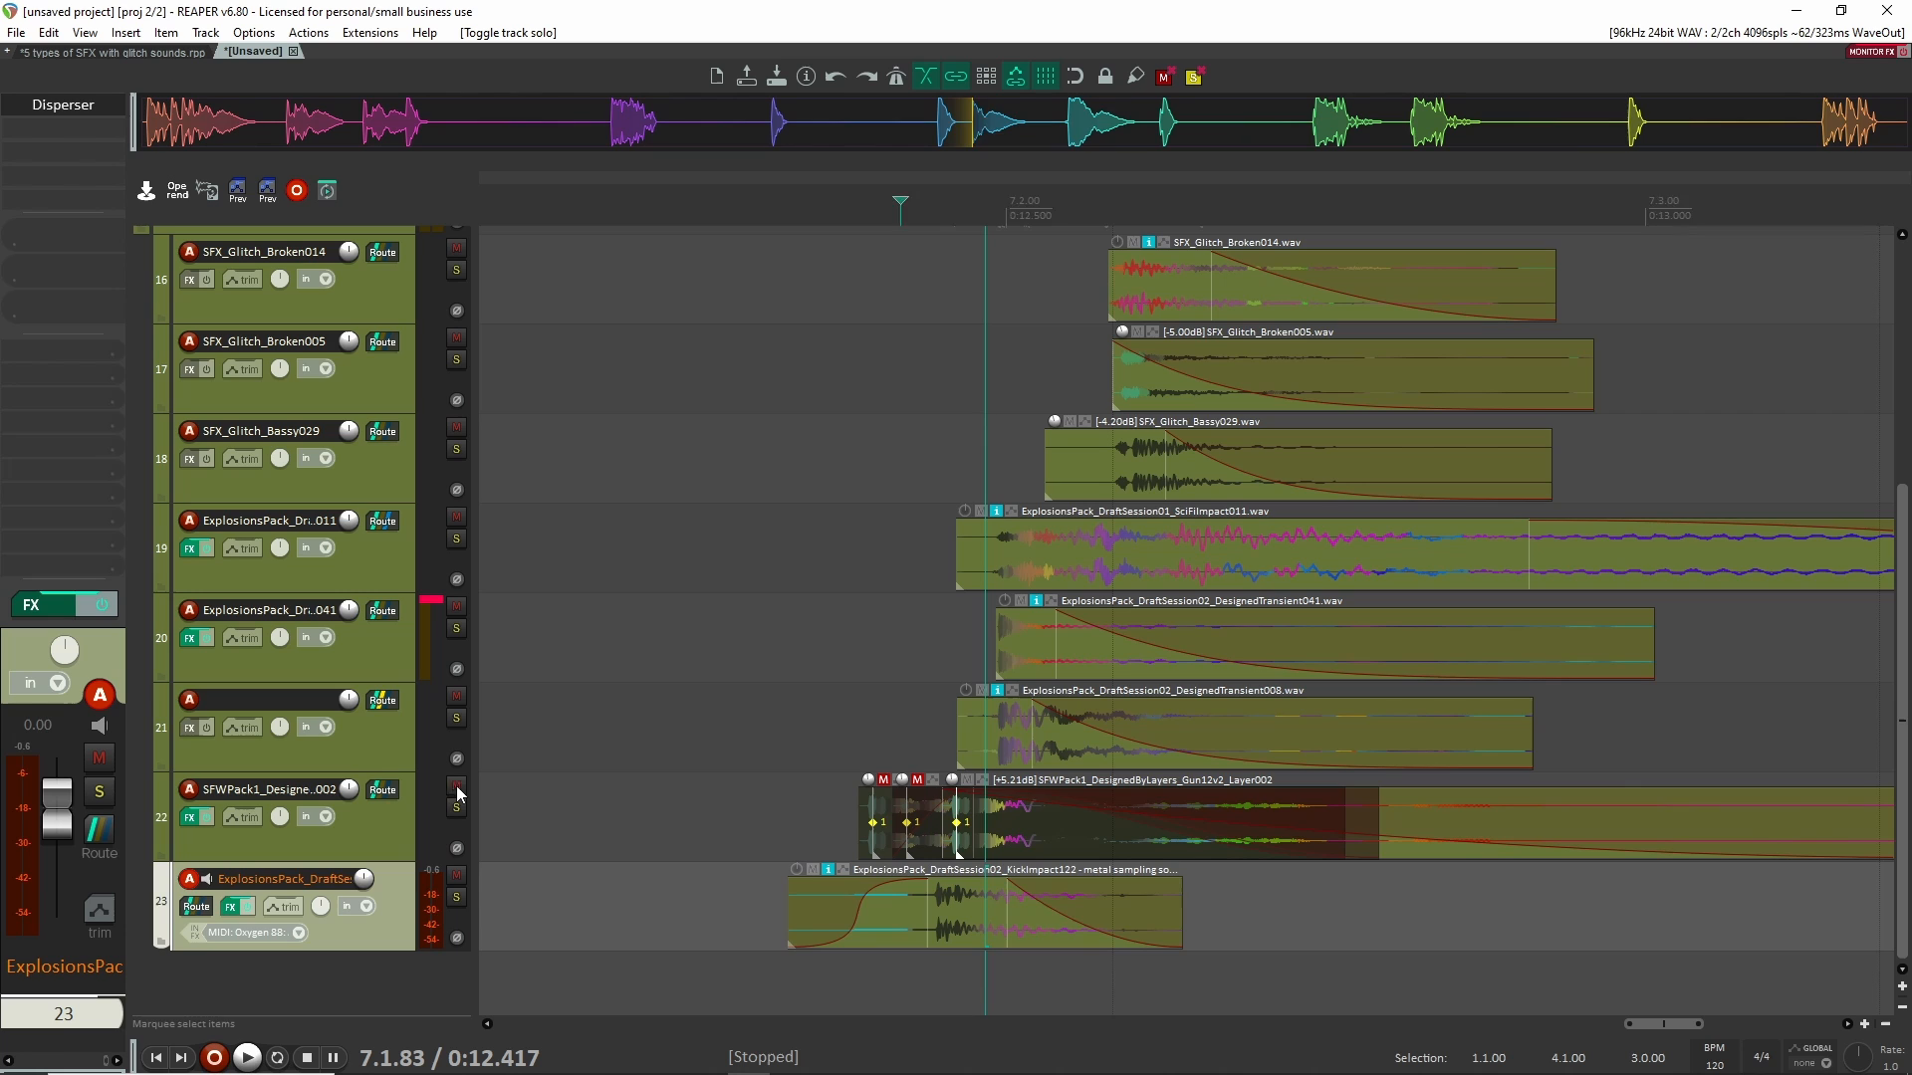
# Solo the SFX_Glitch_Broken014, SFX_Glitch_Broken005 and SFX_Glitch_Bassy029 tracks, play them together, and clear the solos
pyautogui.click(397, 760)
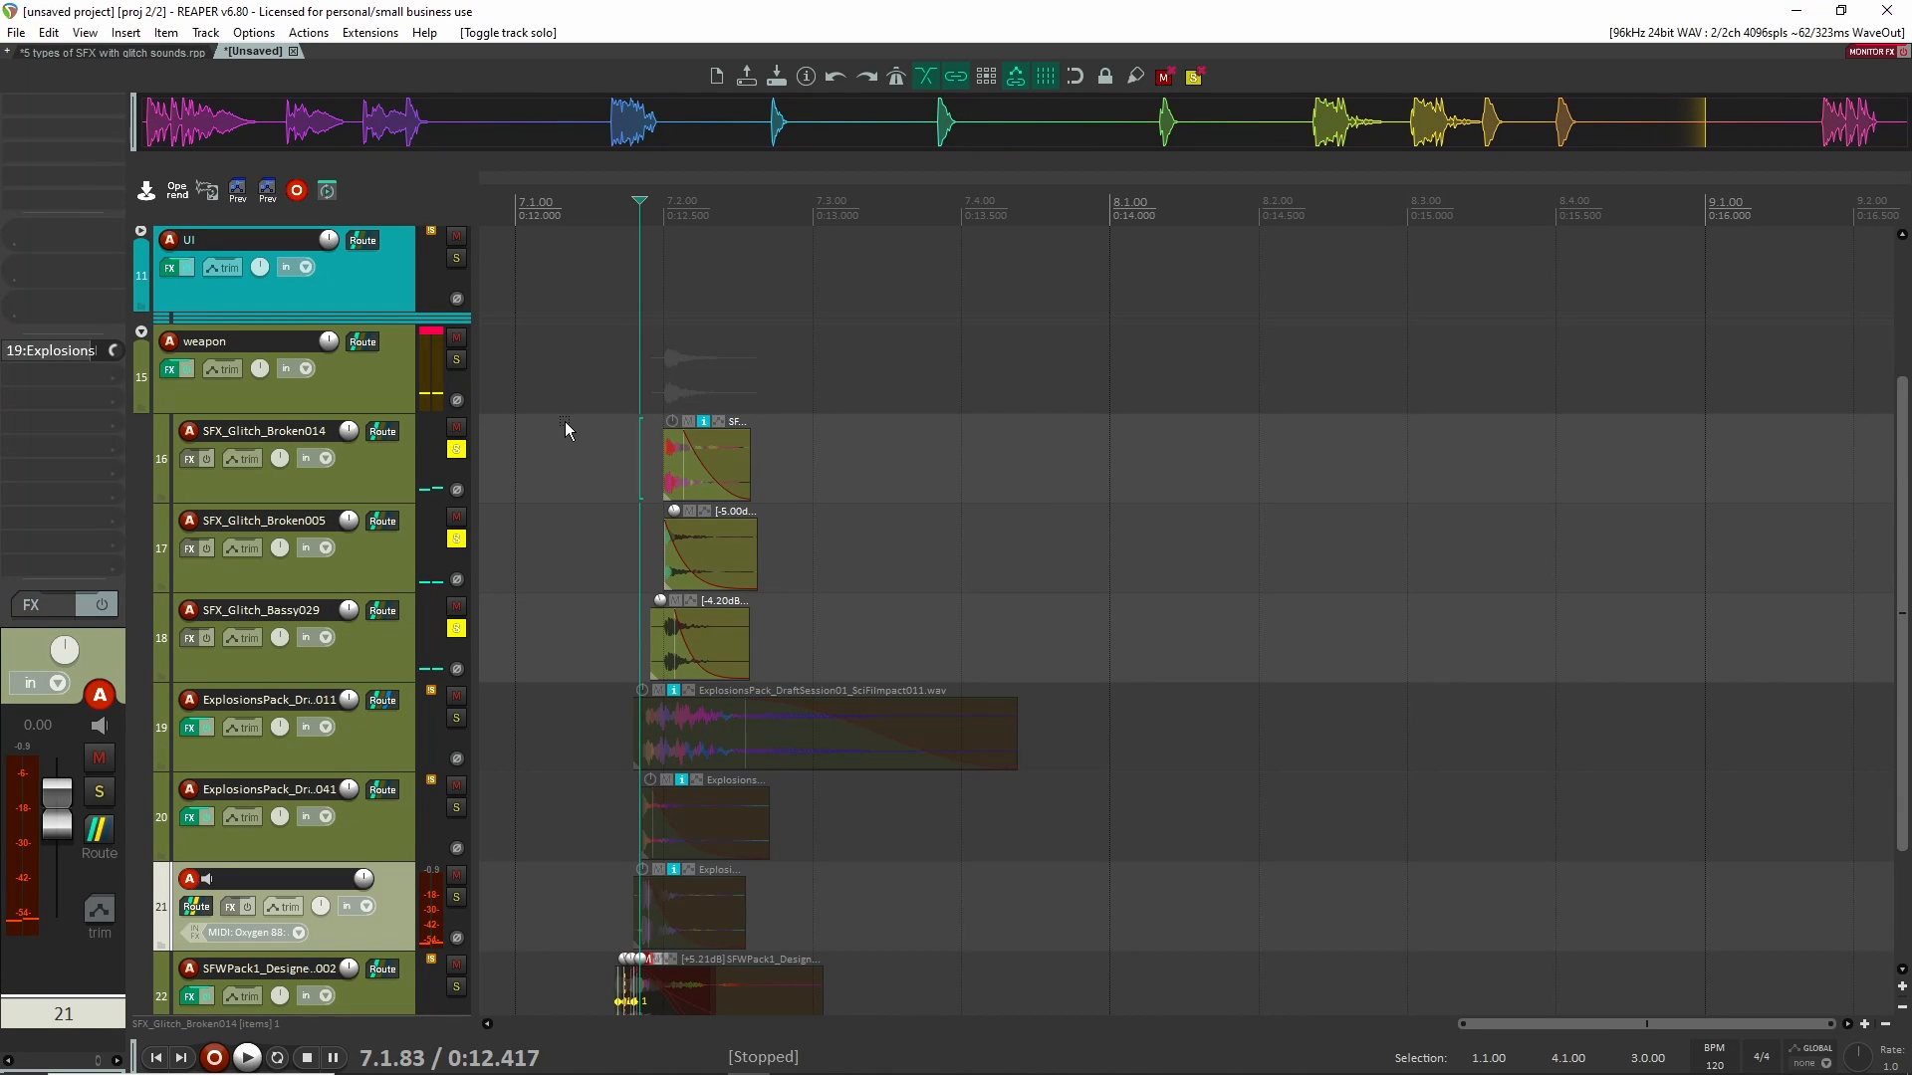
pyautogui.press('space')
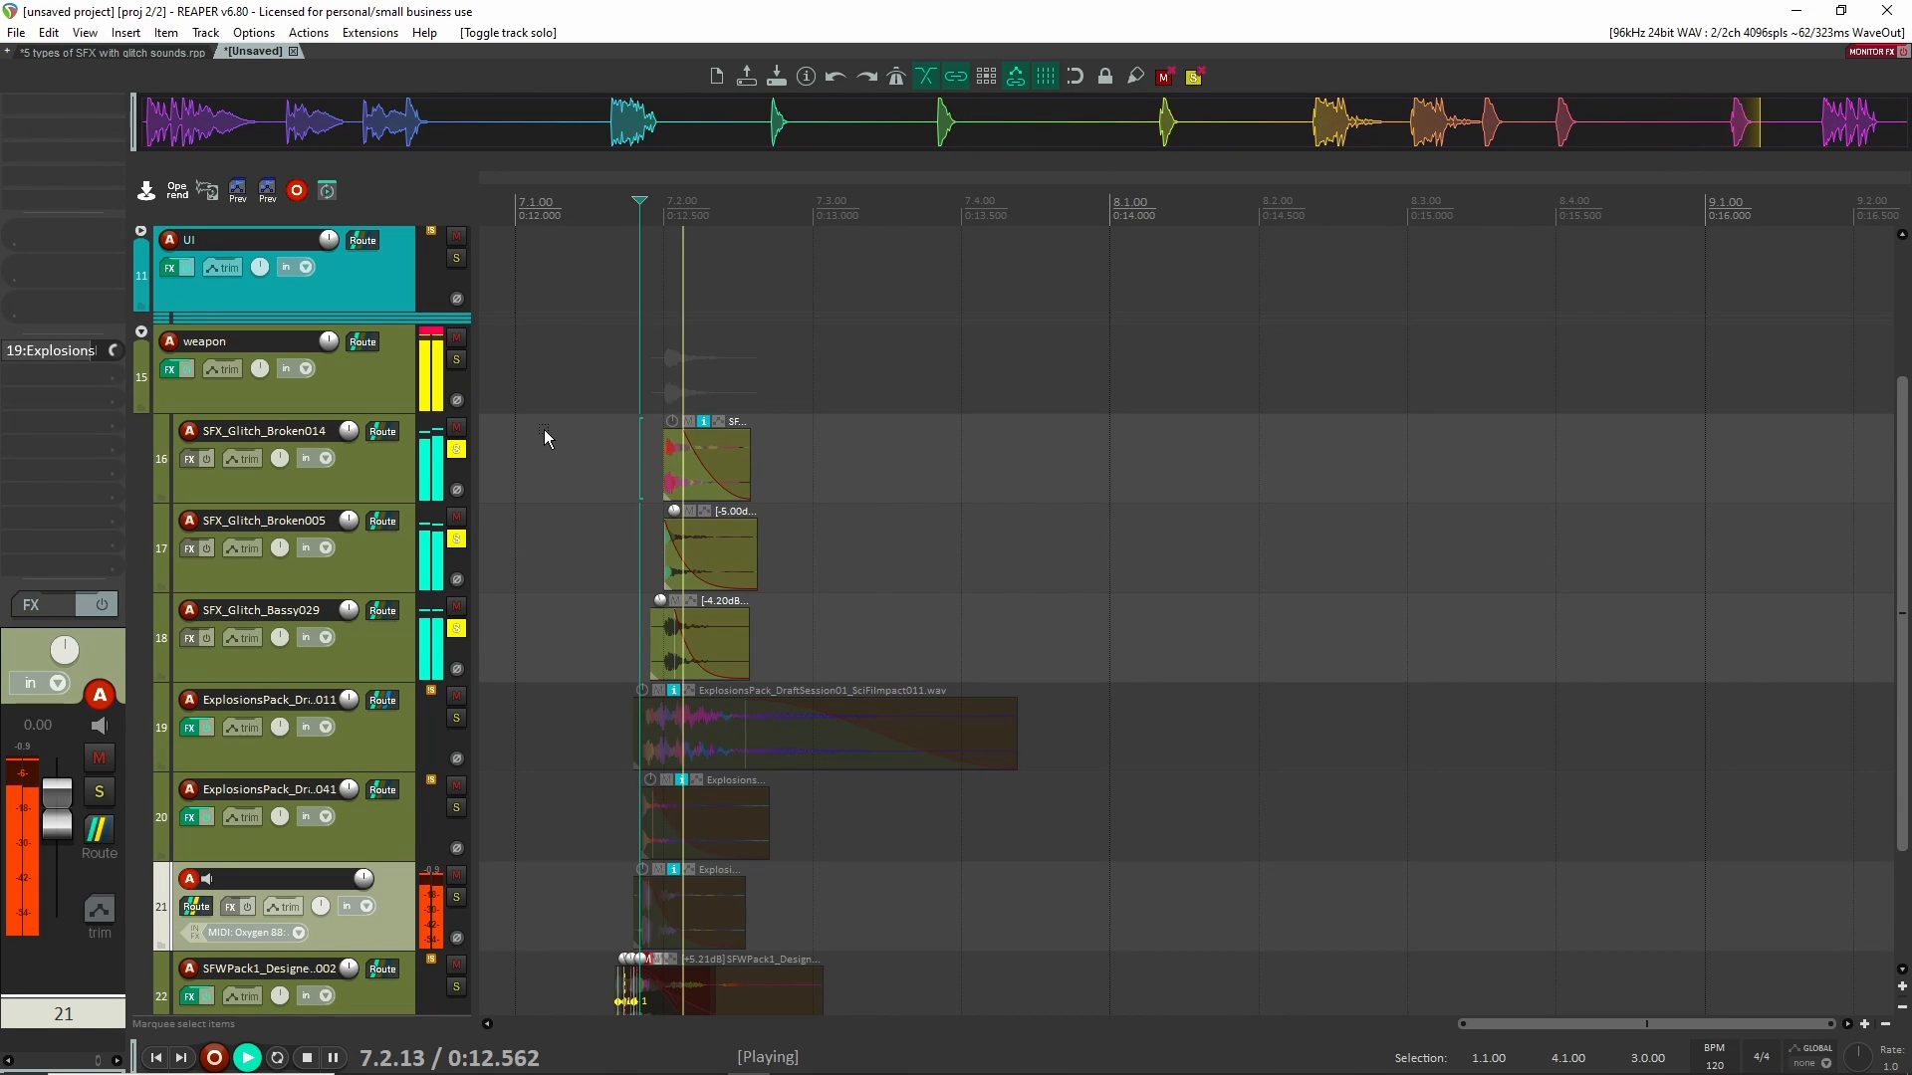
pyautogui.press('space')
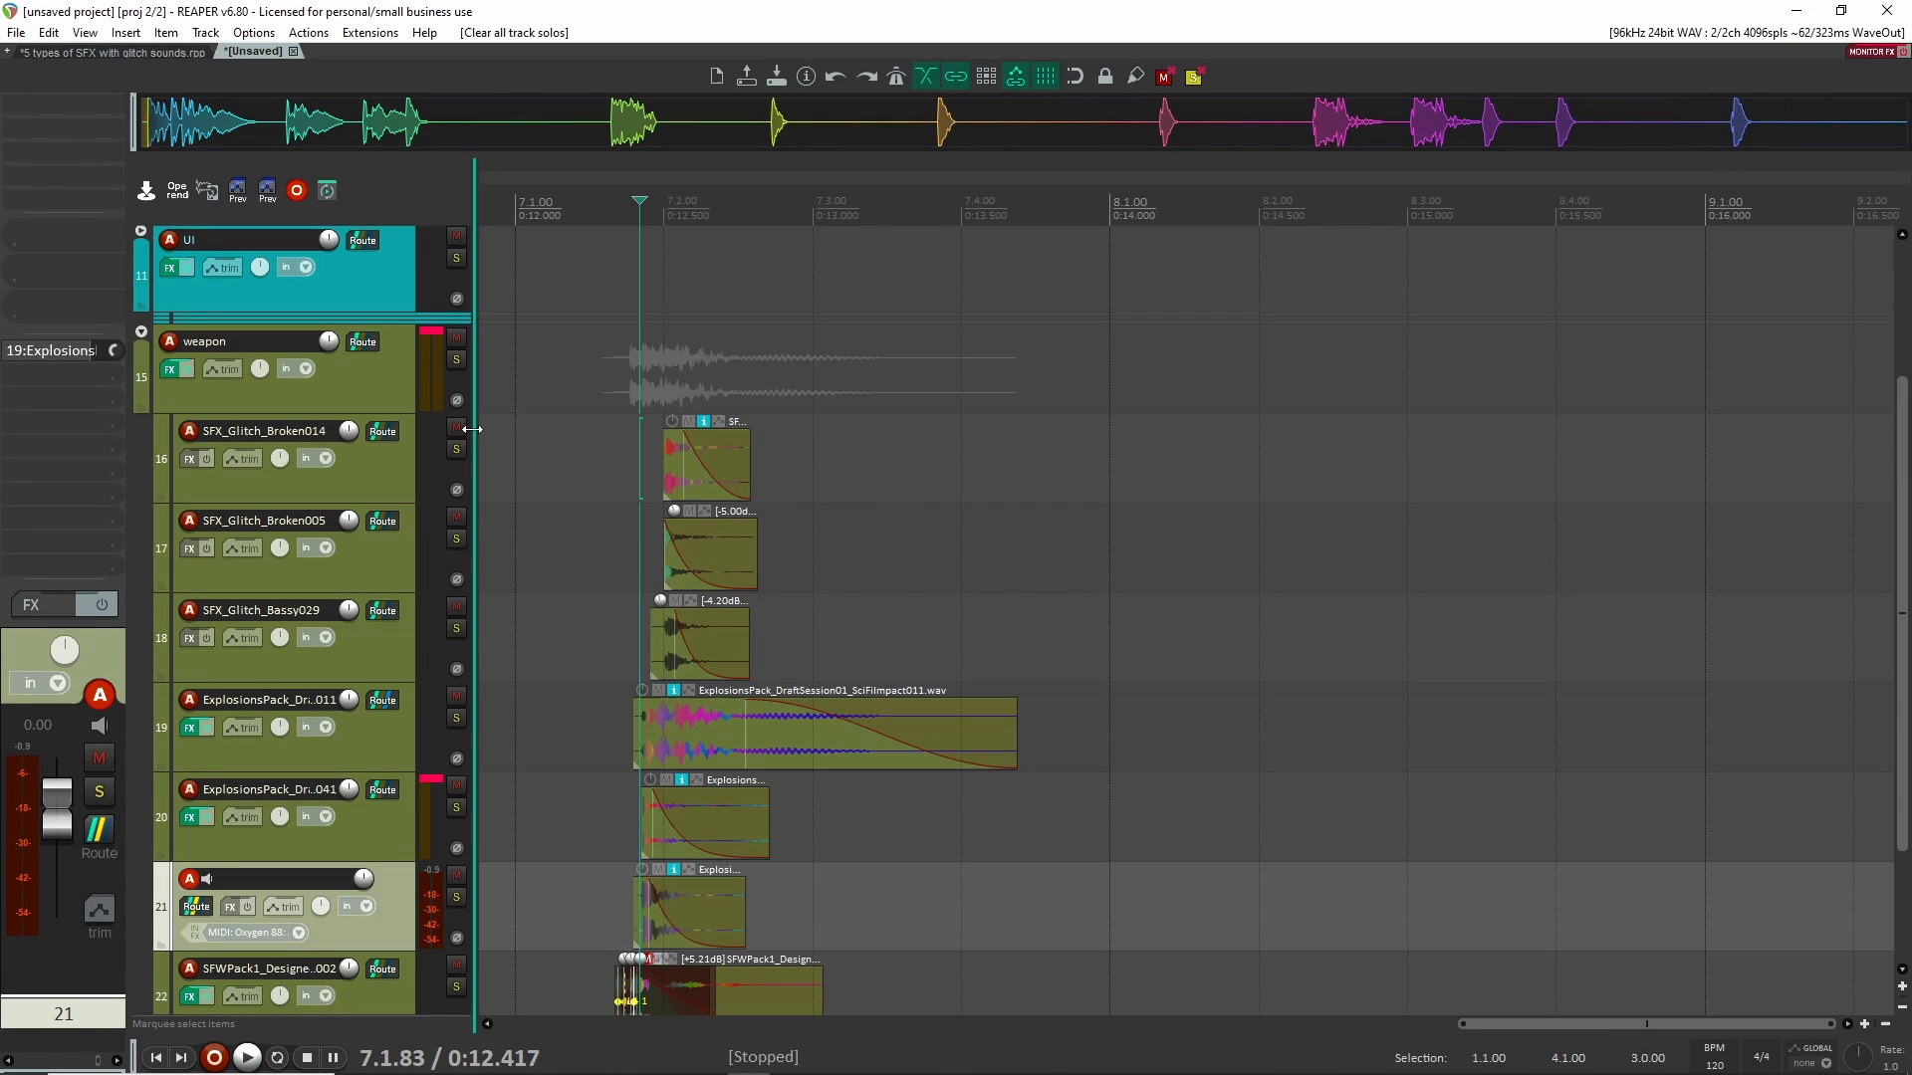
# Mute the three SFX_Glitch tracks in the weapon folder and play the weapon effect without them
pyautogui.click(461, 436)
pyautogui.click(456, 428)
pyautogui.click(456, 518)
pyautogui.click(456, 608)
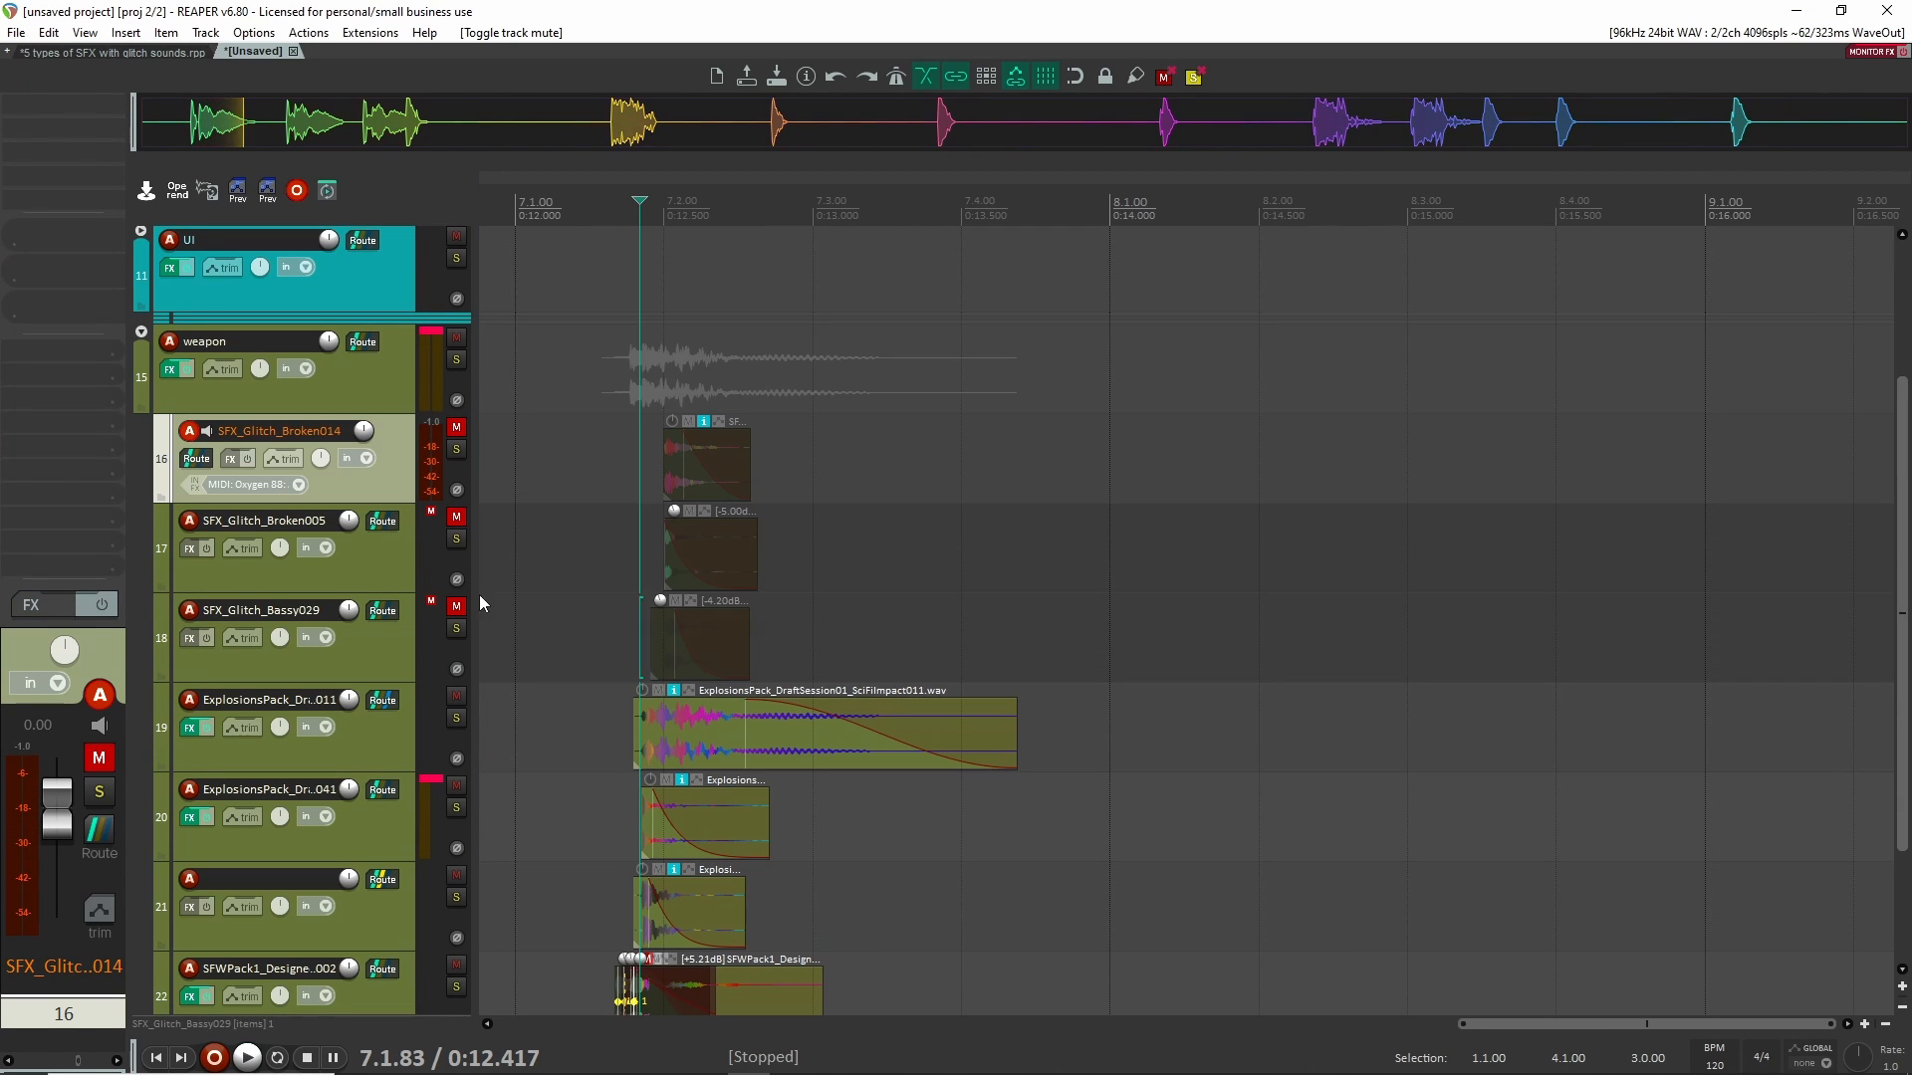
pyautogui.press('space')
pyautogui.scroll(-2, 587, 517)
pyautogui.press('space')
# Clear all track mutes and play the full weapon effect from just before its start
pyautogui.click(553, 492)
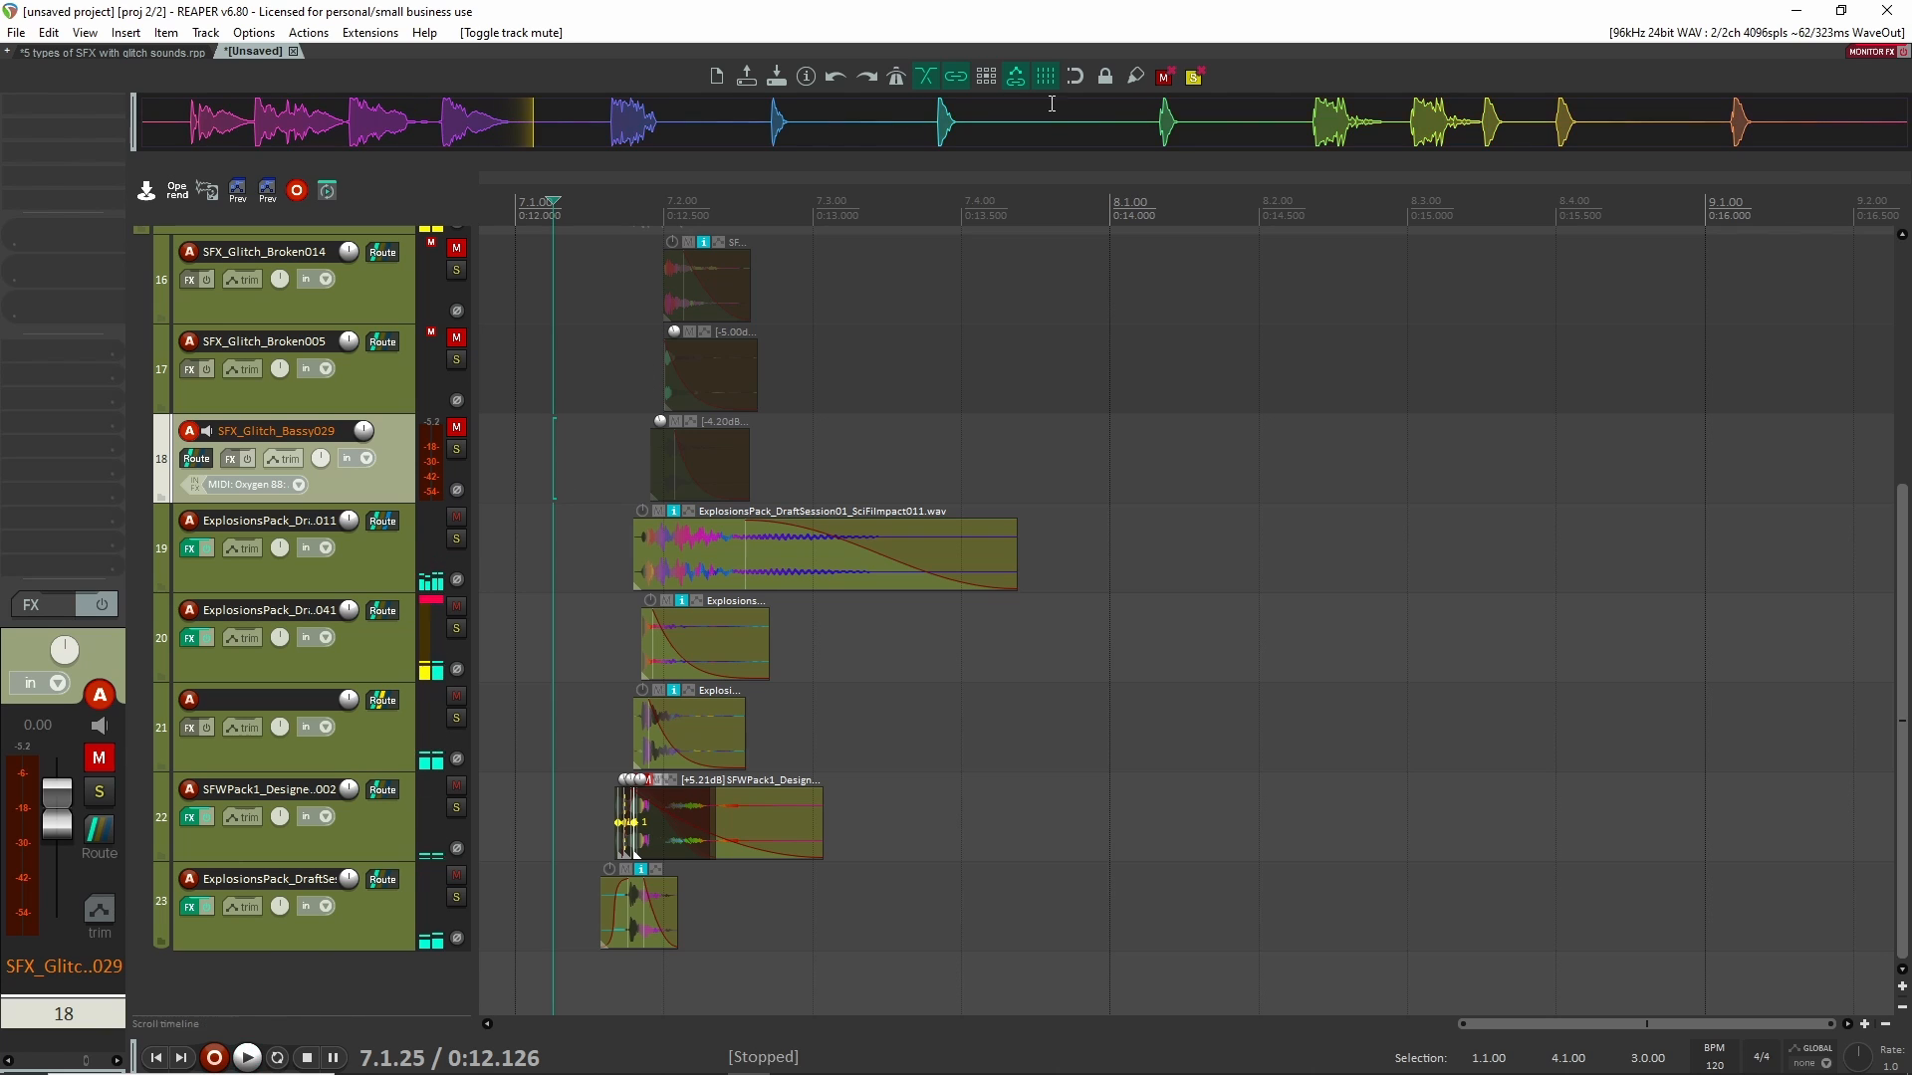
pyautogui.click(1163, 77)
pyautogui.press('space')
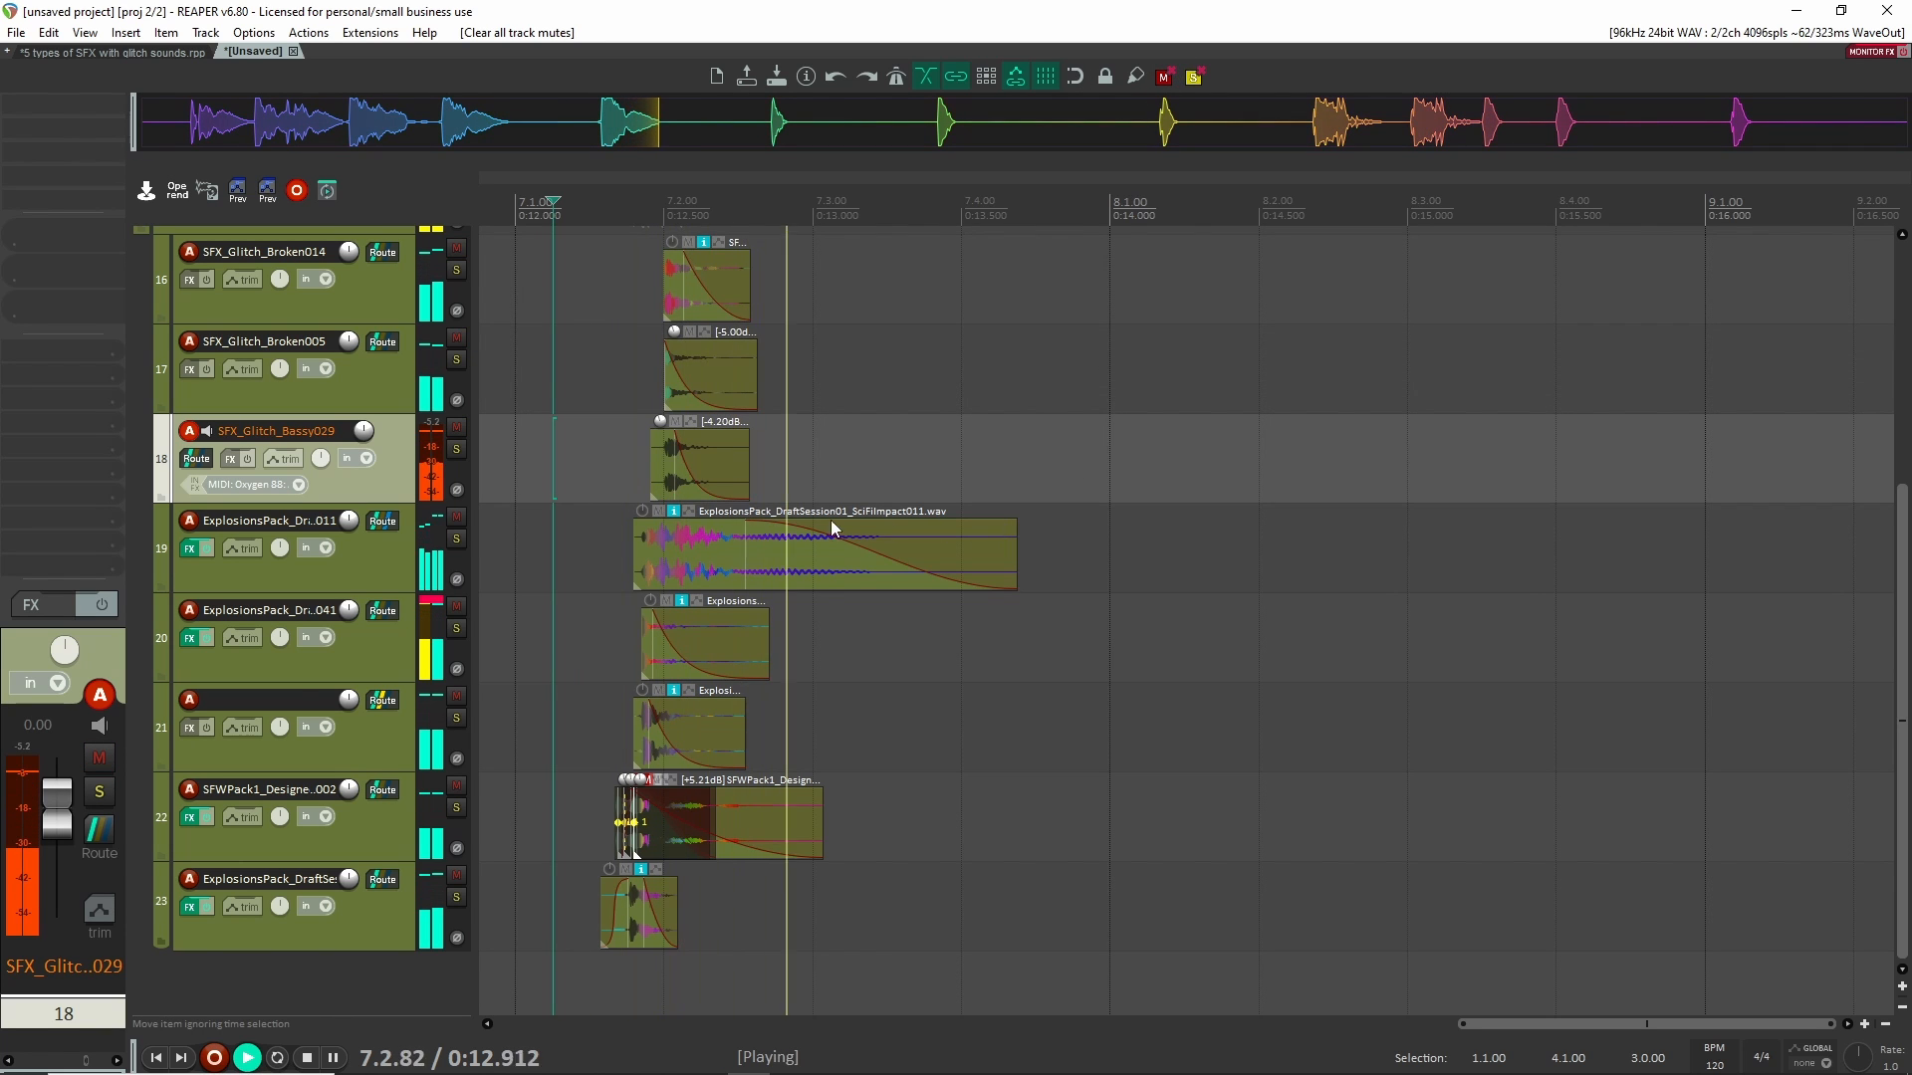
pyautogui.press('space')
# Compare the weapon effect in playback with the weapon folder track's FX chain bypassed and enabled
pyautogui.scroll(4, 565, 533)
pyautogui.click(364, 540)
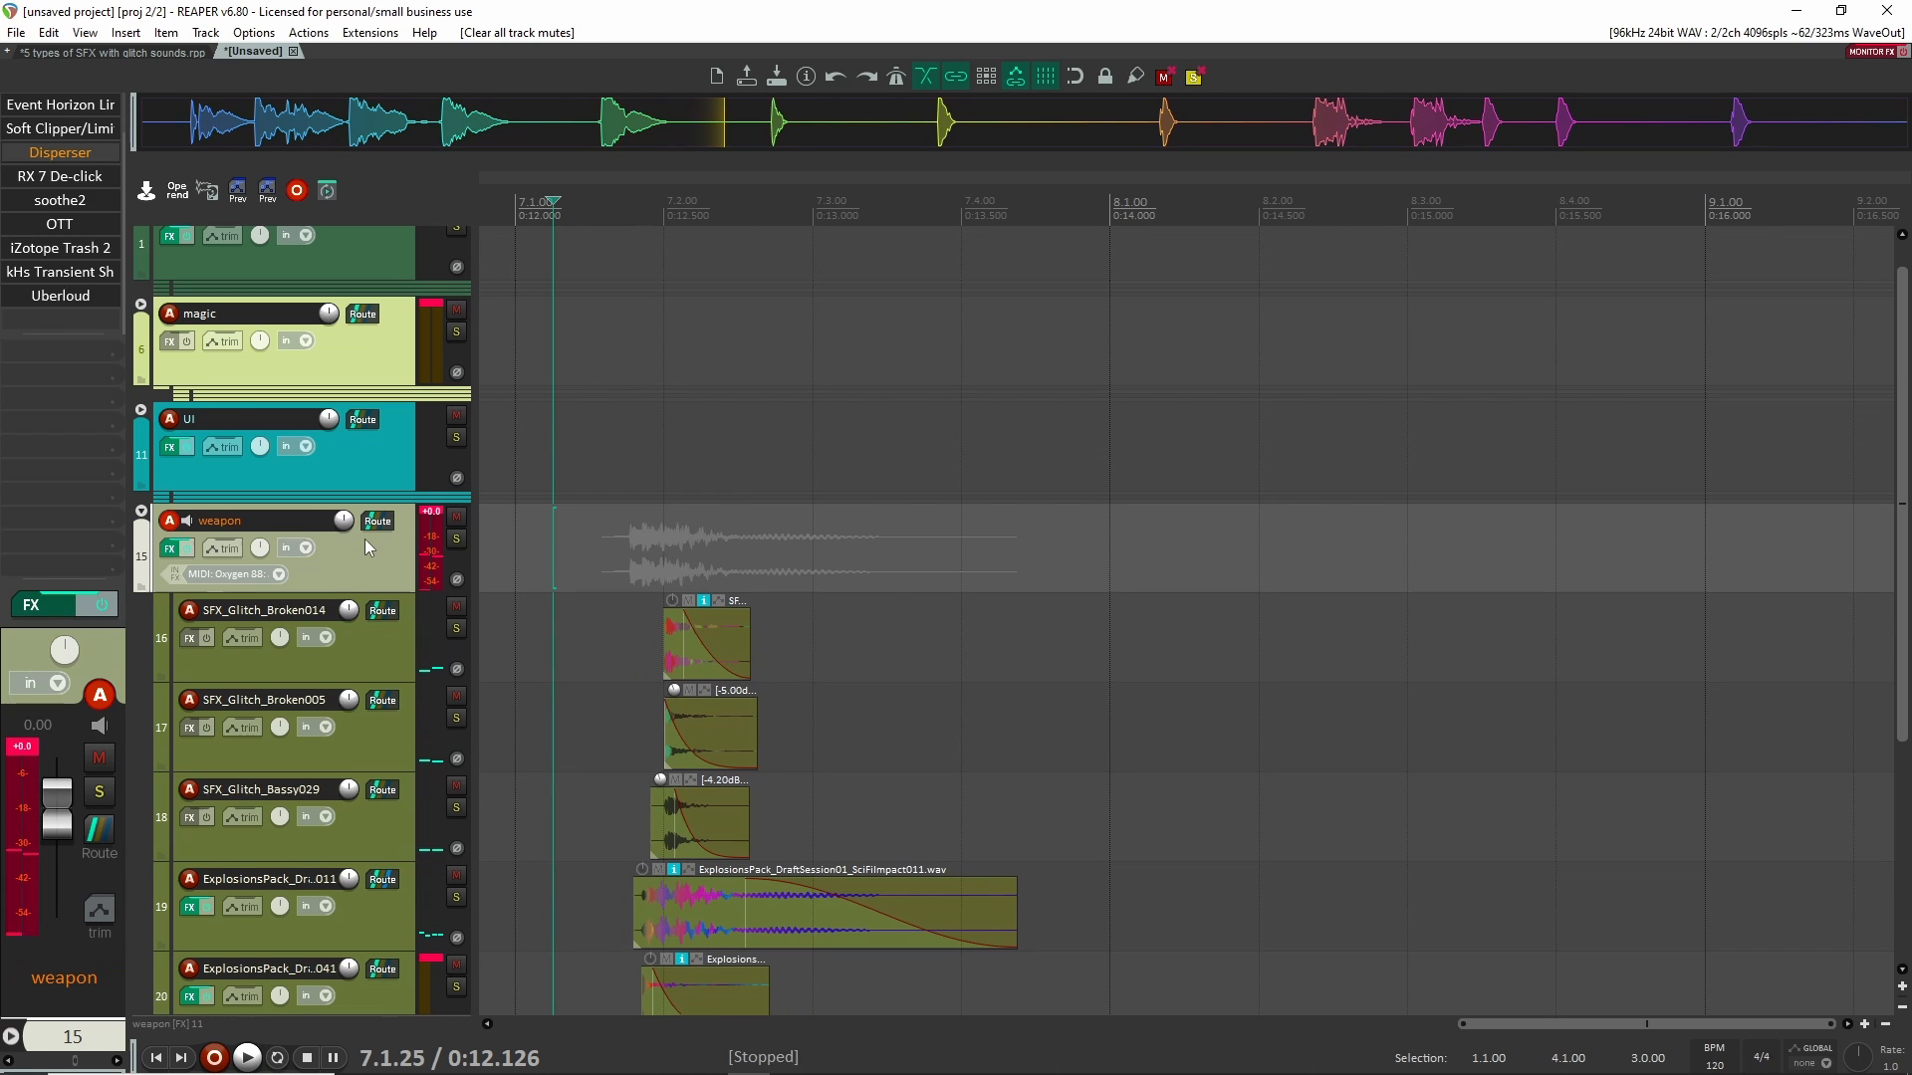
pyautogui.click(102, 606)
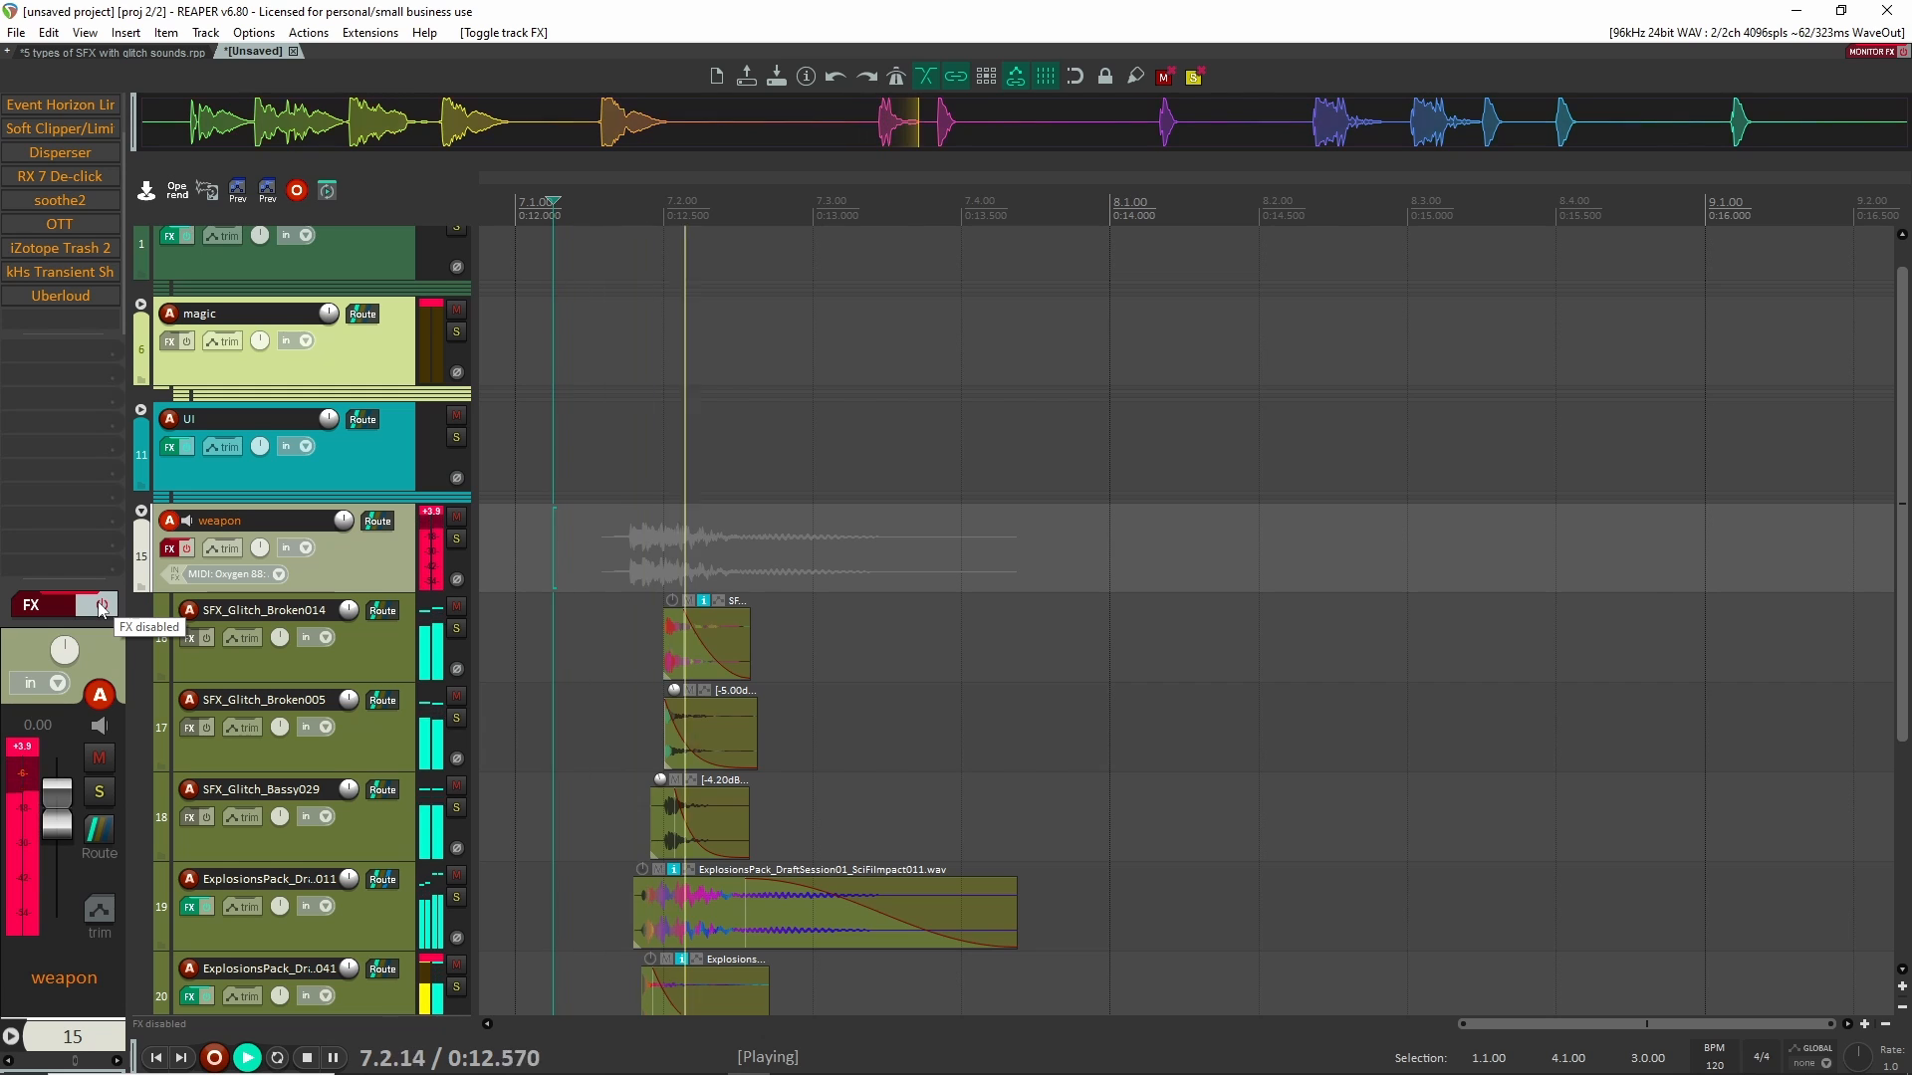
pyautogui.press('space')
pyautogui.press('space')
pyautogui.press('space')
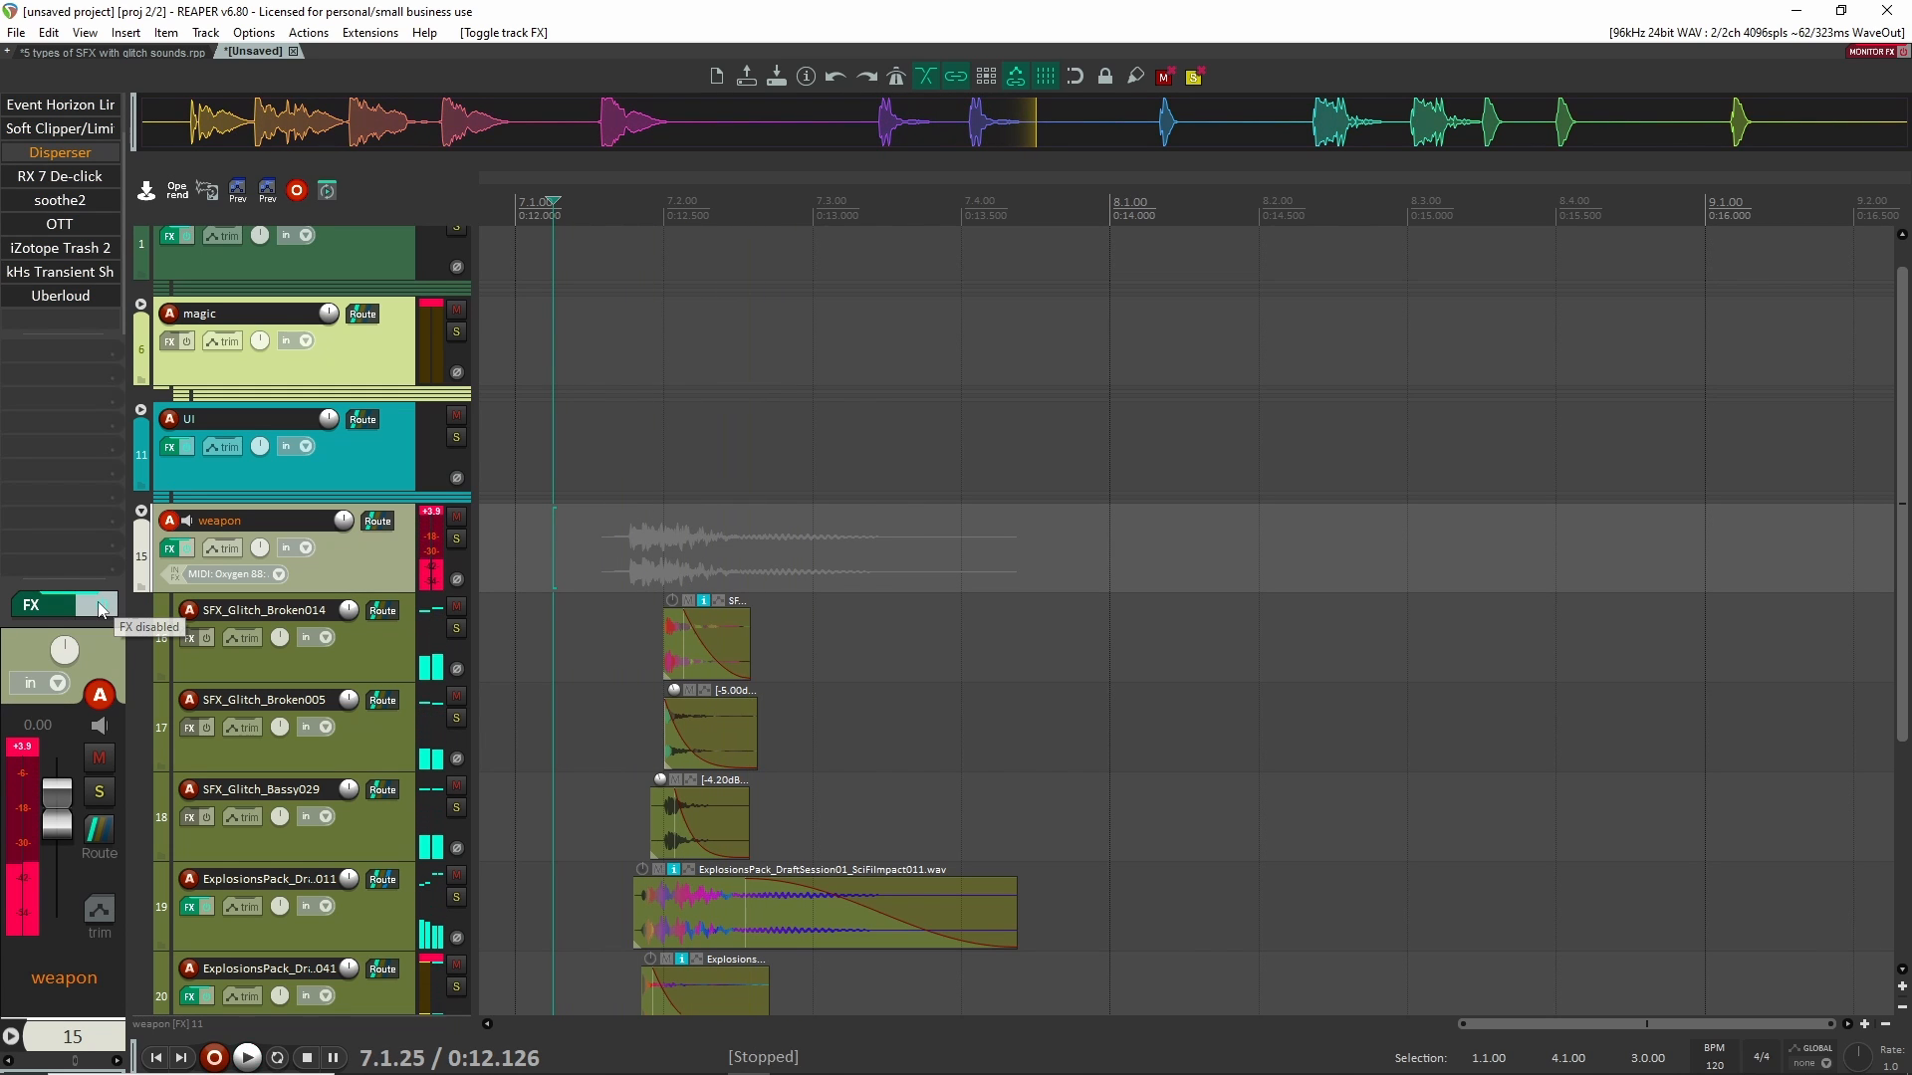
pyautogui.press('space')
pyautogui.click(102, 606)
pyautogui.press('space')
# Collapse the weapon folder track and expand the Power Up folder to show its layers
pyautogui.scroll(-2, 582, 575)
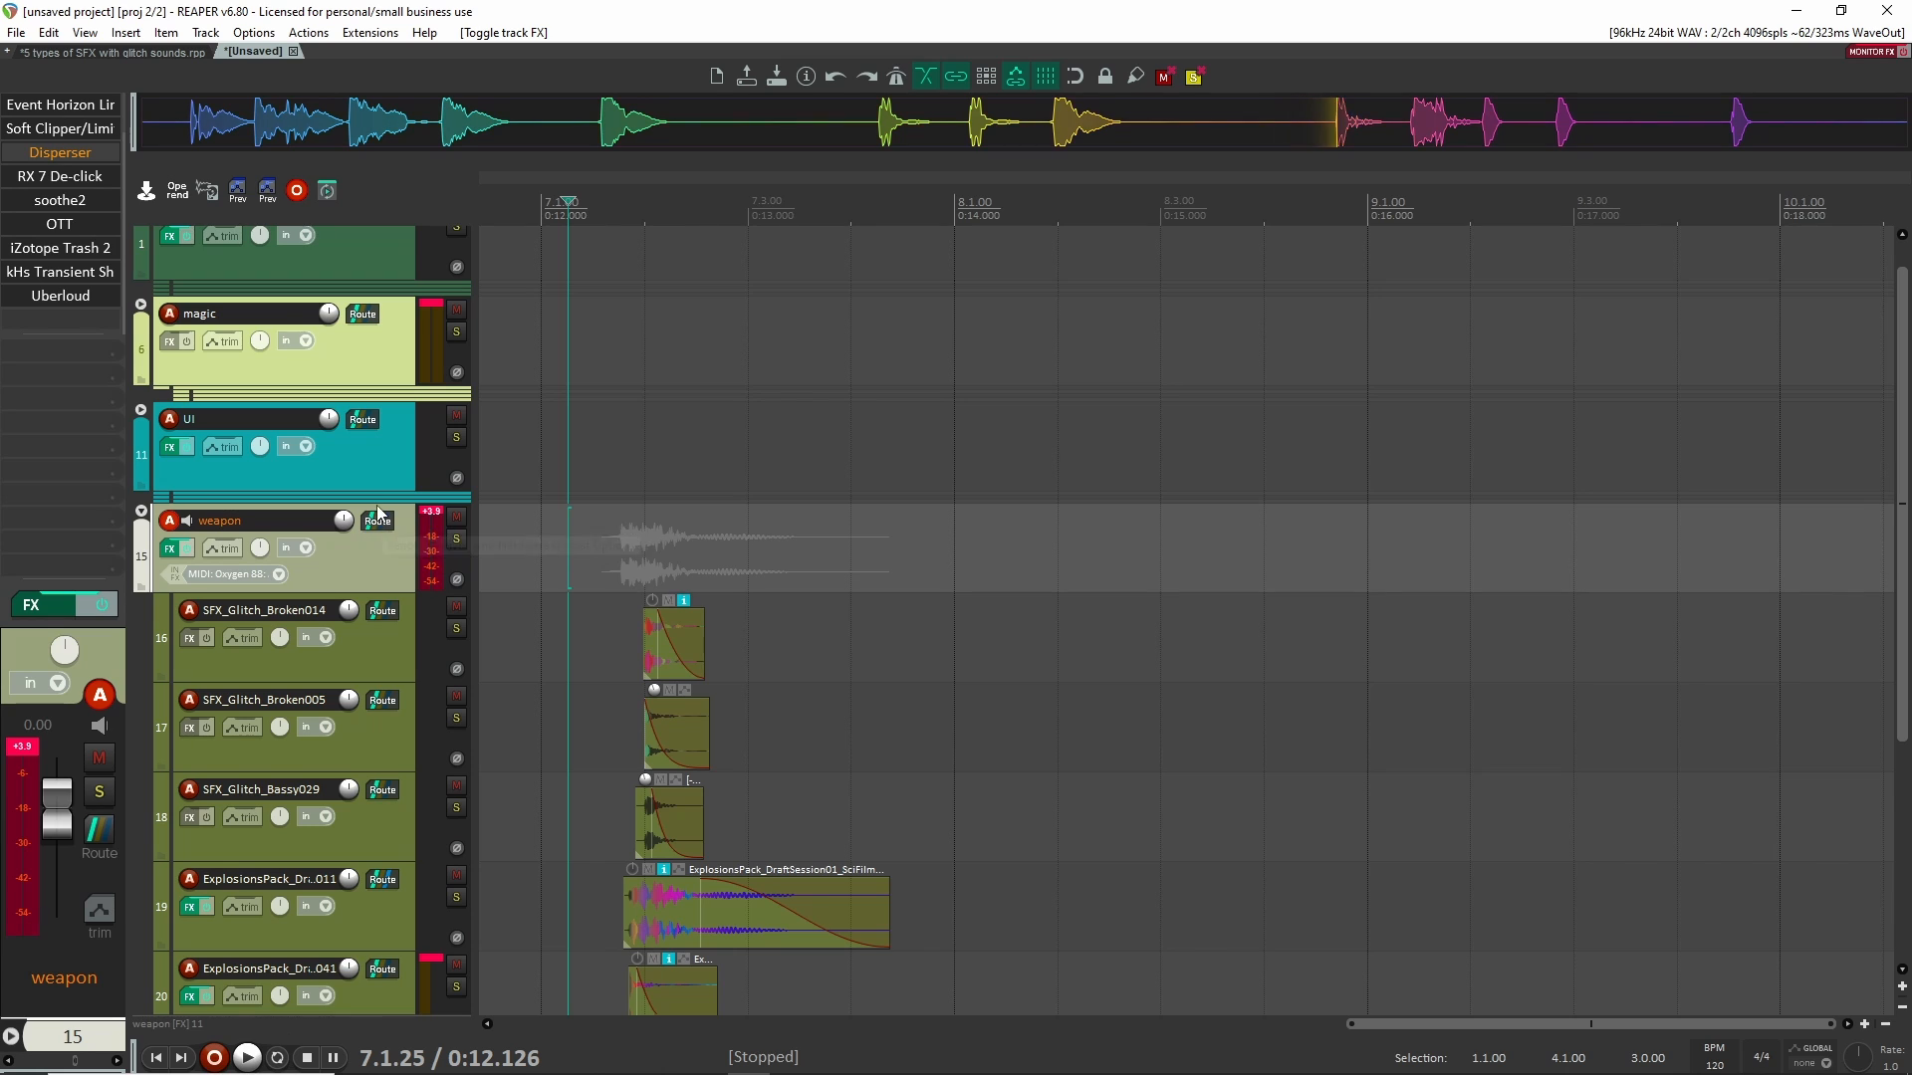
pyautogui.scroll(-3, 464, 529)
pyautogui.scroll(-1, 464, 537)
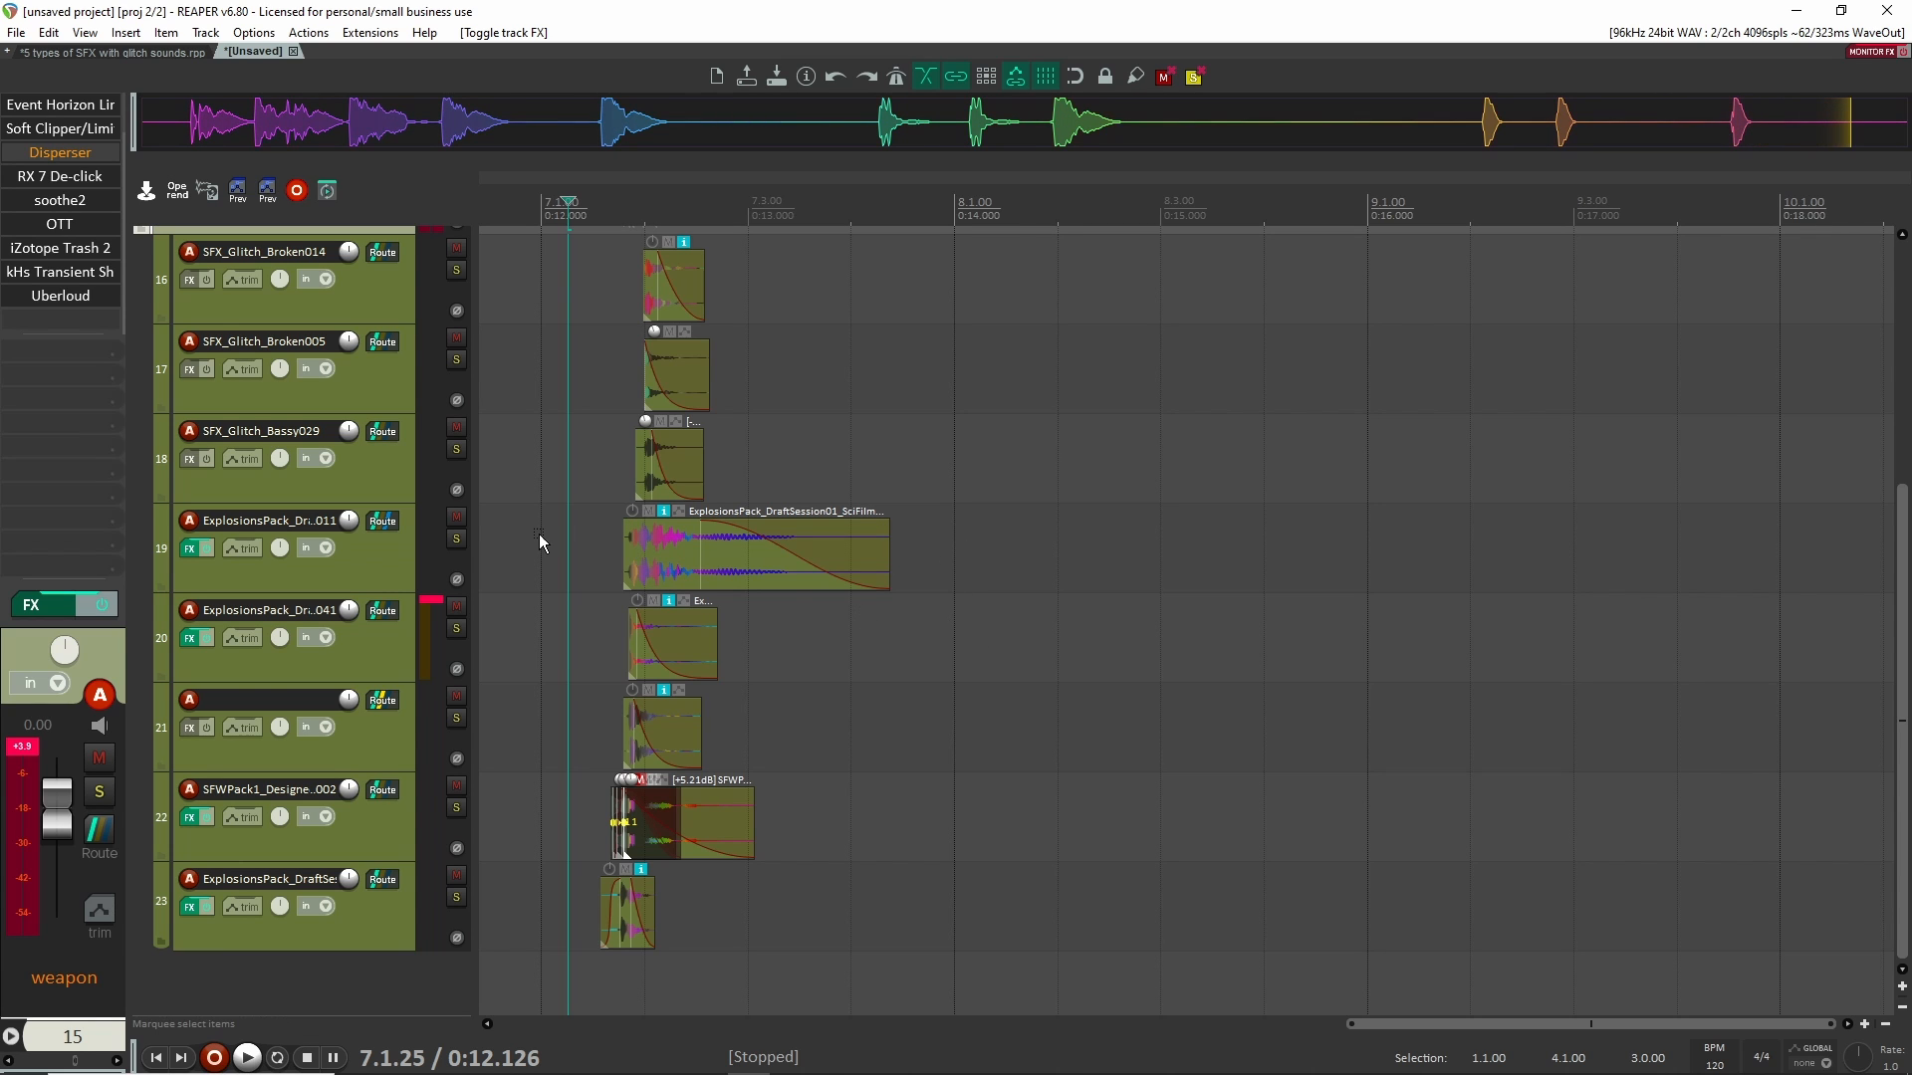
pyautogui.scroll(4, 538, 535)
pyautogui.click(141, 545)
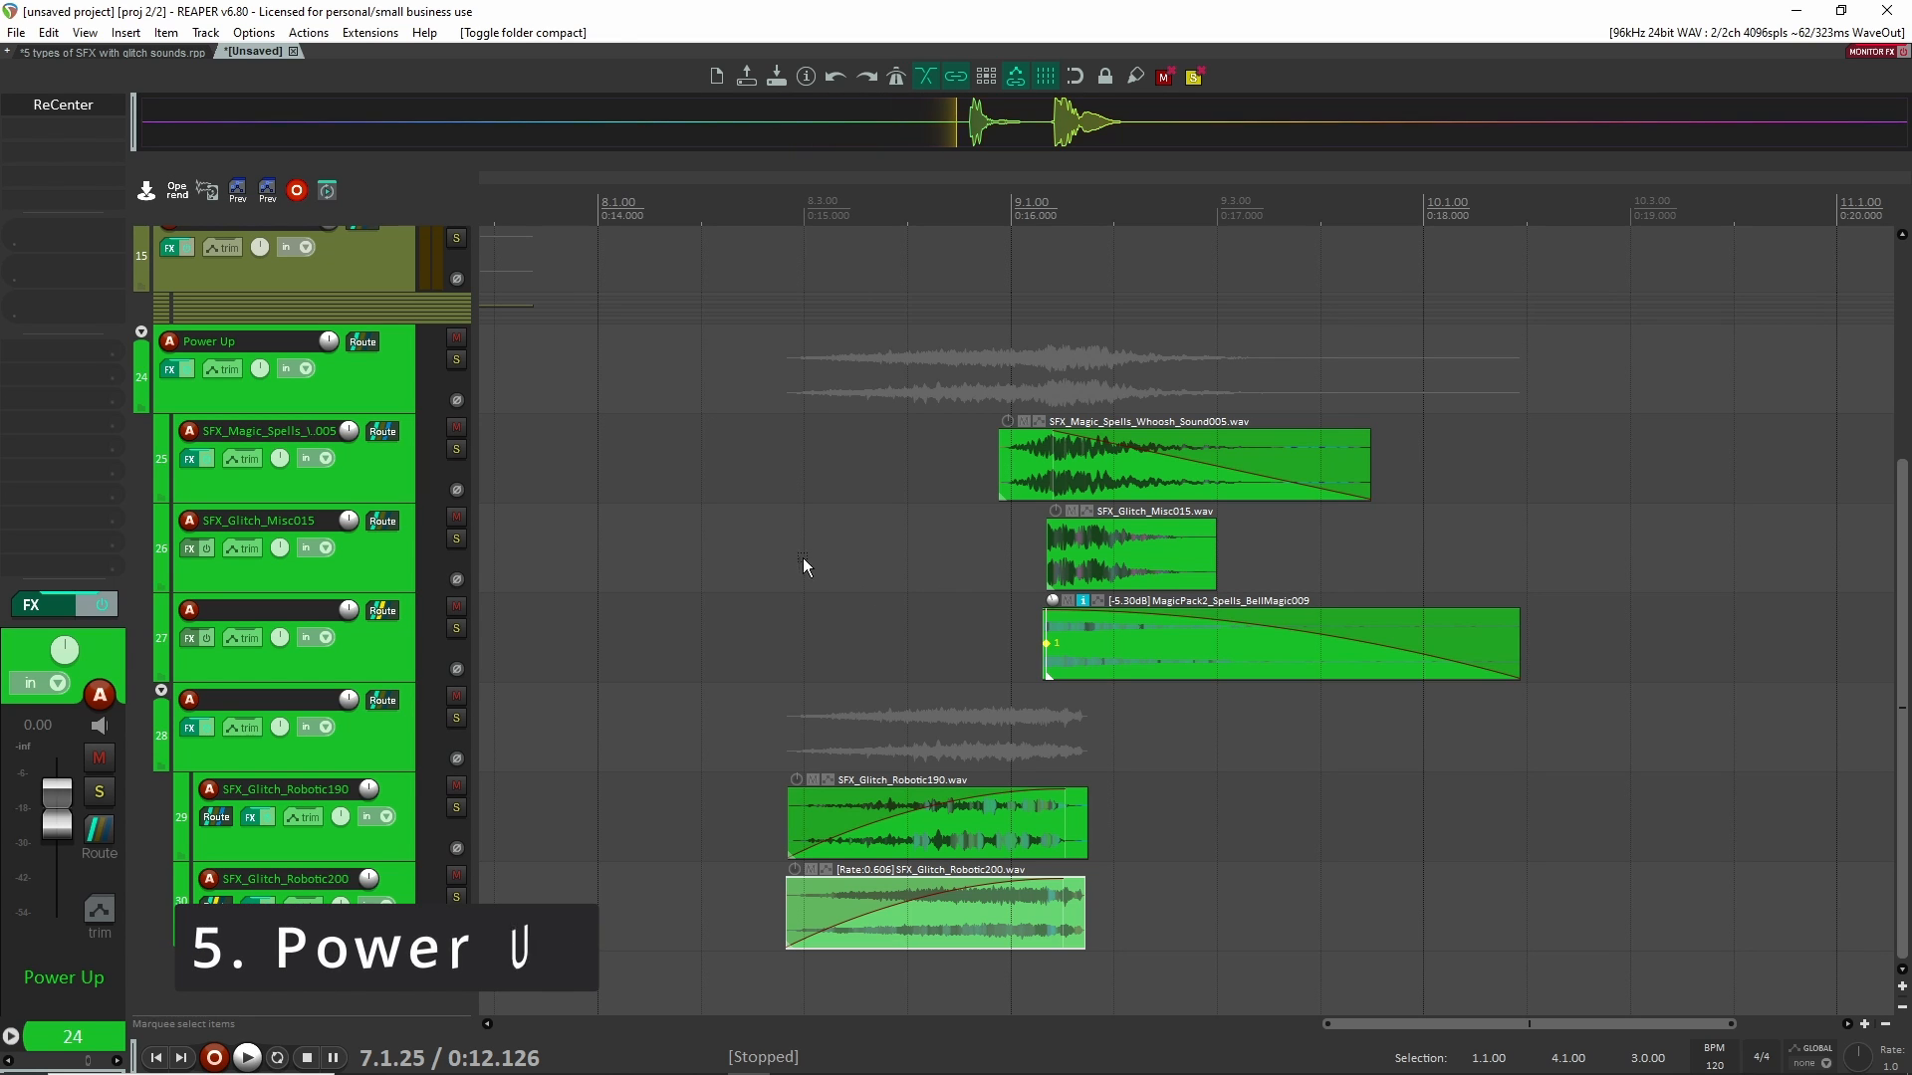
# Play the complete Power Up effect from just before its start
pyautogui.click(769, 521)
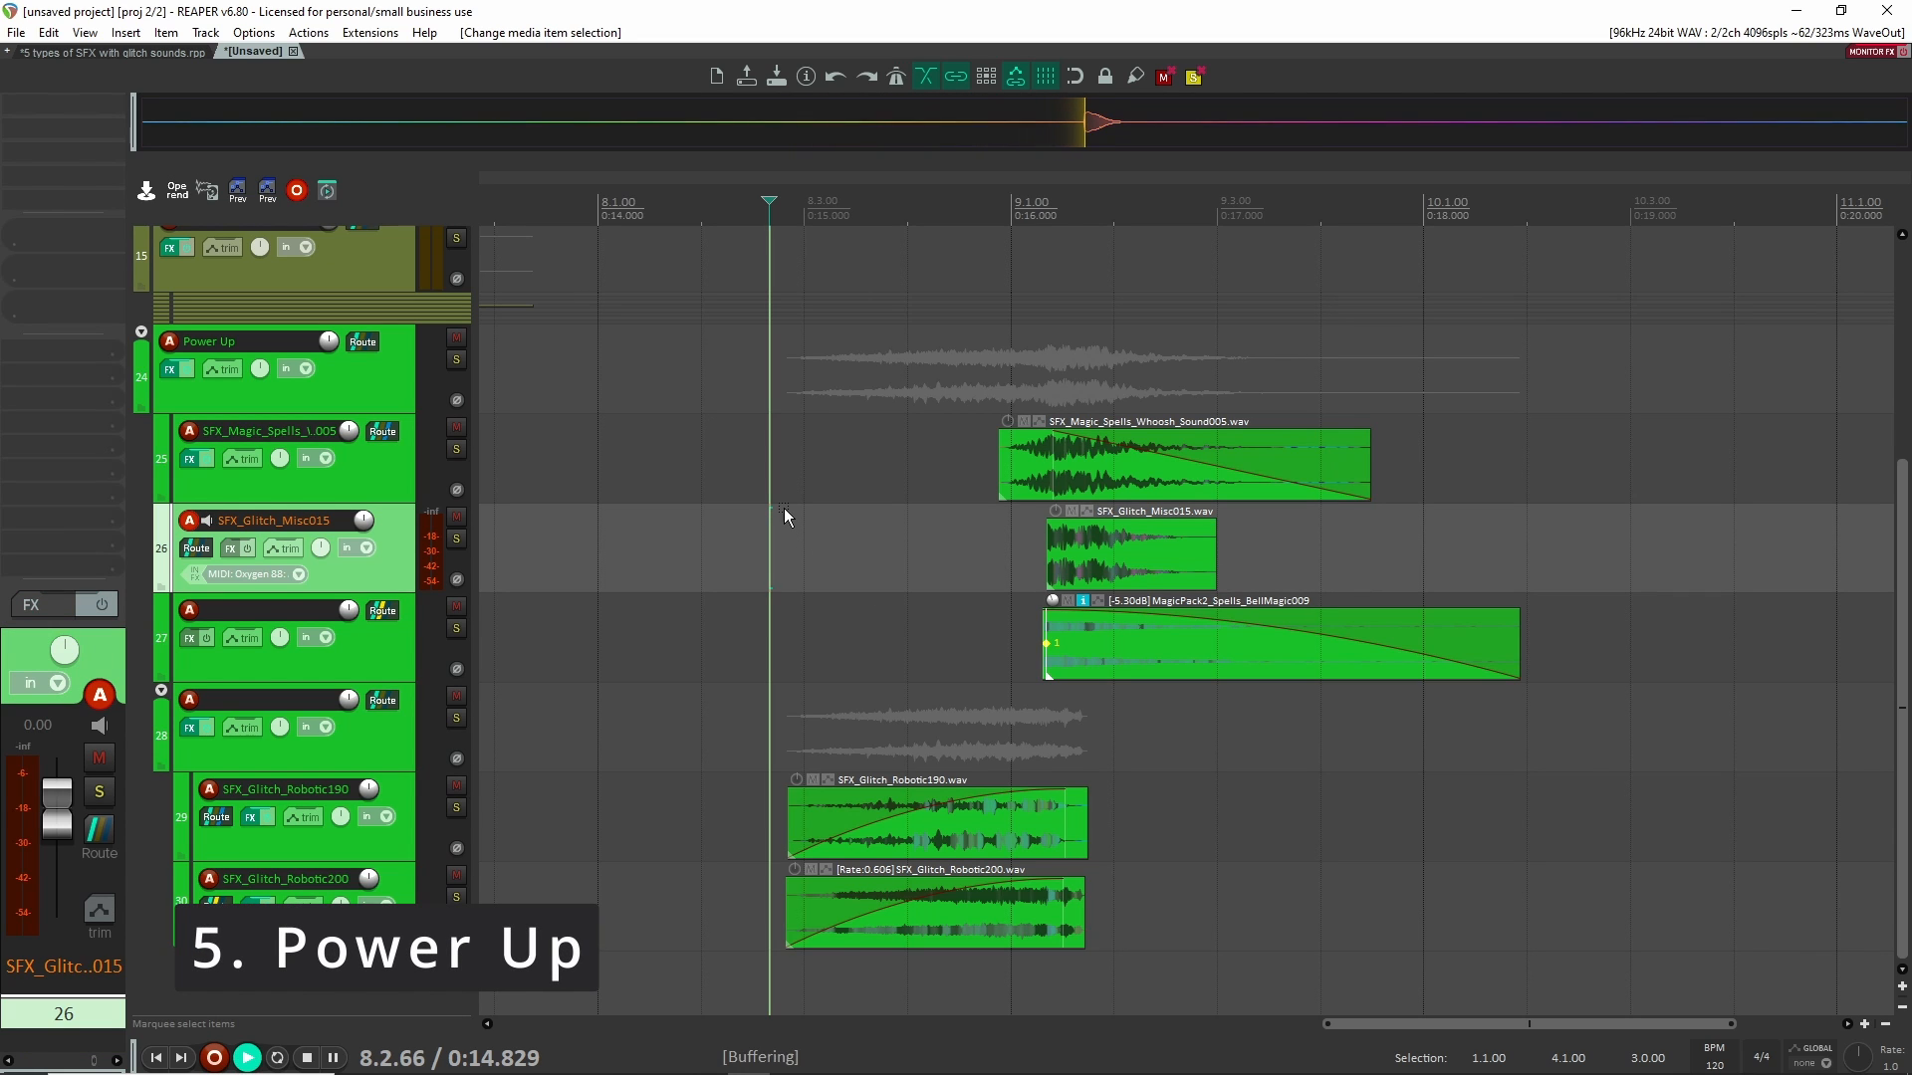
pyautogui.press('space')
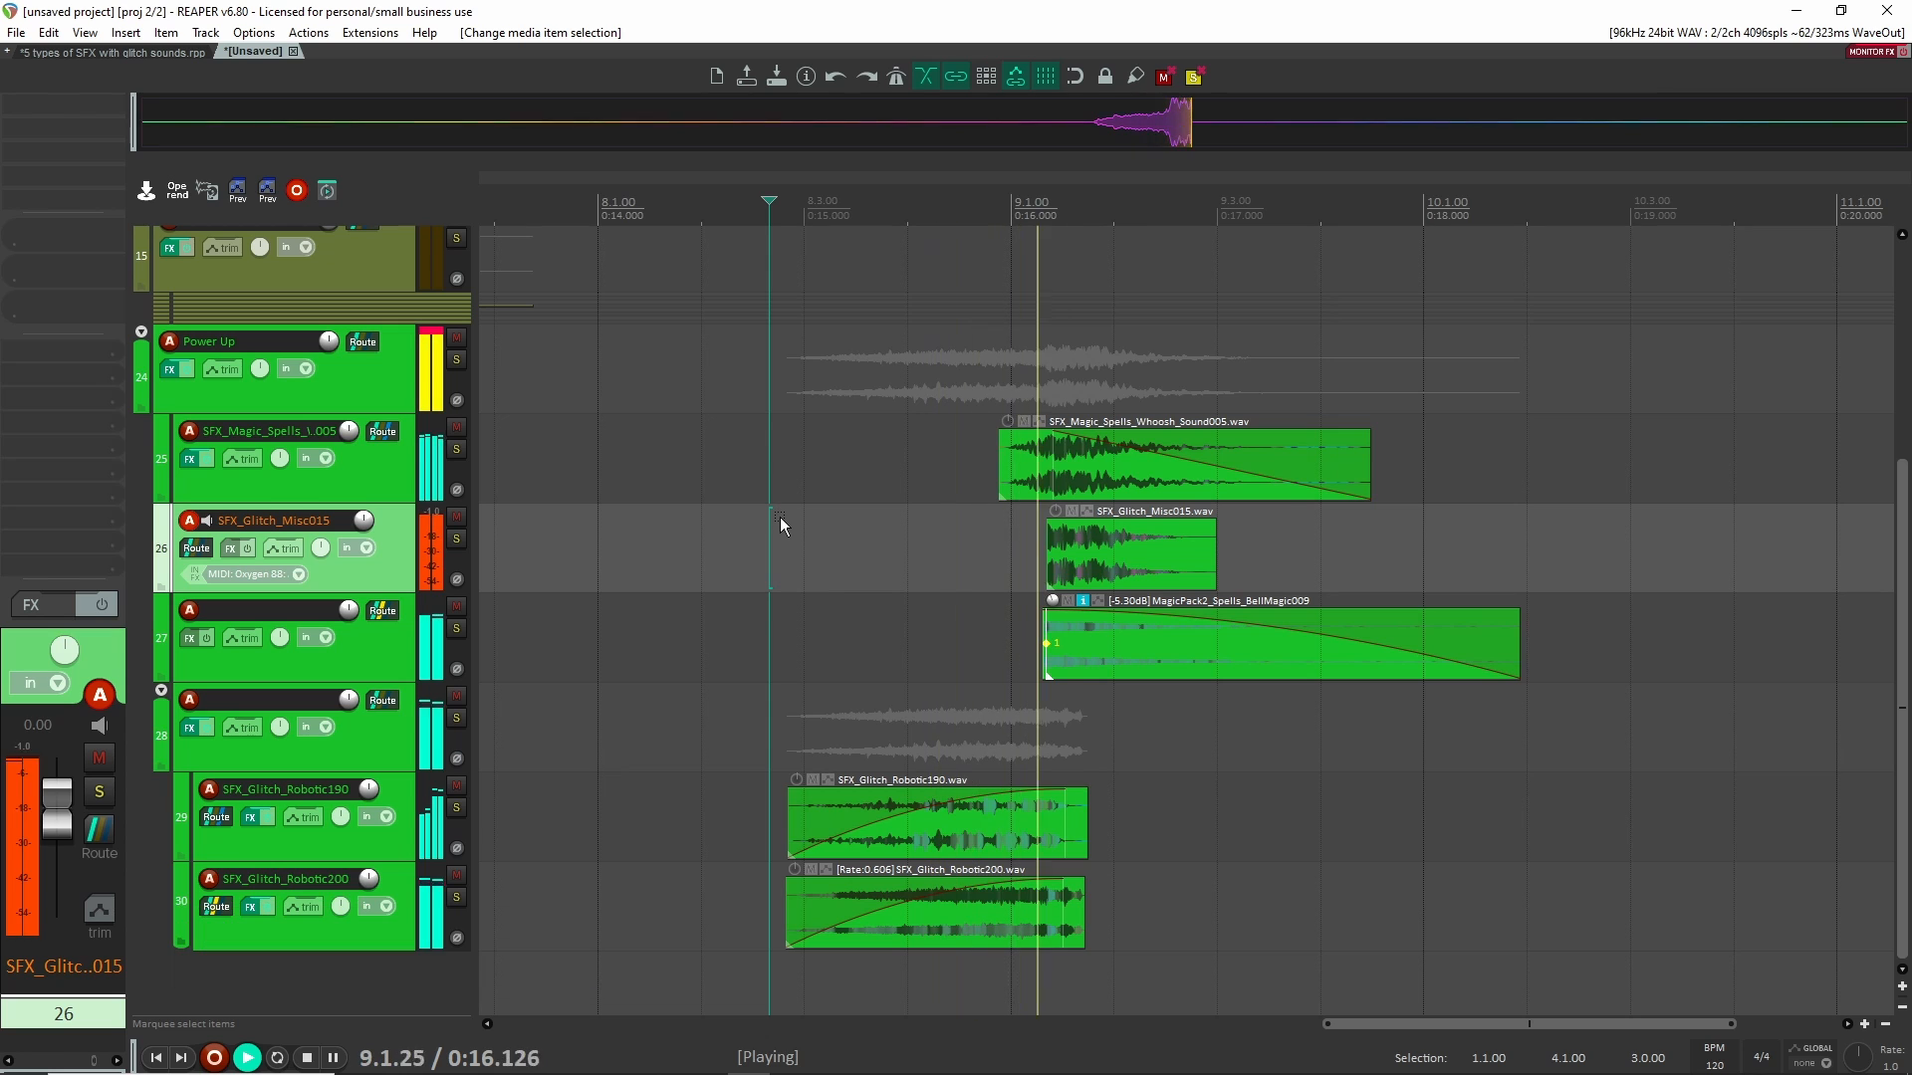
pyautogui.press('space')
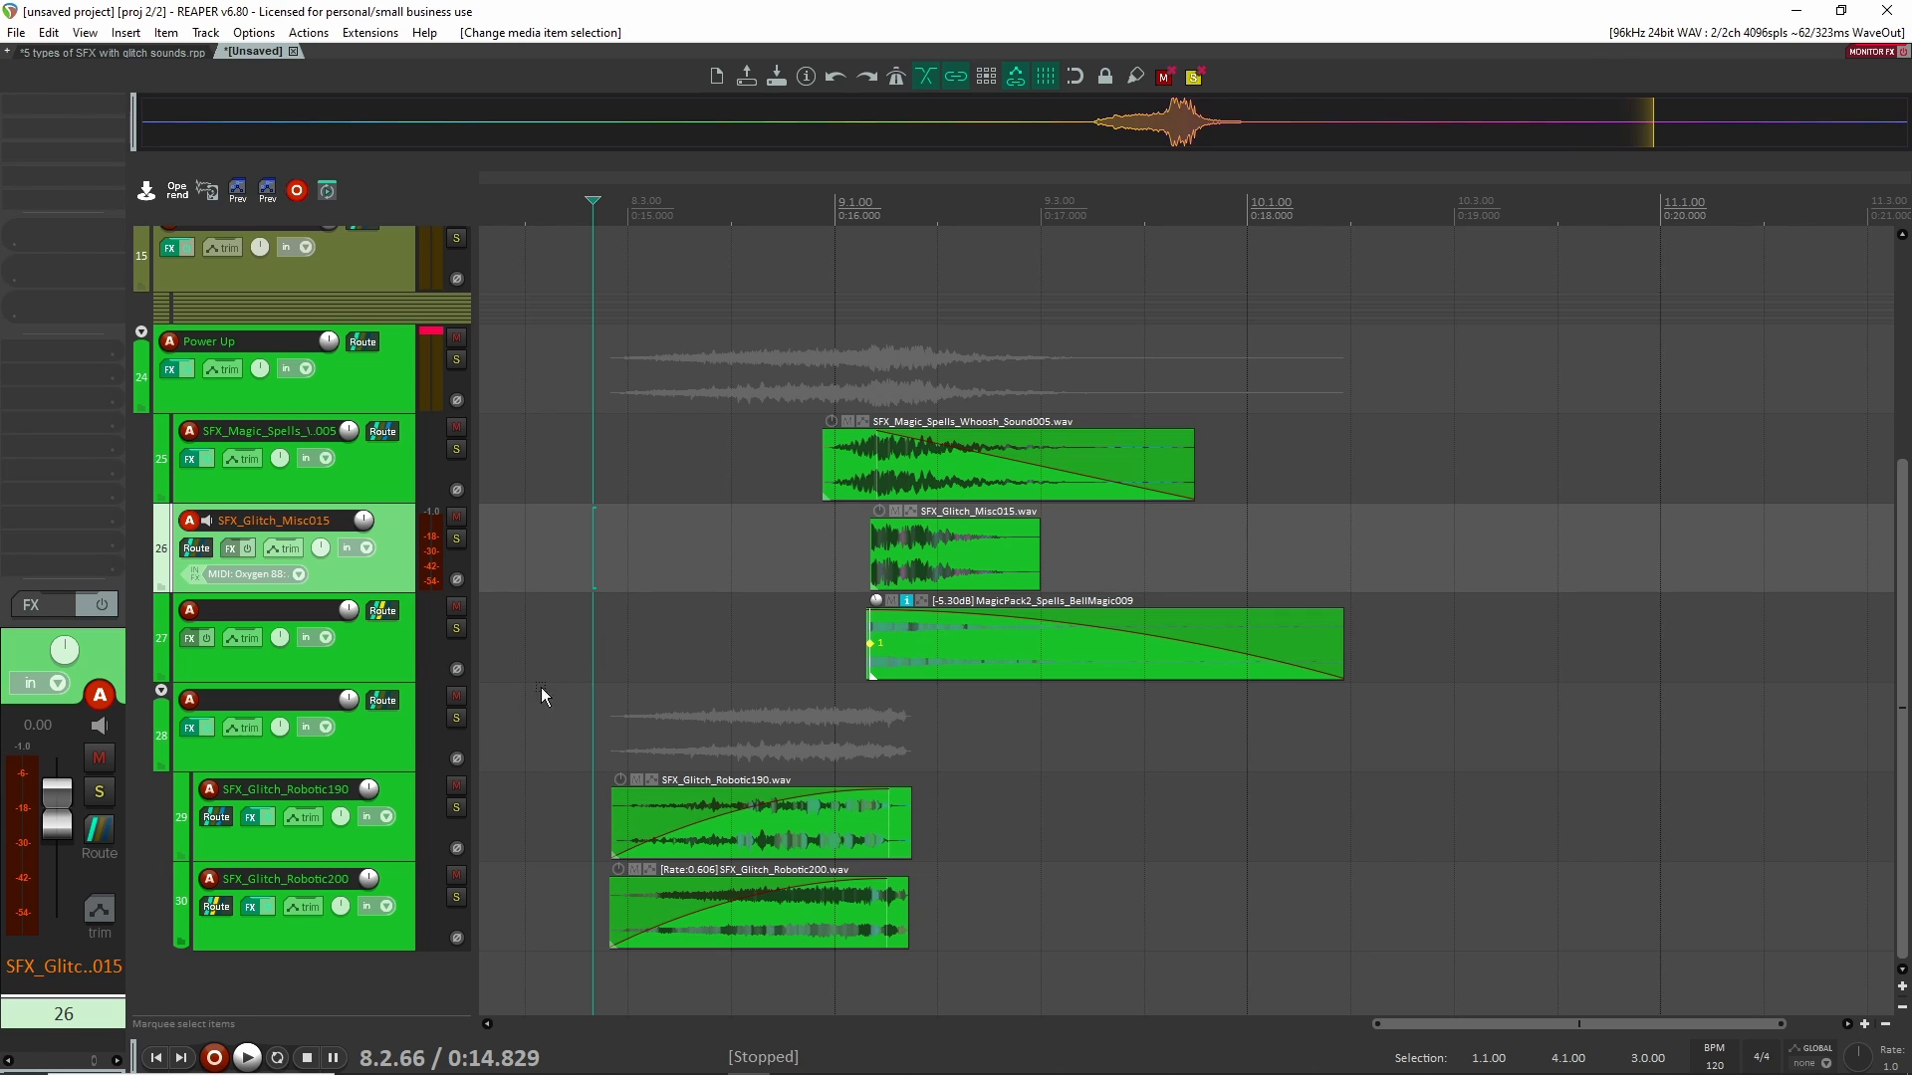
# Solo the subfolder holding the SFX_Glitch_Robotic190 and SFX_Glitch_Robotic200 layers, play it, and unsolo it
pyautogui.scroll(4, 585, 703)
pyautogui.hscroll(1, 615, 687)
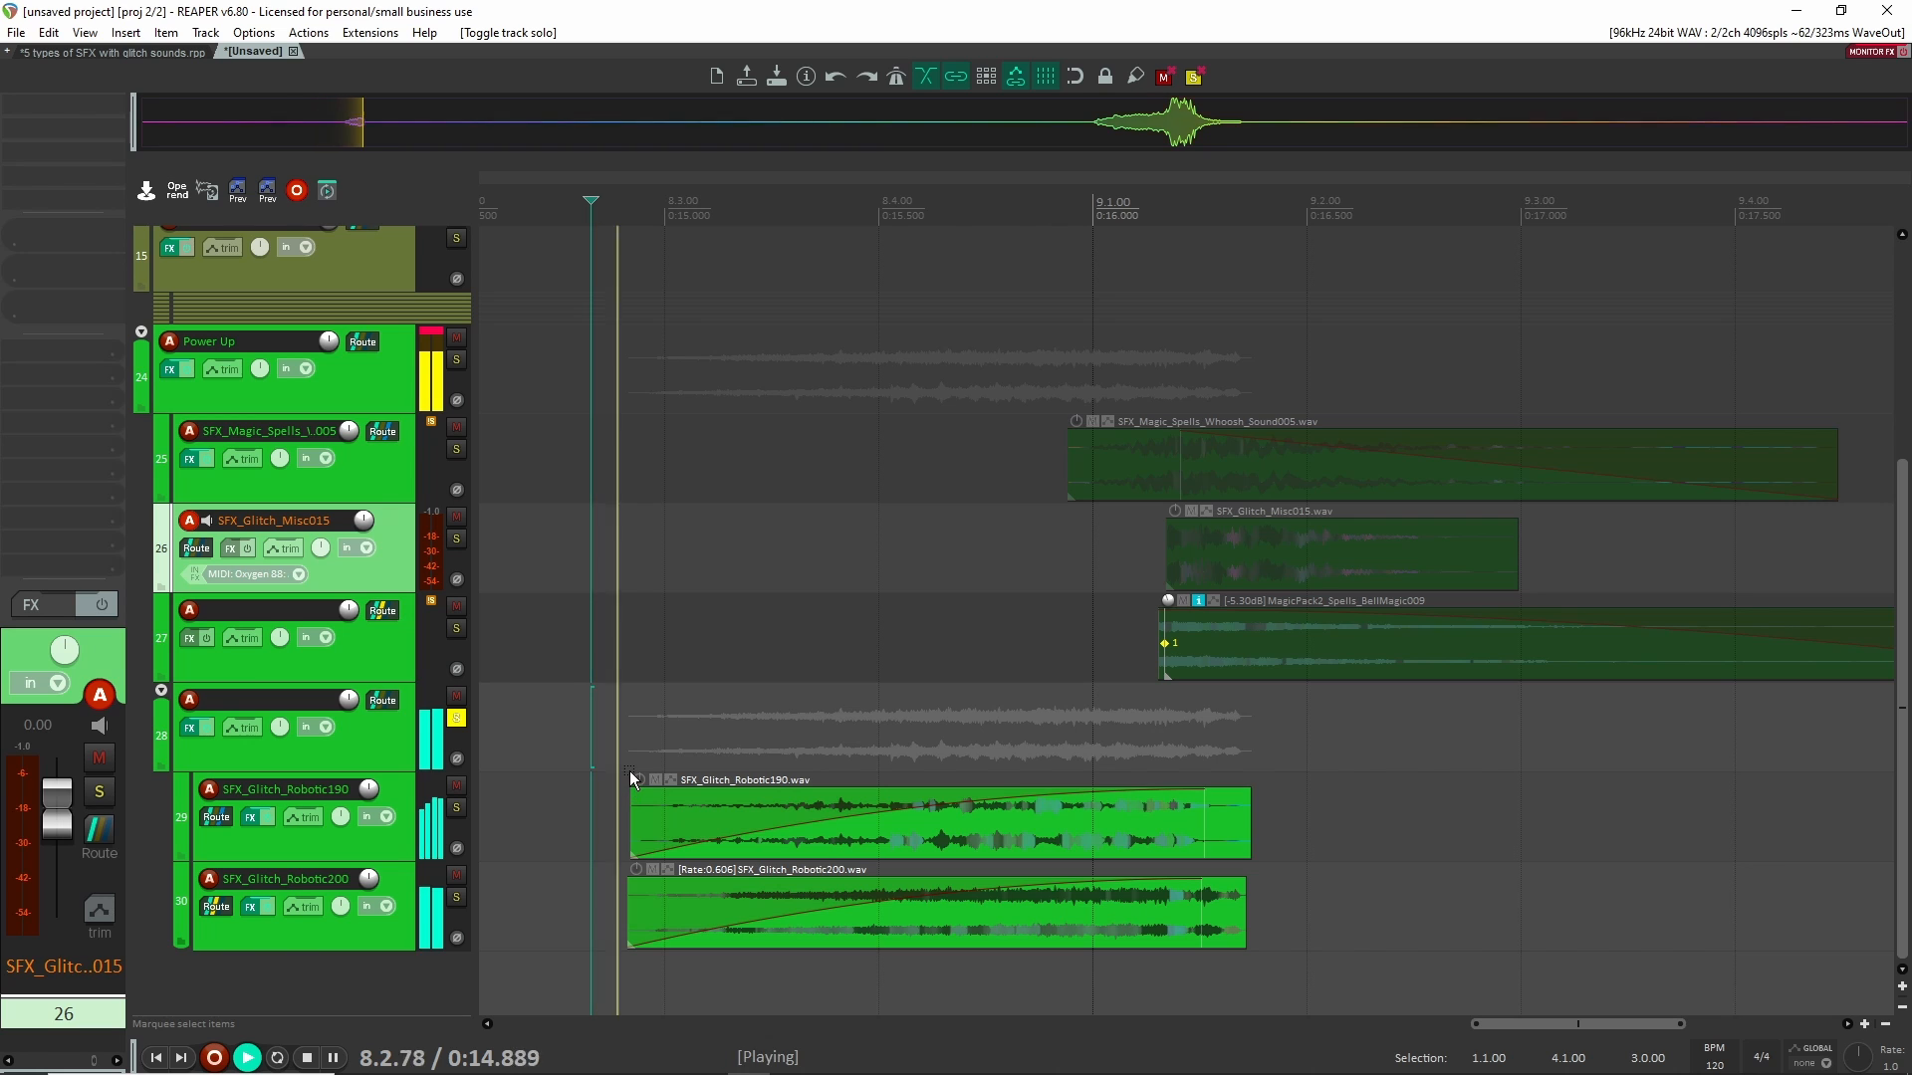
pyautogui.press('space')
pyautogui.click(456, 718)
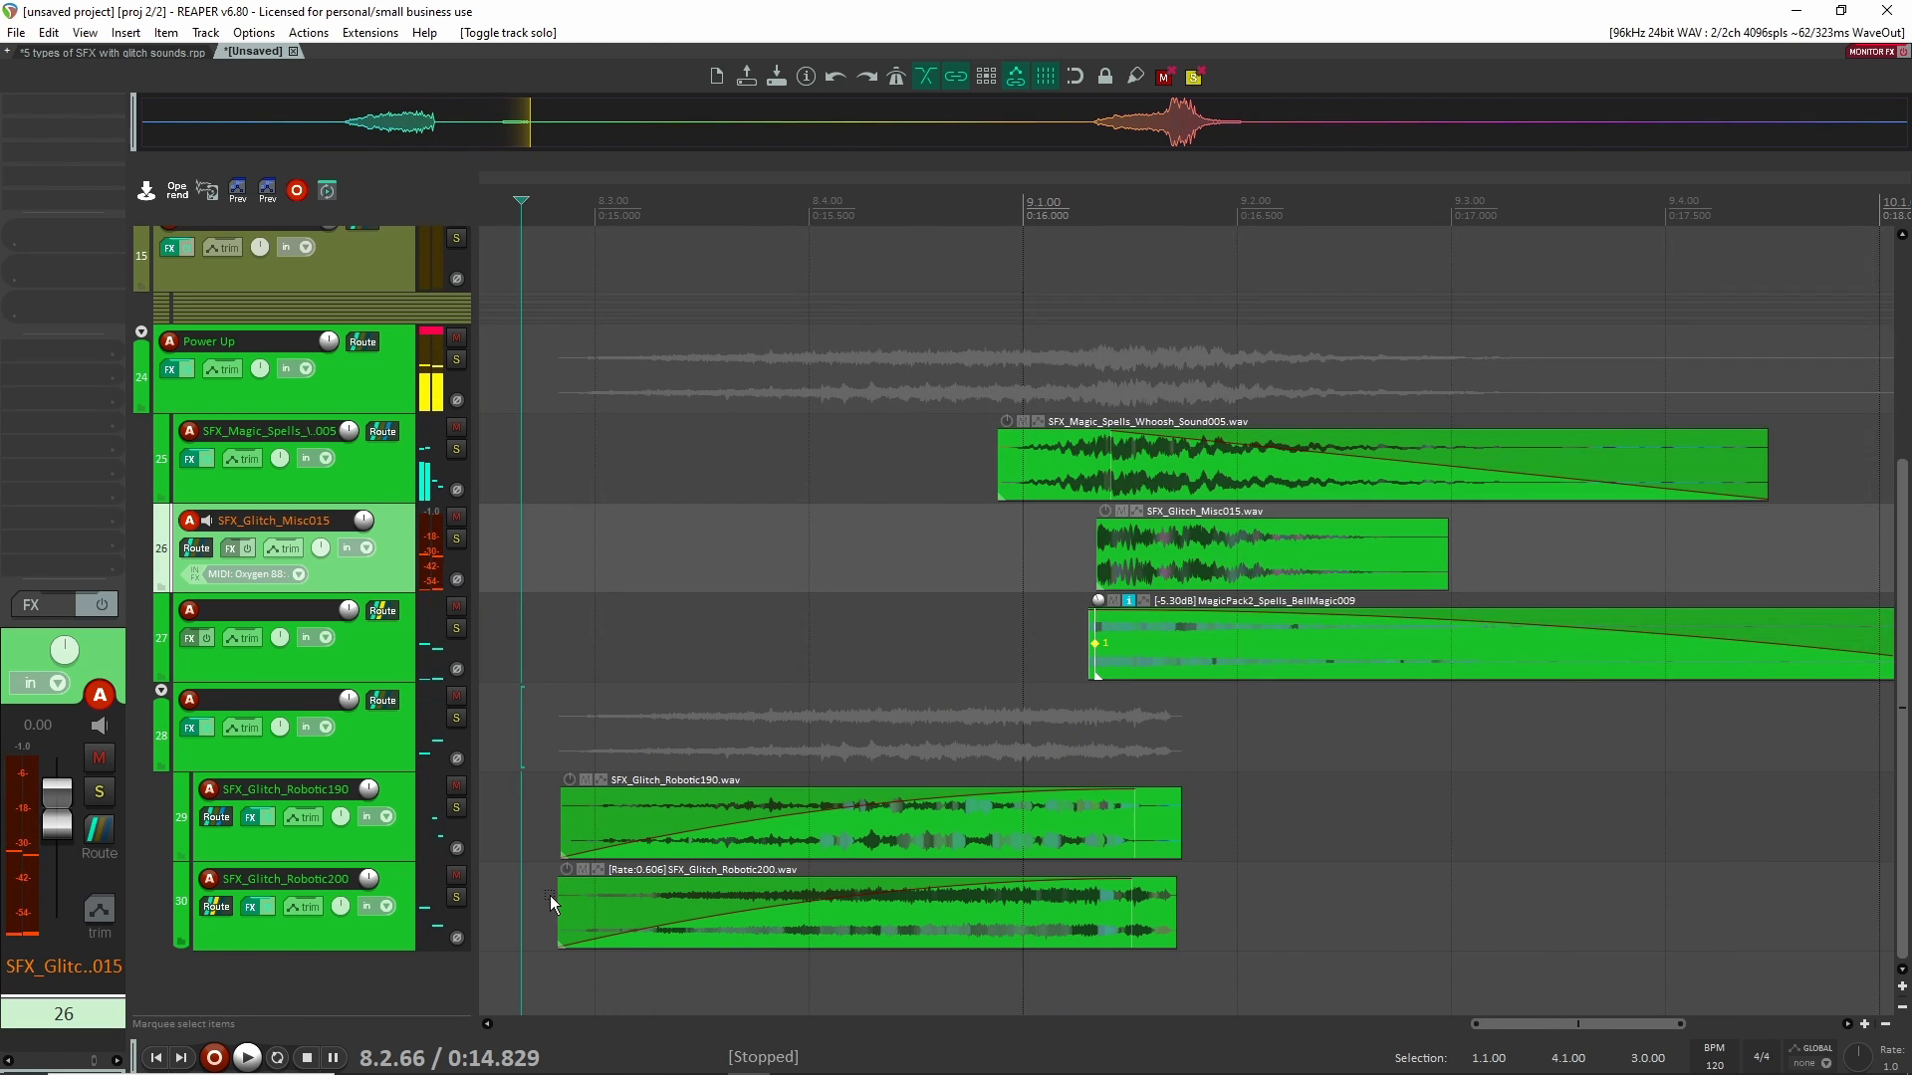
# Extend the start of the SFX_Glitch_Robotic200 item to a much earlier time and bypass its Manipulator effect
pyautogui.scroll(-3, 577, 908)
pyautogui.moveTo(572, 902); pyautogui.dragTo(328, 908)
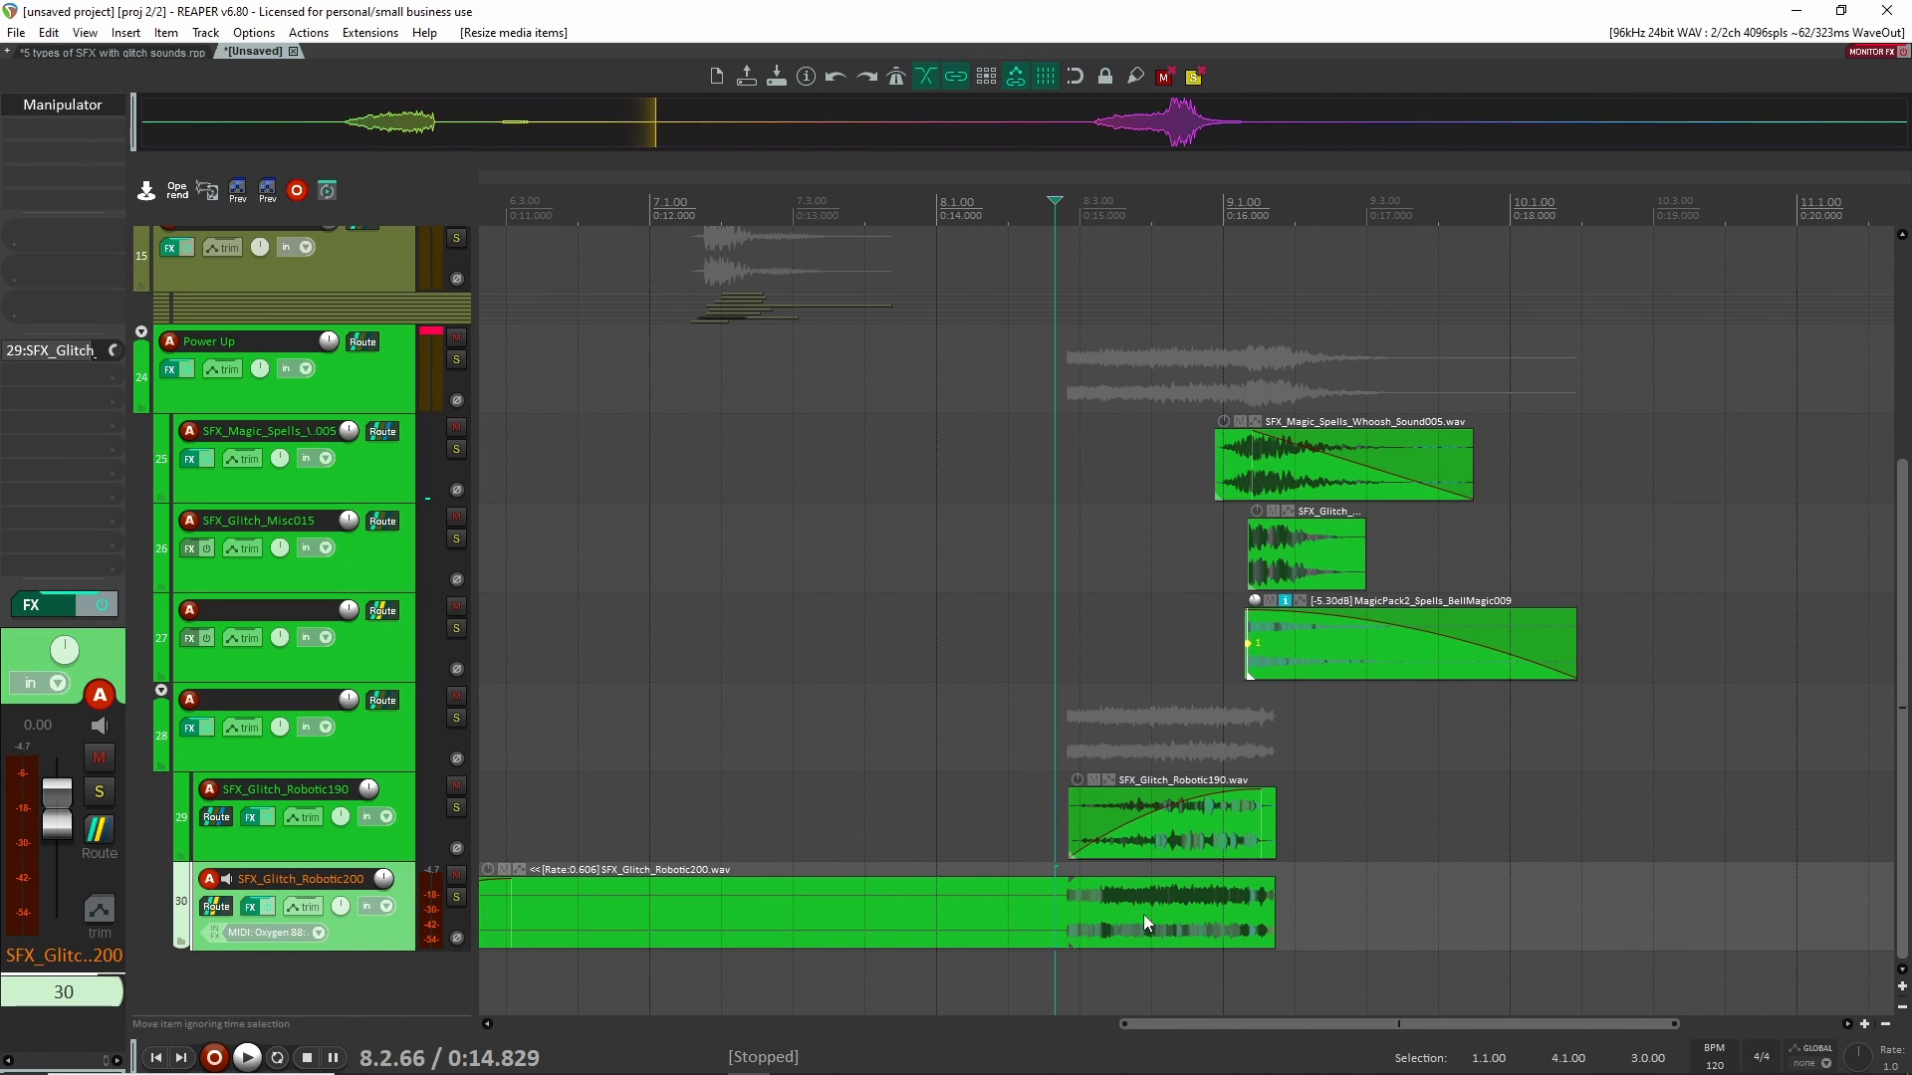
pyautogui.keyDown('ctrl'); pyautogui.click(82, 106); pyautogui.keyUp('ctrl')
# Solo the SFX_Glitch_Robotic200 track and play its sound without the Manipulator effect
pyautogui.press('space')
pyautogui.click(456, 899)
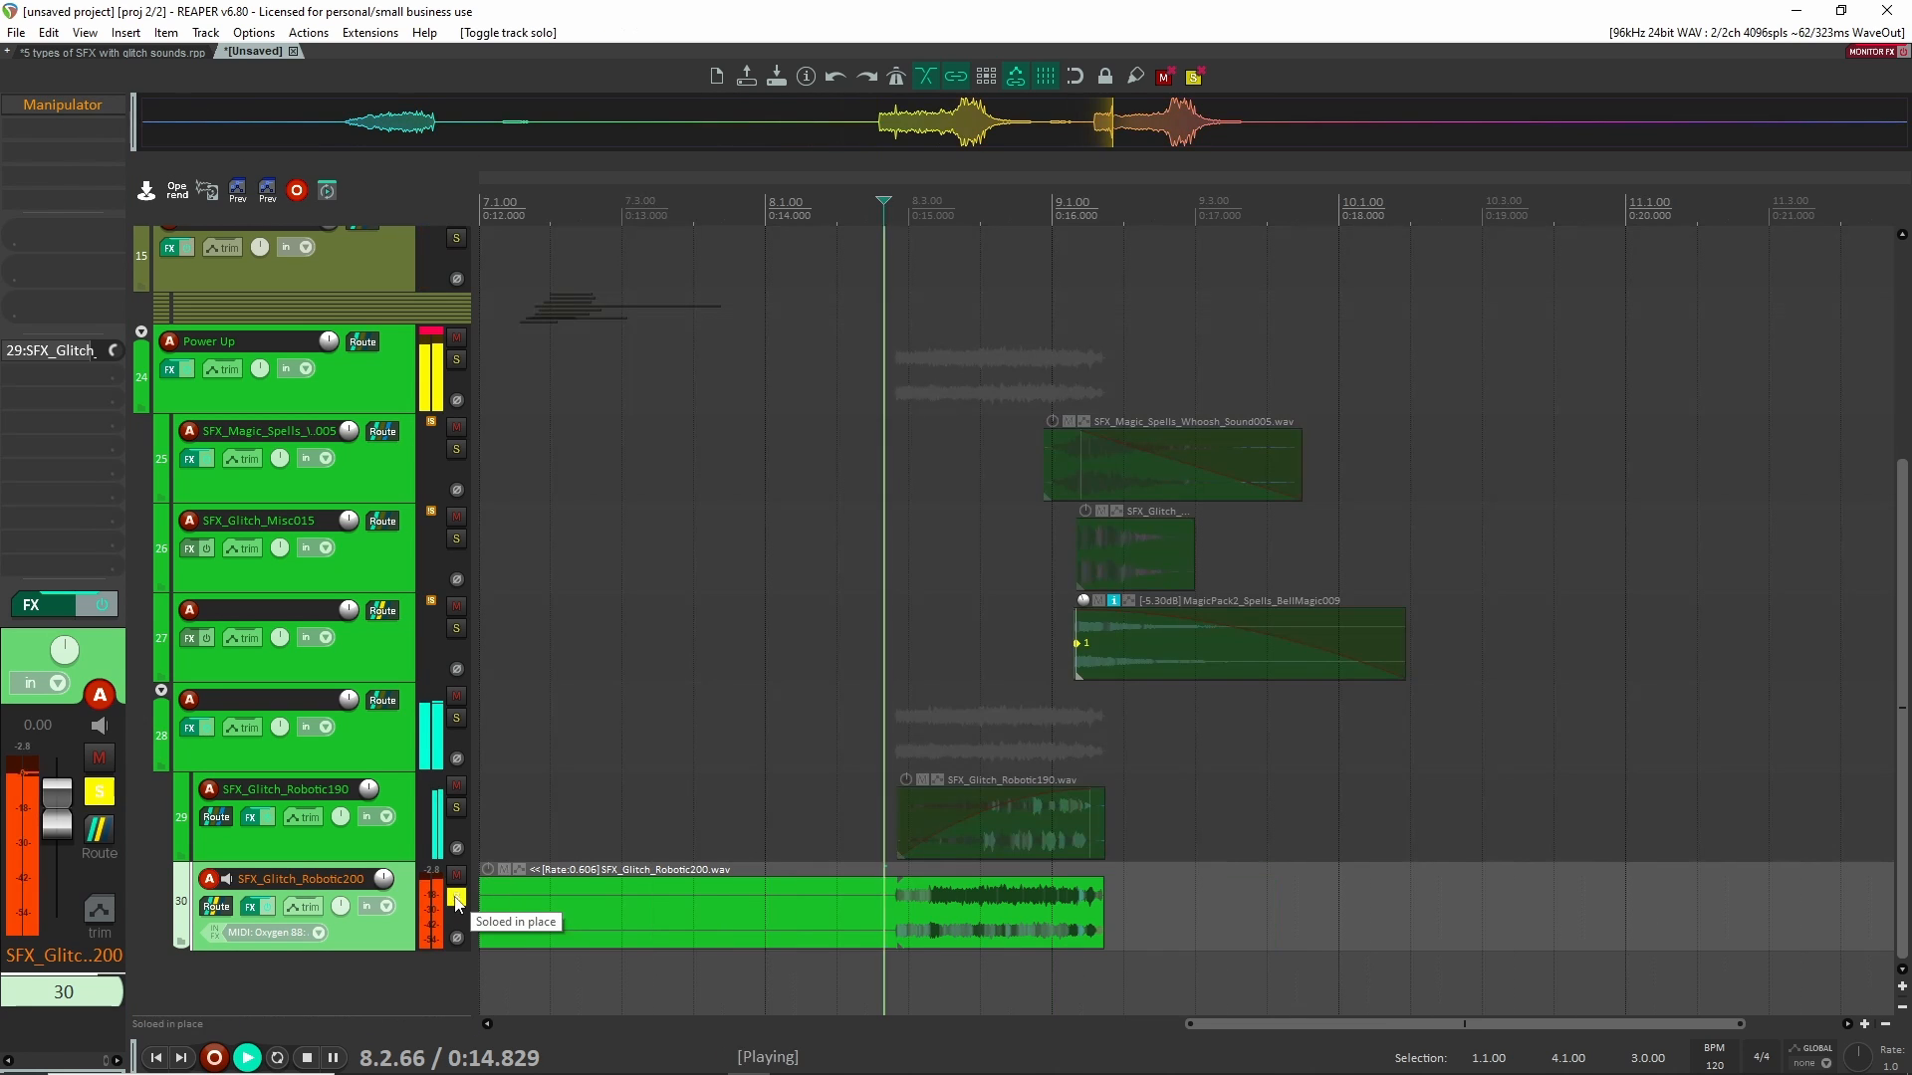
pyautogui.press('space')
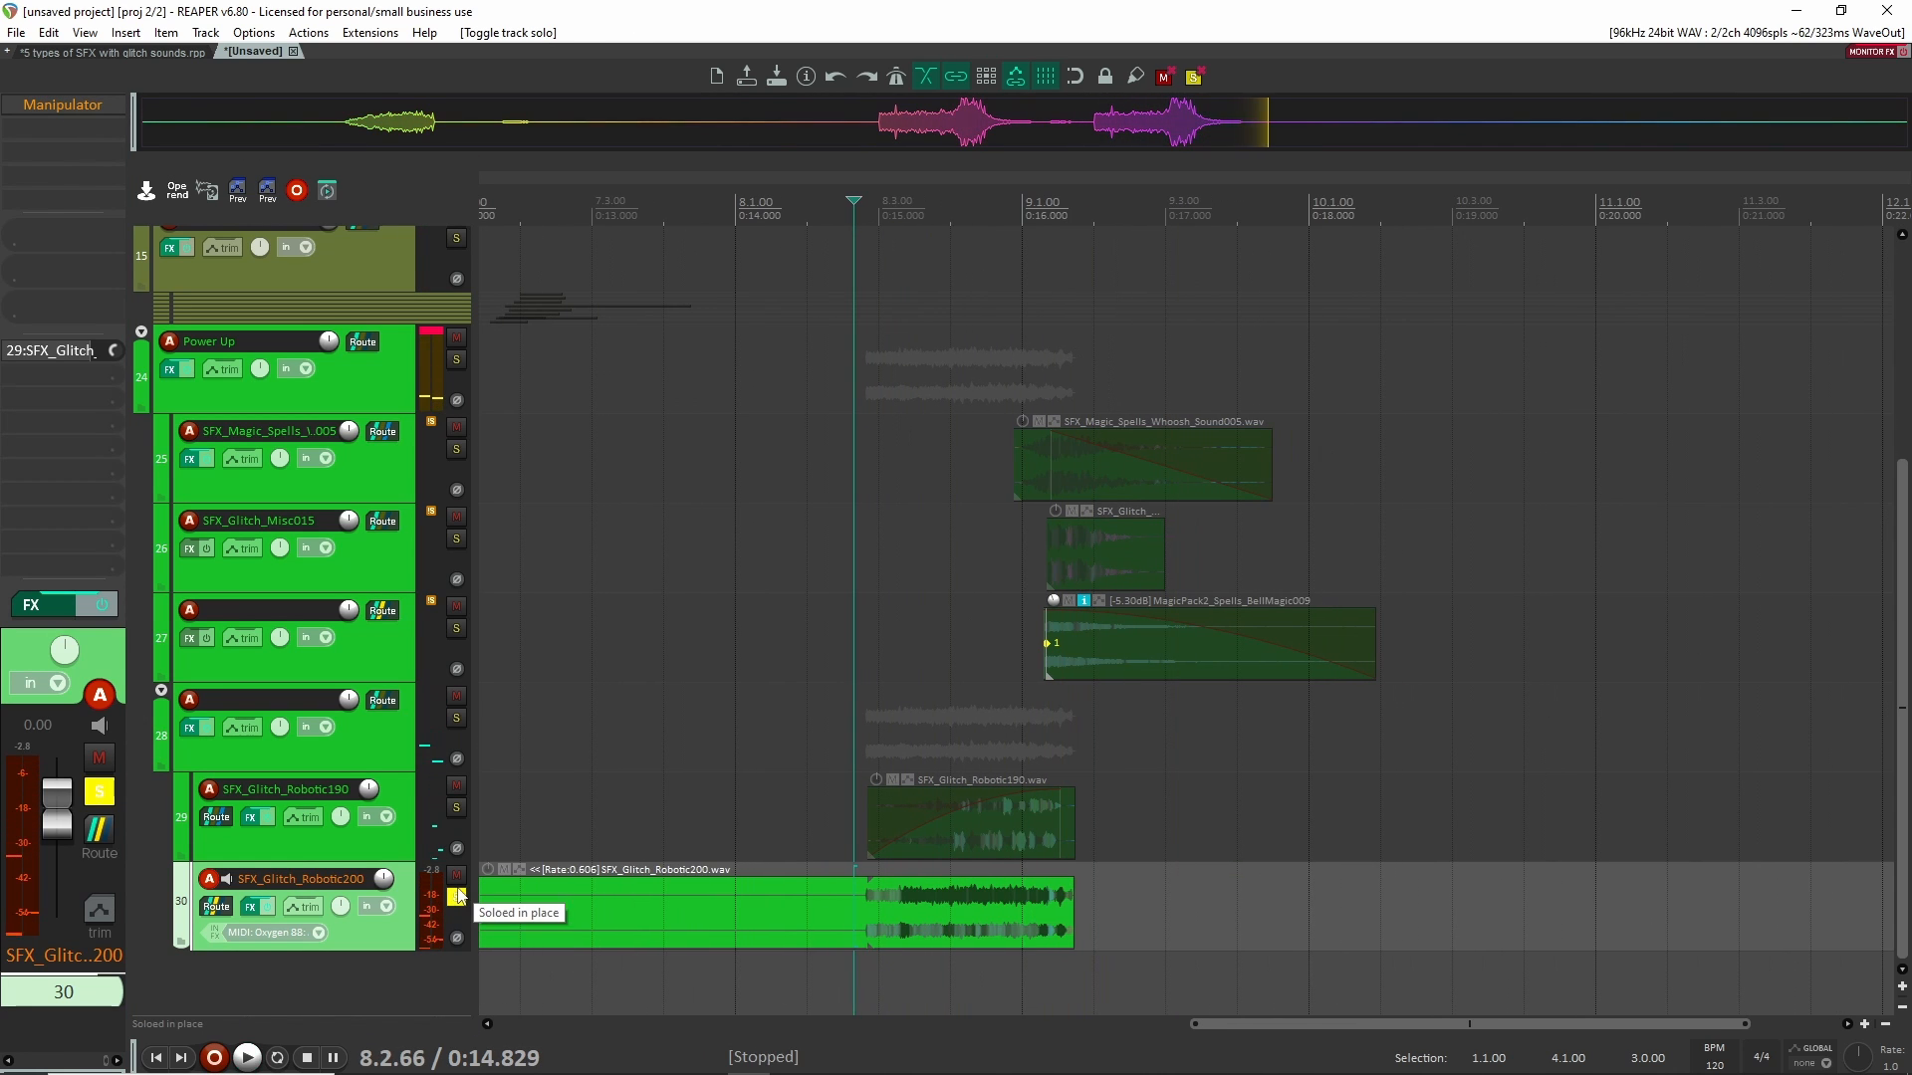
# Undo the solo, the Manipulator bypass and the length change on the SFX_Glitch_Robotic200 track
pyautogui.hotkey('ctrl', 'z')
pyautogui.hotkey('ctrl', 'z')
pyautogui.hotkey('ctrl', 'z')
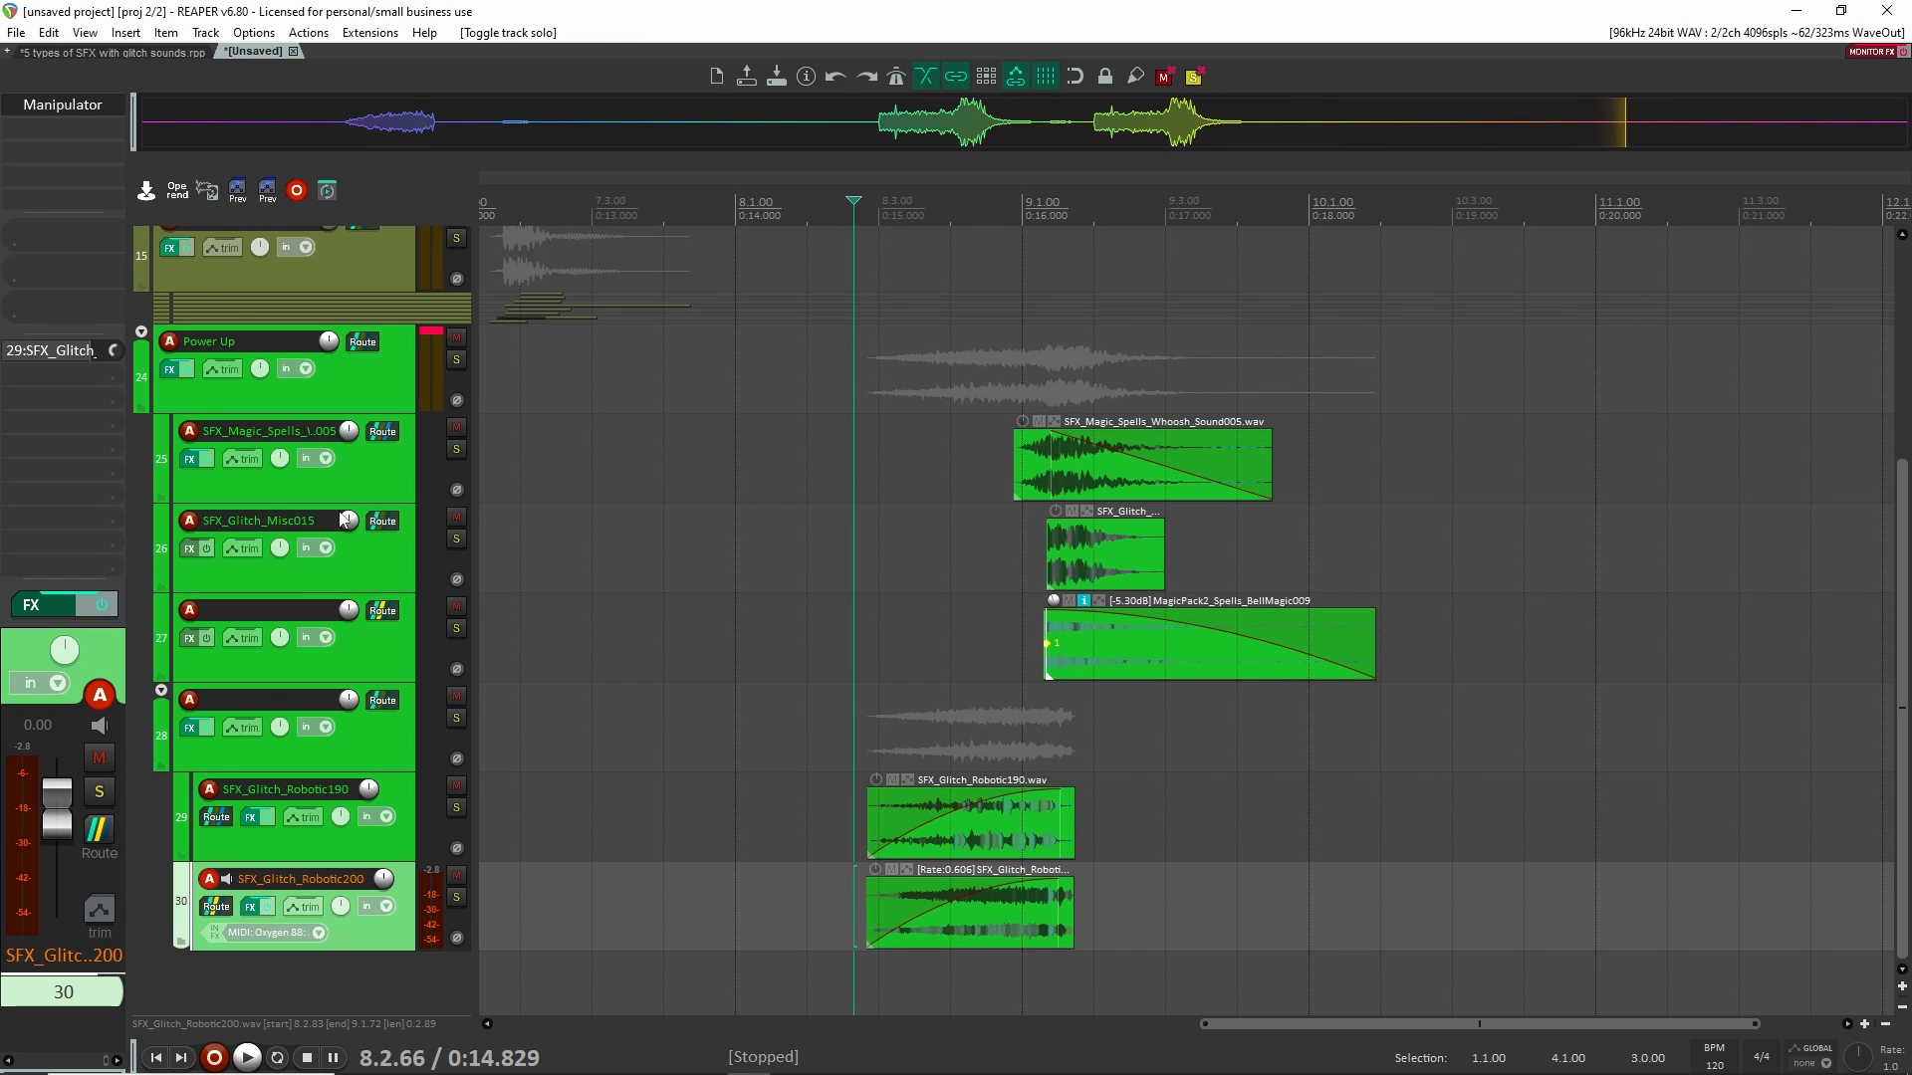
# Show all track envelopes and open the SFX_Glitch_Robotic200 track's Manipulator plugin window clear of the items
pyautogui.press('v')
pyautogui.scroll(-3, 780, 815)
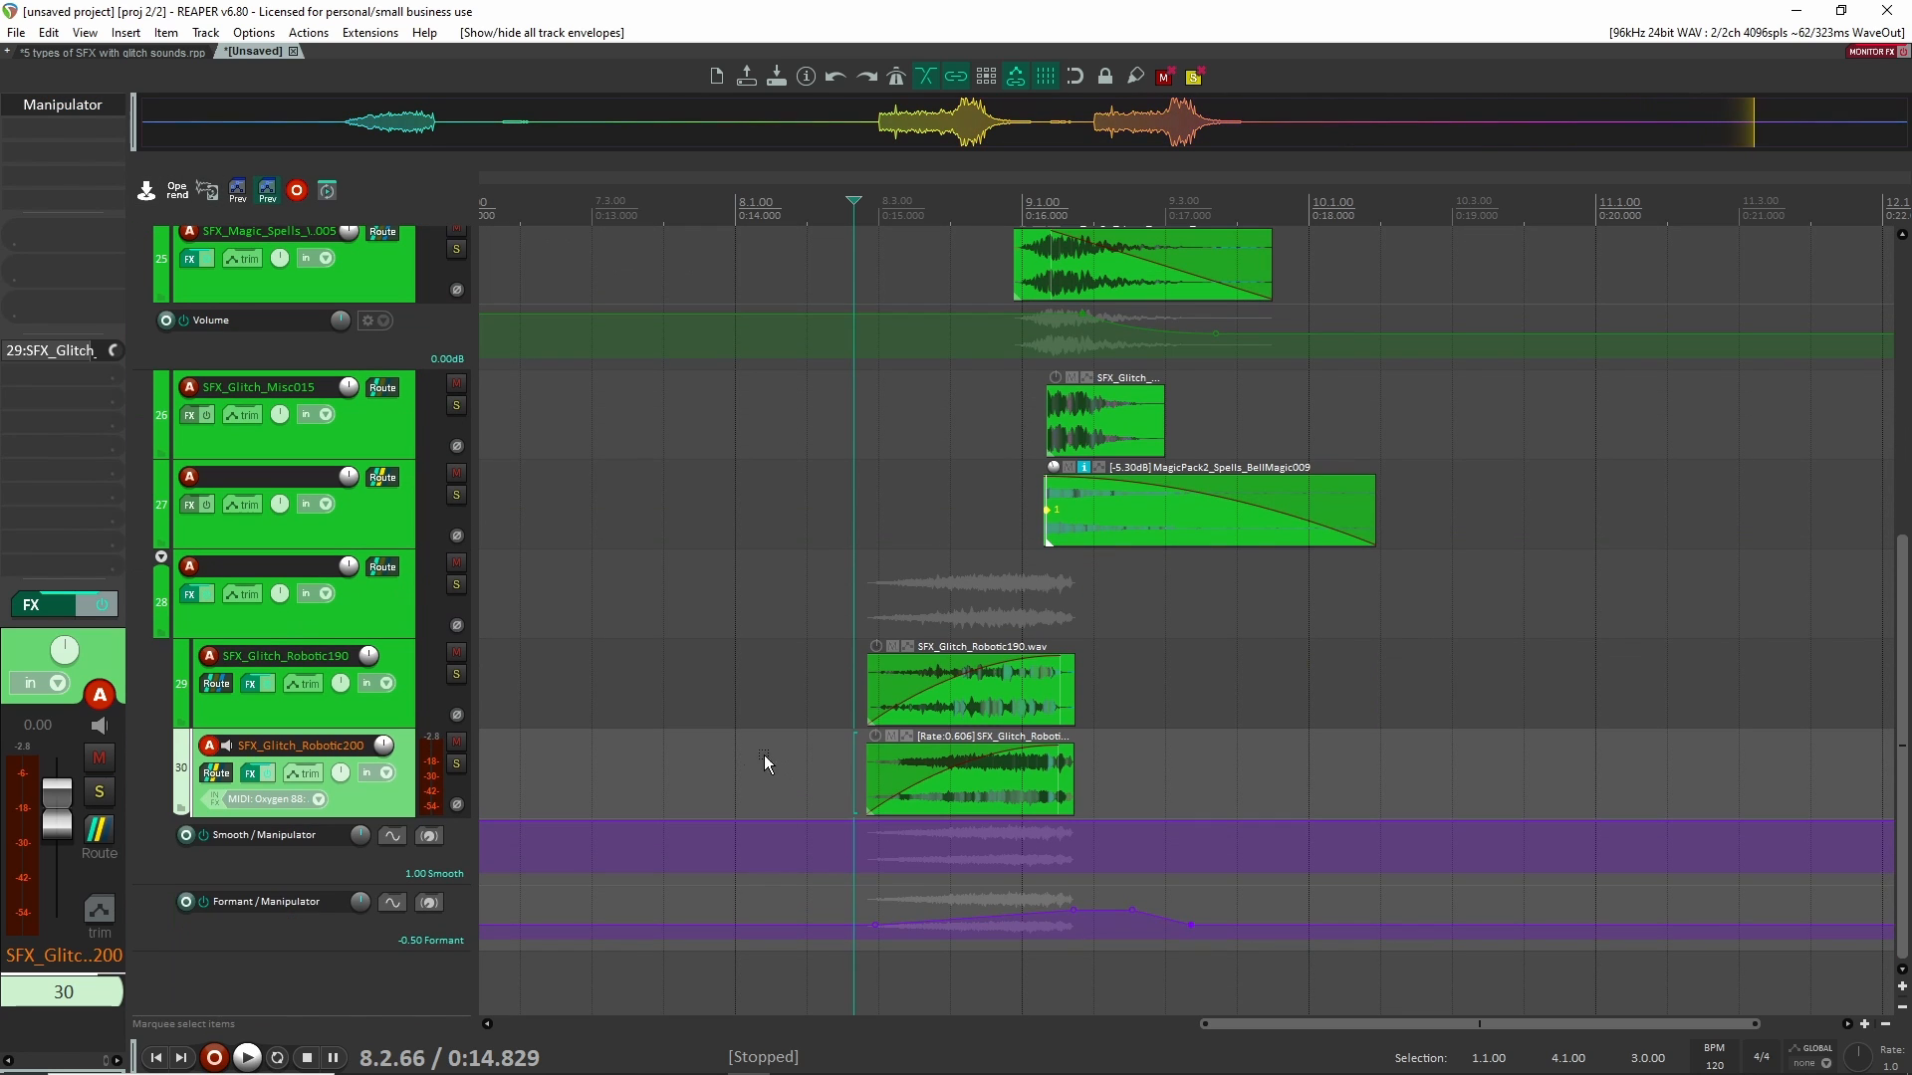
pyautogui.click(72, 89)
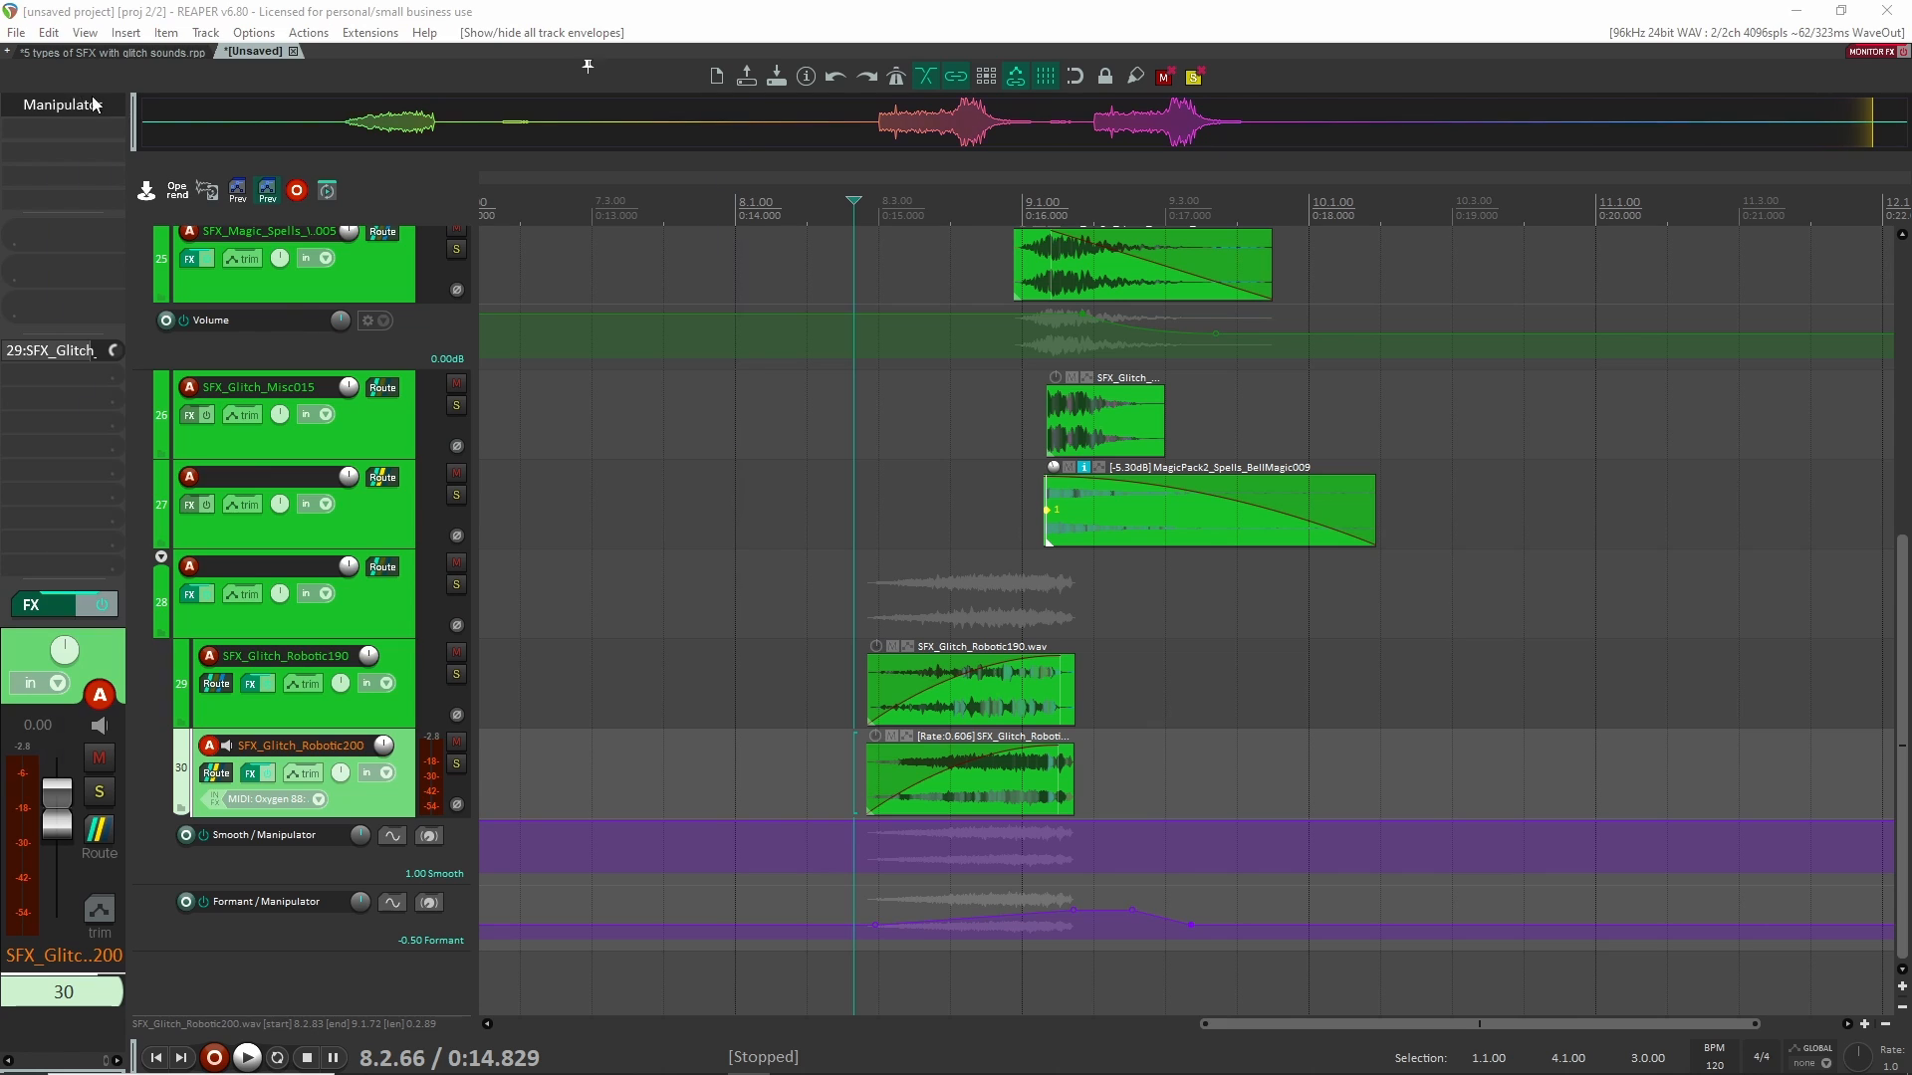
pyautogui.moveTo(299, 54); pyautogui.dragTo(1509, 53)
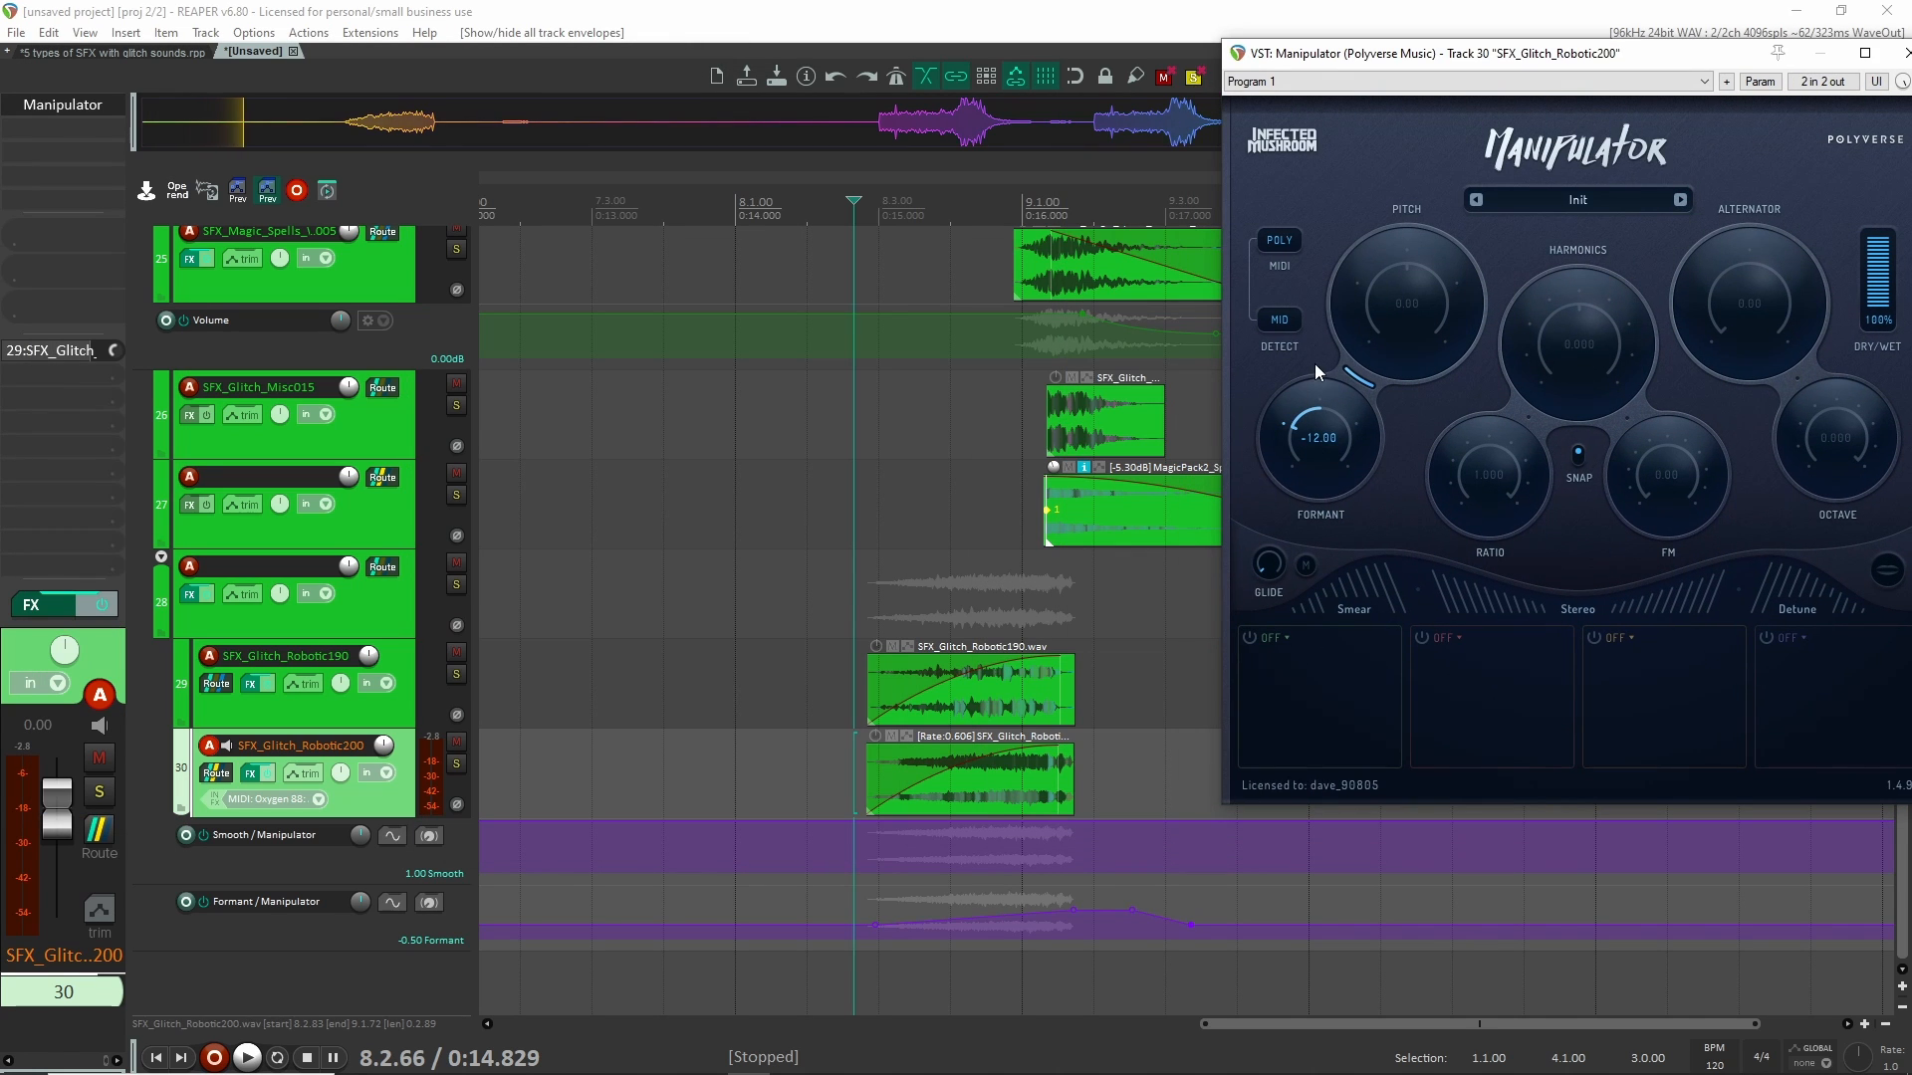
# Solo the SFX_Glitch_Robotic200 track and play it to examine the automated Formant control in Manipulator
pyautogui.click(456, 765)
pyautogui.moveTo(866, 749); pyautogui.dragTo(819, 749)
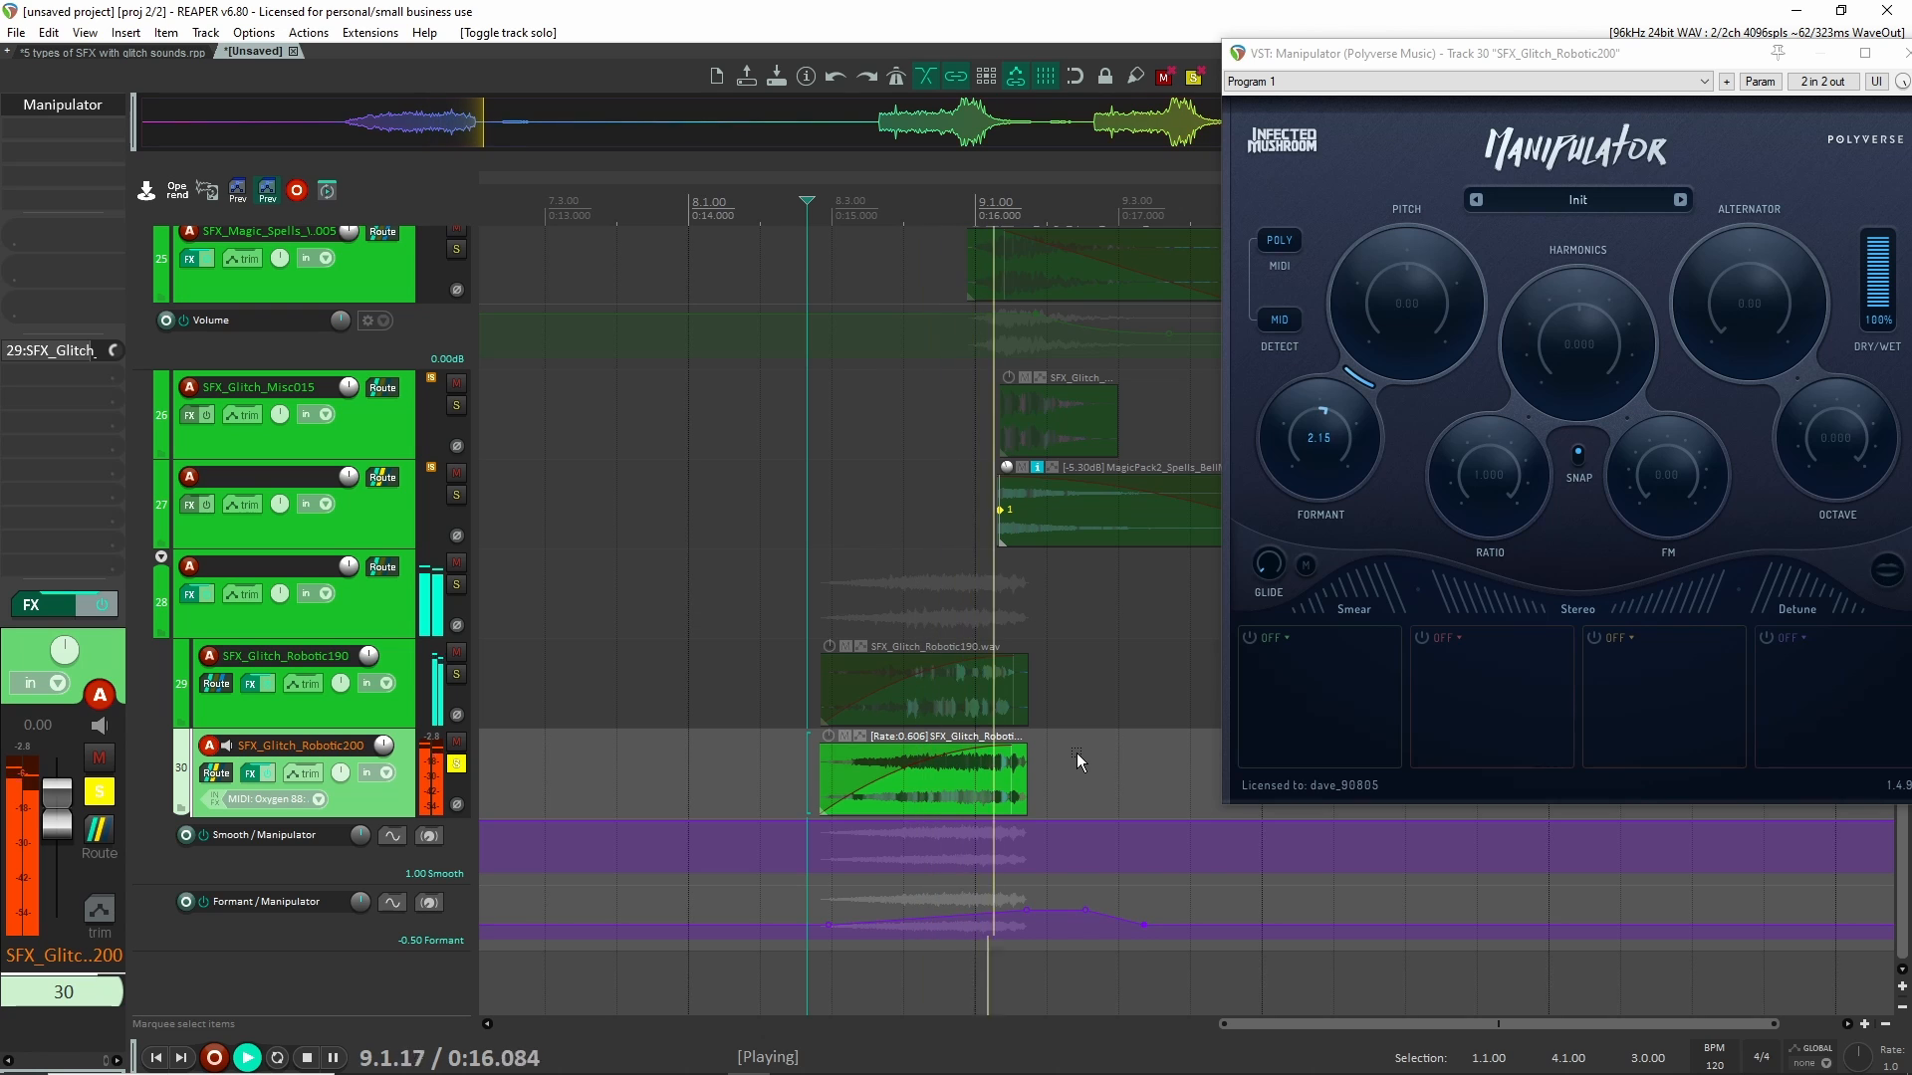
pyautogui.press('space')
# Switch the solo from the SFX_Glitch_Robotic200 track to SFX_Glitch_Robotic190 and play the soloed sound
pyautogui.click(456, 765)
pyautogui.click(456, 675)
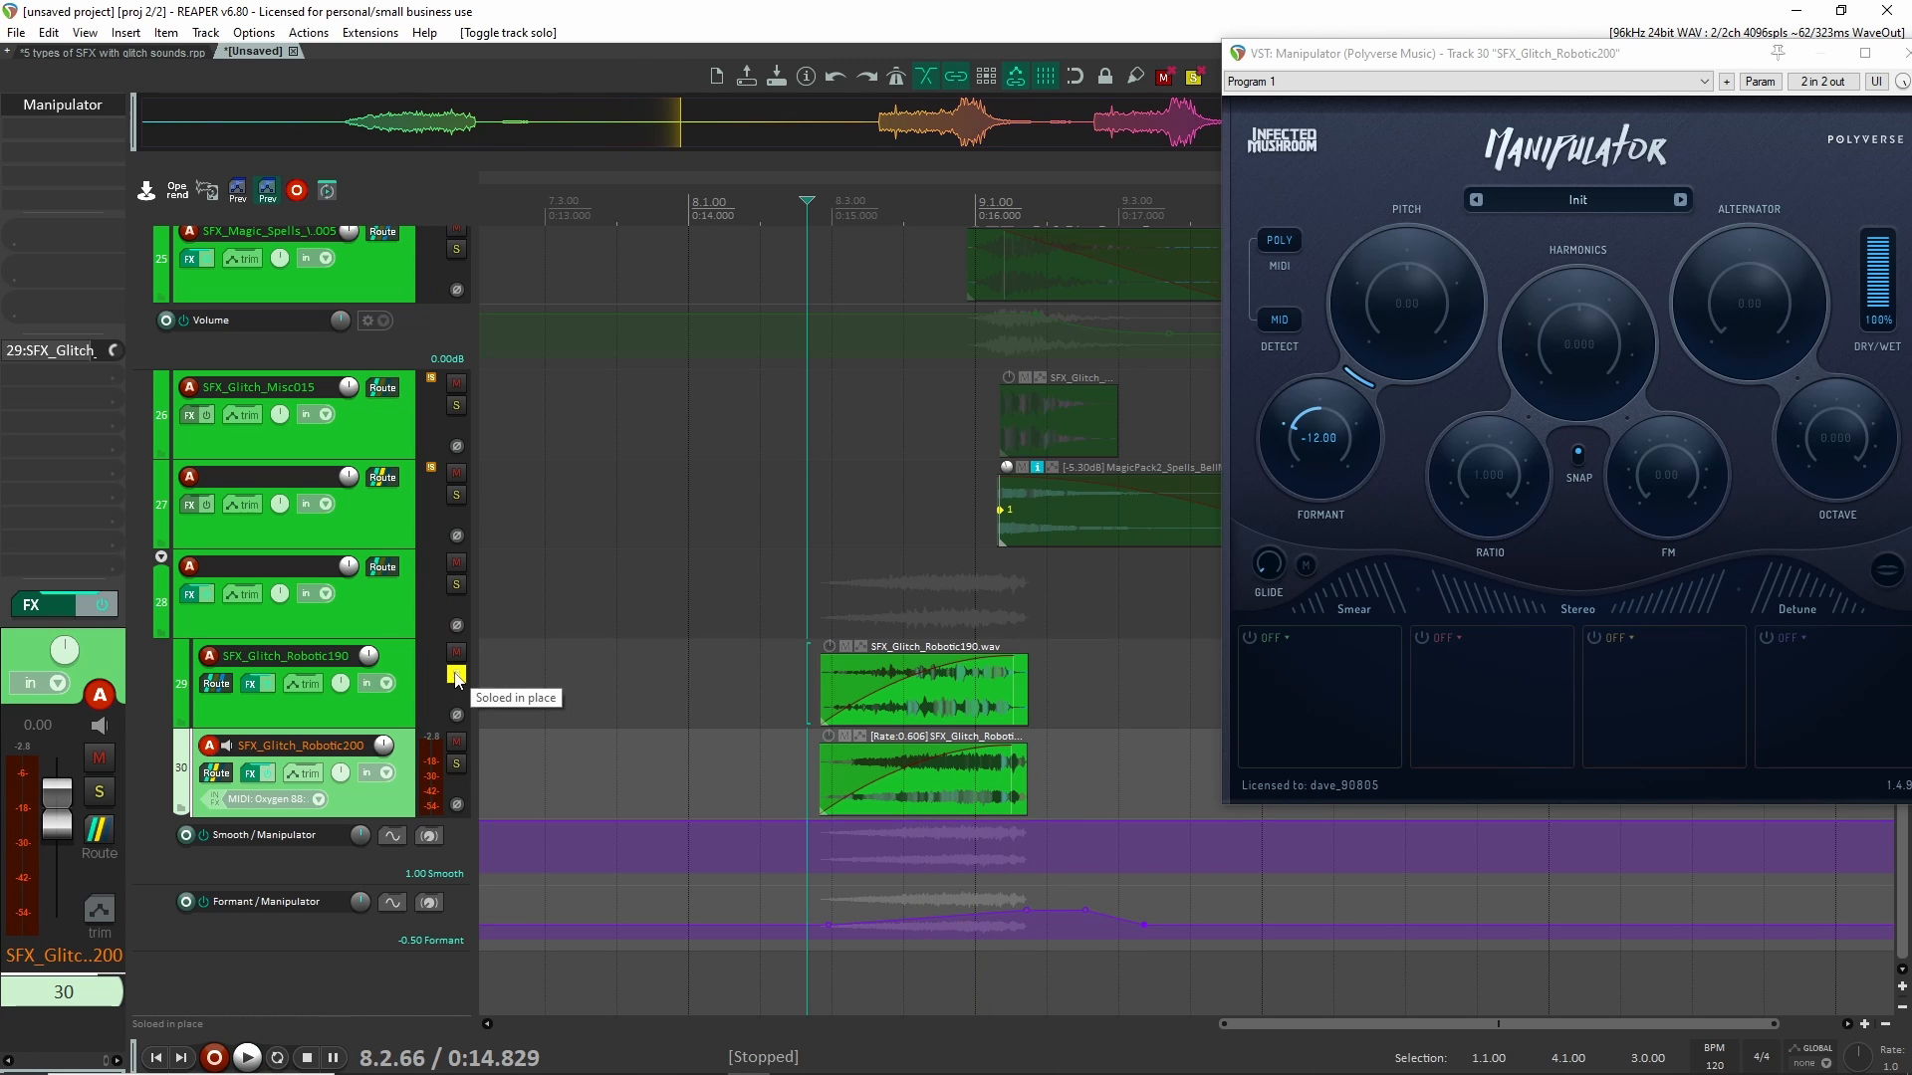
pyautogui.click(813, 617)
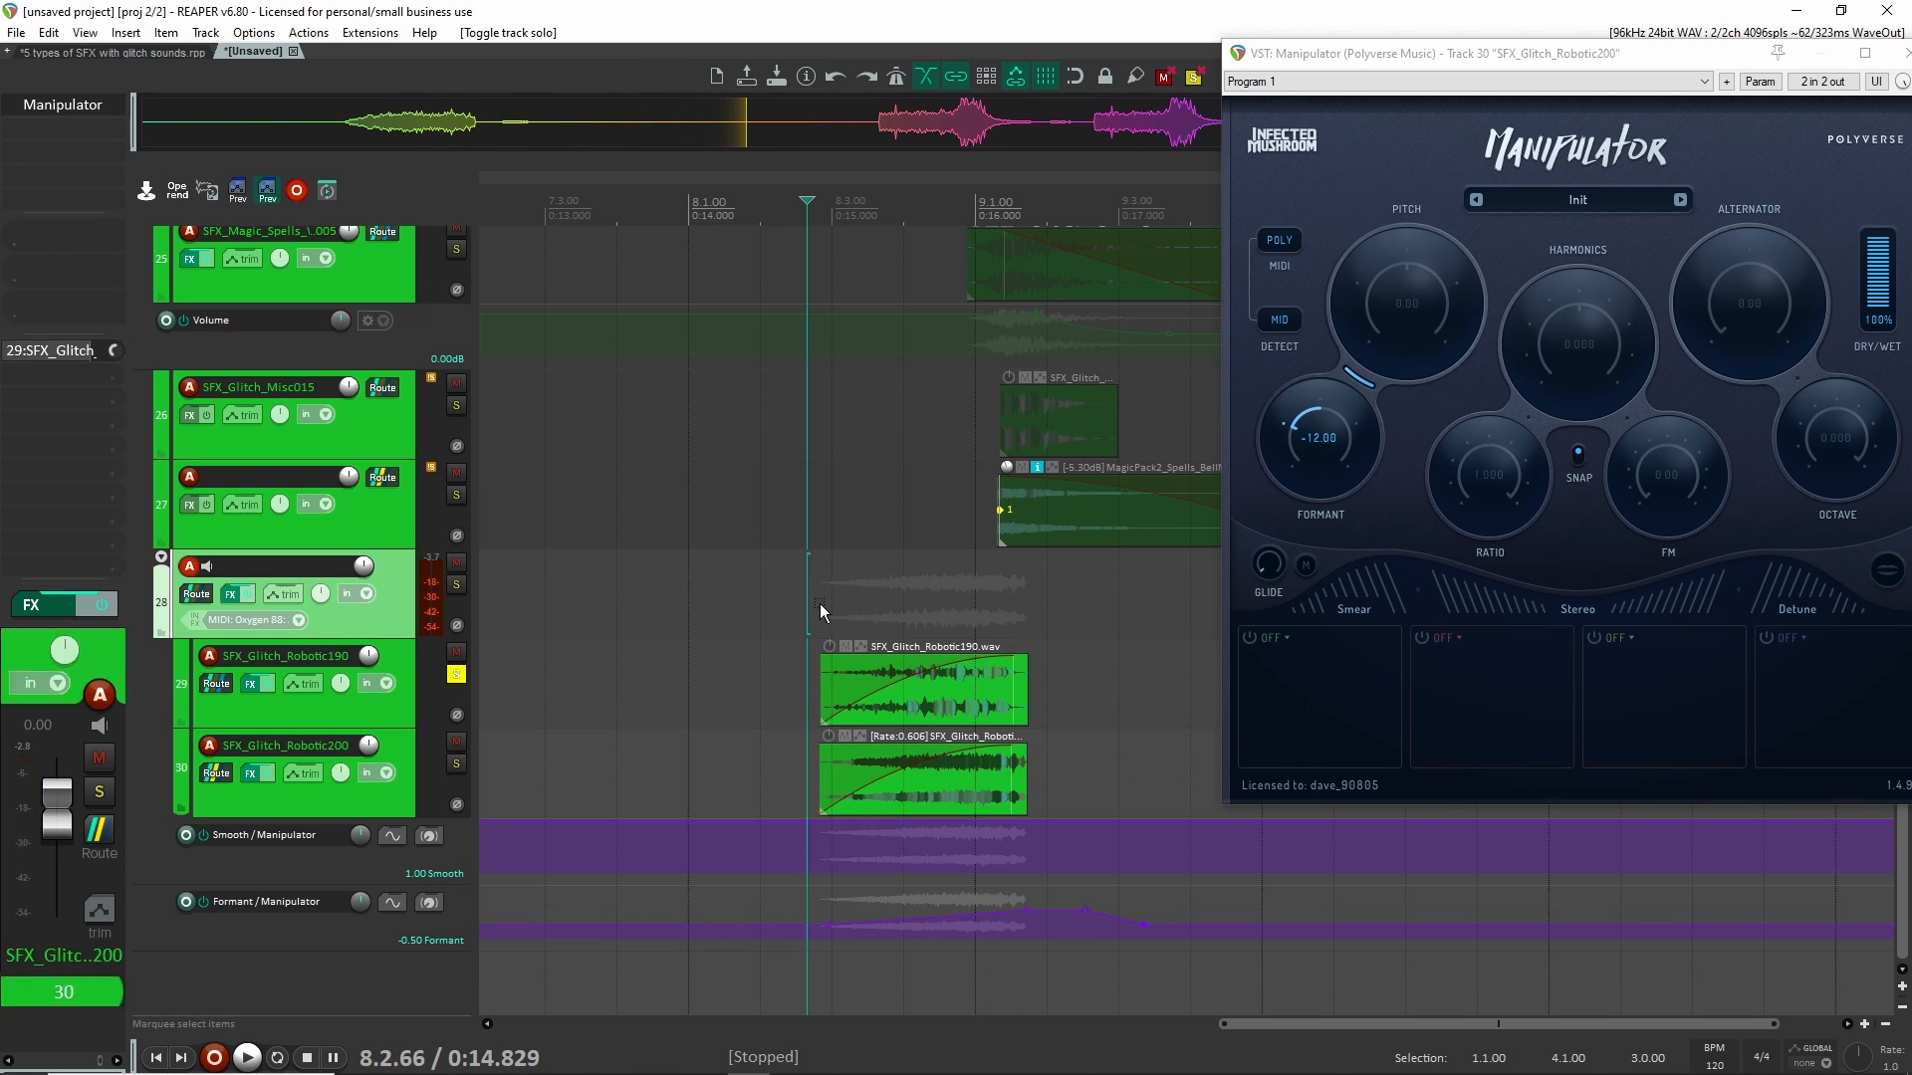
pyautogui.click(366, 719)
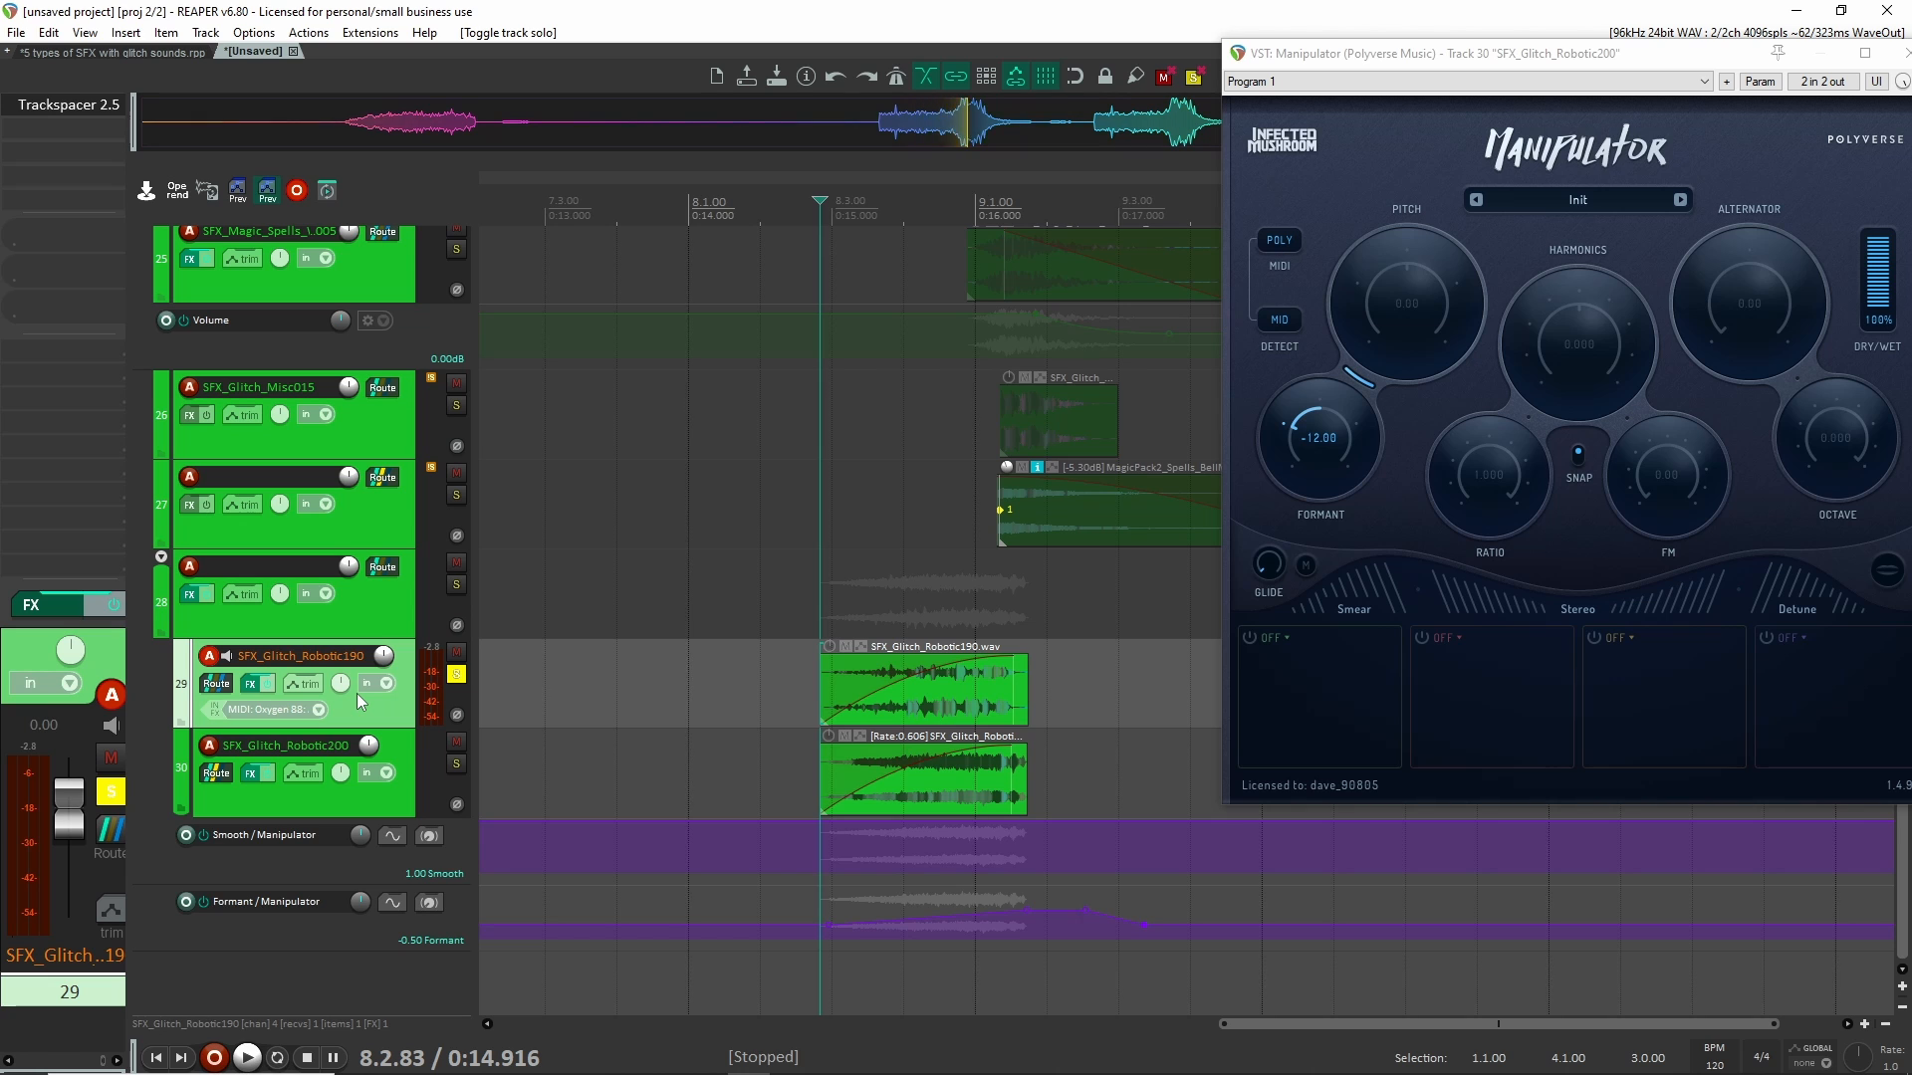
pyautogui.press('space')
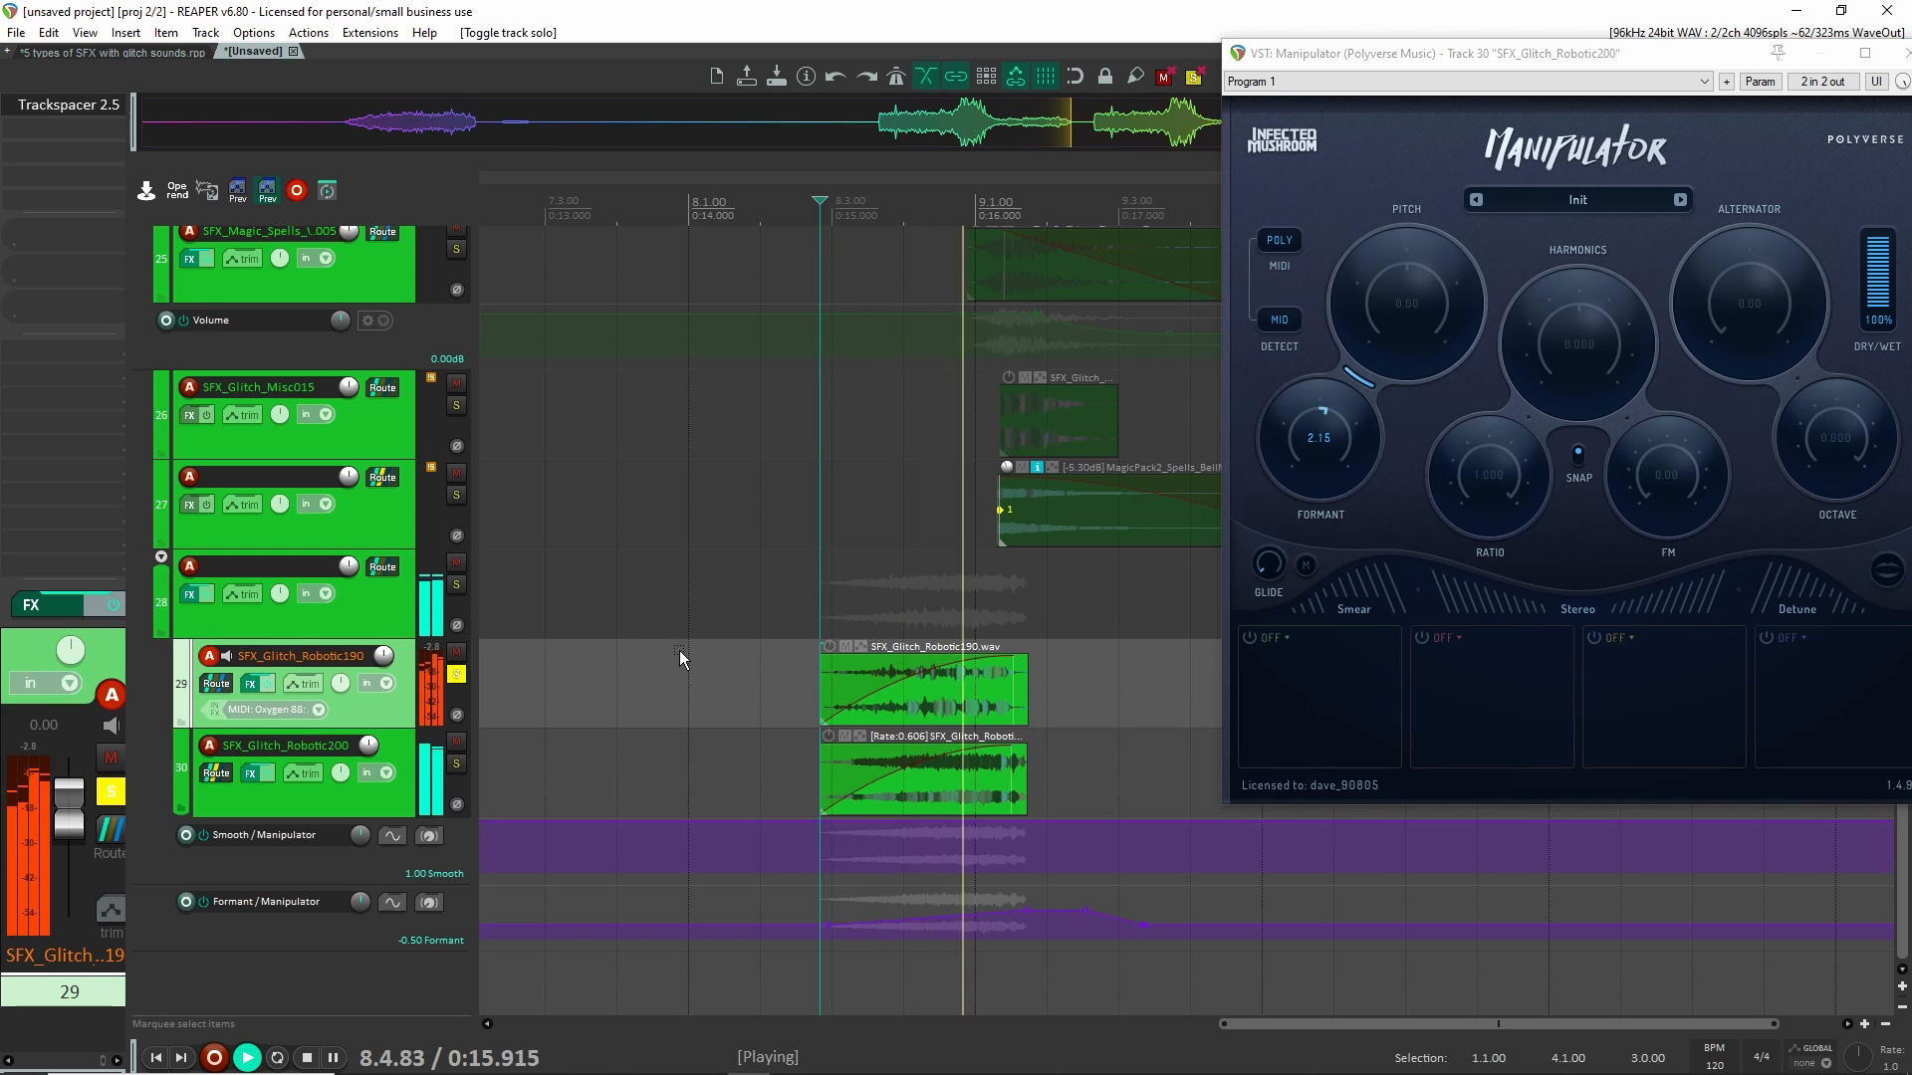
pyautogui.press('space')
# Close the Manipulator window, play the soloed SFX_Glitch_Robotic190 track with Trackspacer 2.5 bypassed, and clear the solo
pyautogui.click(1906, 53)
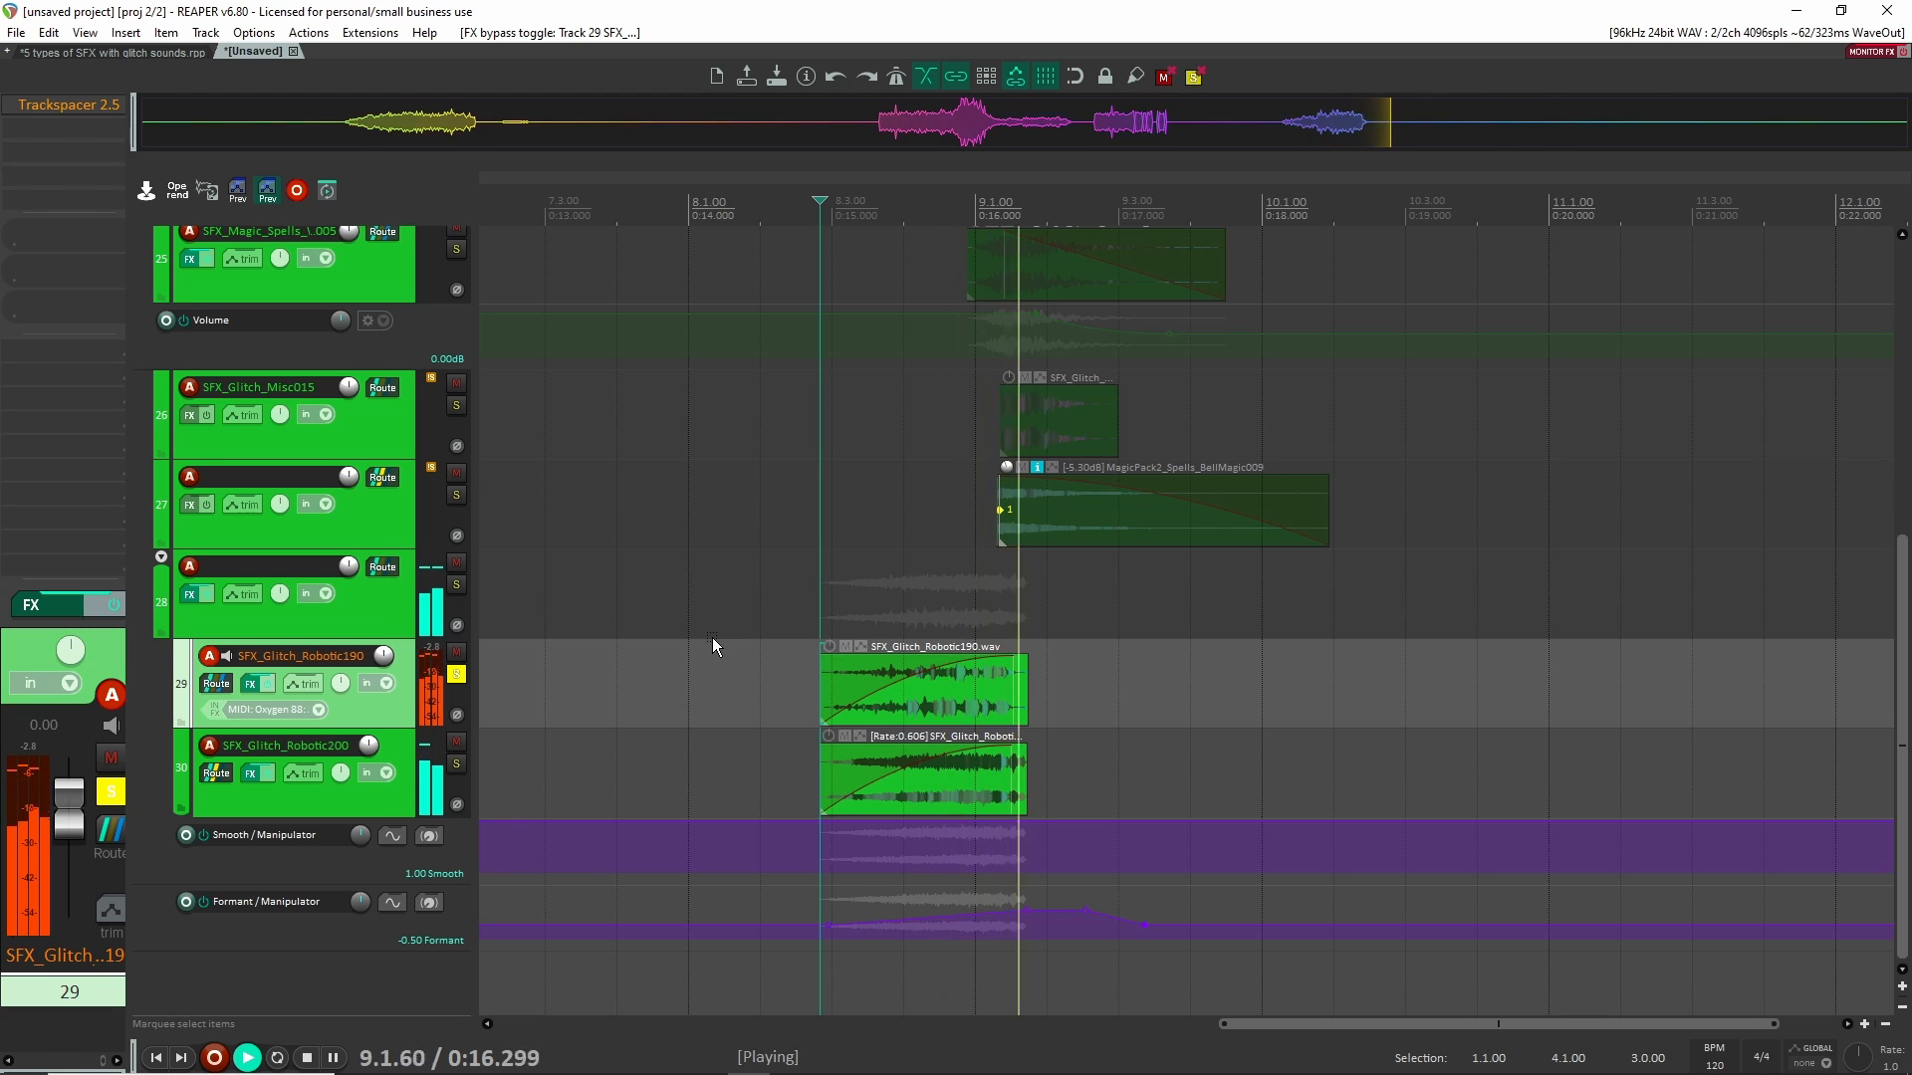
pyautogui.press('space')
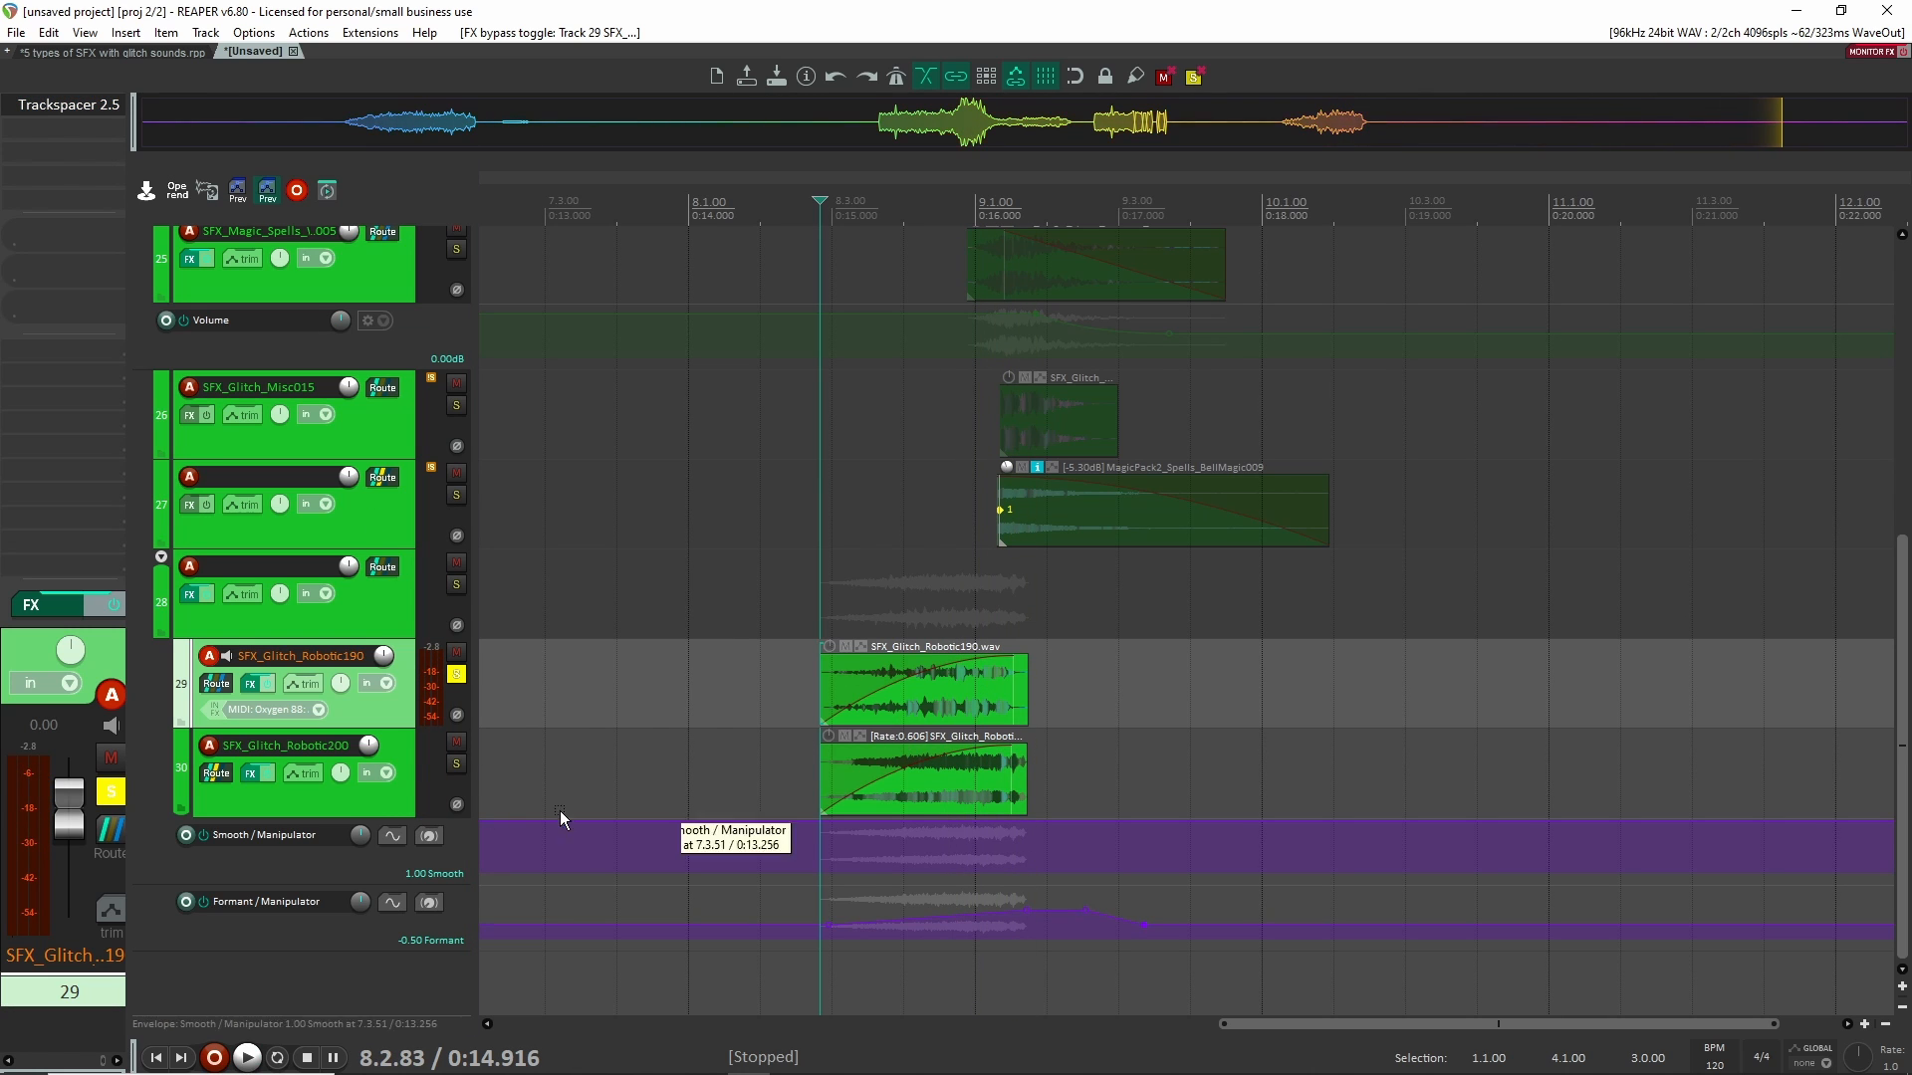
pyautogui.click(458, 676)
# Hide all track envelopes and select the SFX_Glitch_Robotic190 track
pyautogui.click(374, 803)
pyautogui.press('v')
pyautogui.press('Up')
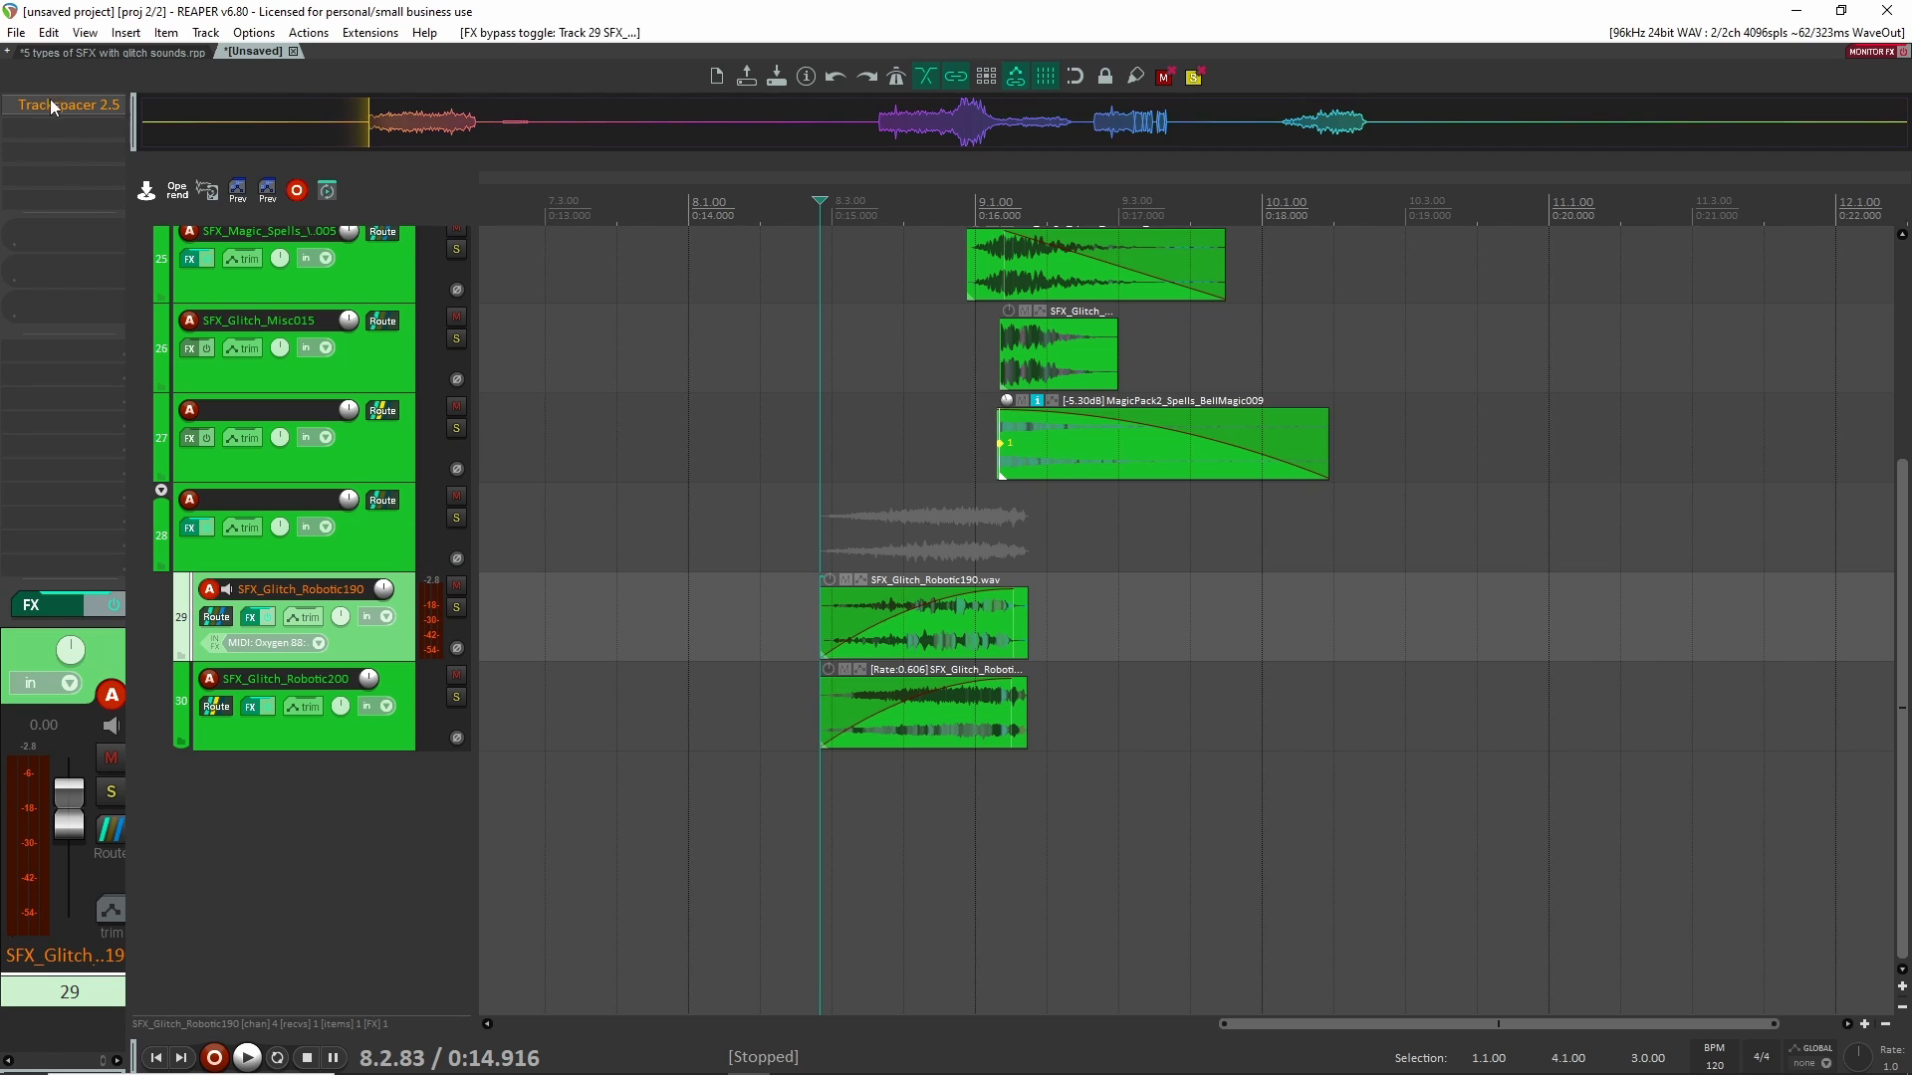
# Solo folder track 28 and play both robotic glitch layers together with Trackspacer 2.5 bypassed
pyautogui.click(457, 519)
pyautogui.press('space')
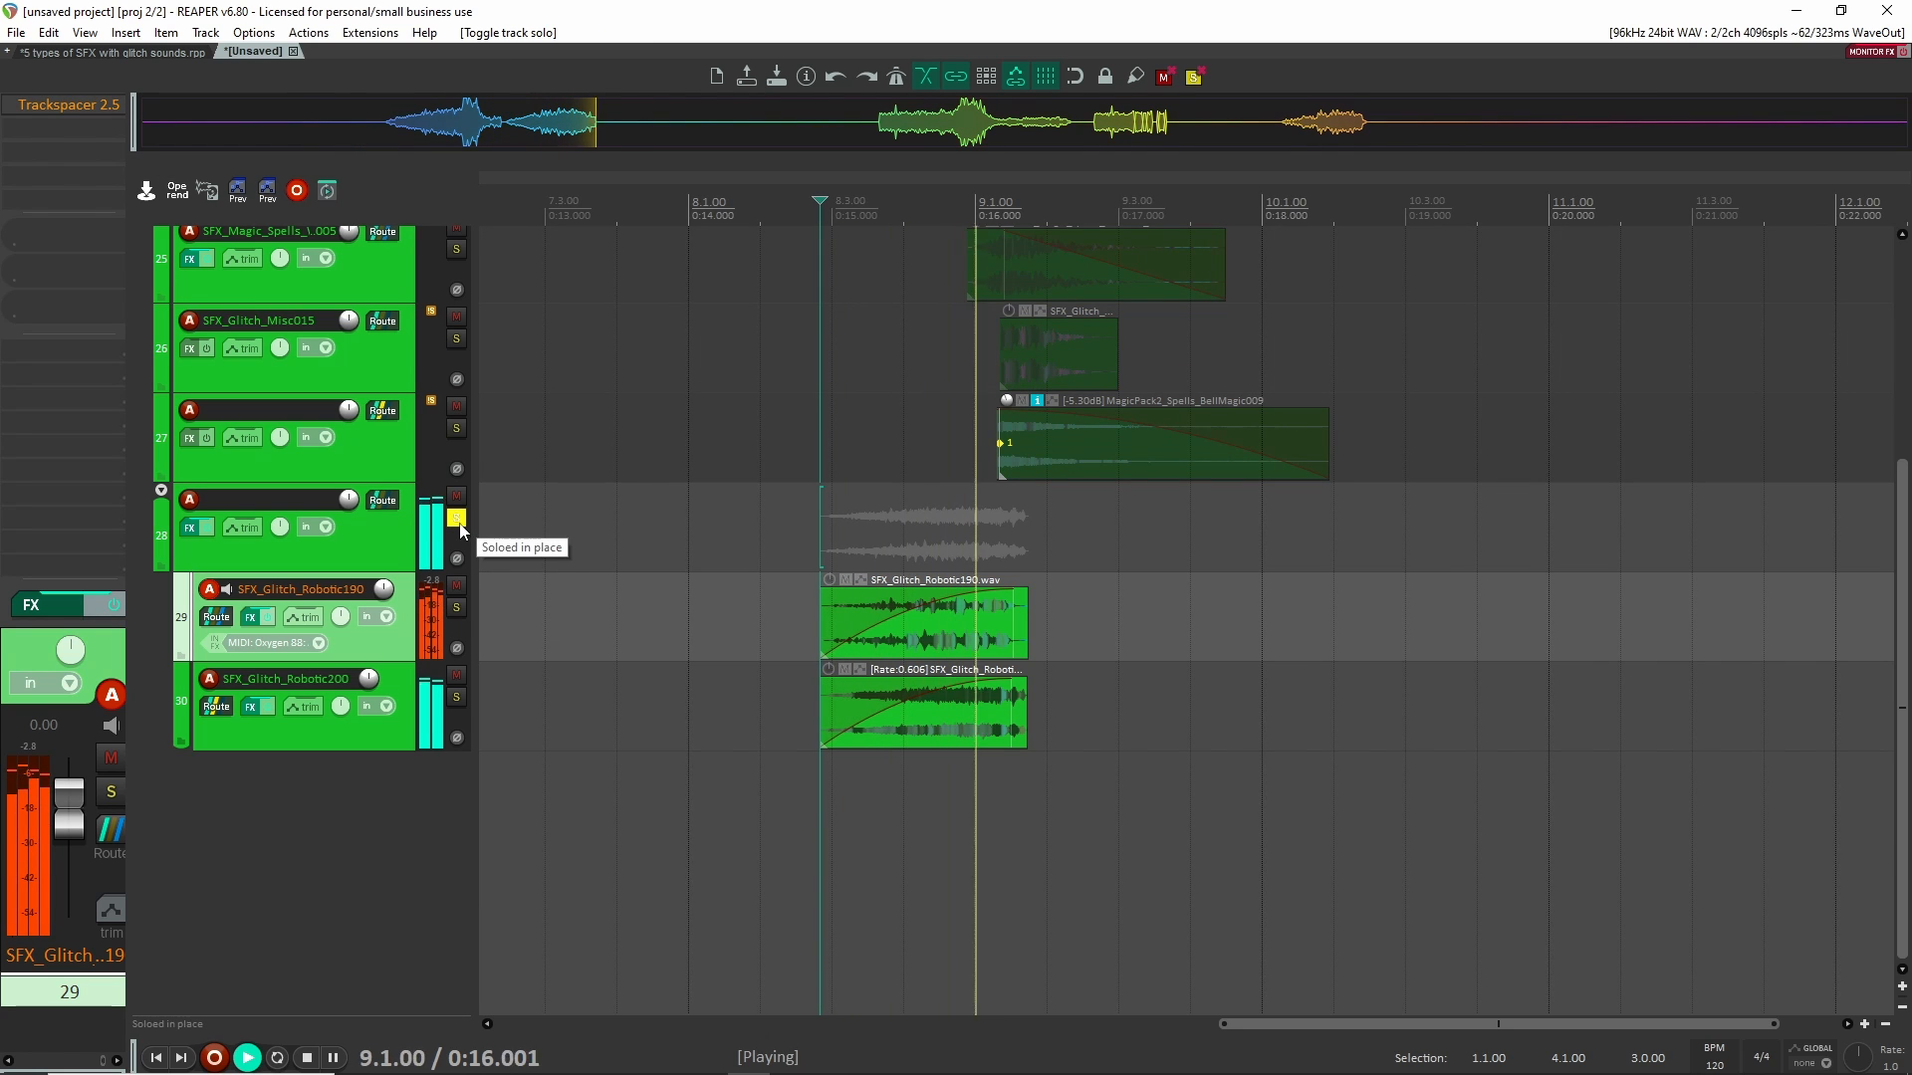
pyautogui.press('space')
# Mute SFX_Glitch_Robotic200, play the soloed folder track 28 and the full Power Up mix without it, and unmute it
pyautogui.click(457, 676)
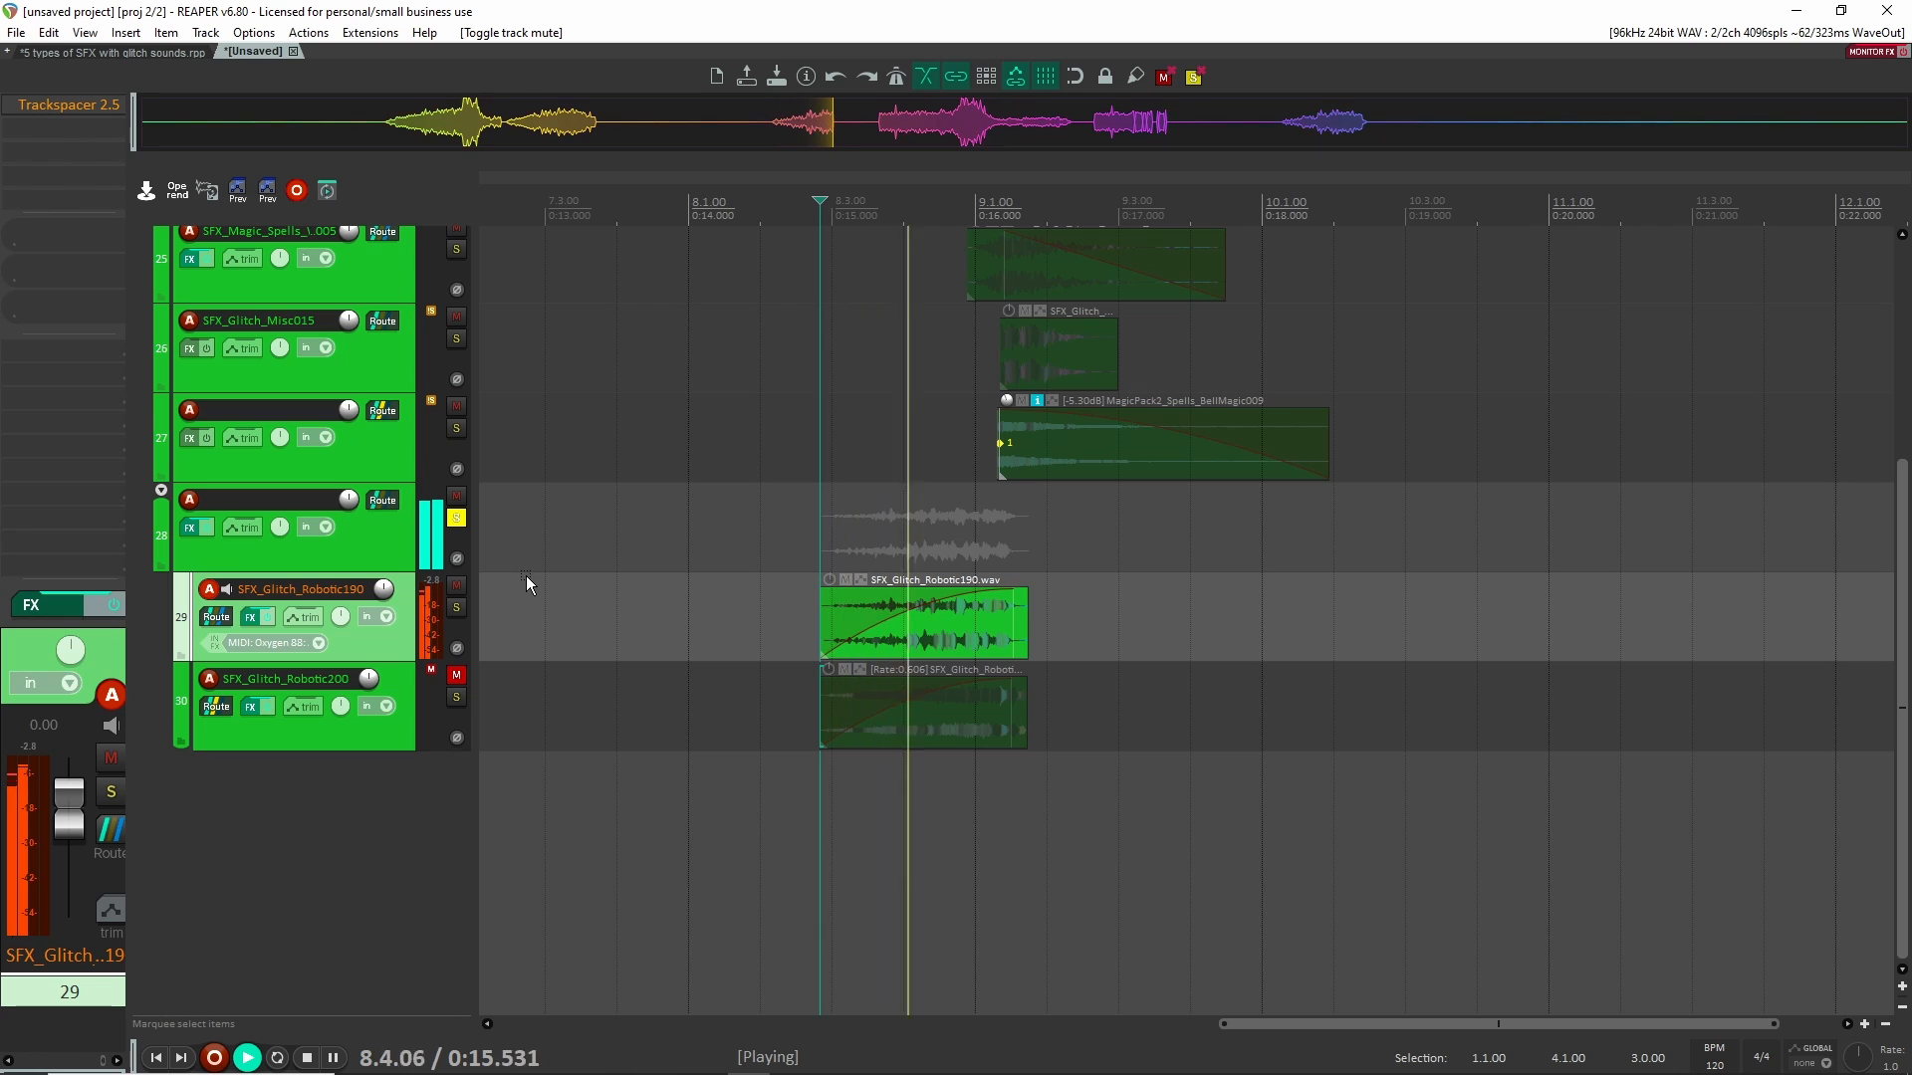
pyautogui.press('space')
pyautogui.click(456, 521)
pyautogui.press('space')
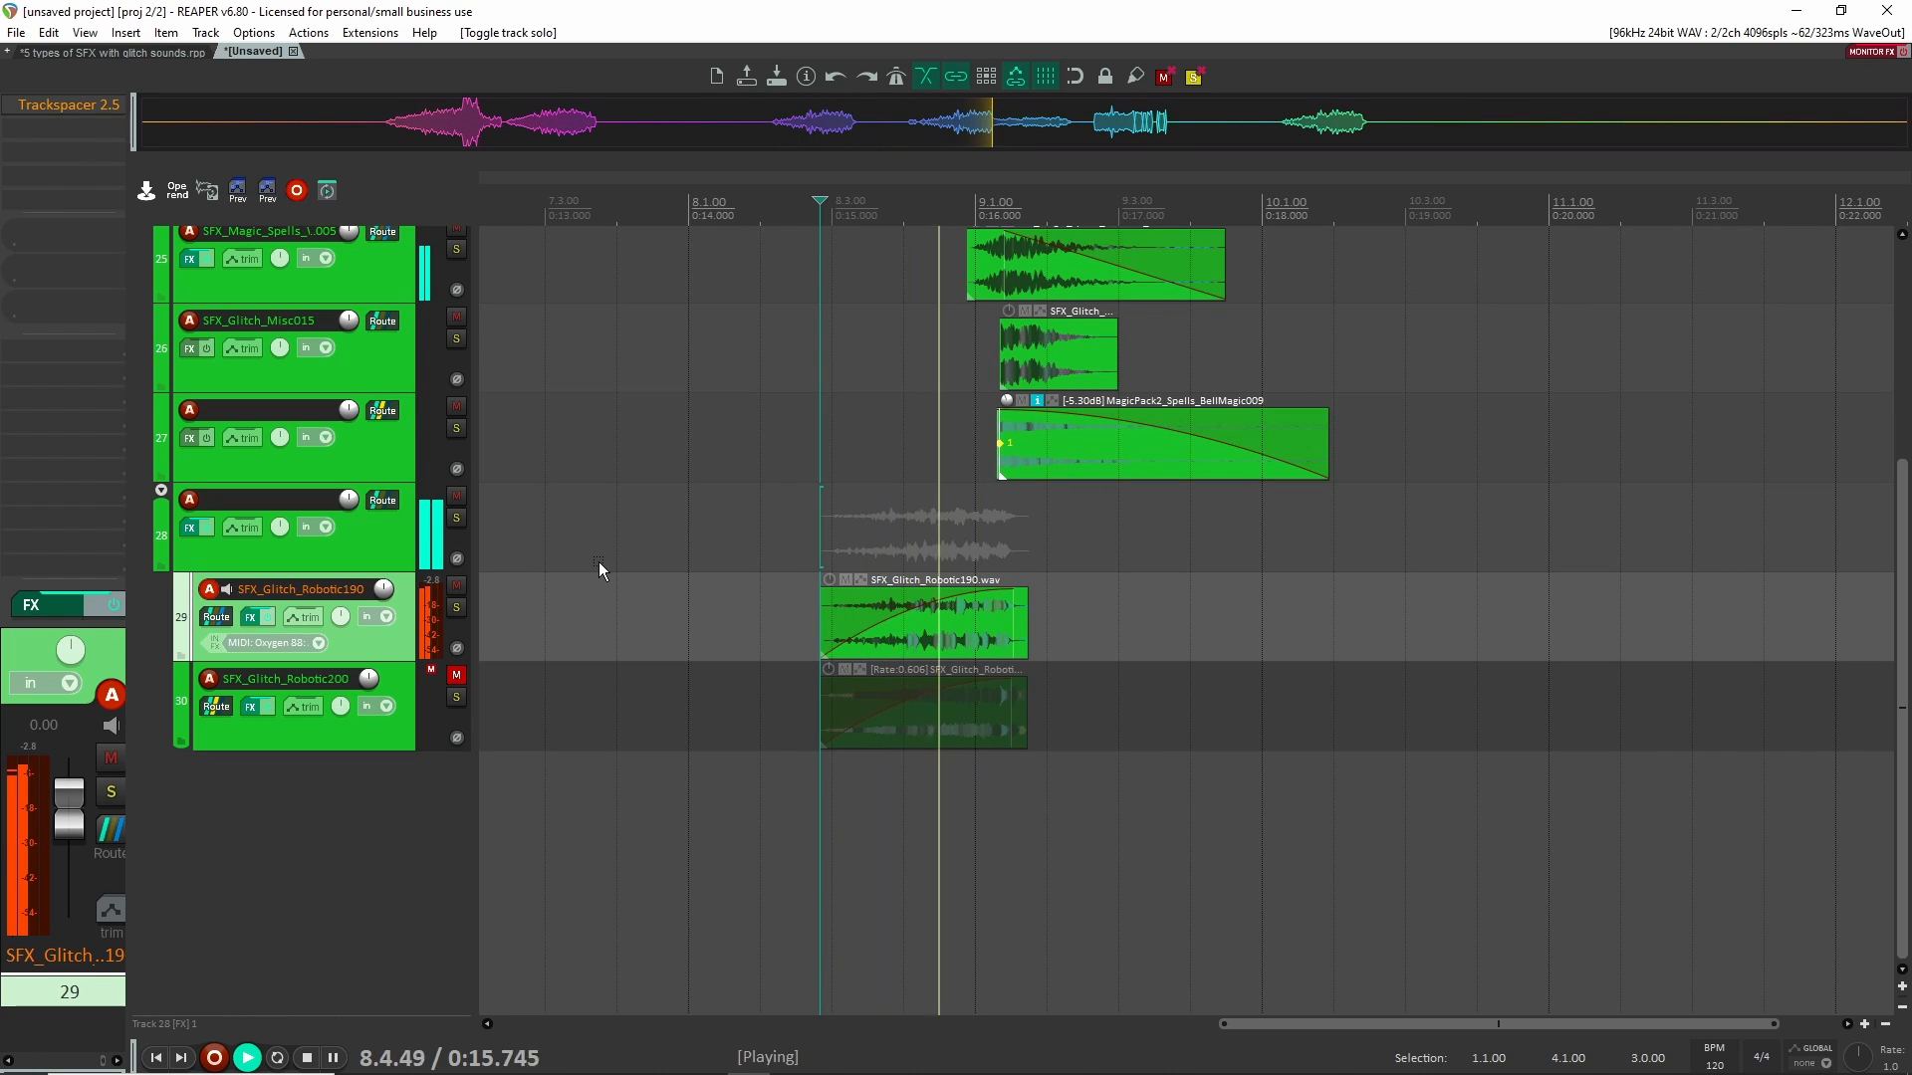
pyautogui.press('space')
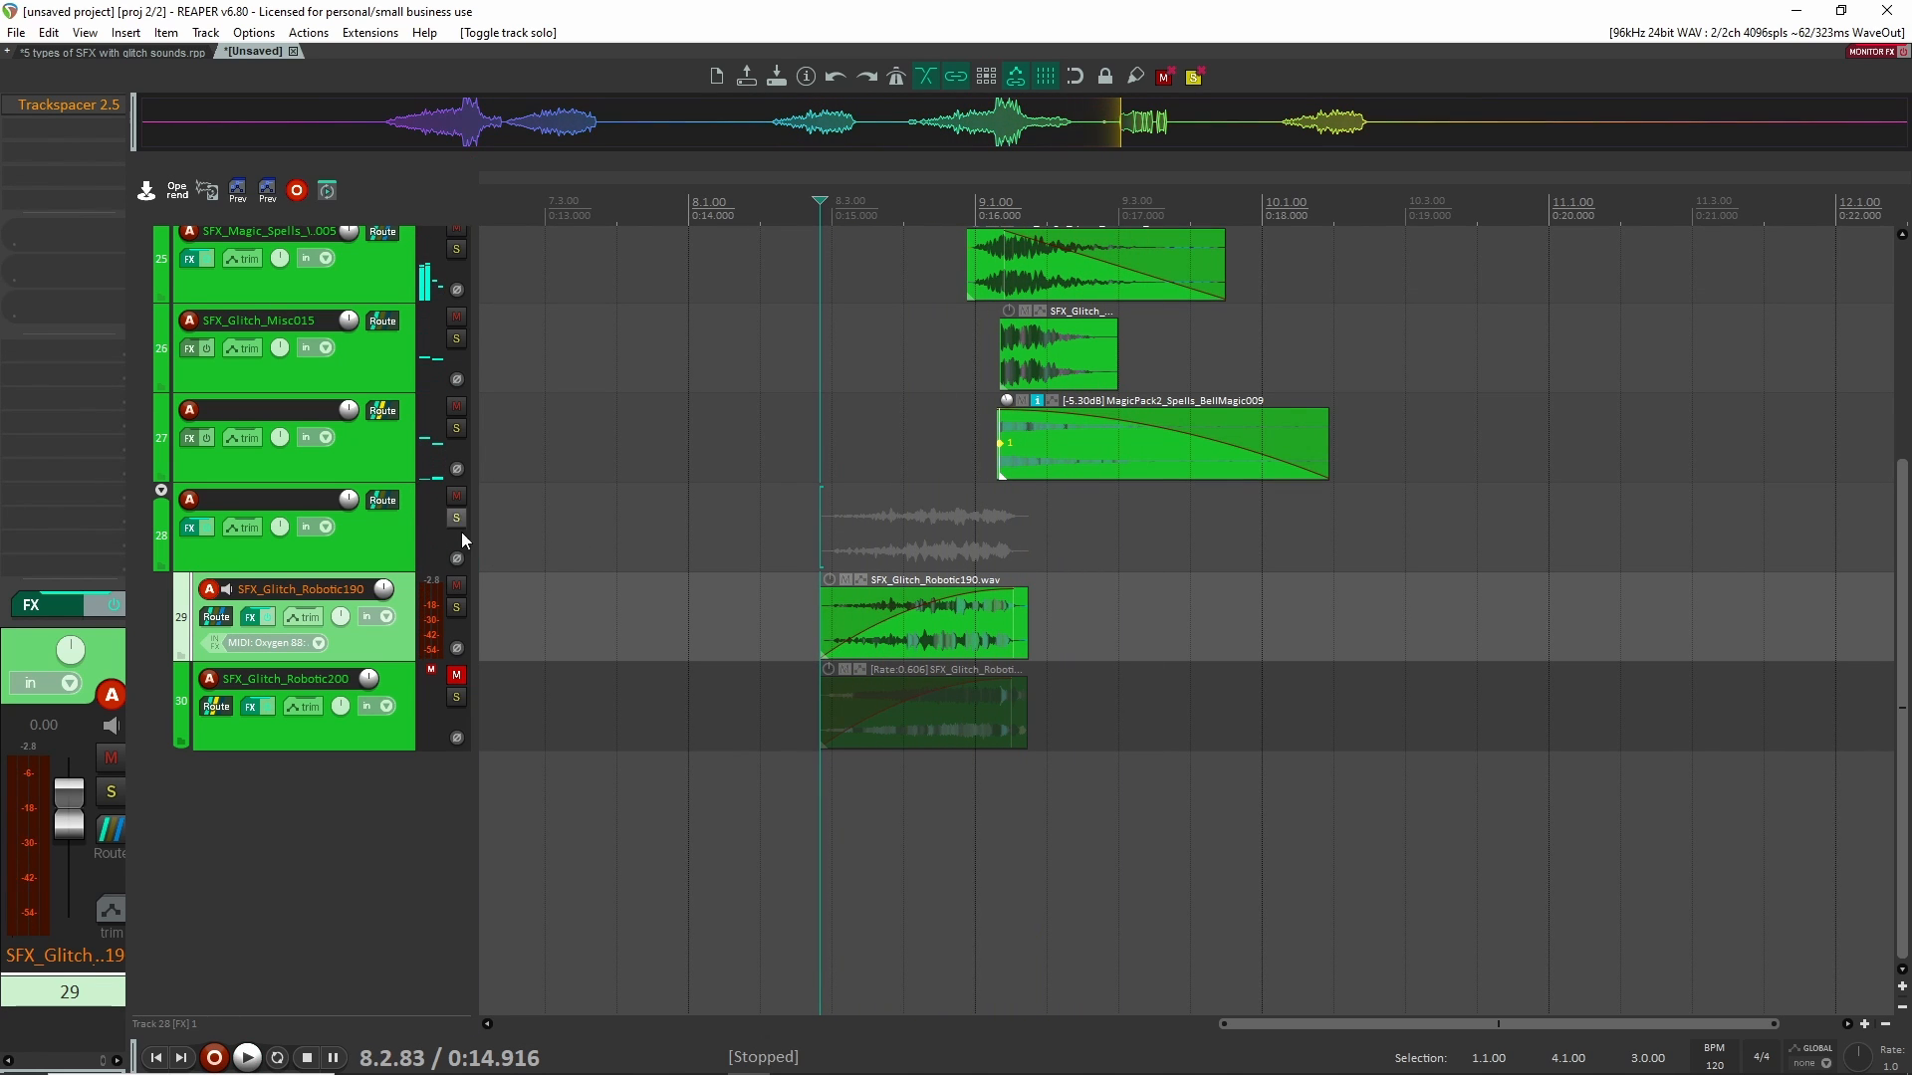
pyautogui.click(458, 676)
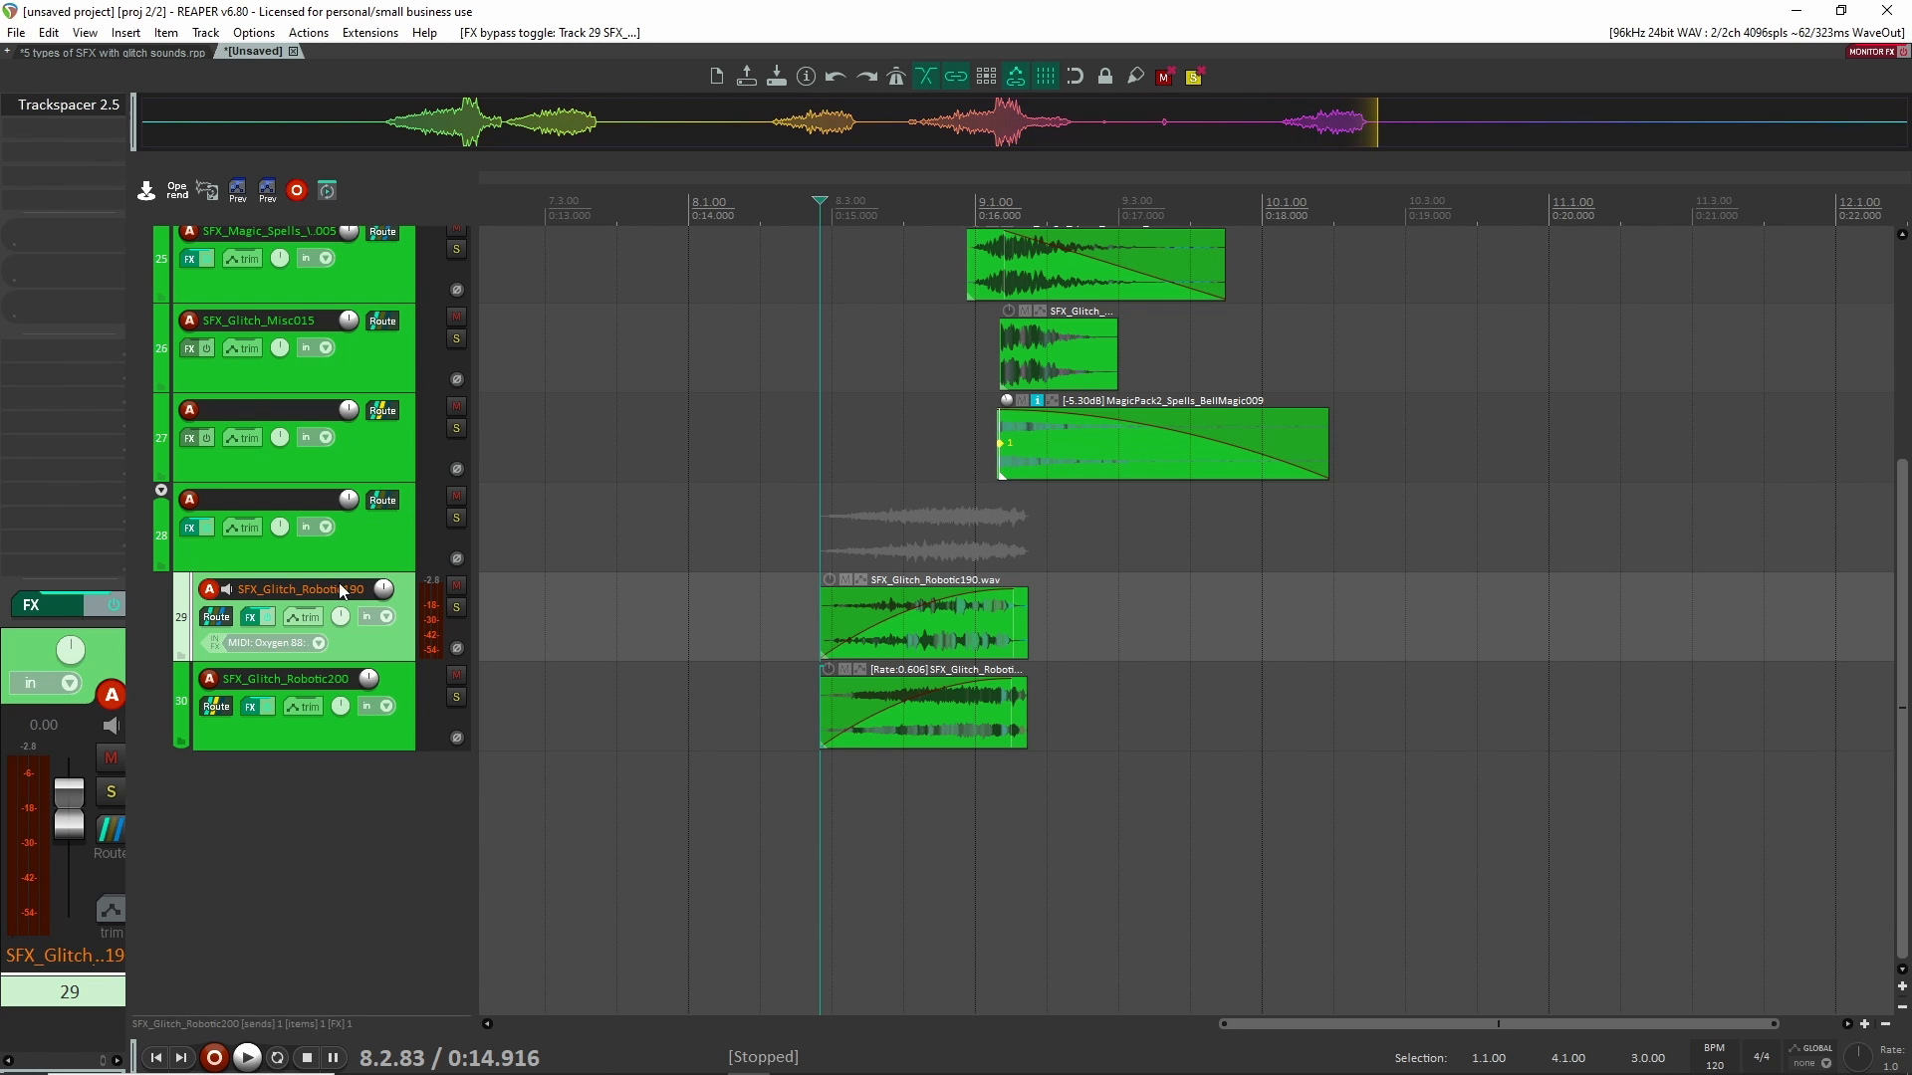
# Solo the SFX_Glitch_Misc015 track, play its sound from just before the item, and clear the solo
pyautogui.scroll(3, 818, 453)
pyautogui.scroll(6, 882, 610)
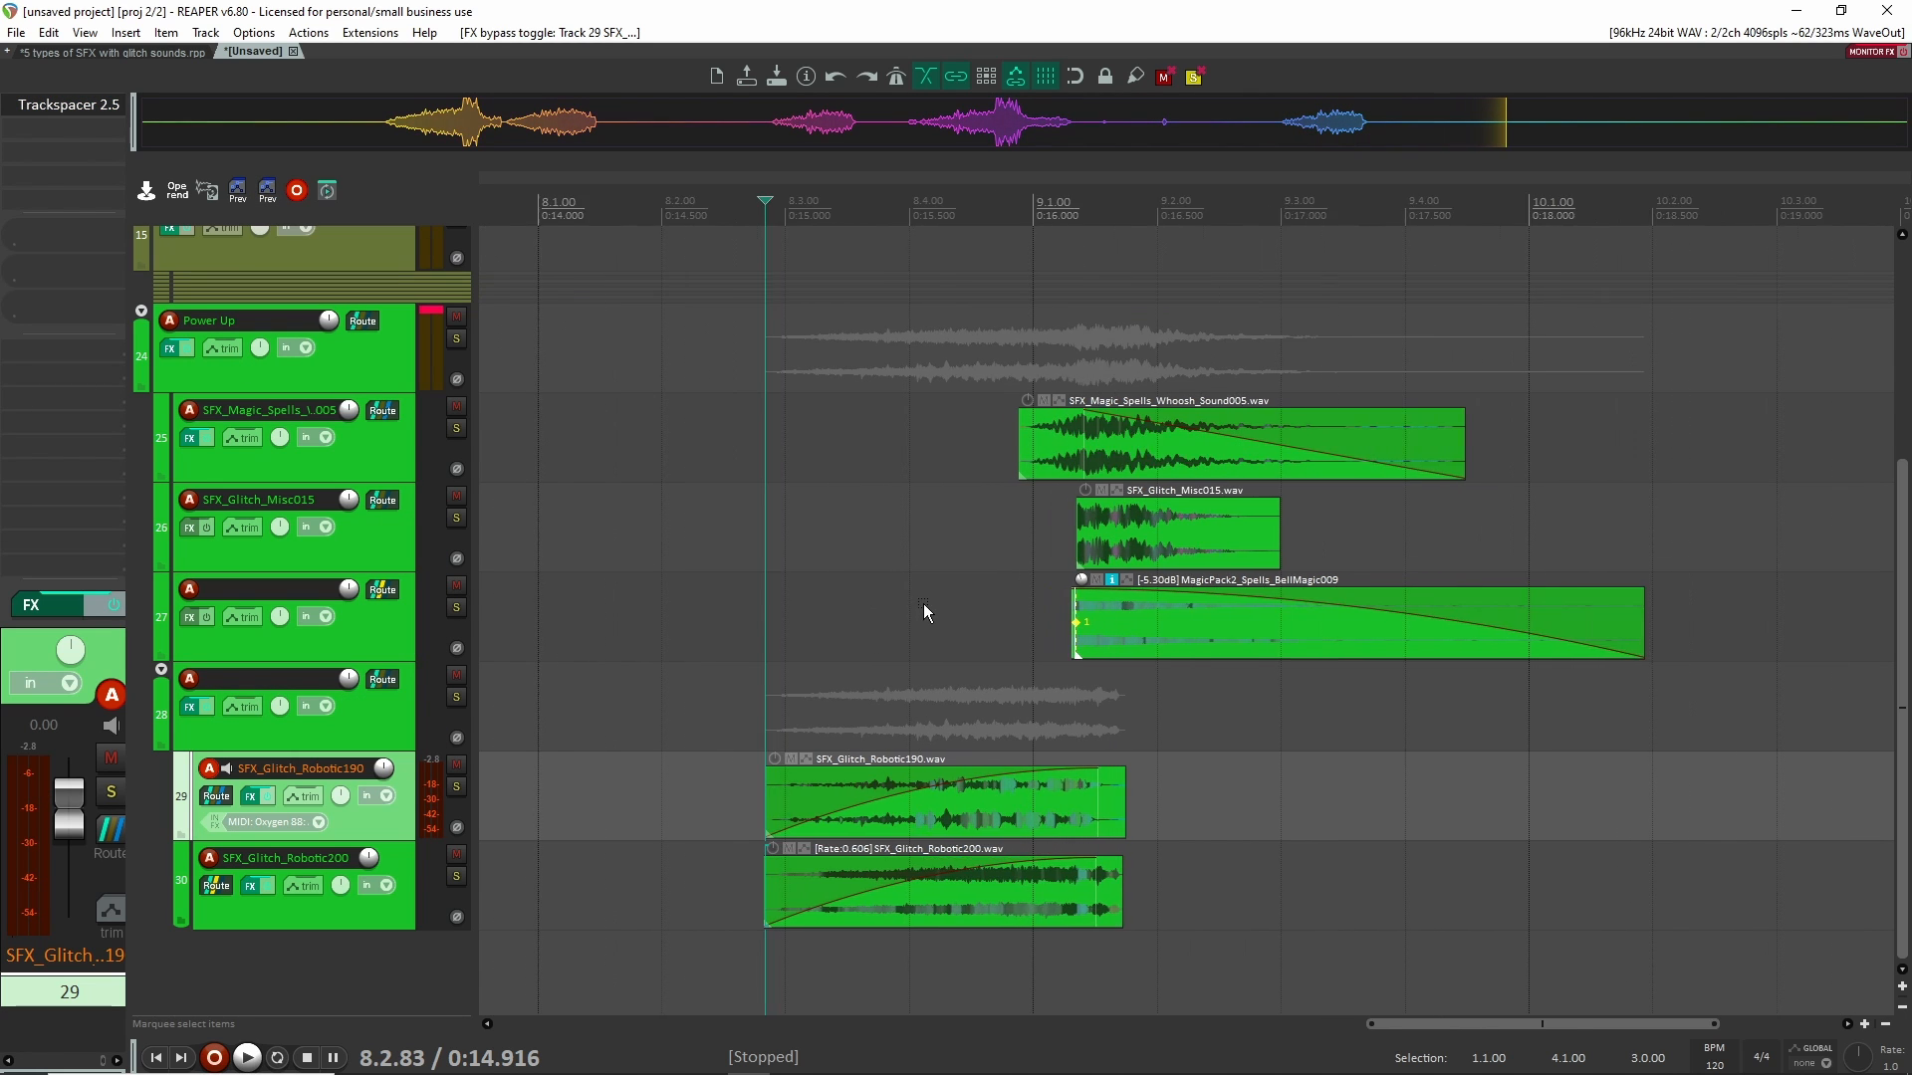
pyautogui.scroll(-3, 978, 601)
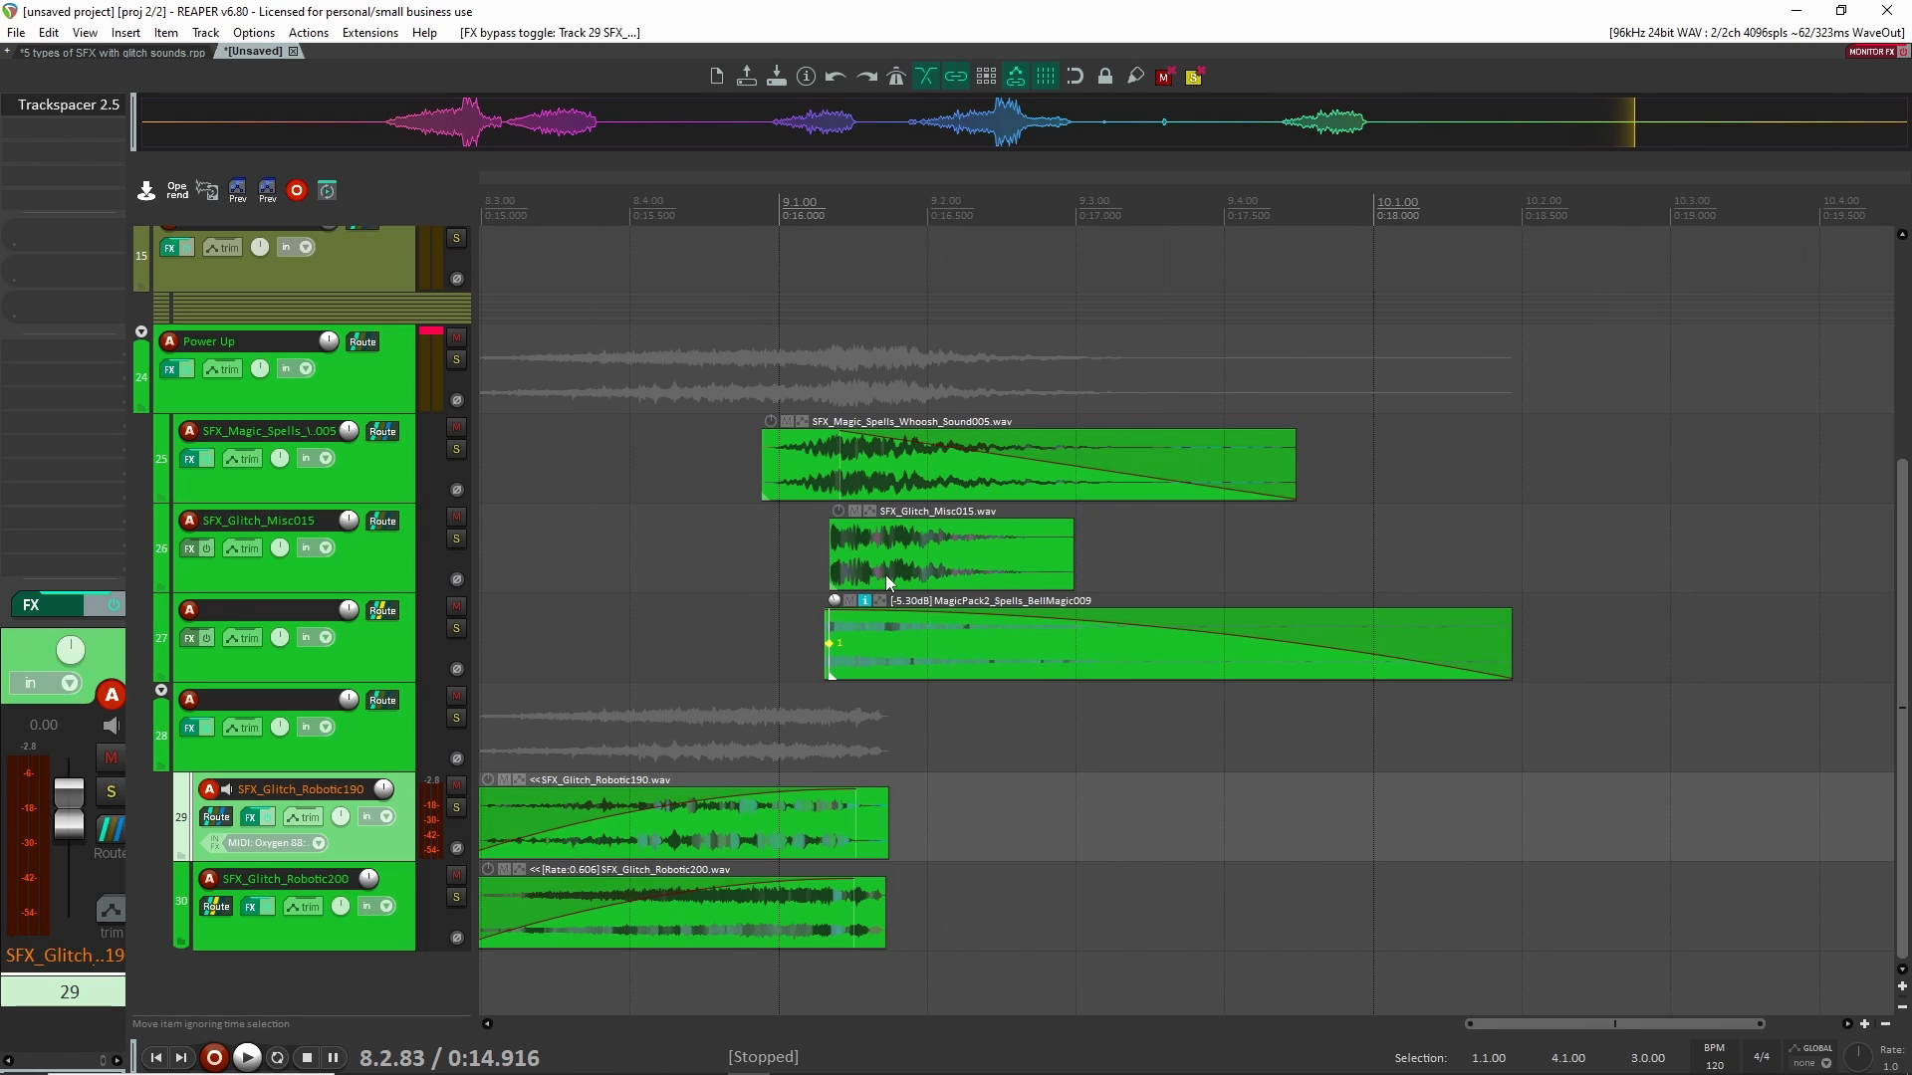
pyautogui.click(456, 538)
pyautogui.click(754, 547)
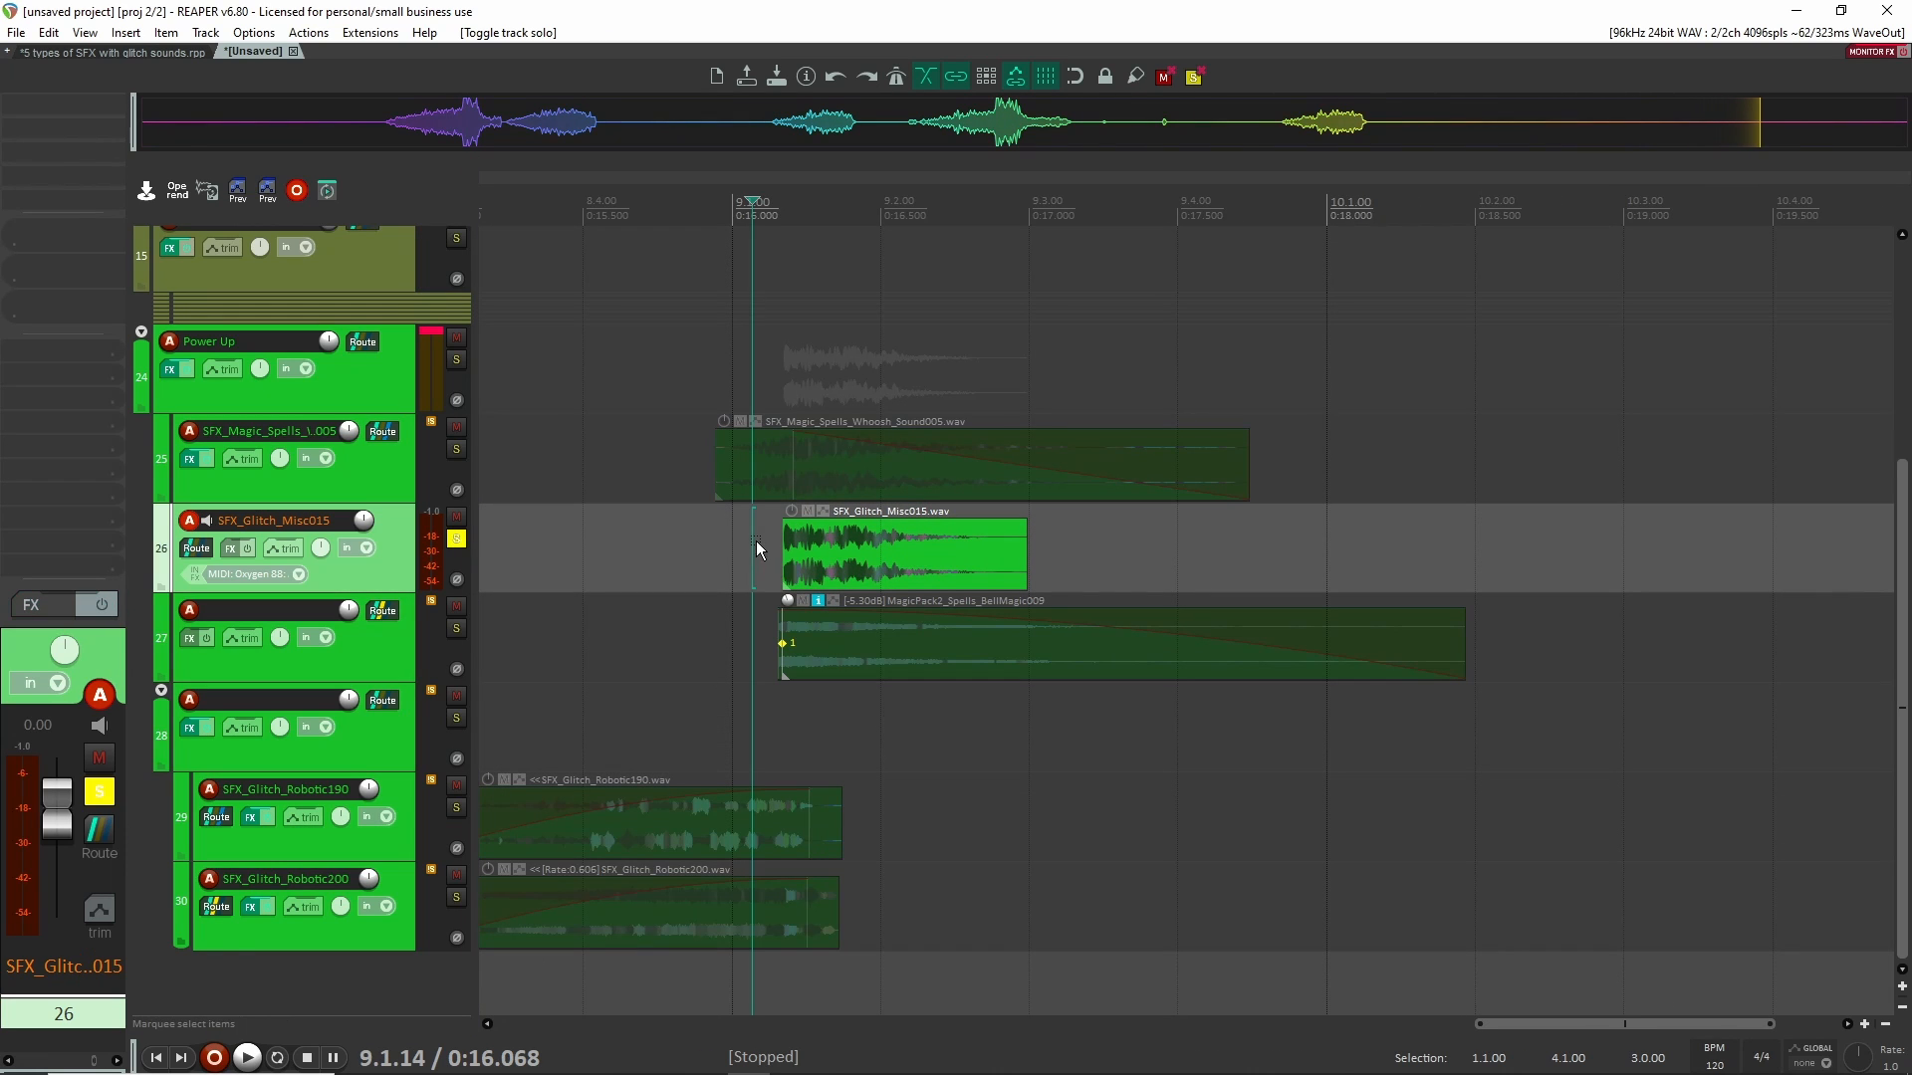
pyautogui.press('space')
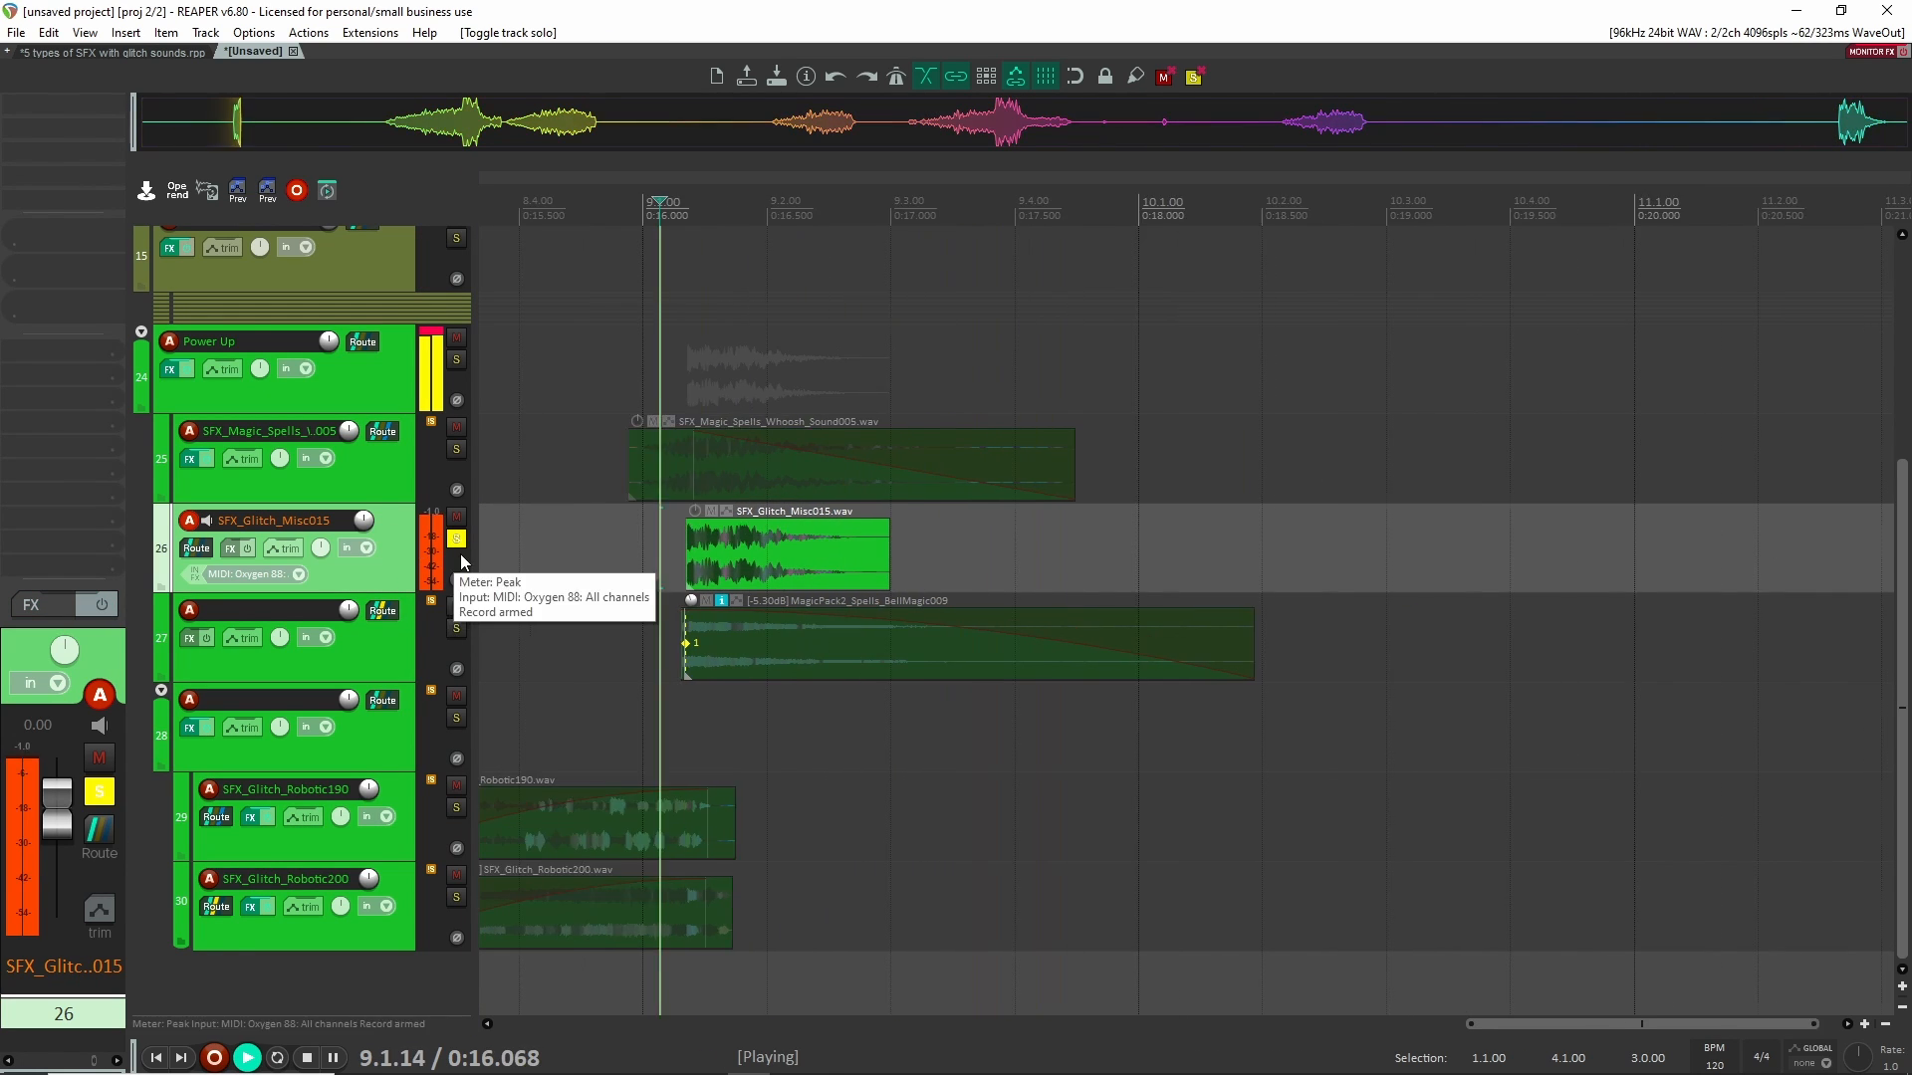
pyautogui.scroll(-3, 751, 547)
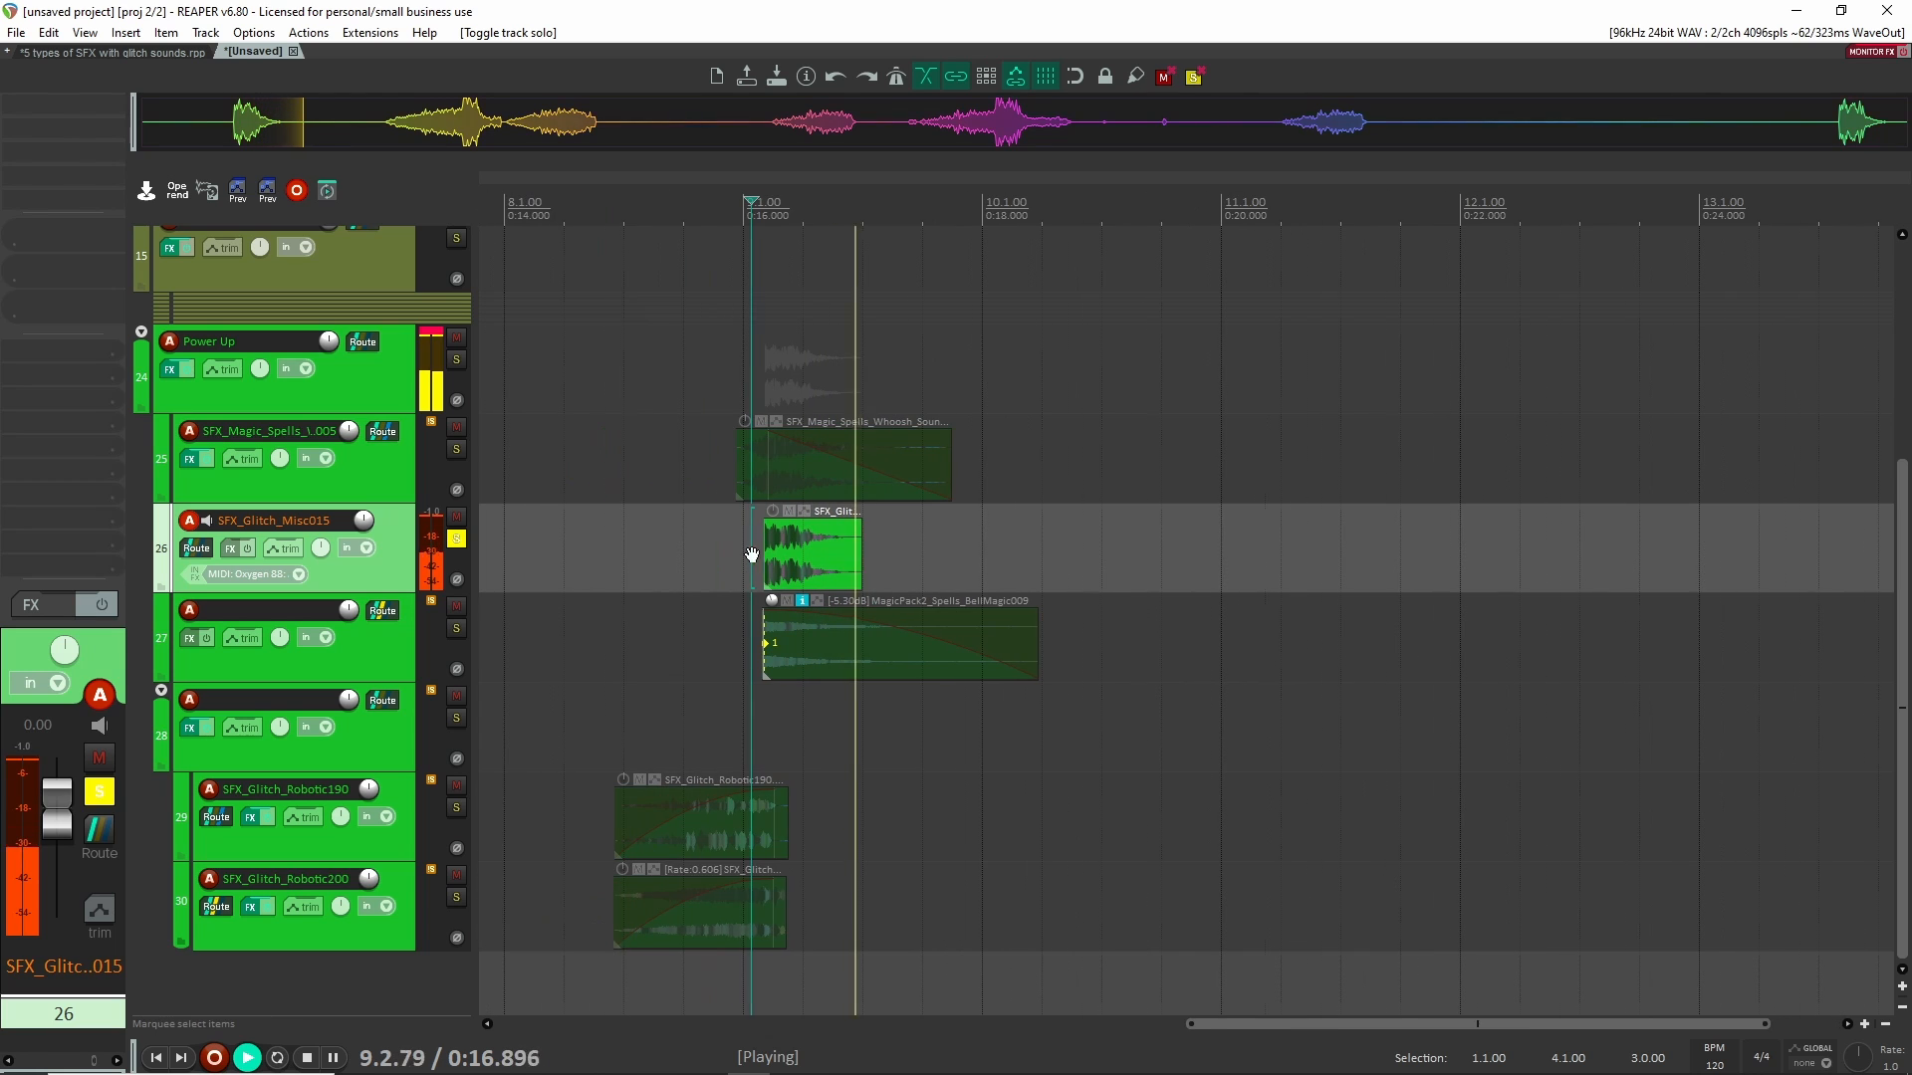
pyautogui.press('space')
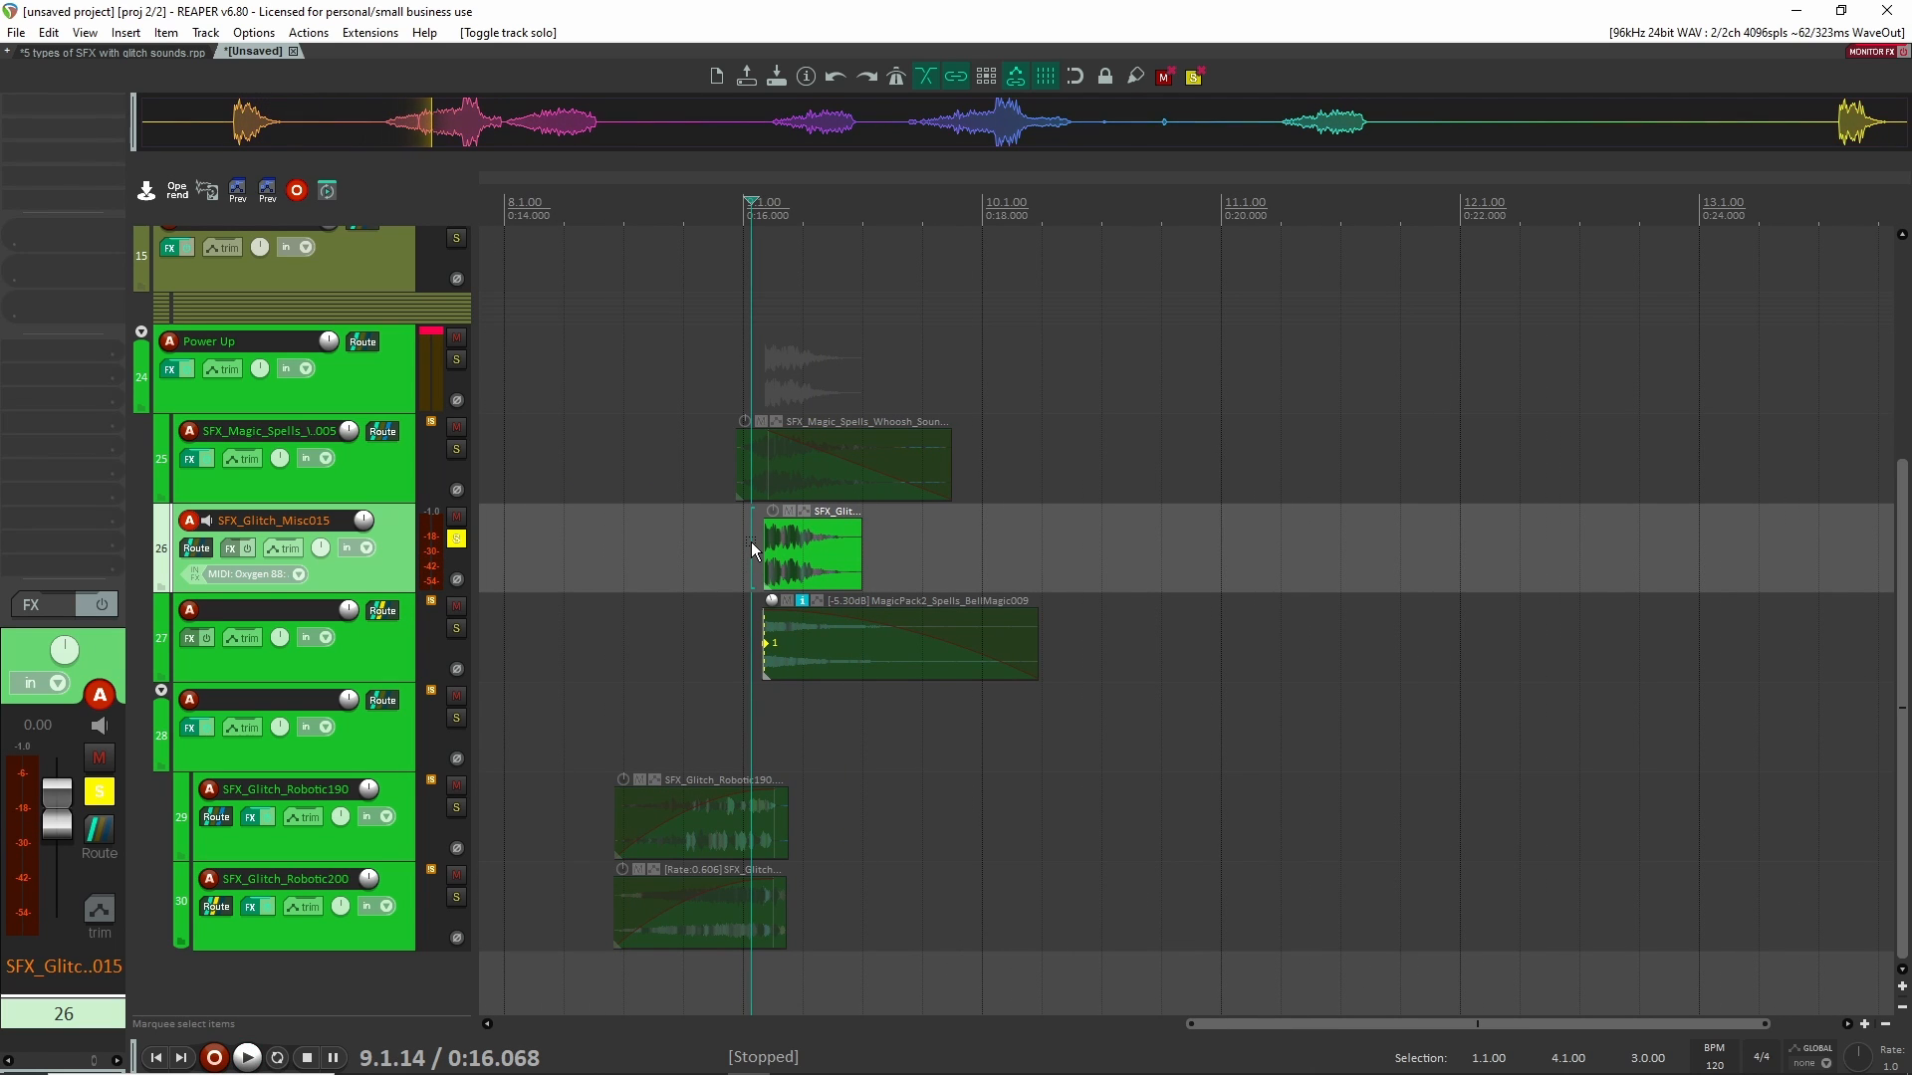
pyautogui.click(456, 538)
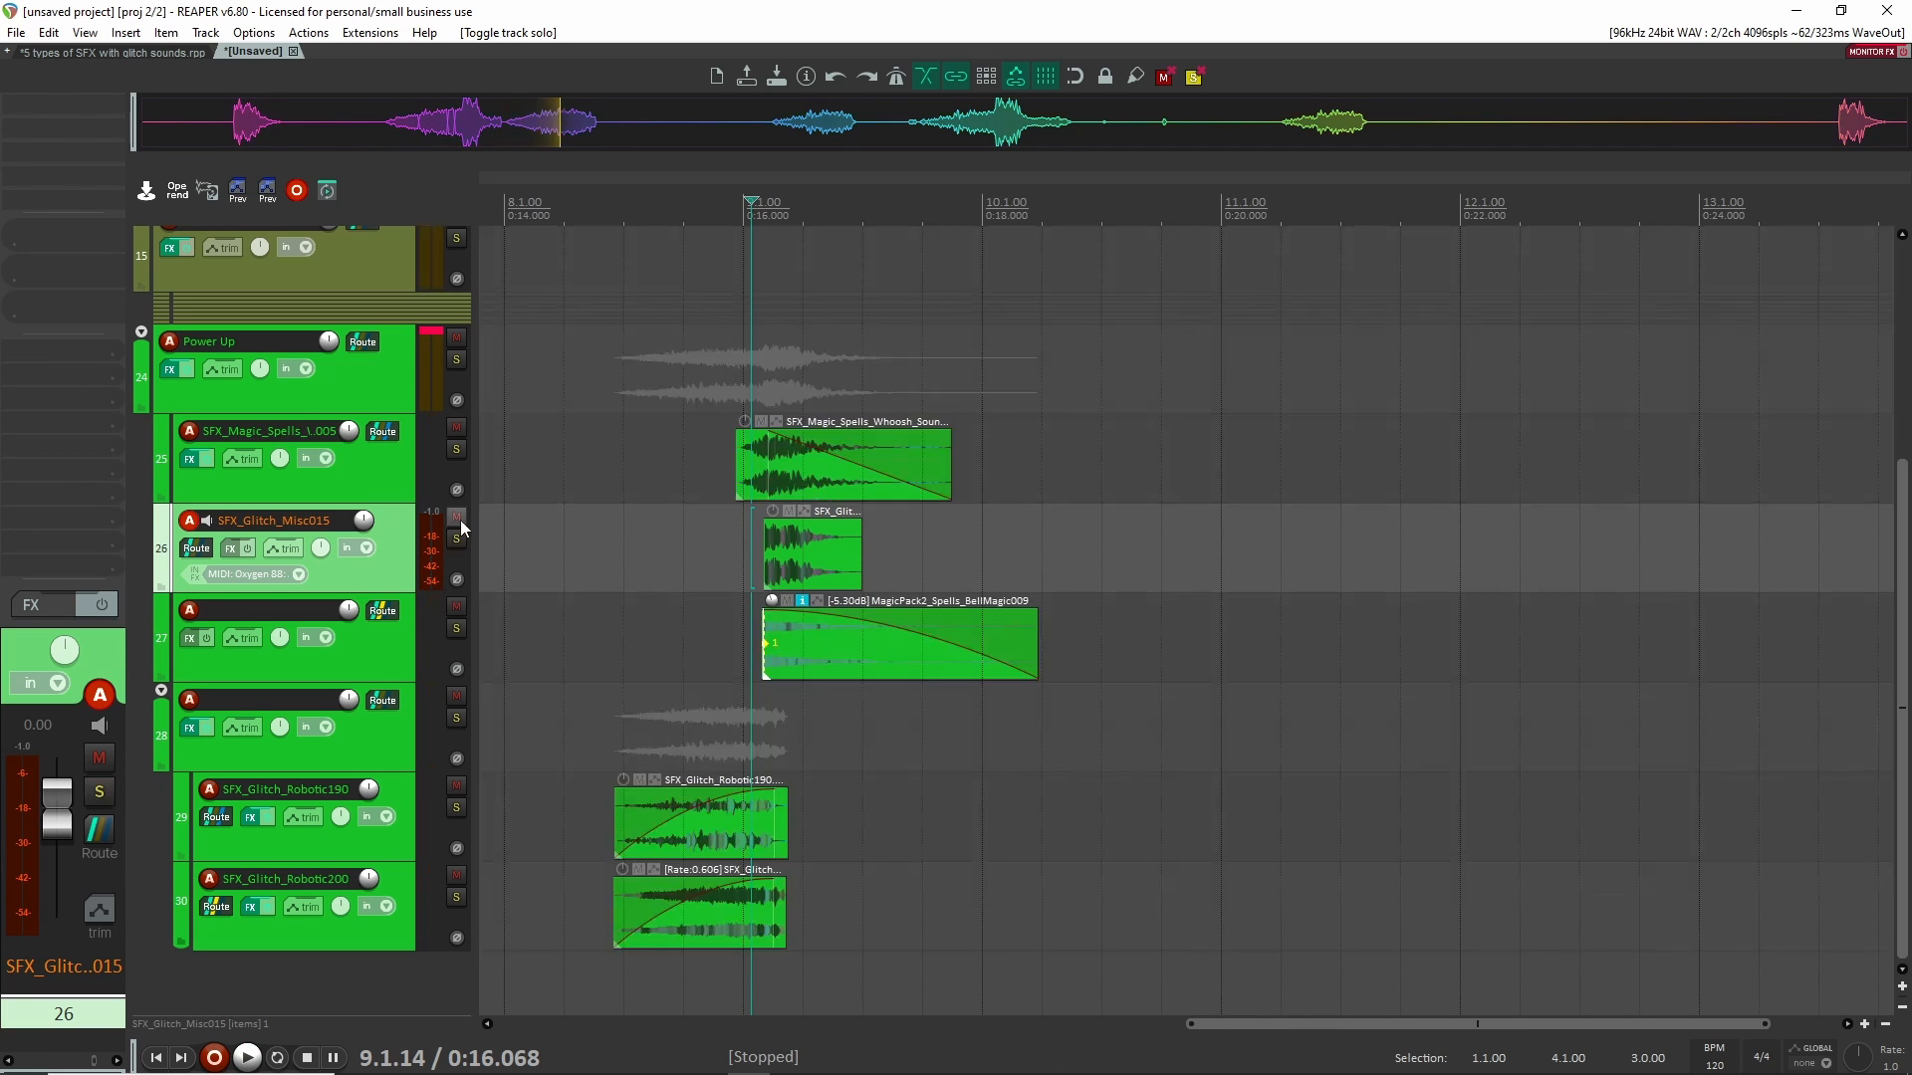
# Mute the SFX_Glitch_Misc015 track and play the rest of the Power Up sound without it
pyautogui.click(457, 517)
pyautogui.click(683, 524)
pyautogui.press('space')
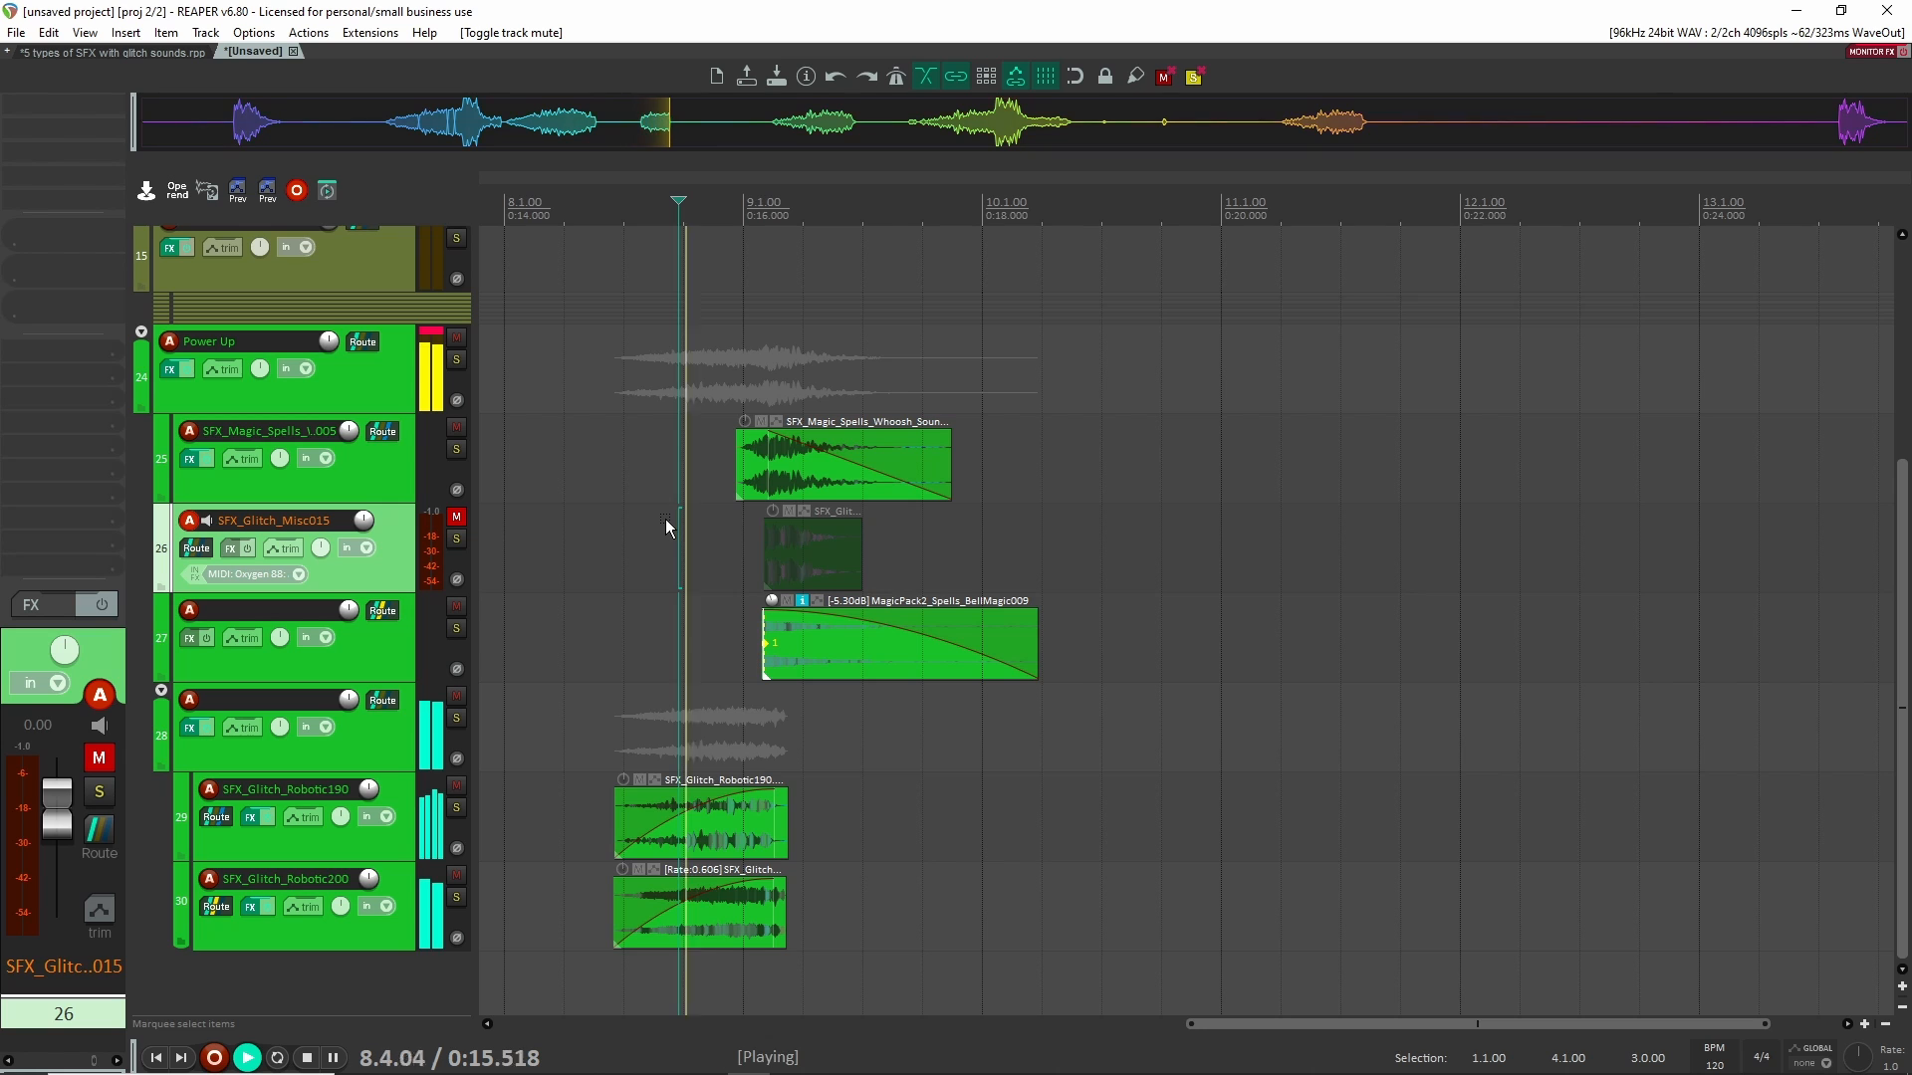
pyautogui.press('space')
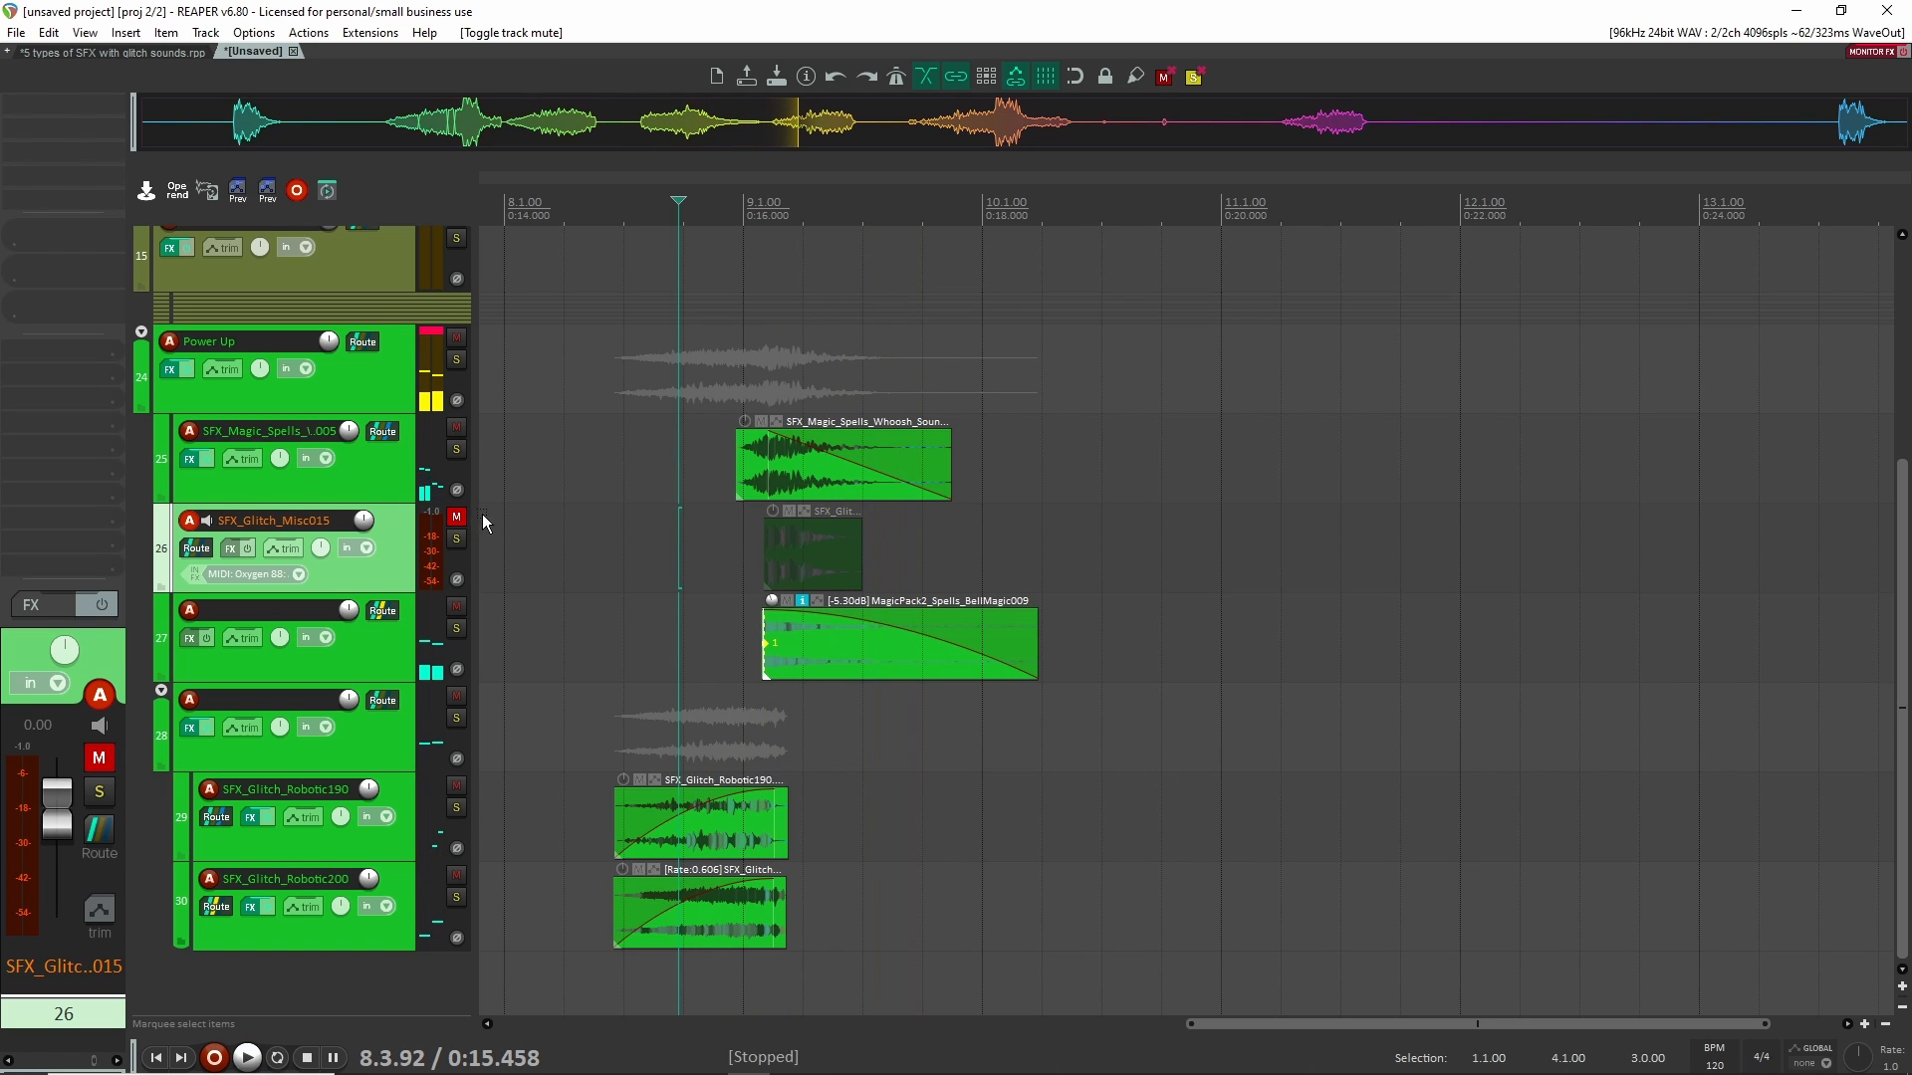
# Unmute the SFX_Glitch_Misc015 track and play the complete Power Up sound from the start of the robotic glitch layers
pyautogui.press('space')
pyautogui.click(457, 518)
pyautogui.click(612, 528)
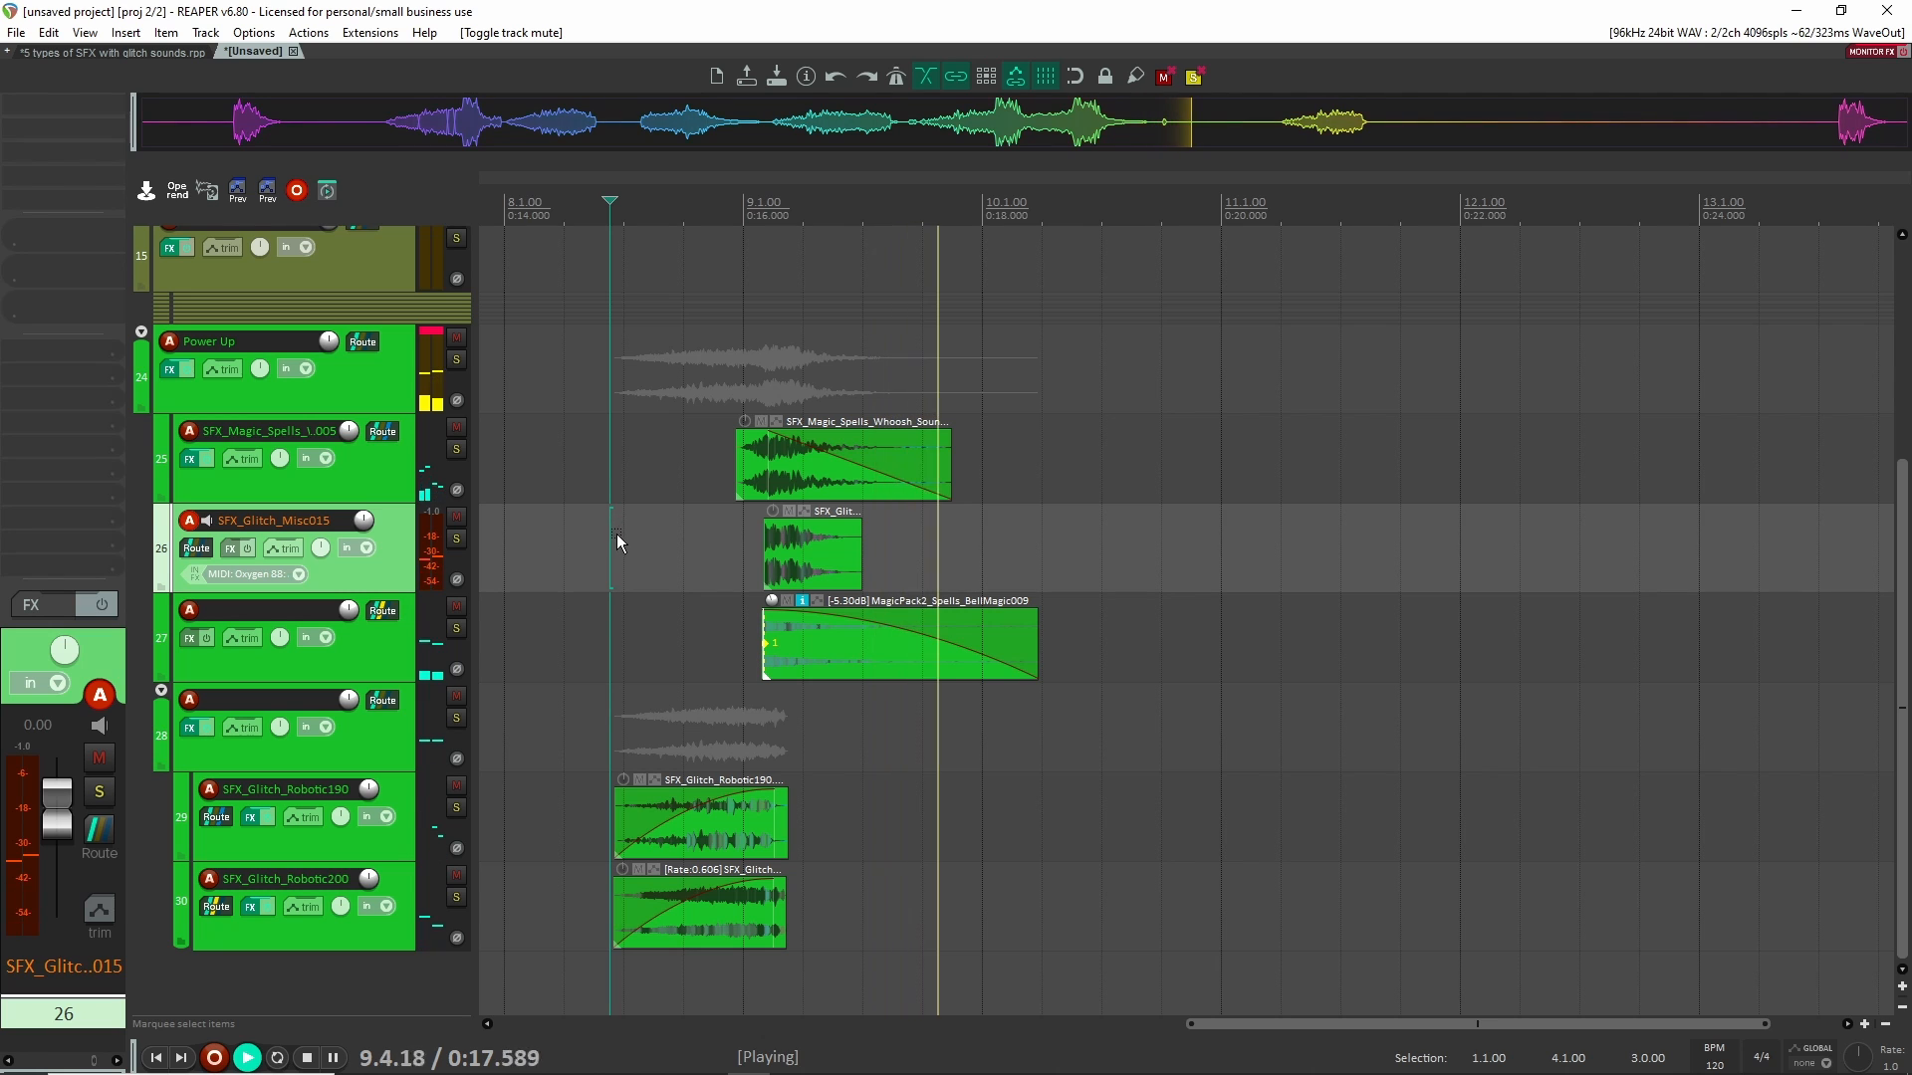
pyautogui.press('space')
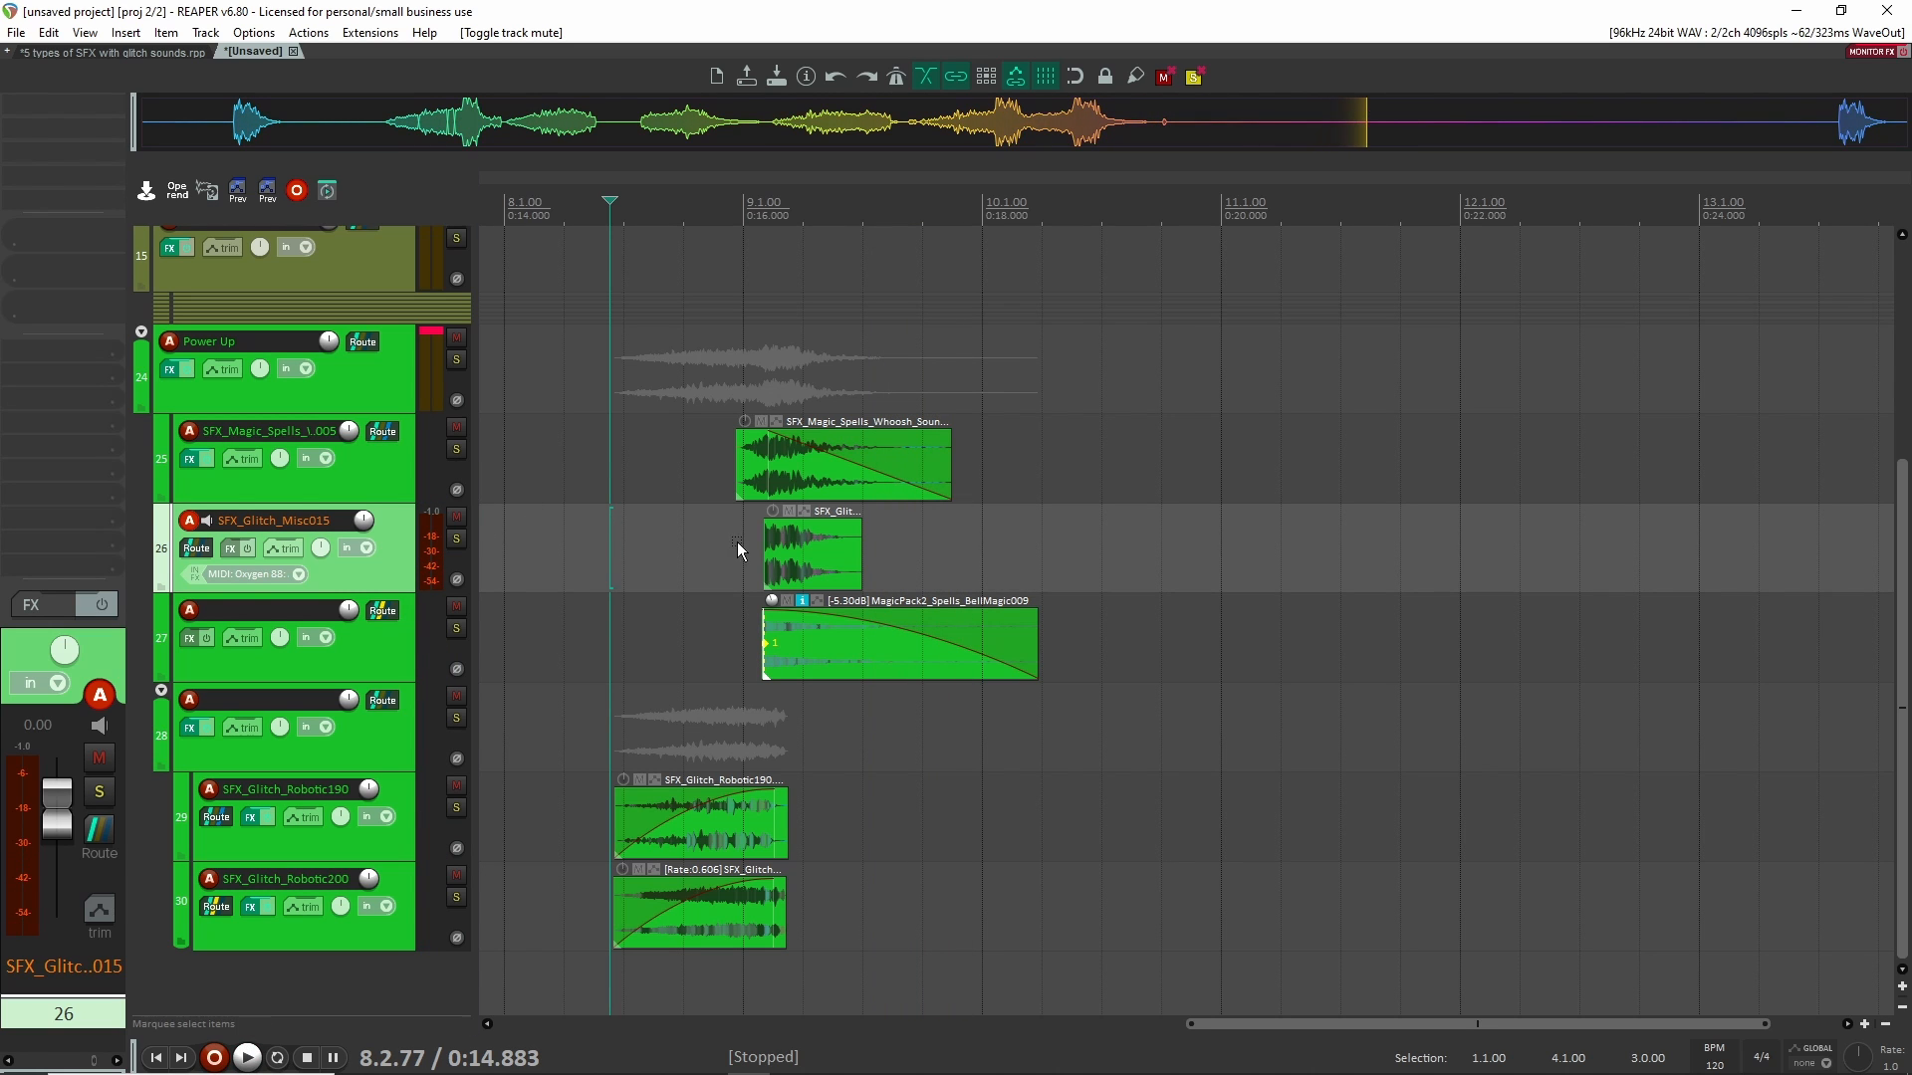
pyautogui.scroll(3, 827, 542)
pyautogui.scroll(-2, 782, 538)
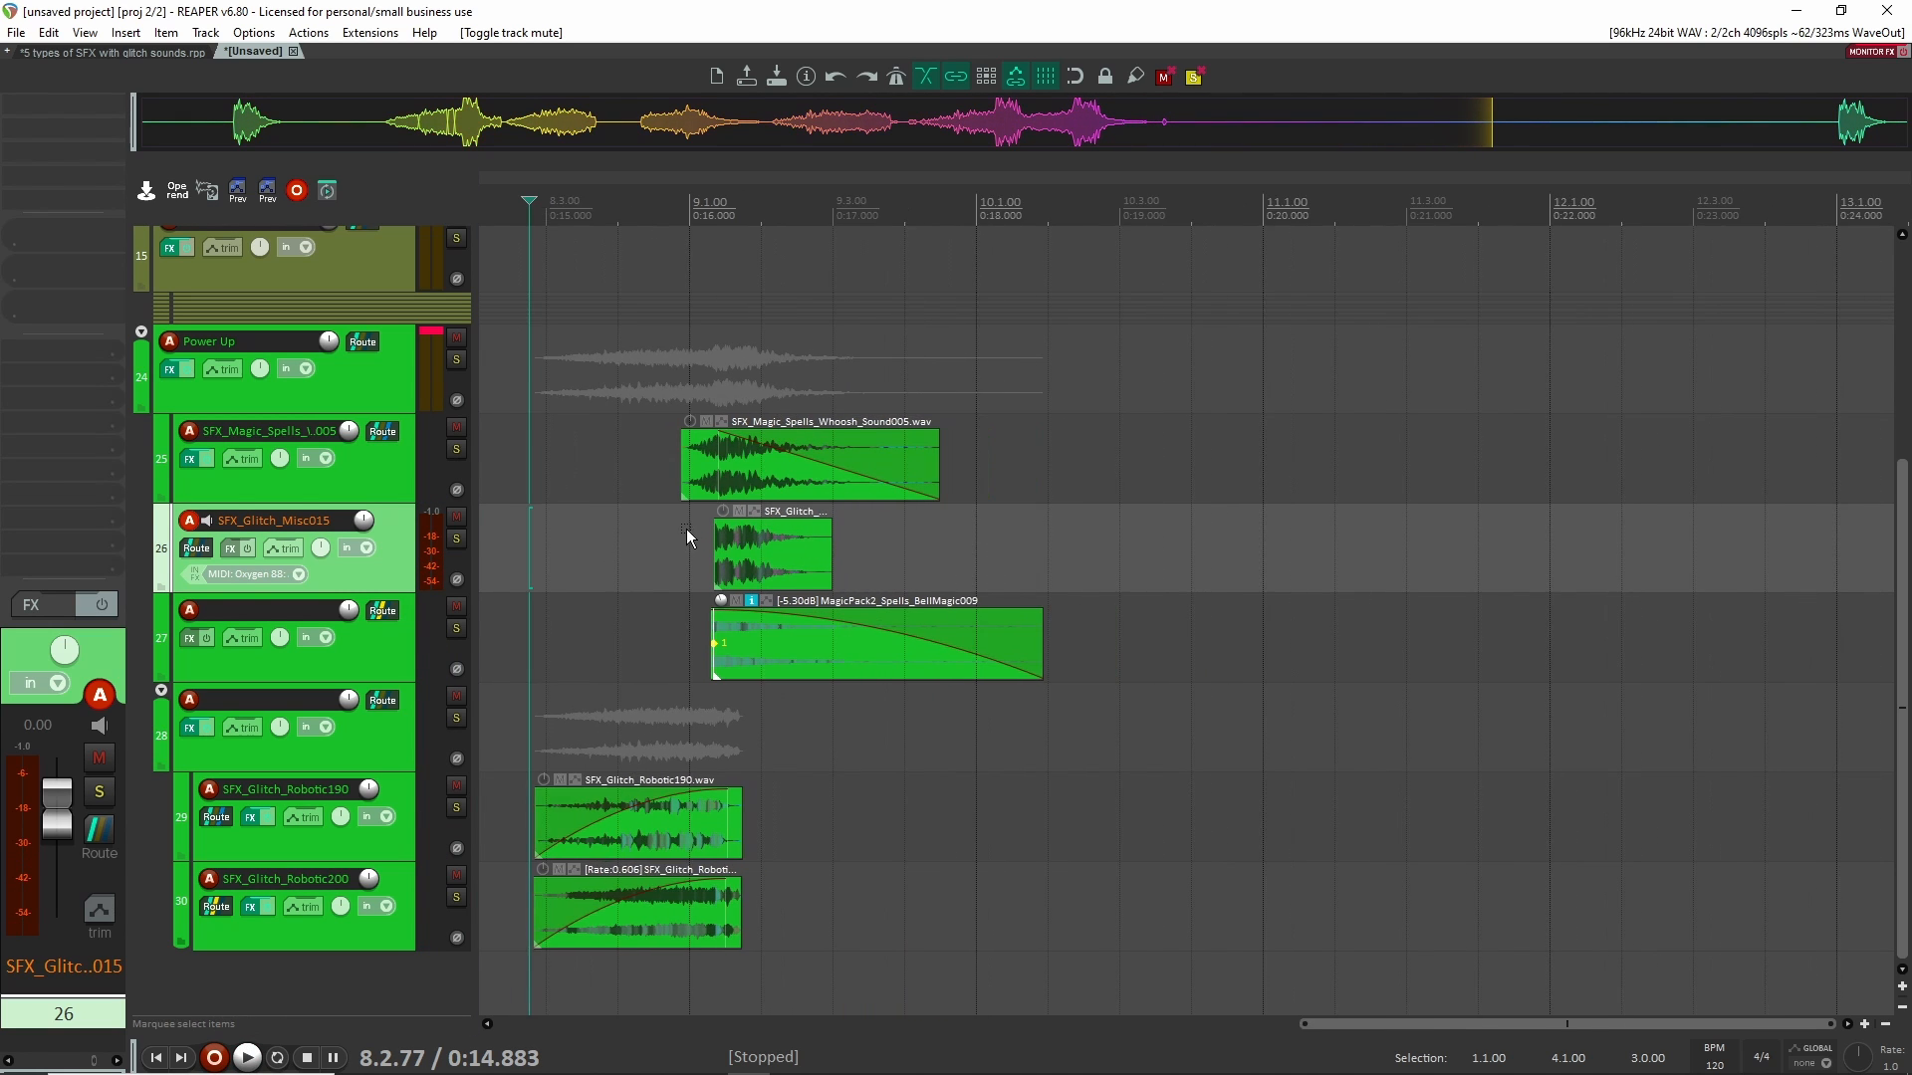
pyautogui.click(456, 449)
pyautogui.scroll(3, 506, 547)
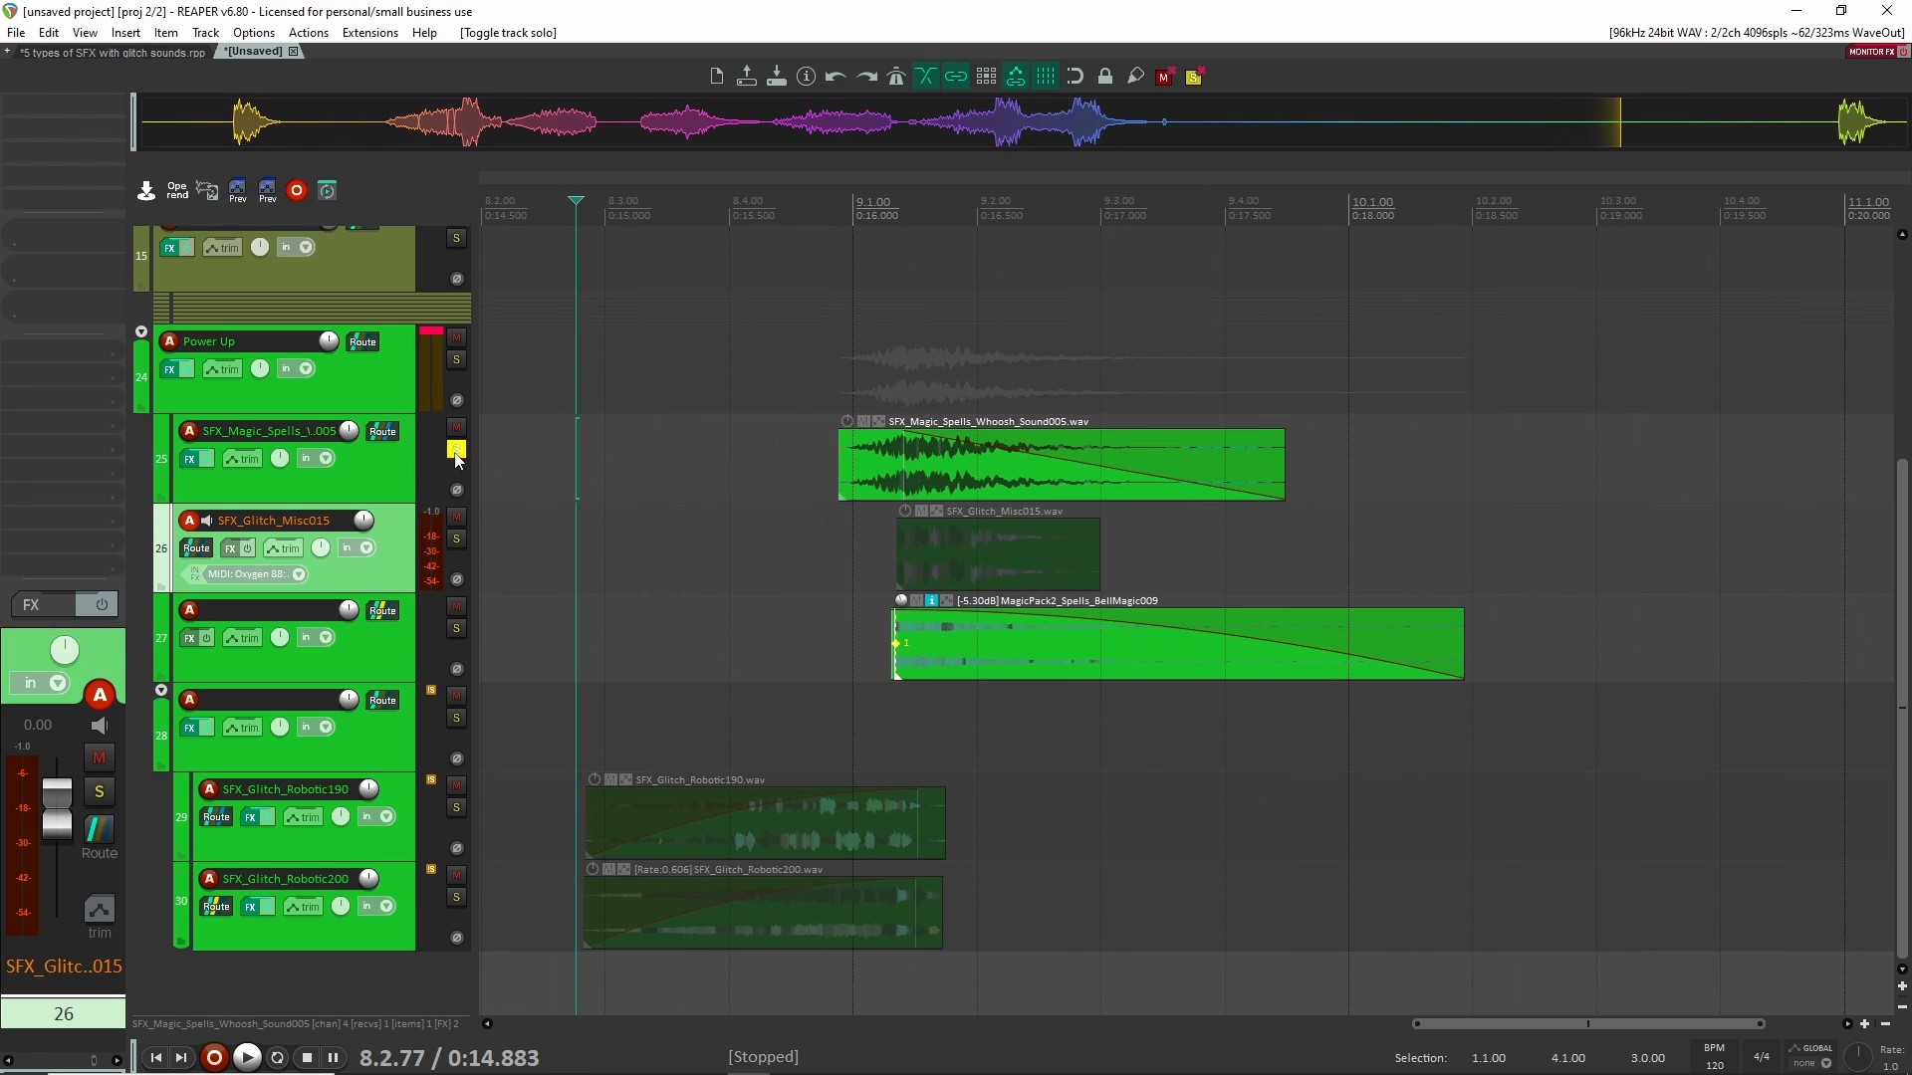
pyautogui.click(456, 449)
# Solo the track holding MagicPack2_Spells_BellMagic009, play its sound from just before the item, and clear the solo
pyautogui.click(457, 630)
pyautogui.click(875, 637)
pyautogui.press('space')
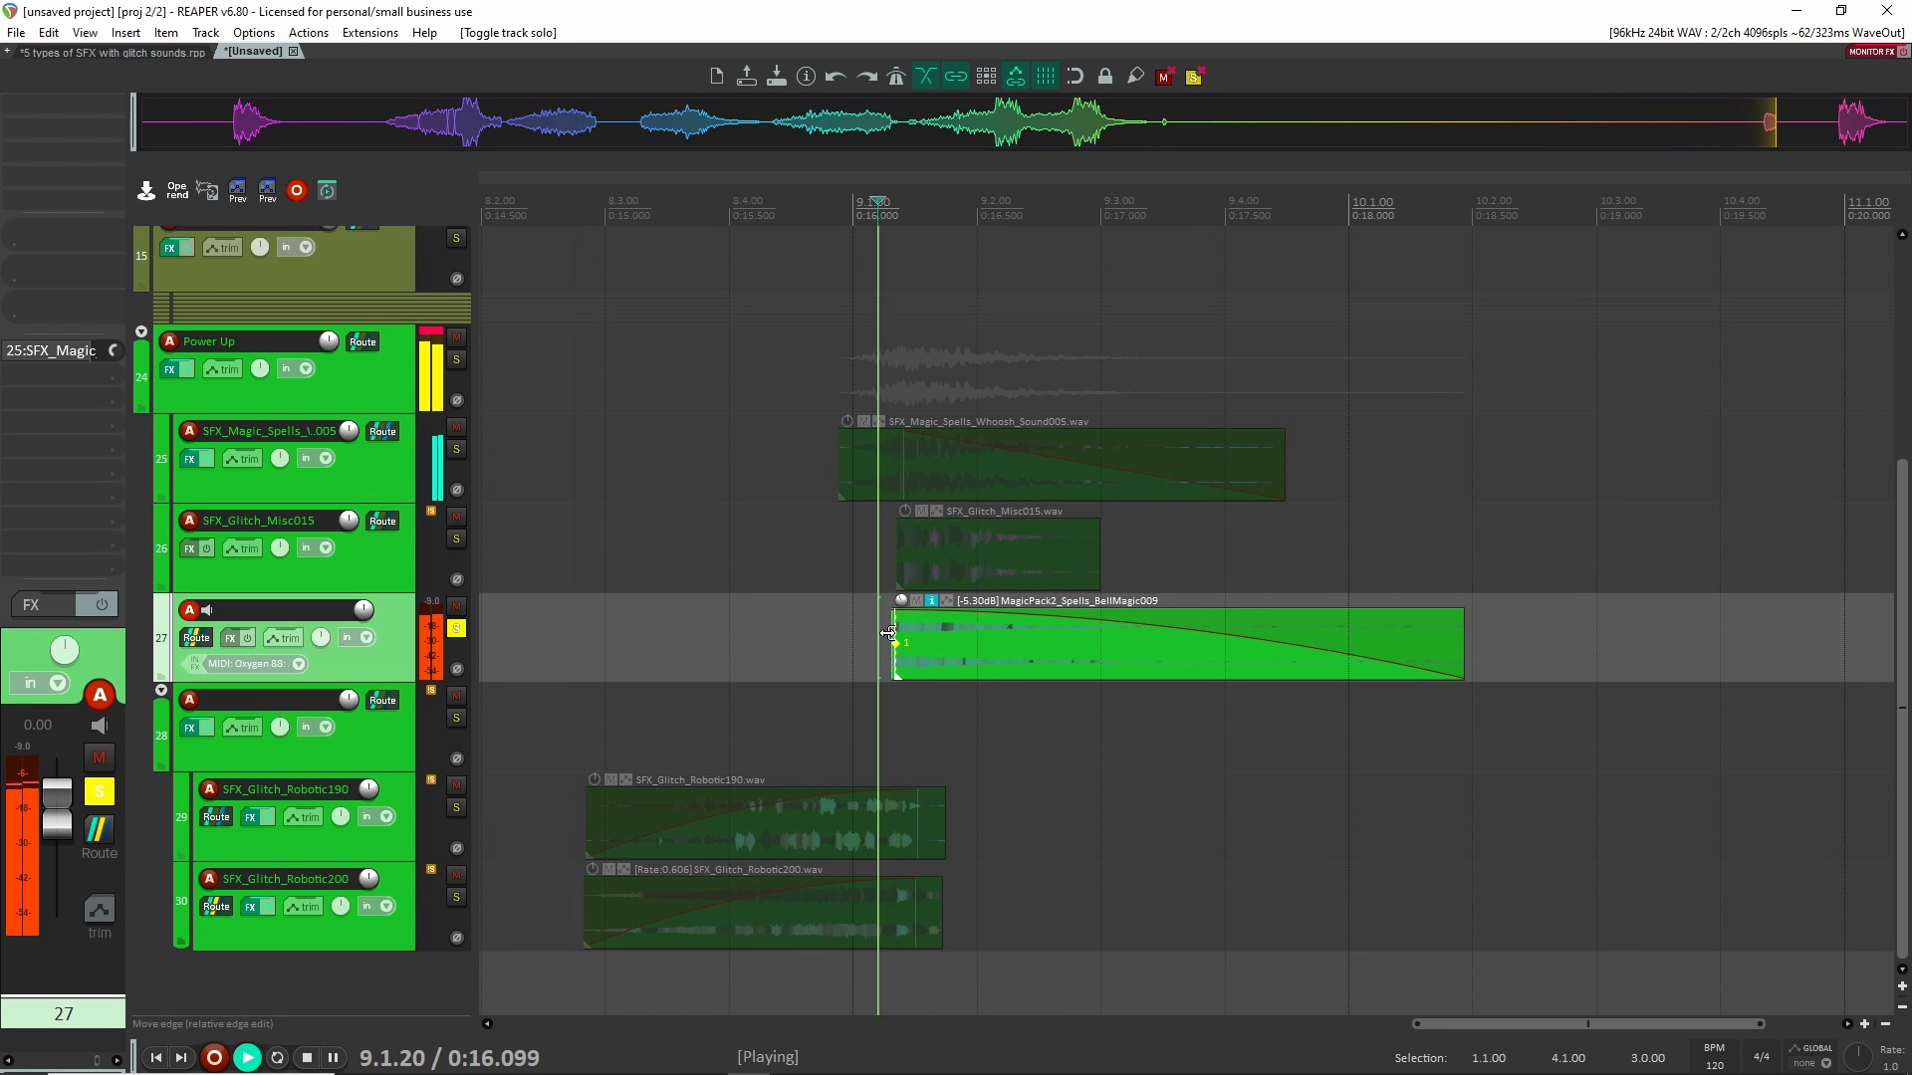
pyautogui.press('space')
pyautogui.click(456, 628)
# Solo the SFX_Magic_Spells_Whoosh_Sound005 track, play its sound, and clear the solo
pyautogui.click(458, 449)
pyautogui.press('space')
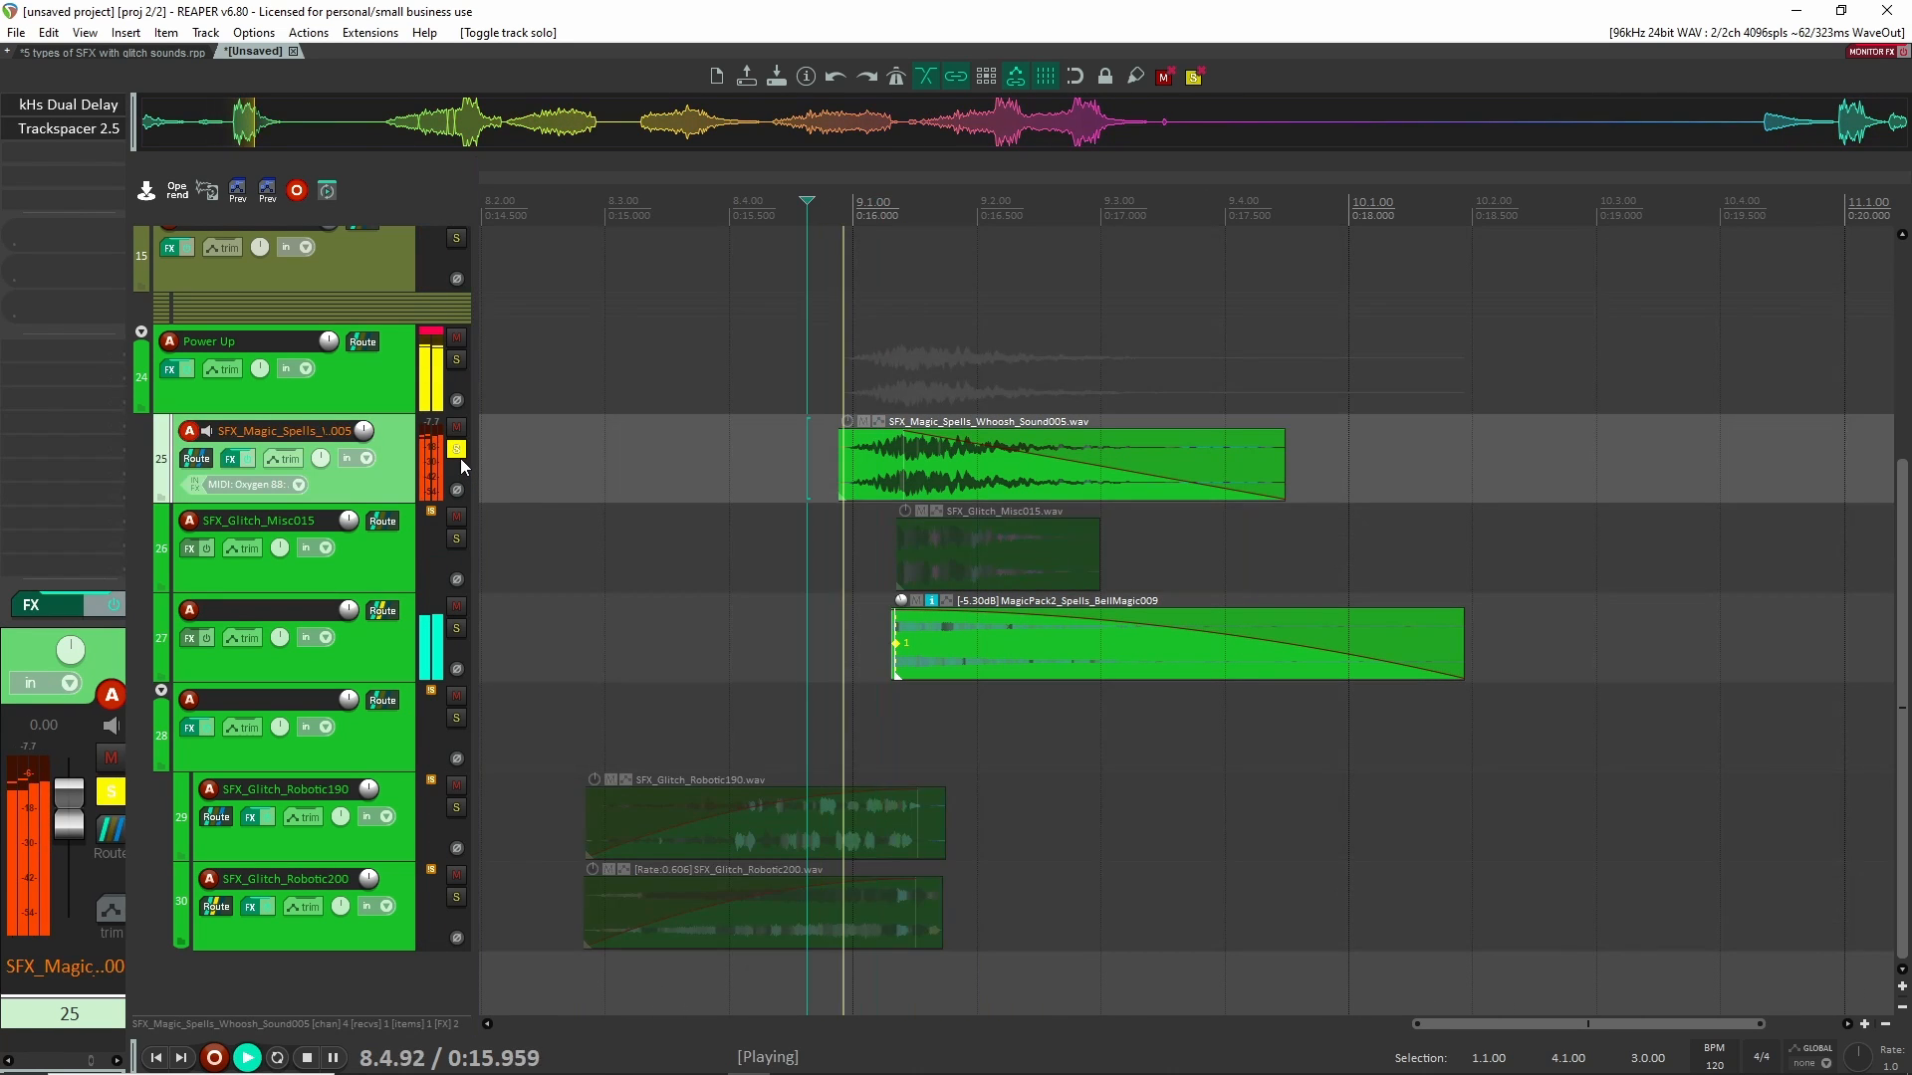
pyautogui.click(458, 450)
pyautogui.press('space')
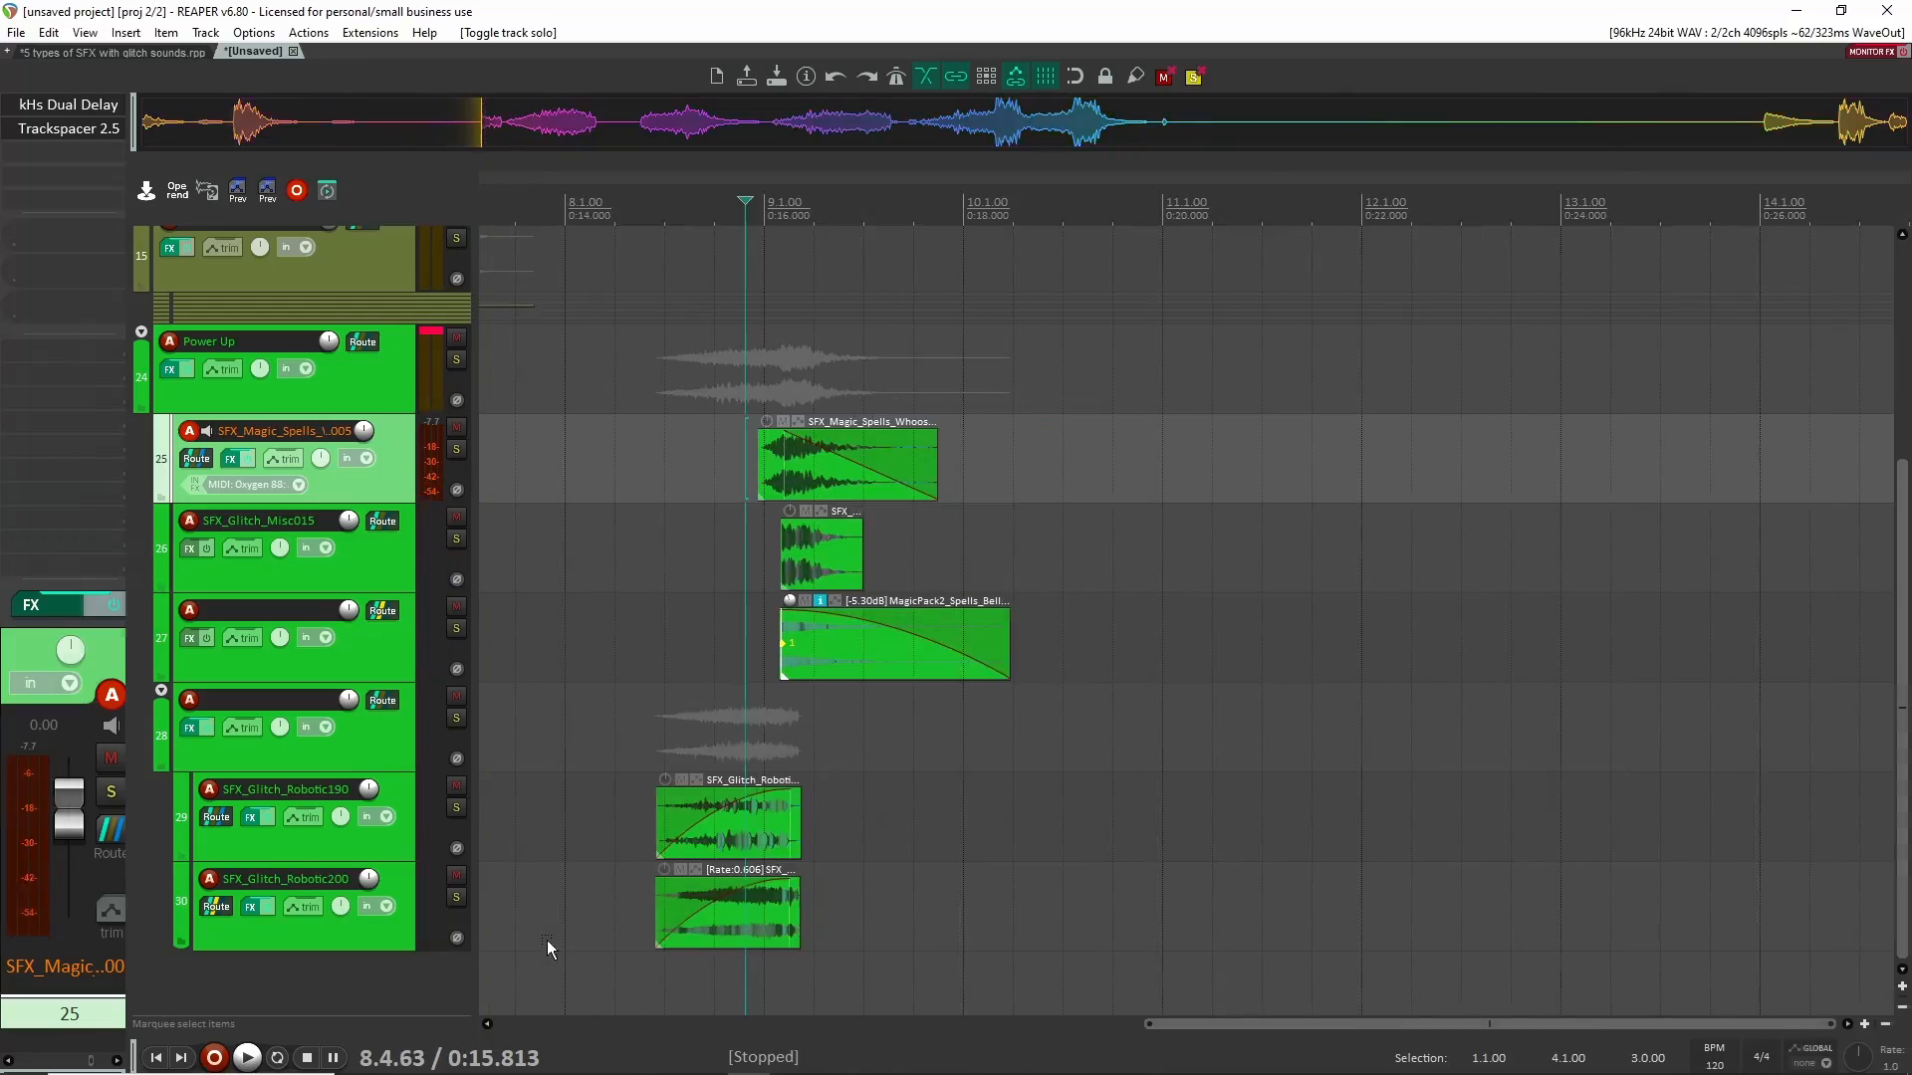